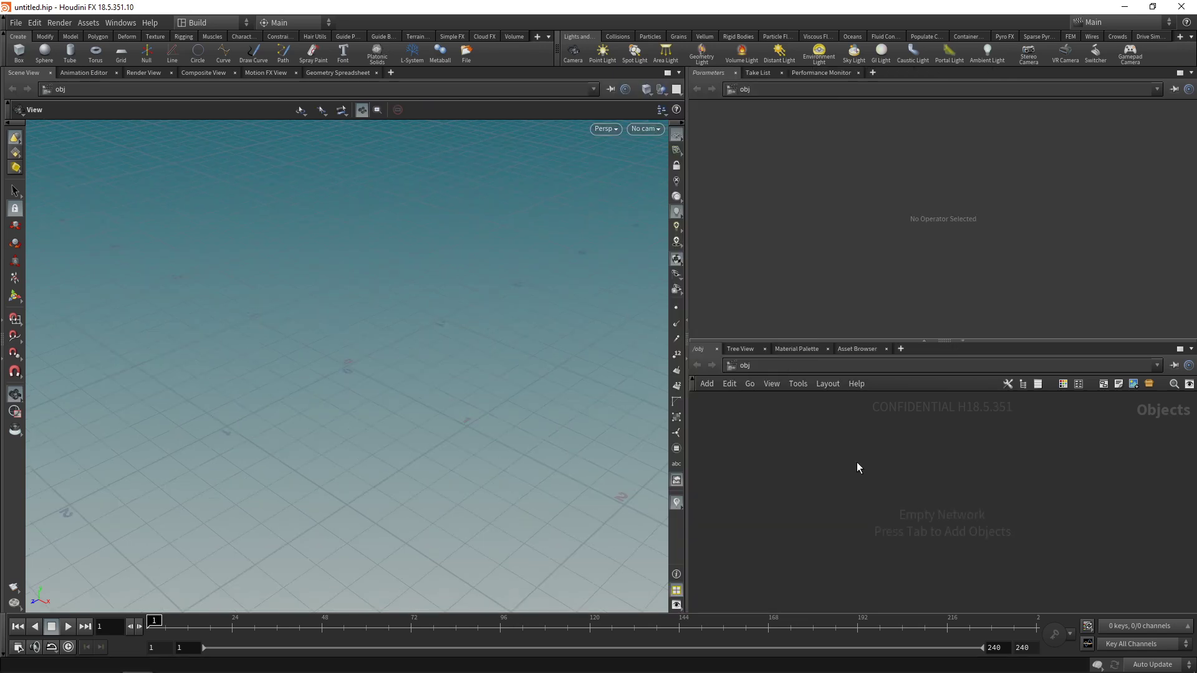
Step: Create a Grid object in the empty object network
{"action": "key", "text": "Tab"}
{"action": "type", "text": "gri"}
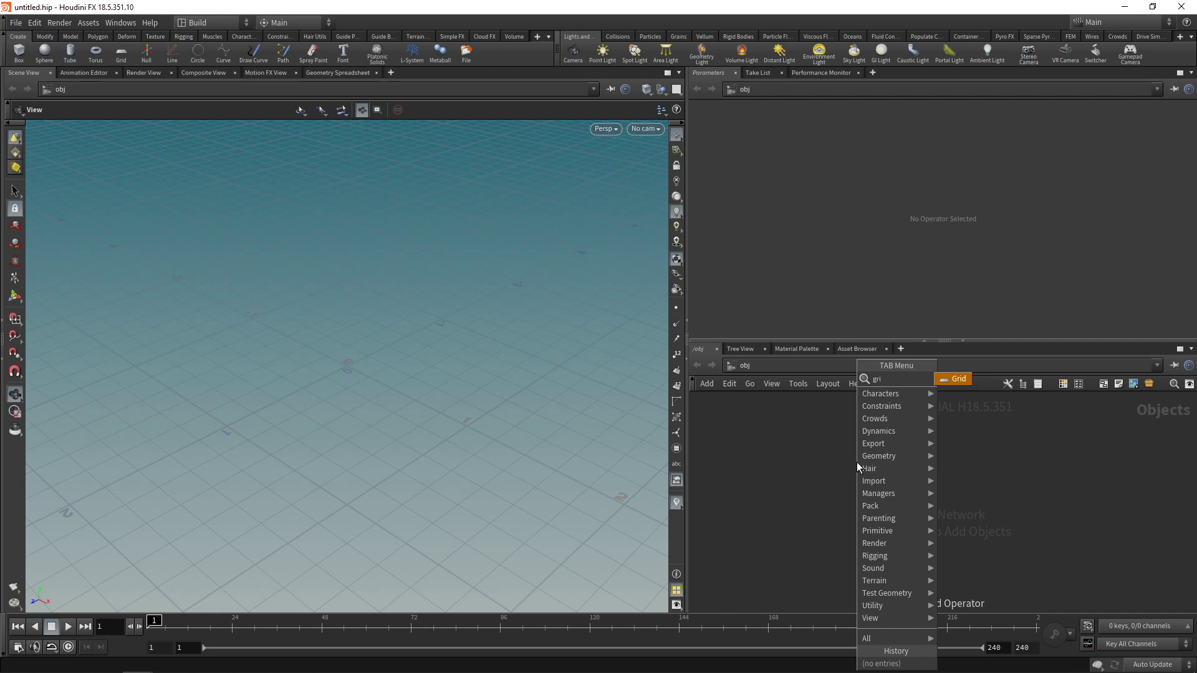
{"action": "key", "text": "Return"}
{"action": "left_click", "coordinate": [857, 462]}
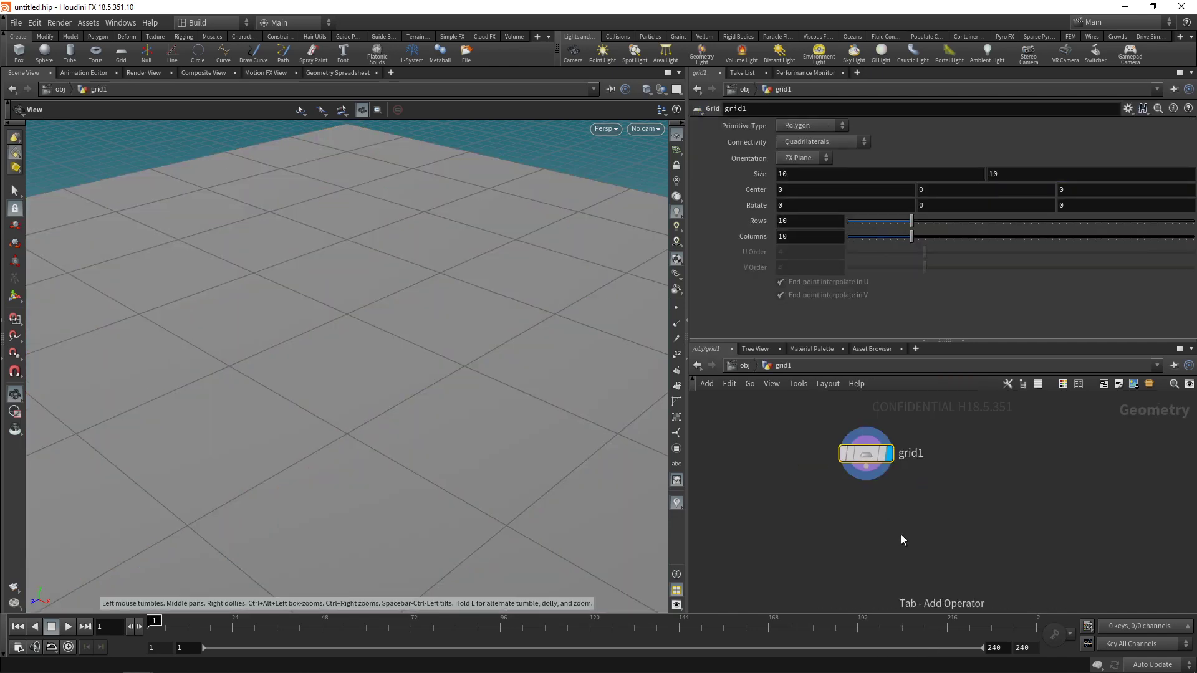
Step: Add a Scatter and Align node below the grid, fed by the grid and displayed
{"action": "key", "text": "Tab"}
{"action": "type", "text": "scatt"}
{"action": "key", "text": "Down"}
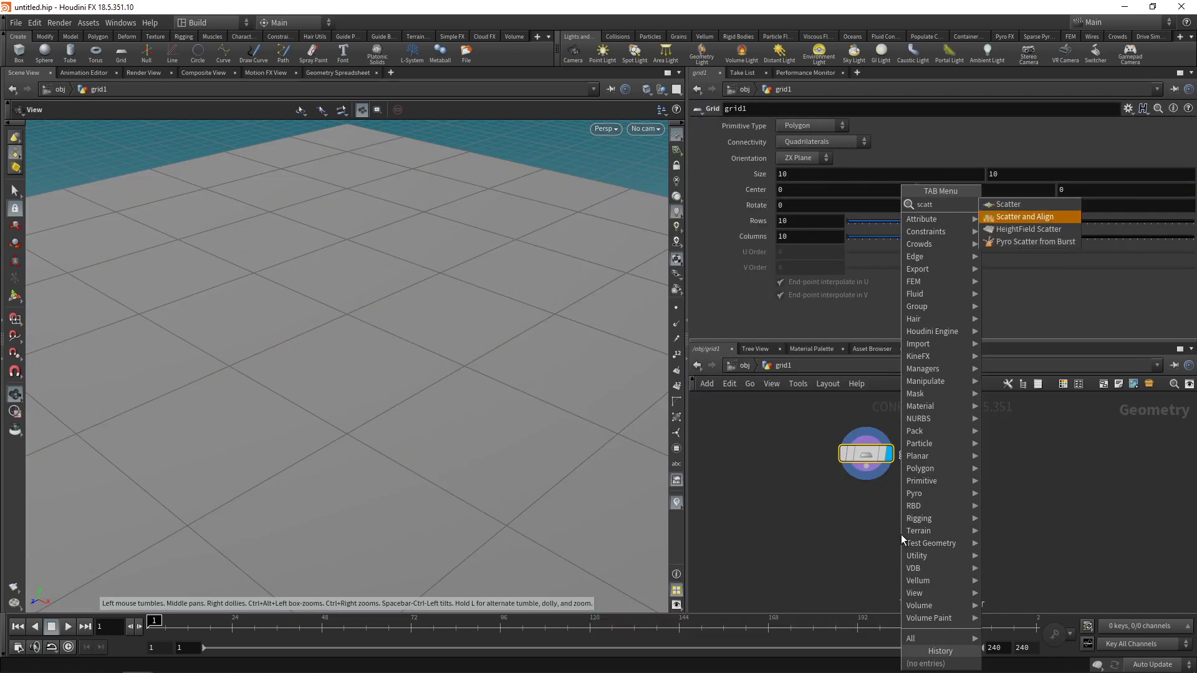
{"action": "key", "text": "Return"}
{"action": "left_click", "coordinate": [900, 533]}
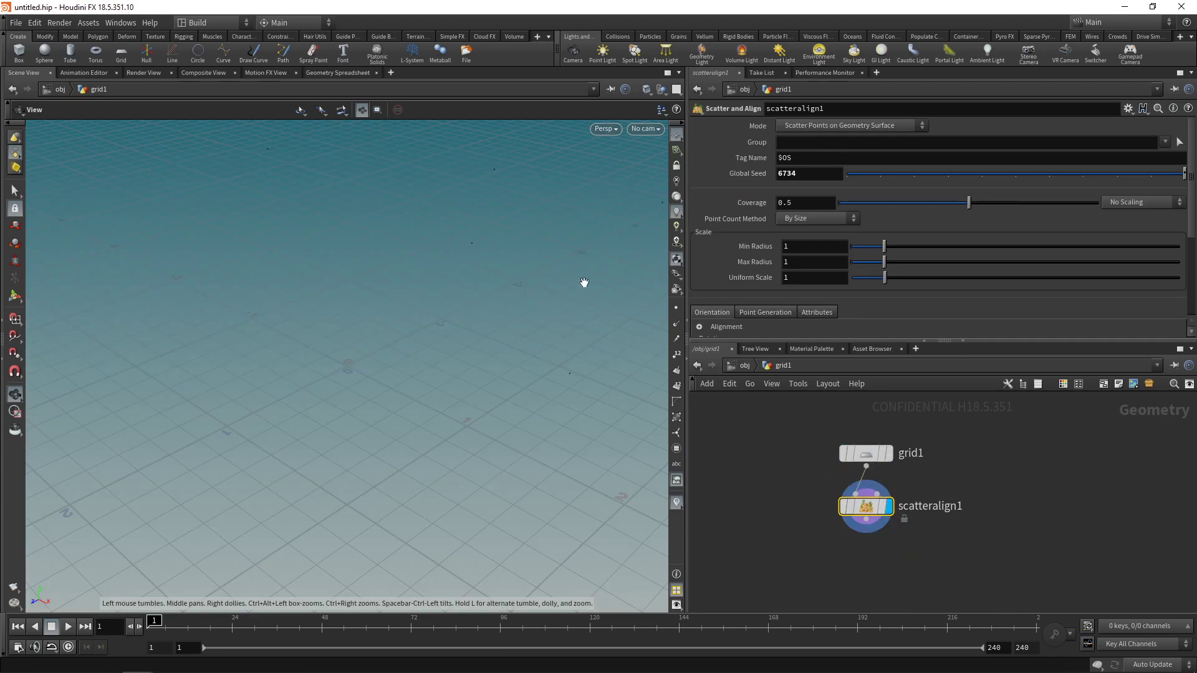
Step: Set the scatter's point count method to Number of Points with 200 total points
{"action": "left_click", "coordinate": [808, 219]}
{"action": "left_click", "coordinate": [811, 268]}
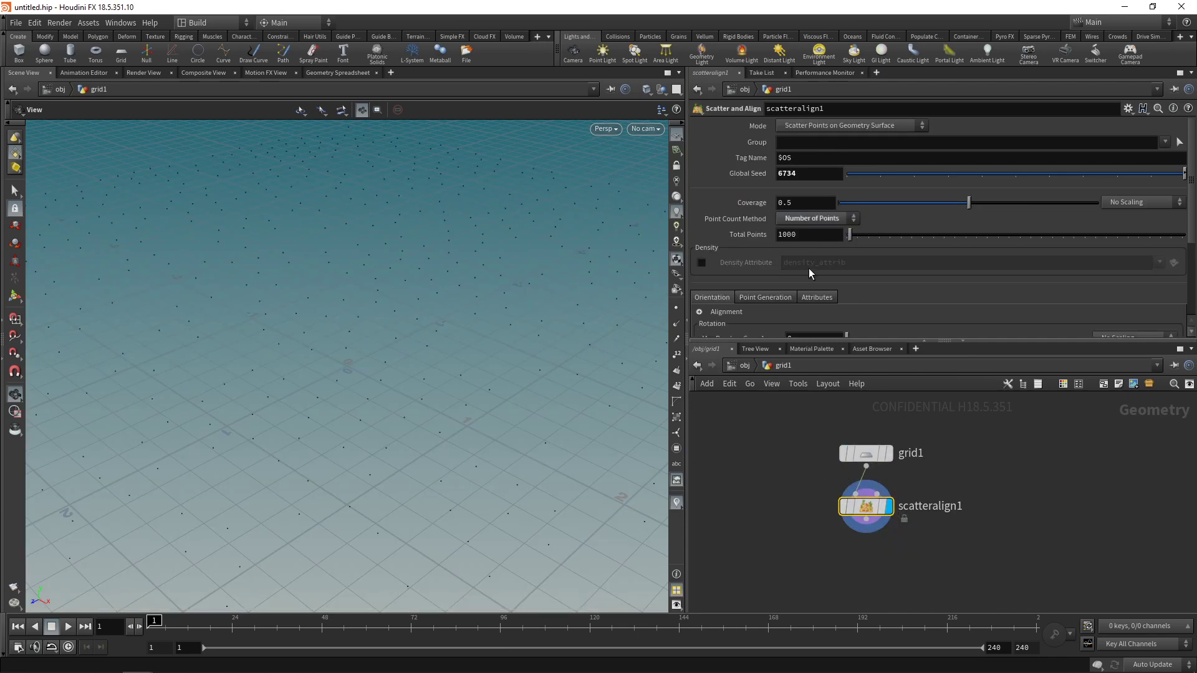
{"action": "scroll", "coordinate": [373, 330], "scroll_direction": "up", "scroll_amount": 3}
{"action": "left_click", "coordinate": [810, 234]}
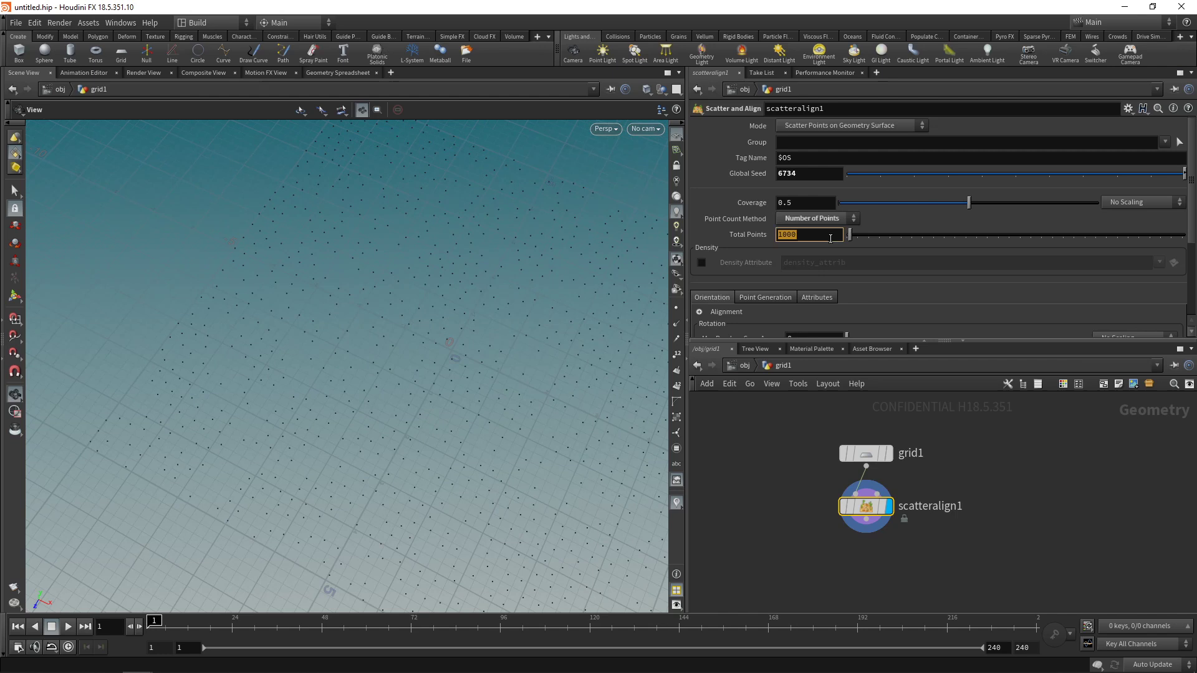
{"action": "type", "text": "200"}
{"action": "key", "text": "Return"}
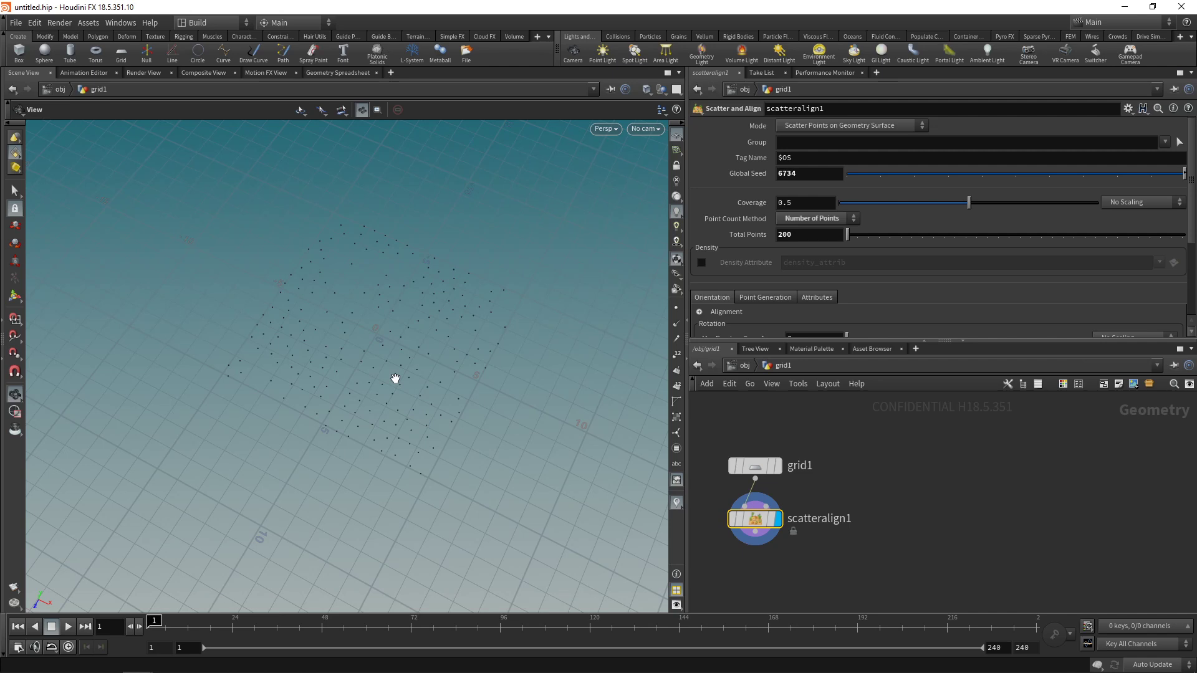
Step: Add a Box node beside the grid and scatter nodes
{"action": "key", "text": "Tab"}
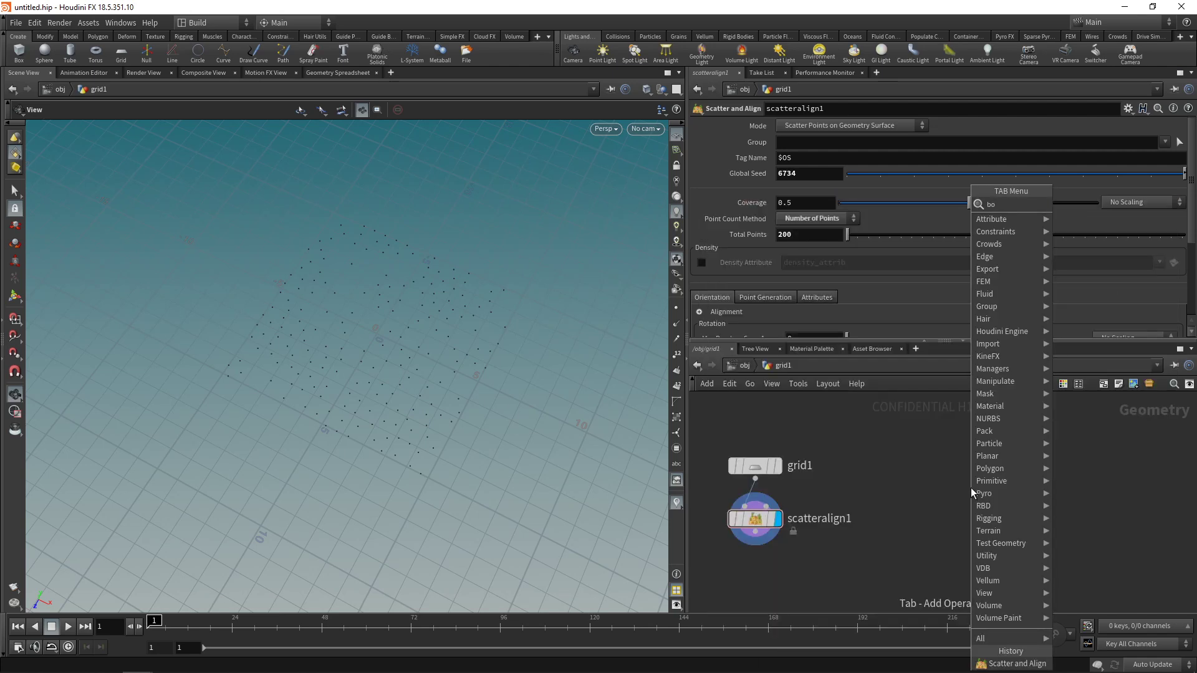
{"action": "type", "text": "box"}
{"action": "key", "text": "Return"}
{"action": "left_click", "coordinate": [931, 466]}
Step: Add a Sphere node beside the box, with primitive type Polygon and frequency 5
{"action": "key", "text": "Tab"}
{"action": "type", "text": "sphere"}
{"action": "key", "text": "Return"}
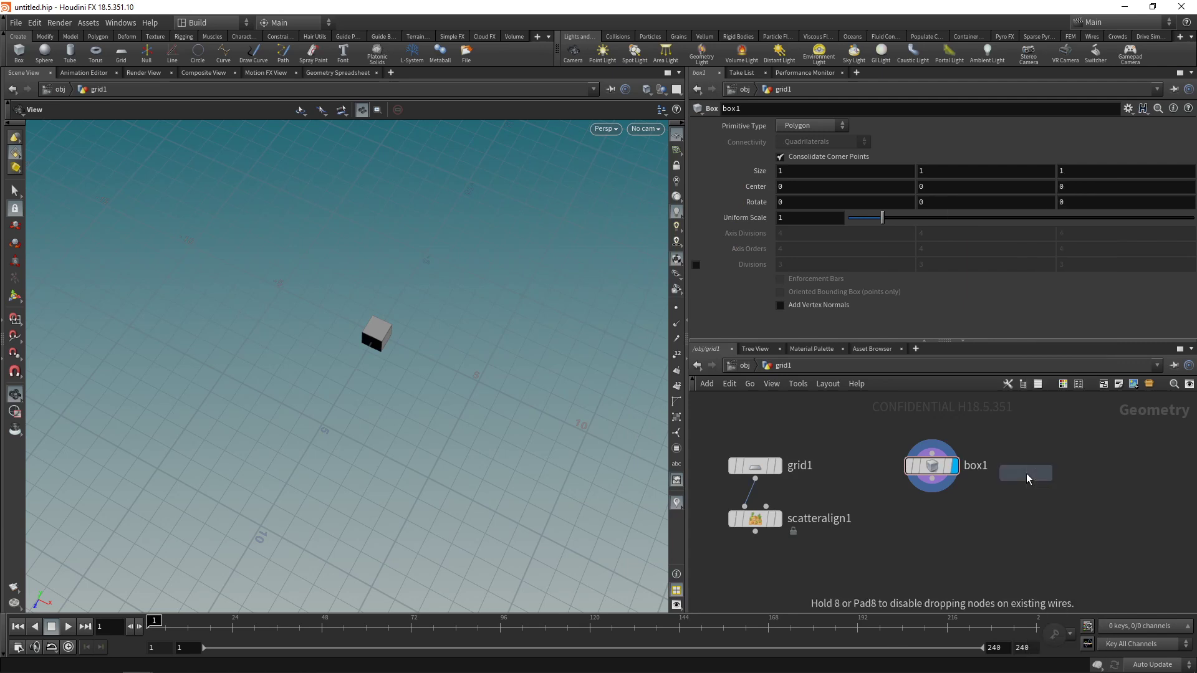
{"action": "left_click", "coordinate": [1026, 473]}
{"action": "left_click", "coordinate": [818, 126]}
{"action": "left_click", "coordinate": [816, 151]}
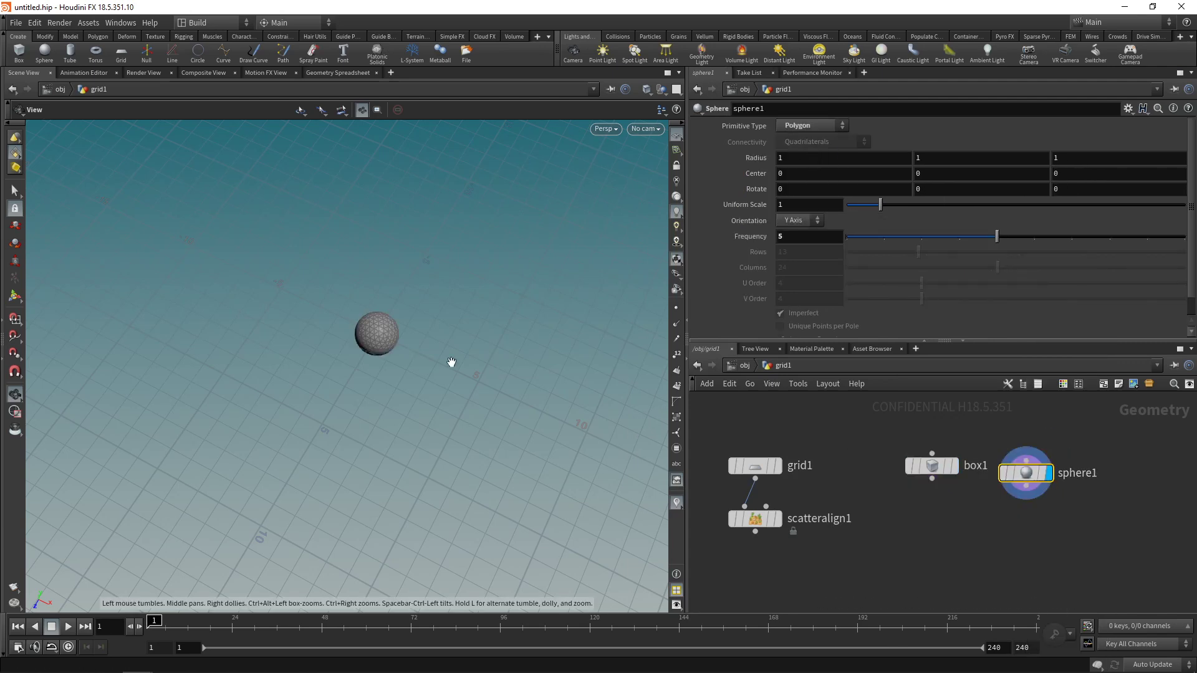
Step: Add a Torus node beside the sphere
{"action": "key", "text": "Tab"}
{"action": "type", "text": "tor"}
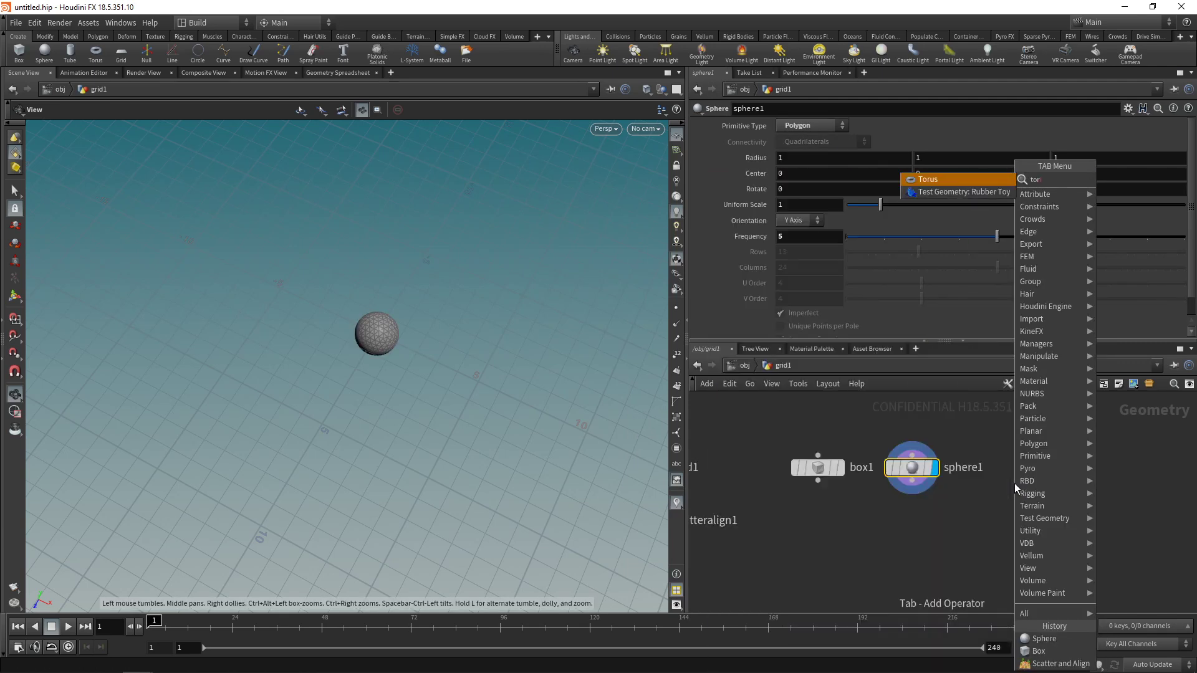
{"action": "key", "text": "Return"}
{"action": "left_click", "coordinate": [1015, 484]}
Step: Add a Tube node beside the torus, set its primitive type to Polygon and display it
{"action": "key", "text": "Tab"}
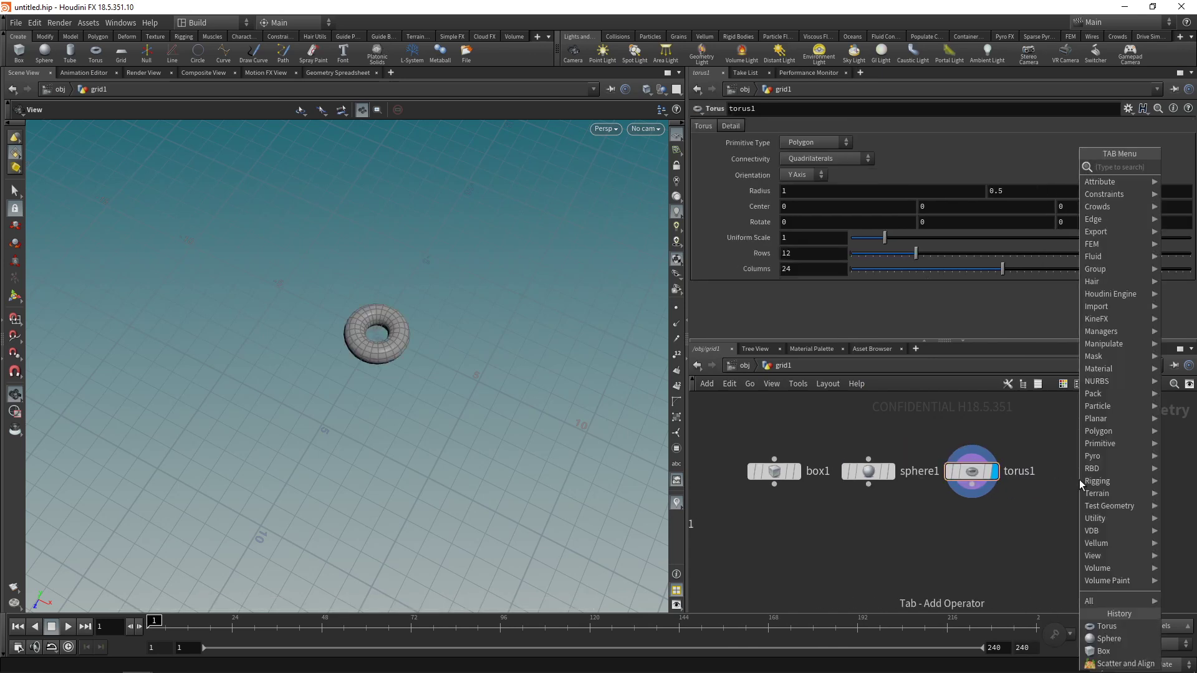
{"action": "type", "text": "tube"}
{"action": "key", "text": "Return"}
{"action": "left_click", "coordinate": [1077, 479]}
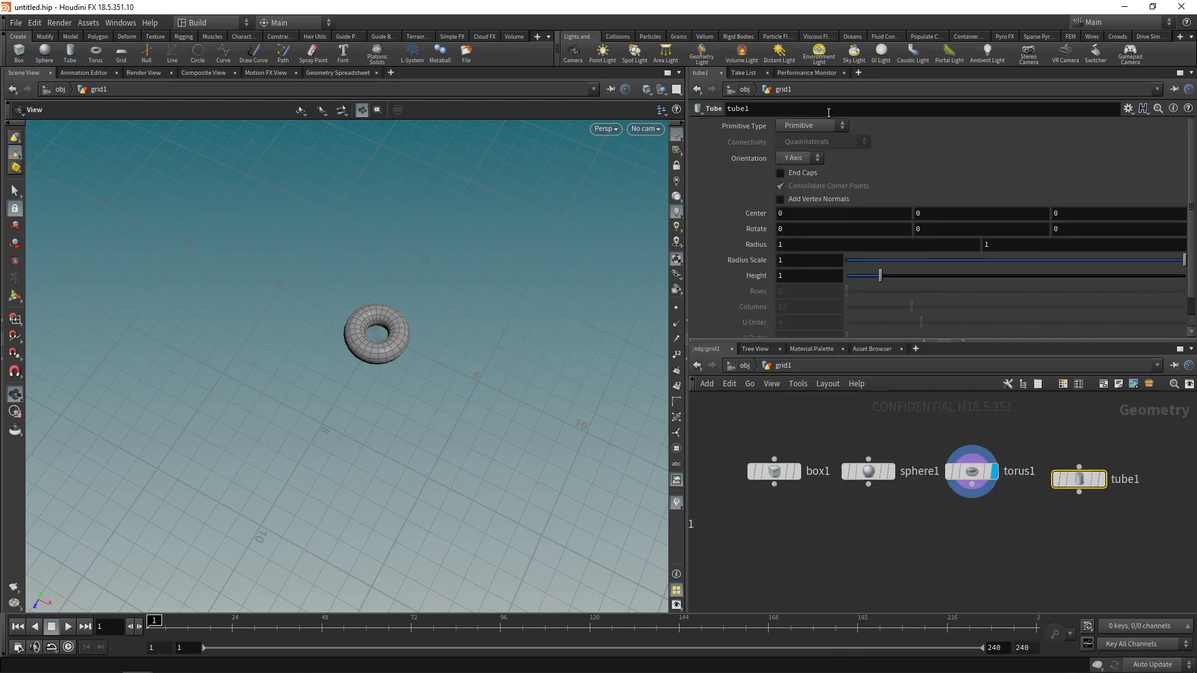
{"action": "left_click", "coordinate": [813, 125]}
{"action": "left_click", "coordinate": [820, 139]}
{"action": "left_click", "coordinate": [1105, 478]}
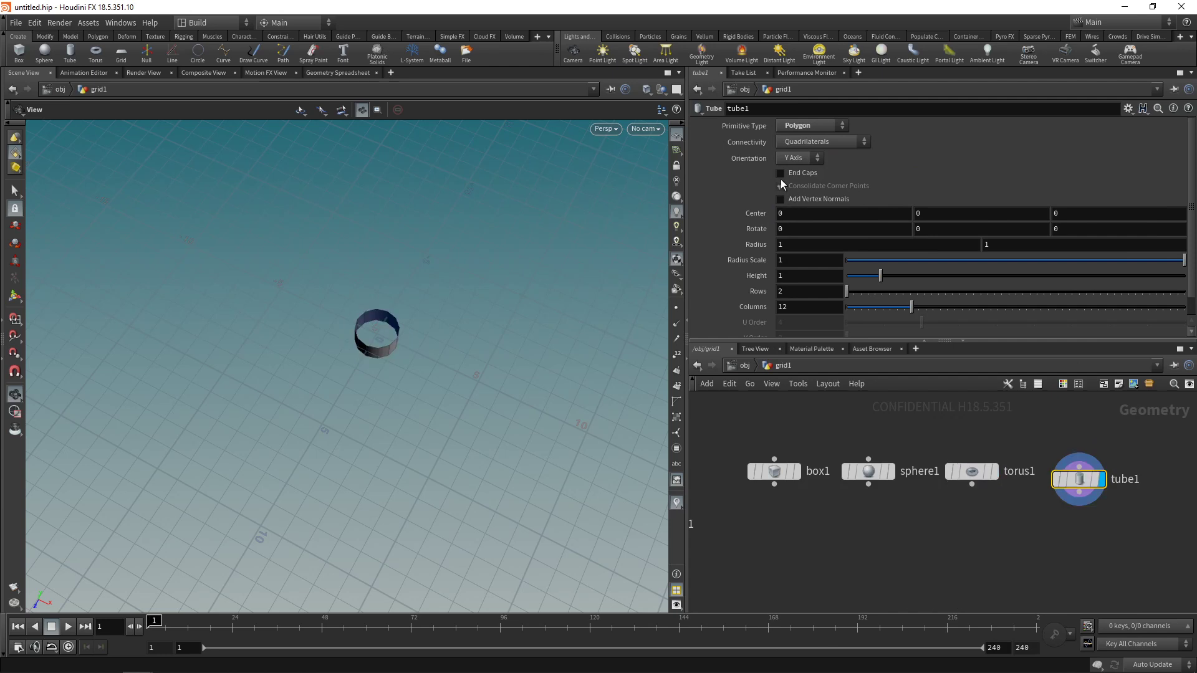
Step: Enable the tube's end caps and set its columns to 48 and radius scale to 0.5
{"action": "left_click", "coordinate": [781, 173]}
{"action": "left_click", "coordinate": [804, 310]}
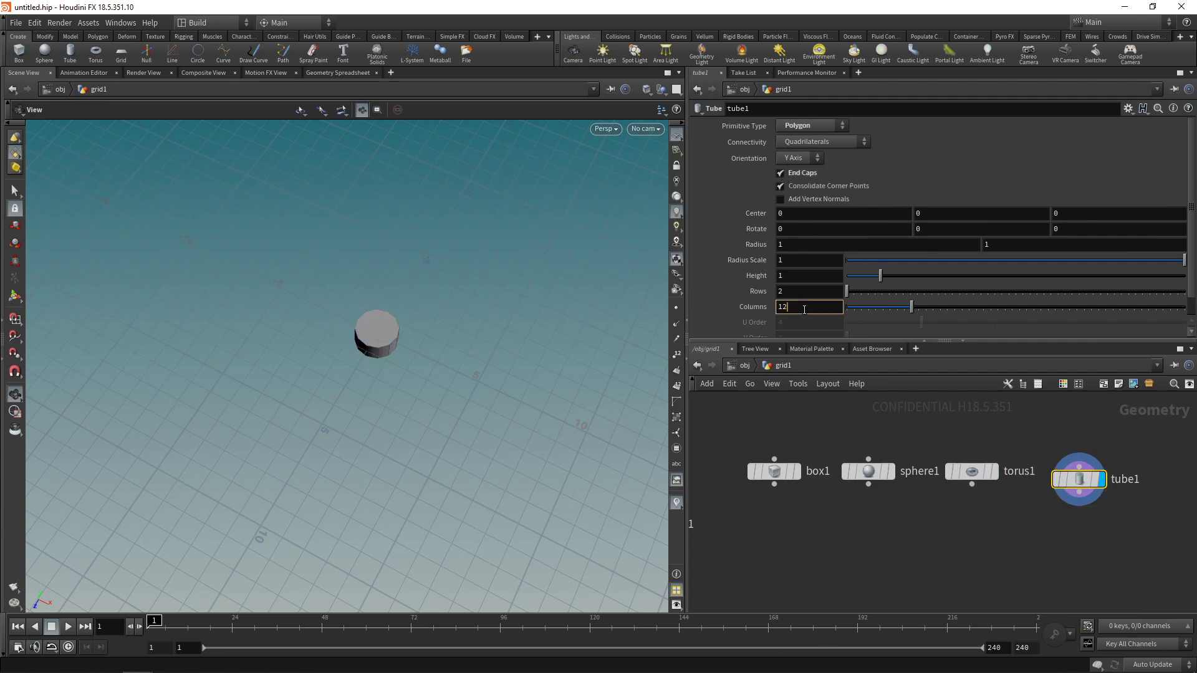
{"action": "scroll", "coordinate": [804, 310], "scroll_direction": "up", "scroll_amount": 20}
{"action": "scroll", "coordinate": [804, 308], "scroll_direction": "up", "scroll_amount": 16}
{"action": "left_click", "coordinate": [803, 261]}
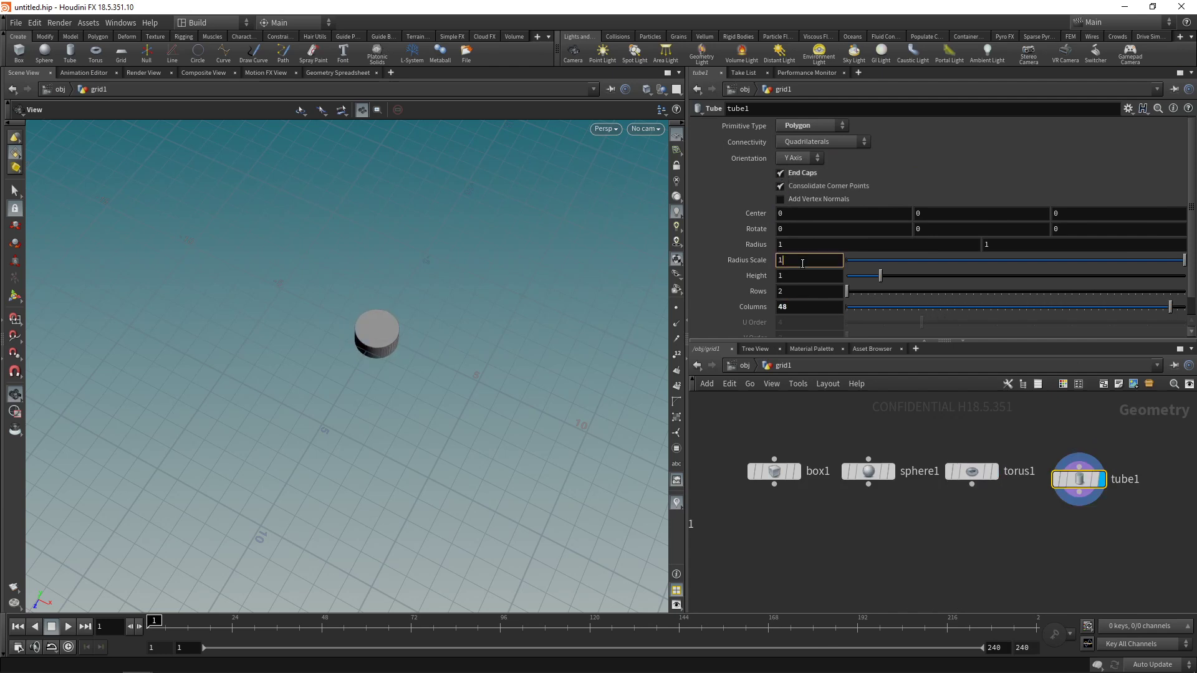
{"action": "scroll", "coordinate": [802, 262], "scroll_direction": "down", "scroll_amount": 5}
{"action": "left_click", "coordinate": [726, 465]}
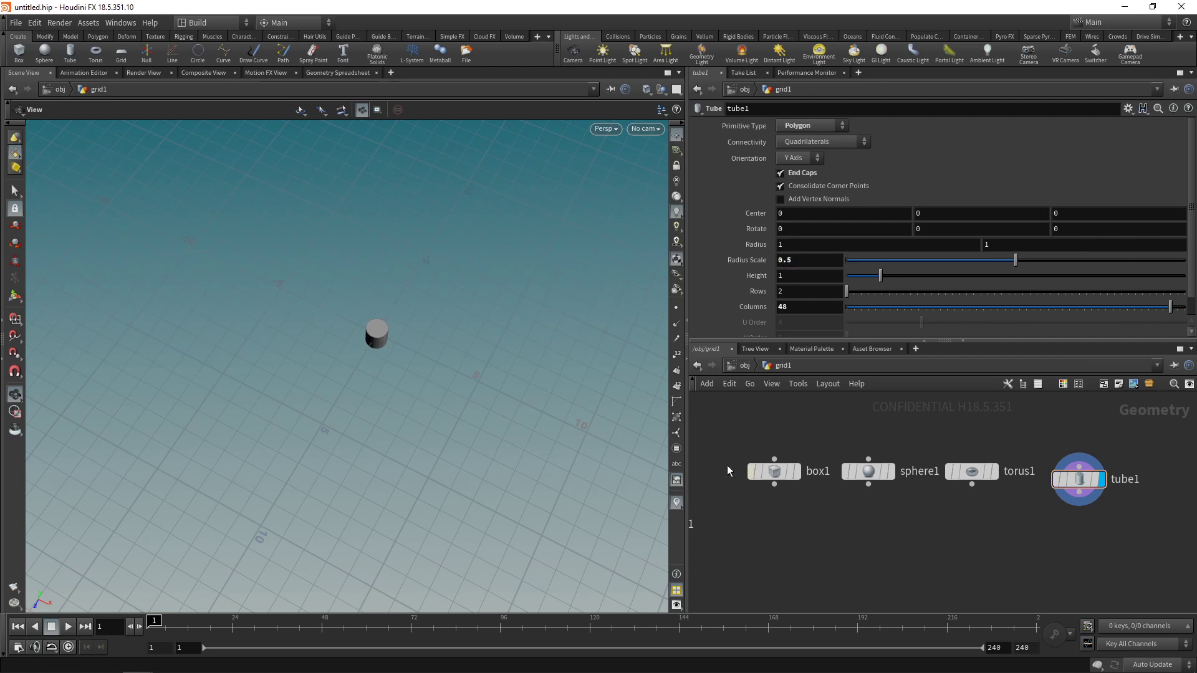
Step: Combine the box, sphere, torus and tube with a Merge node placed below them
{"action": "left_click_drag", "start_coordinate": [568, 378], "coordinate": [536, 332]}
{"action": "scroll", "coordinate": [749, 518], "scroll_direction": "down", "scroll_amount": 2}
{"action": "middle_click_drag", "start_coordinate": [749, 518], "coordinate": [798, 490]}
{"action": "left_click_drag", "start_coordinate": [794, 482], "coordinate": [1053, 422]}
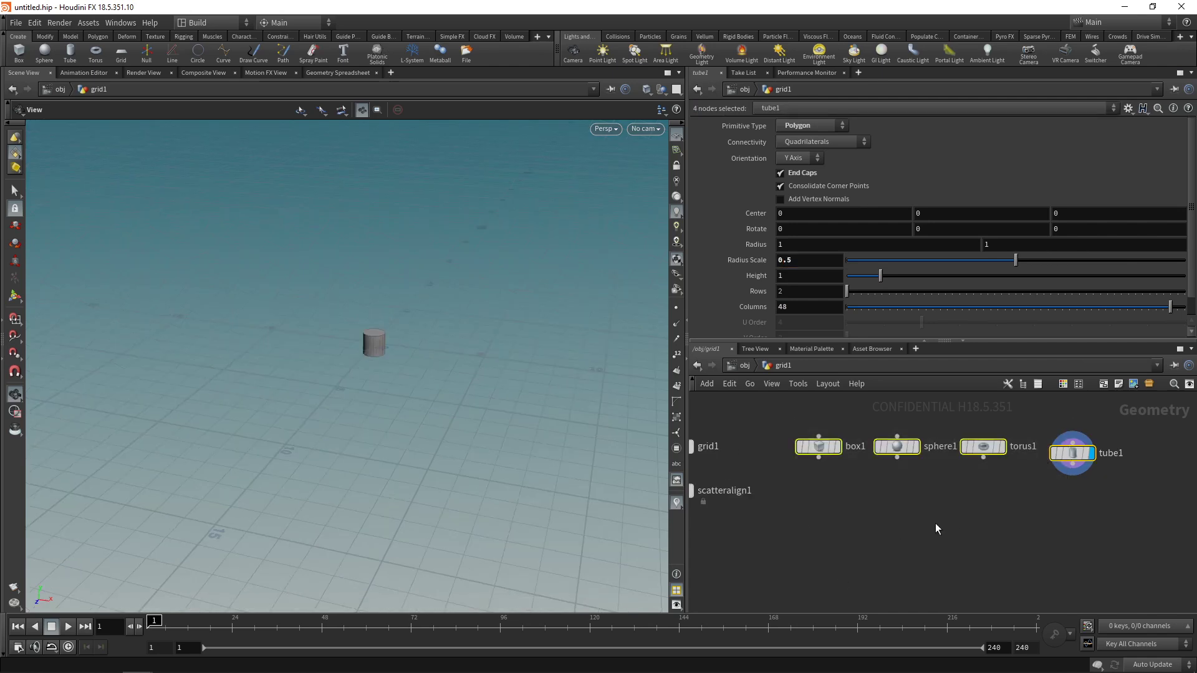
{"action": "key", "text": "Tab"}
{"action": "type", "text": "mer"}
{"action": "key", "text": "Return"}
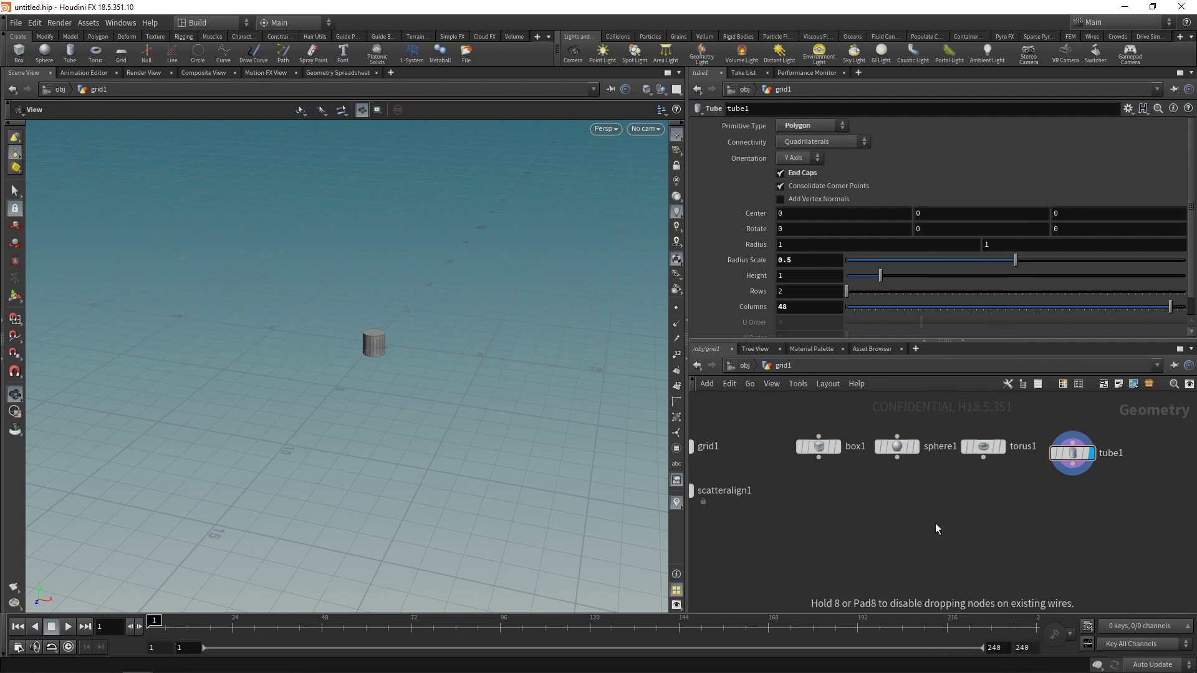
{"action": "left_click", "coordinate": [935, 523]}
{"action": "scroll", "coordinate": [561, 278], "scroll_direction": "up", "scroll_amount": 4}
{"action": "left_click_drag", "start_coordinate": [555, 206], "coordinate": [561, 278]}
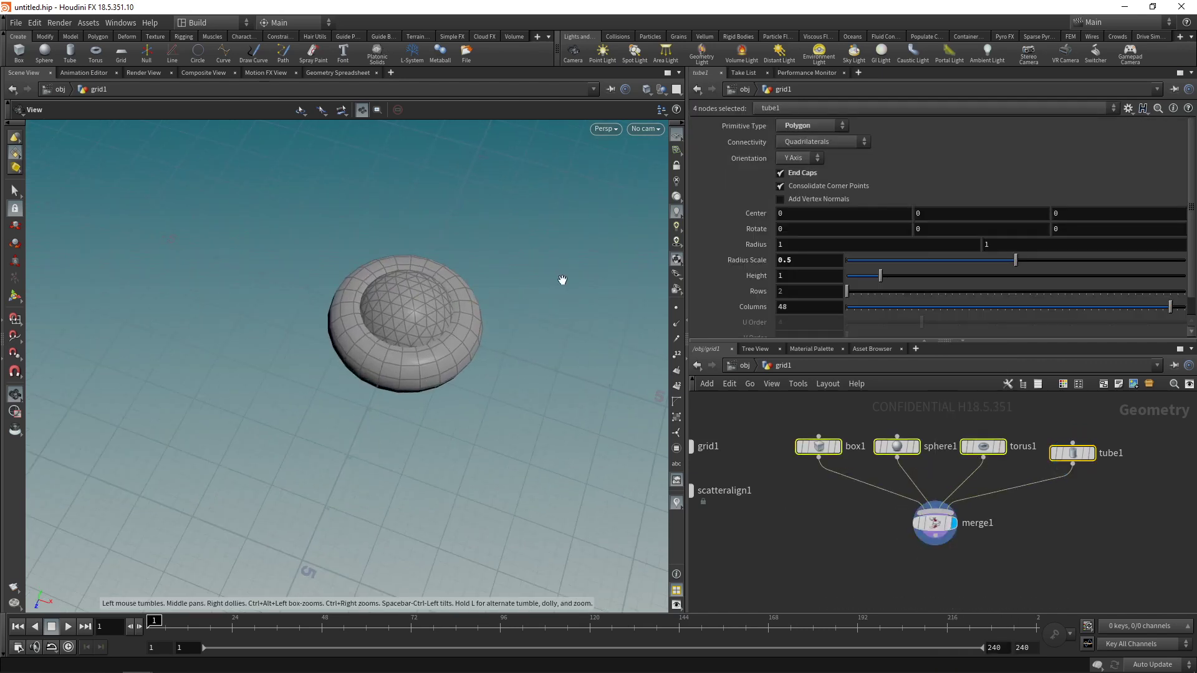
{"action": "left_click_drag", "start_coordinate": [410, 349], "coordinate": [430, 275]}
{"action": "scroll", "coordinate": [421, 367], "scroll_direction": "down", "scroll_amount": 2}
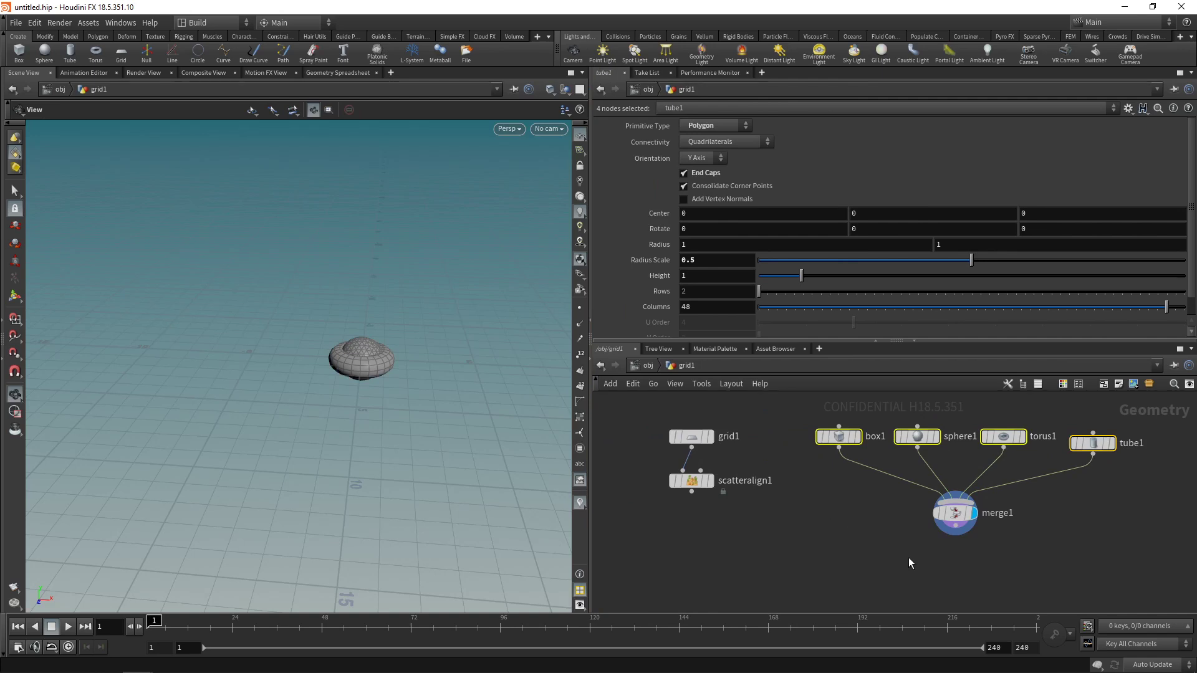
Step: Add a Connectivity node after the merge and display its output
{"action": "key", "text": "Tab"}
{"action": "type", "text": "conn"}
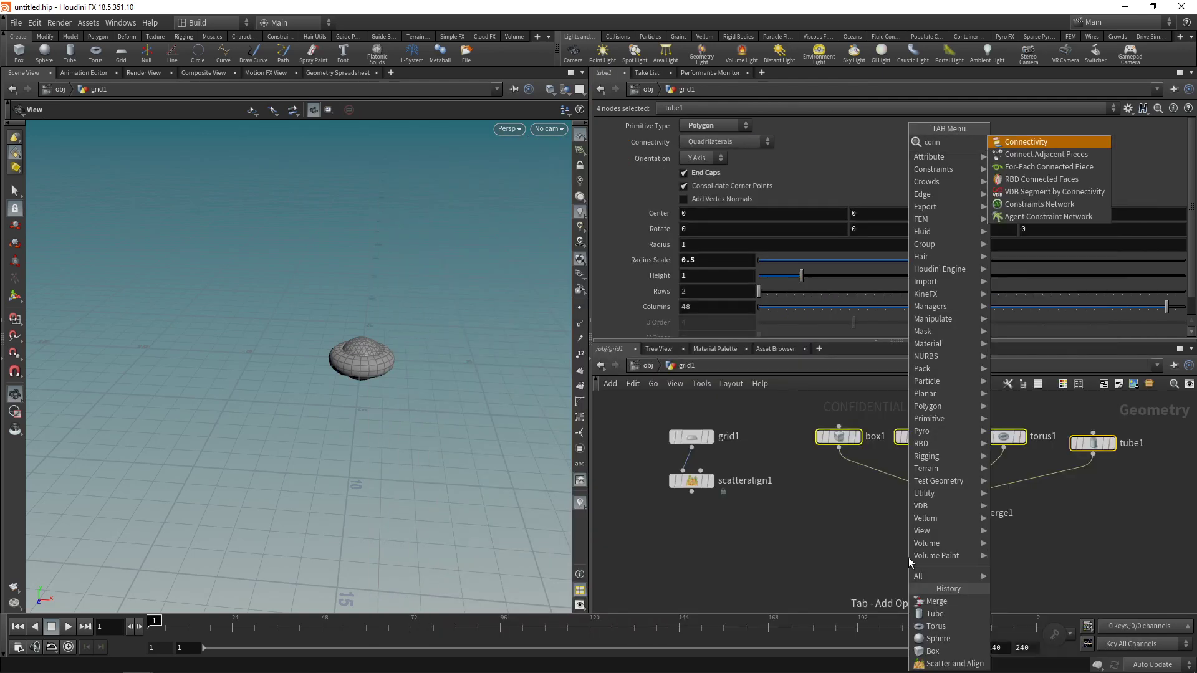
{"action": "key", "text": "Return"}
{"action": "left_click", "coordinate": [972, 558]}
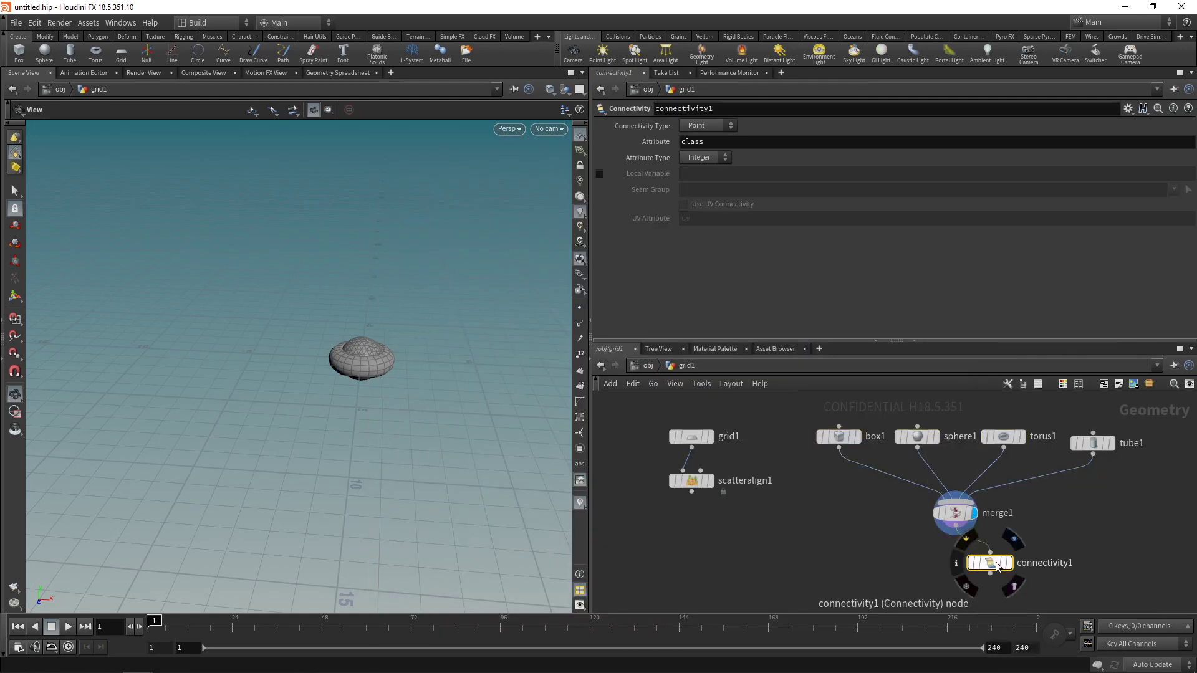
{"action": "left_click", "coordinate": [982, 560]}
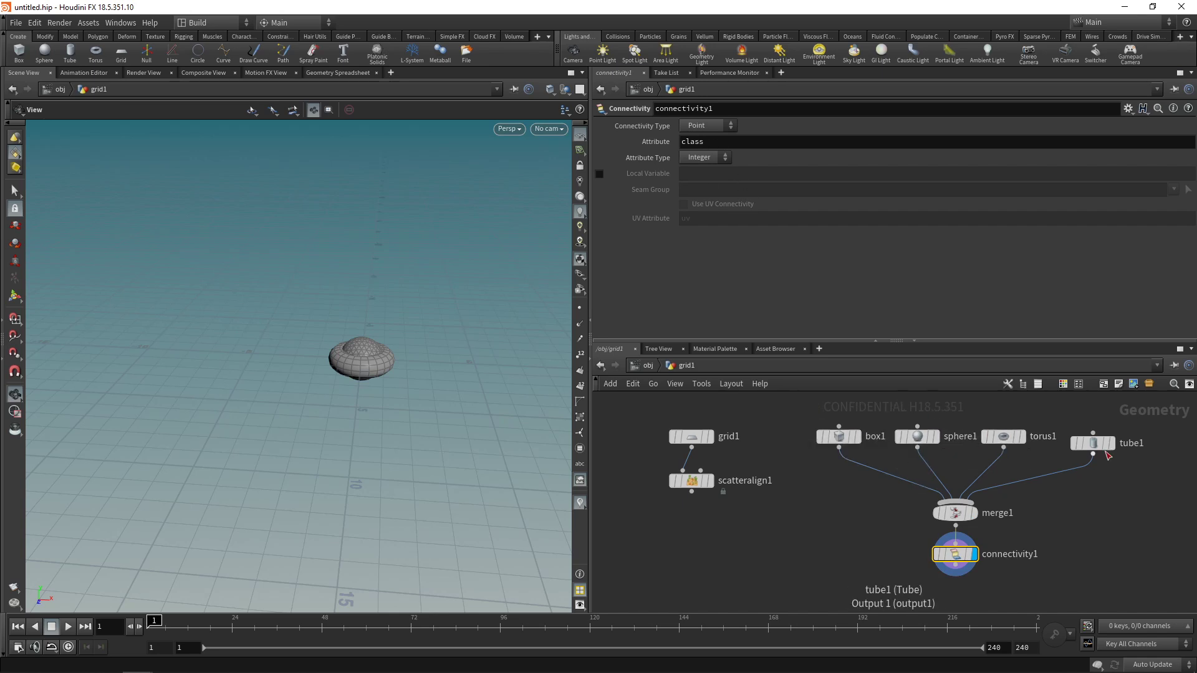
Step: Examine the class attribute values of the connectivity node's points in the Geometry Spreadsheet
{"action": "left_click", "coordinate": [337, 73]}
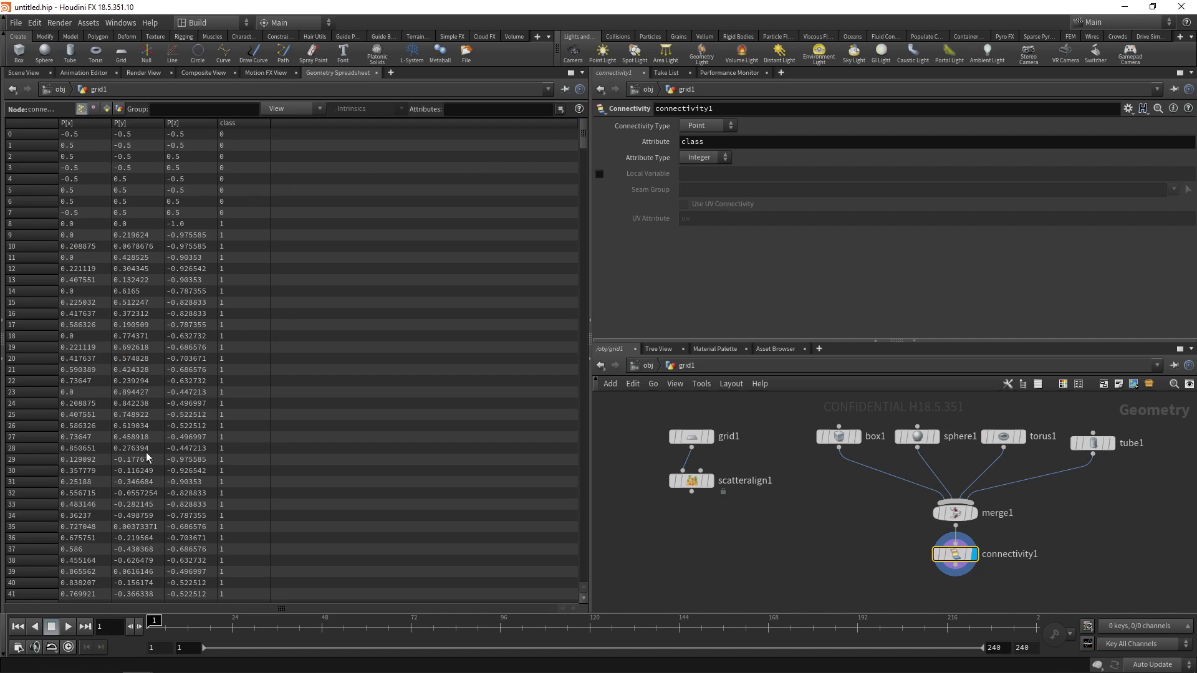
{"action": "scroll", "coordinate": [319, 313], "scroll_direction": "down", "scroll_amount": 15}
{"action": "scroll", "coordinate": [249, 422], "scroll_direction": "down", "scroll_amount": 10}
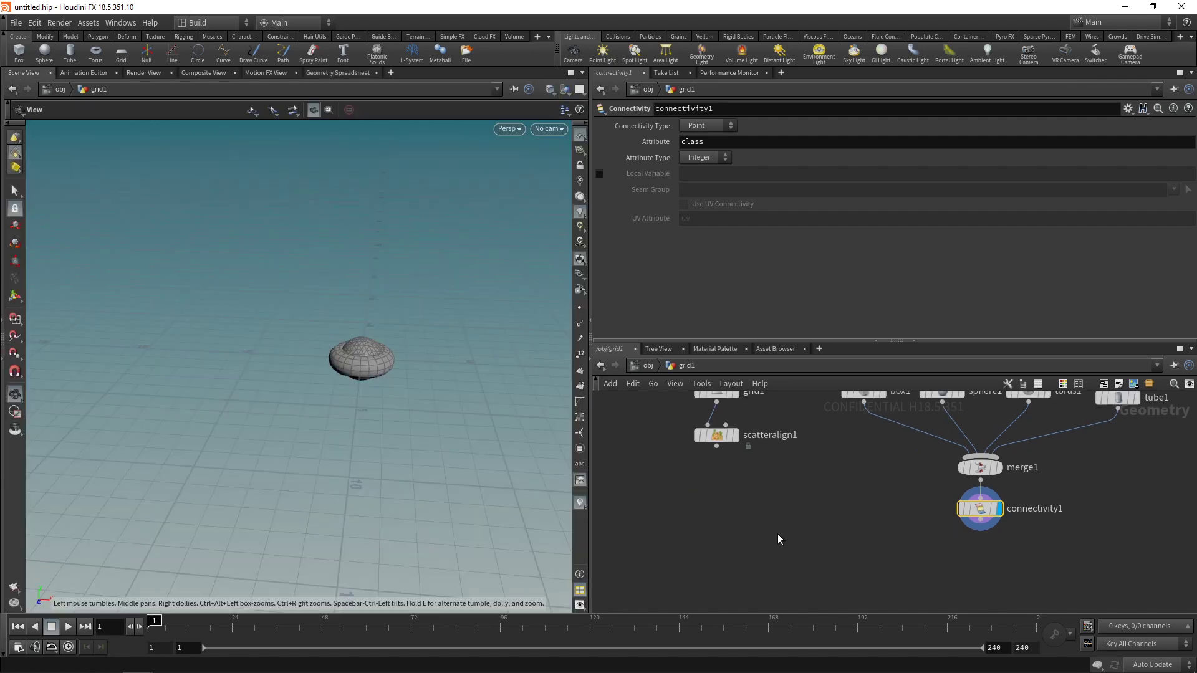
Step: Add an Attribute from Pieces node, wiring the Scatter and Align output to its first input and the connectivity output to its second
{"action": "key", "text": "Tab"}
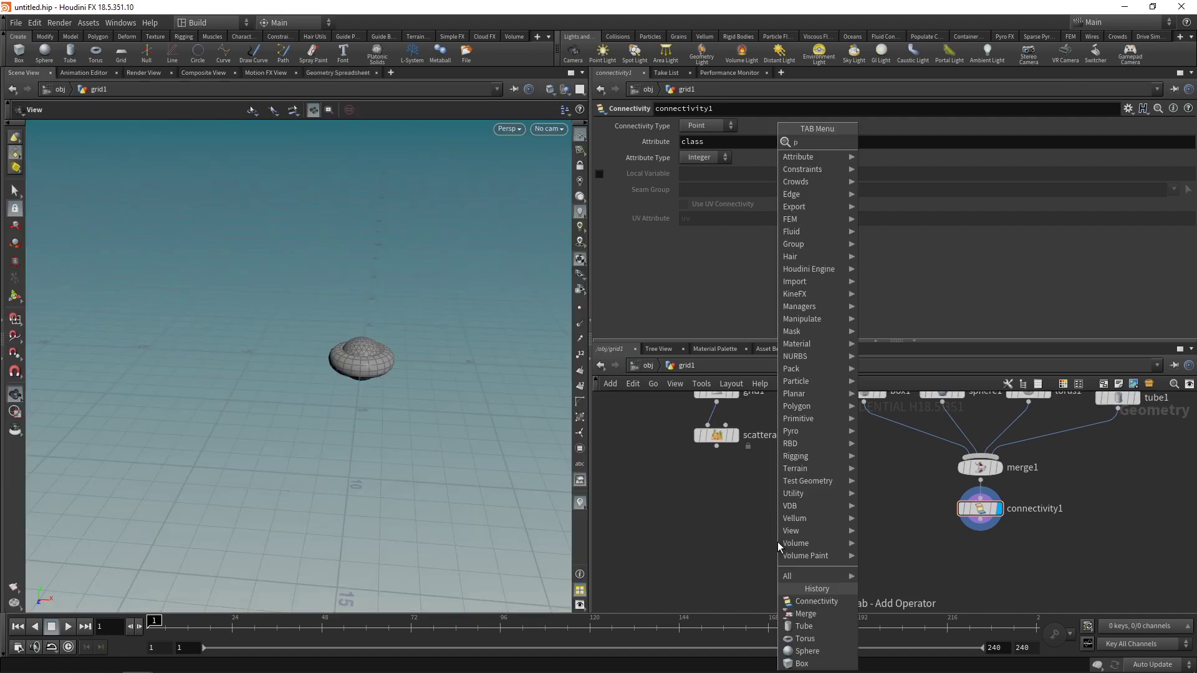
{"action": "type", "text": "piece"}
{"action": "key", "text": "Return"}
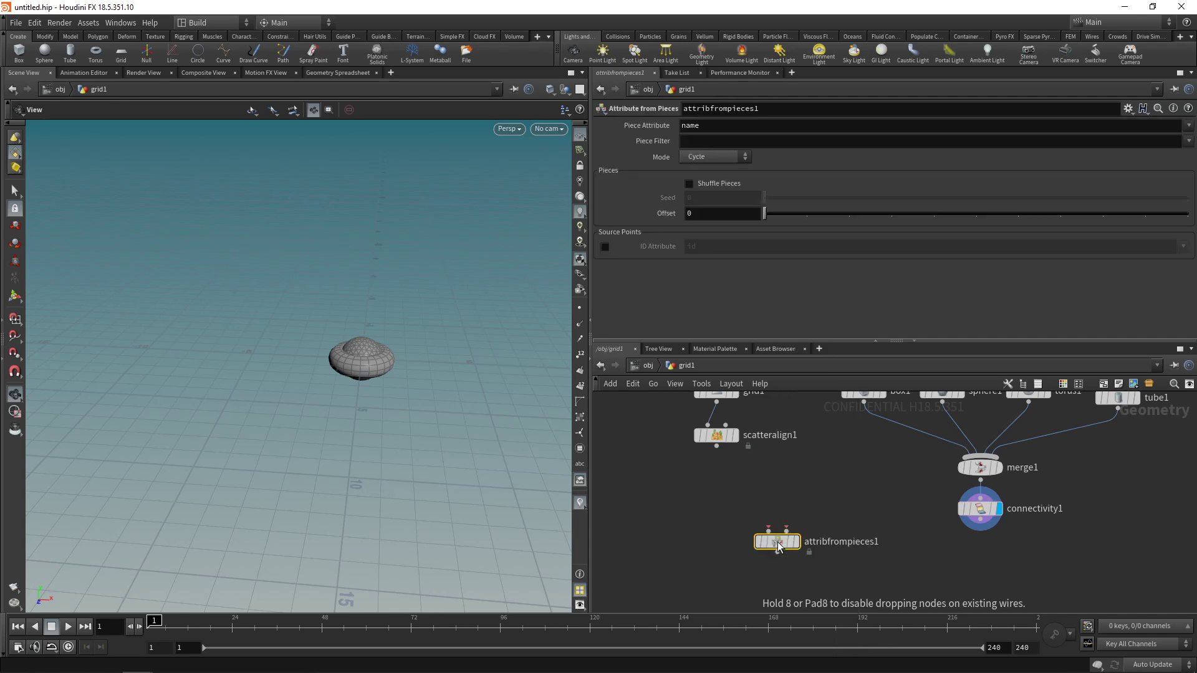
{"action": "left_click", "coordinate": [779, 543]}
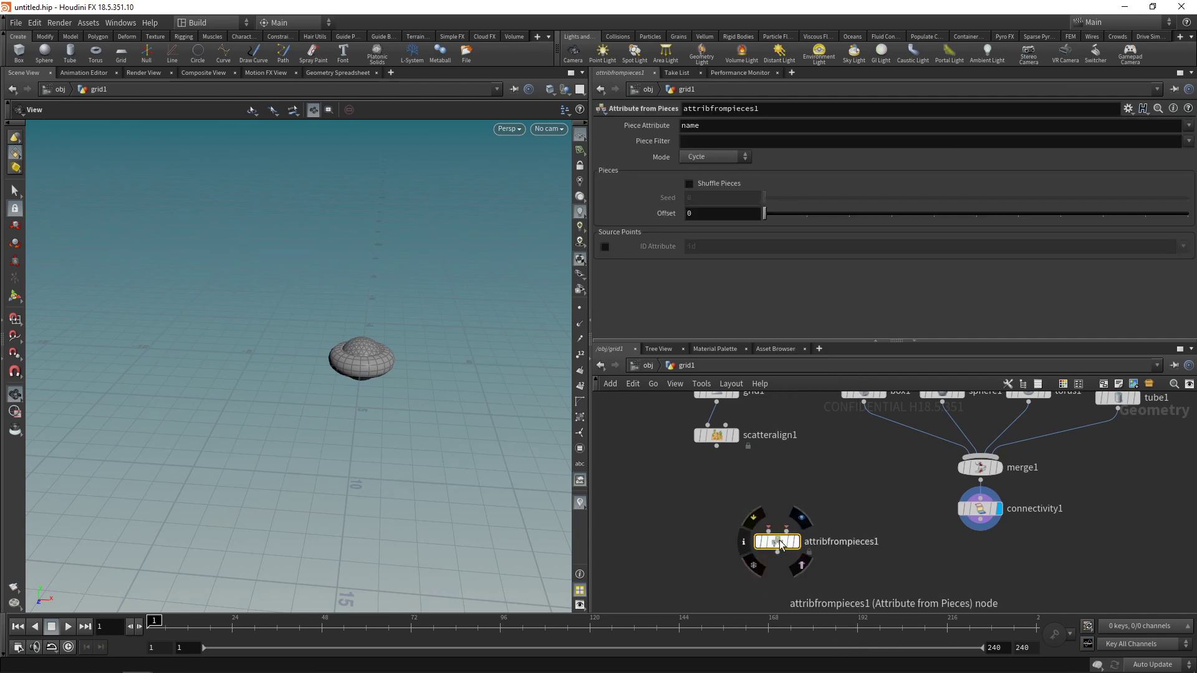
{"action": "left_click_drag", "start_coordinate": [716, 445], "coordinate": [781, 564]}
{"action": "left_click", "coordinate": [980, 531]}
{"action": "left_click", "coordinate": [802, 545]}
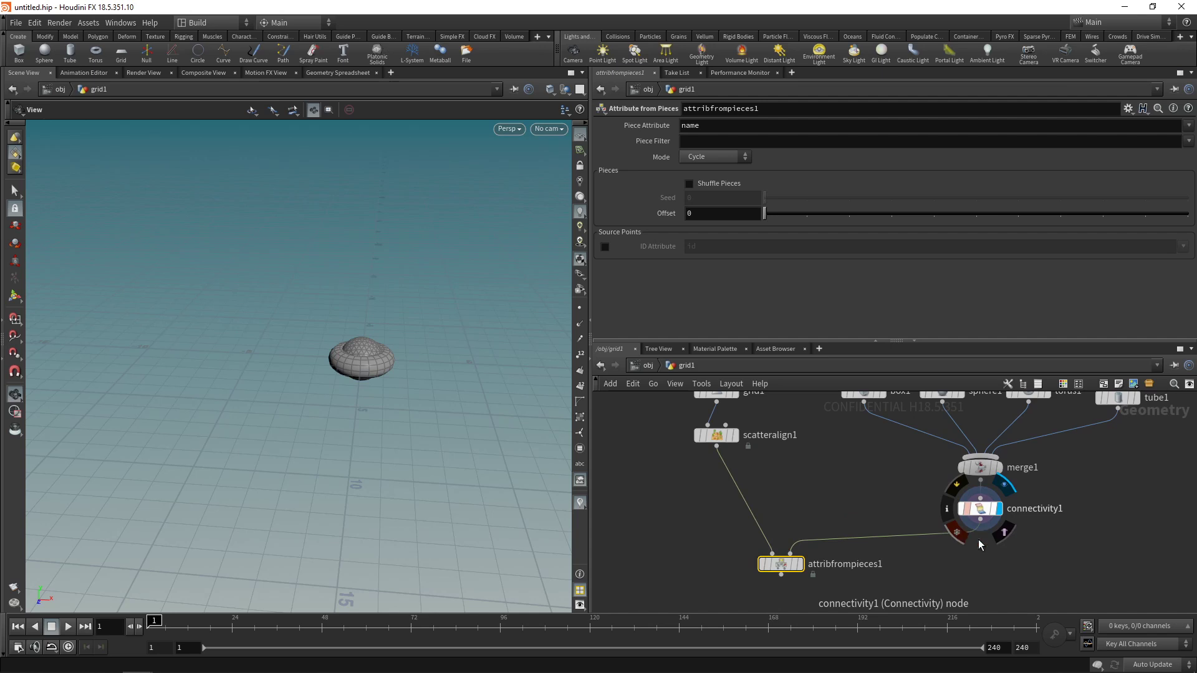
{"action": "middle_click_drag", "start_coordinate": [978, 540], "coordinate": [975, 554]}
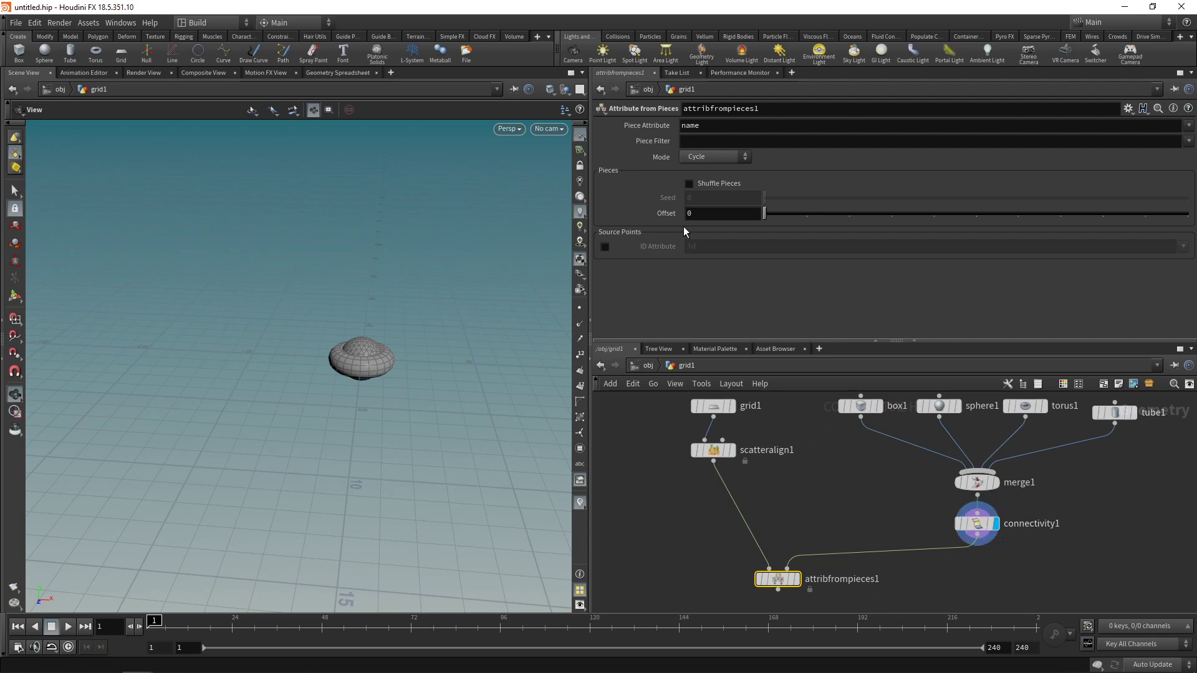
Step: Set the Attribute from Pieces node's piece attribute to class, checking it against the connectivity node's attribute name
{"action": "double_click", "coordinate": [688, 125]}
{"action": "type", "text": "class"}
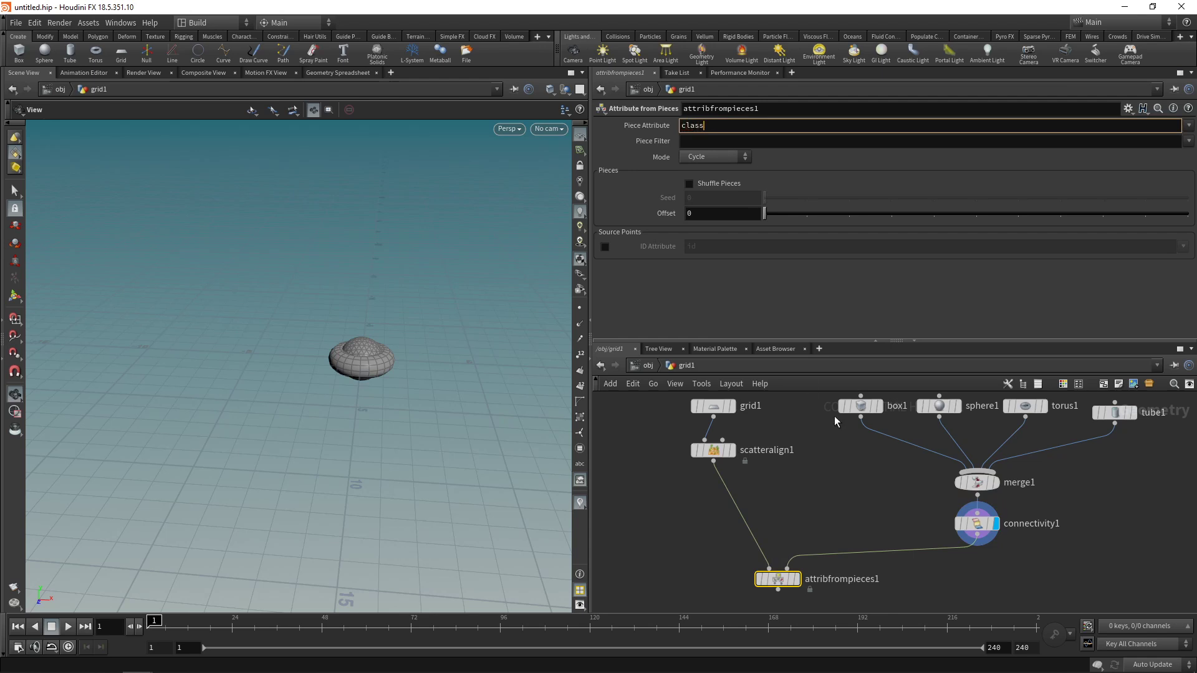
{"action": "left_click", "coordinate": [976, 524]}
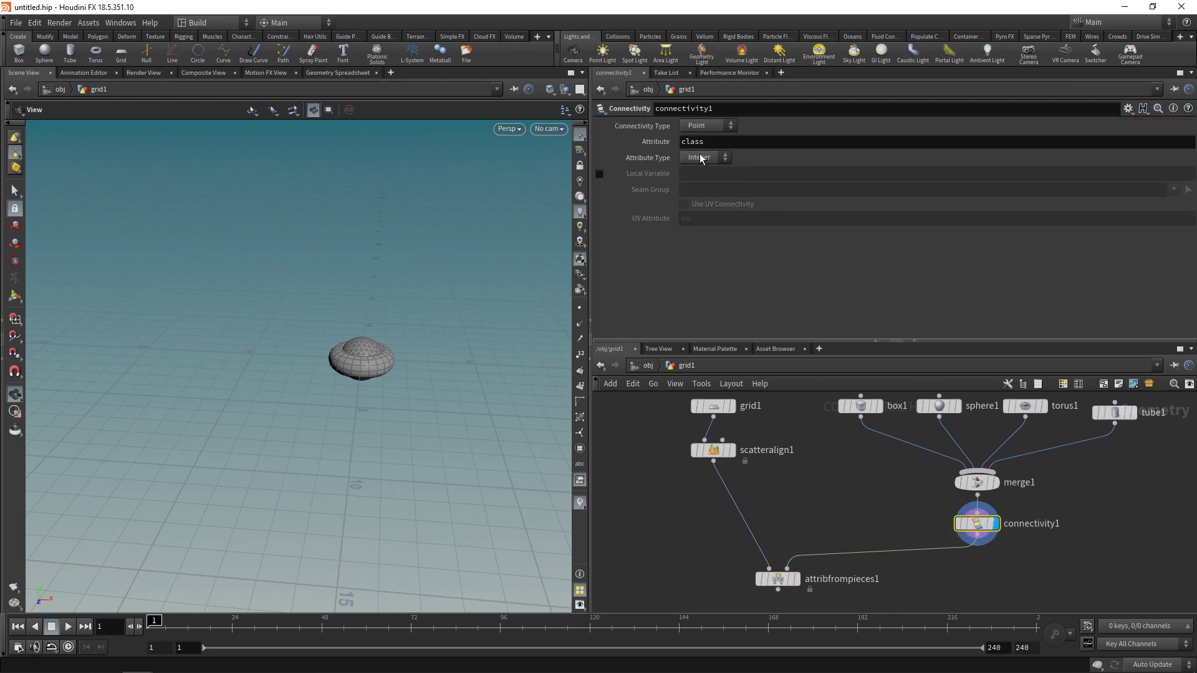
{"action": "left_click", "coordinate": [777, 579]}
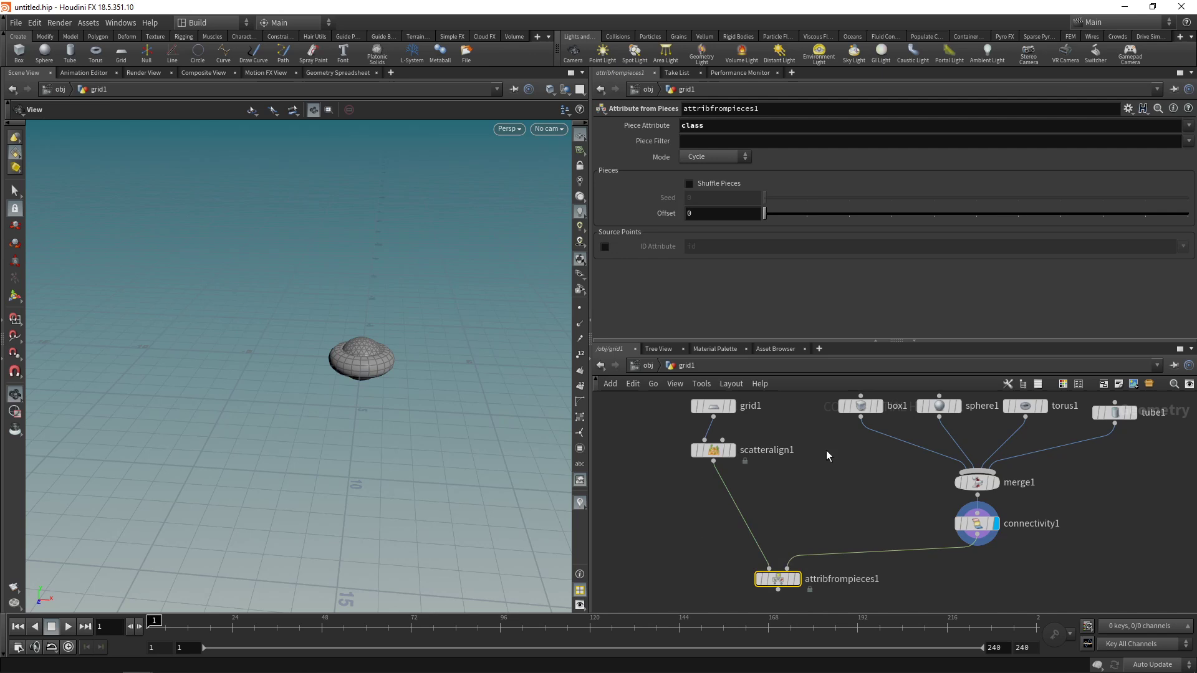
Step: Add a Copy to Points node below the Attribute from Pieces node, and display the Attribute from Pieces output
{"action": "scroll", "coordinate": [825, 474], "scroll_direction": "down", "scroll_amount": 3}
{"action": "key", "text": "Tab"}
{"action": "type", "text": "co"}
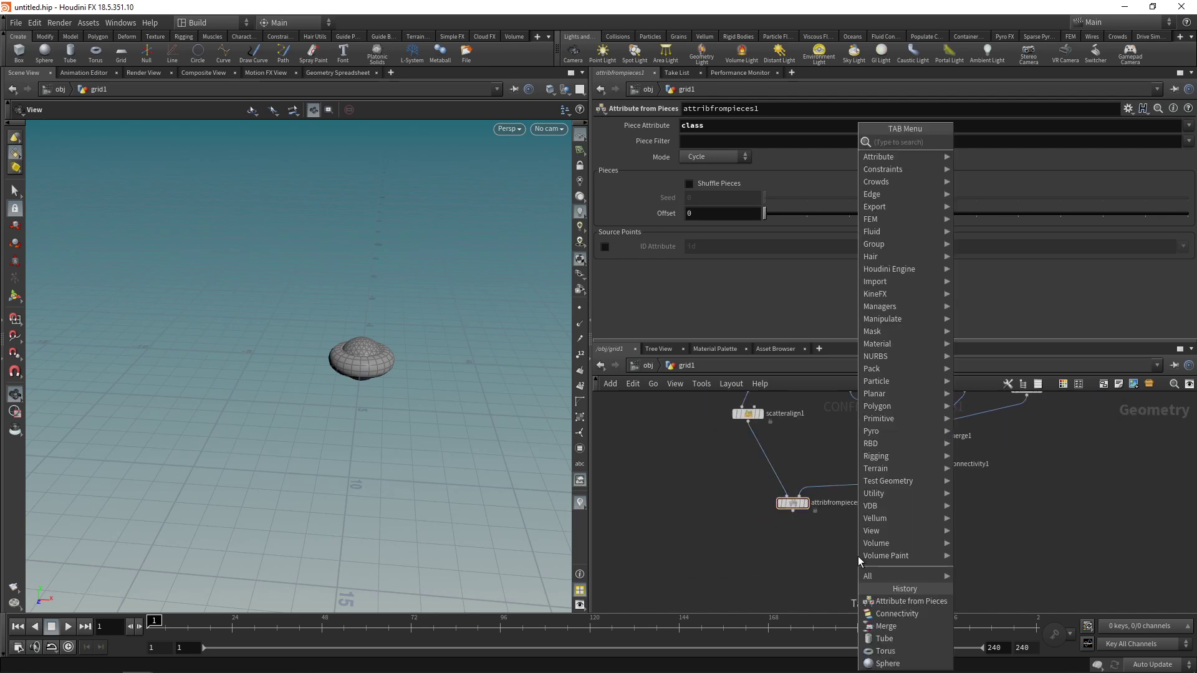
{"action": "type", "text": "py"}
{"action": "key", "text": "Down"}
{"action": "key", "text": "Down"}
{"action": "key", "text": "Down"}
{"action": "key", "text": "Return"}
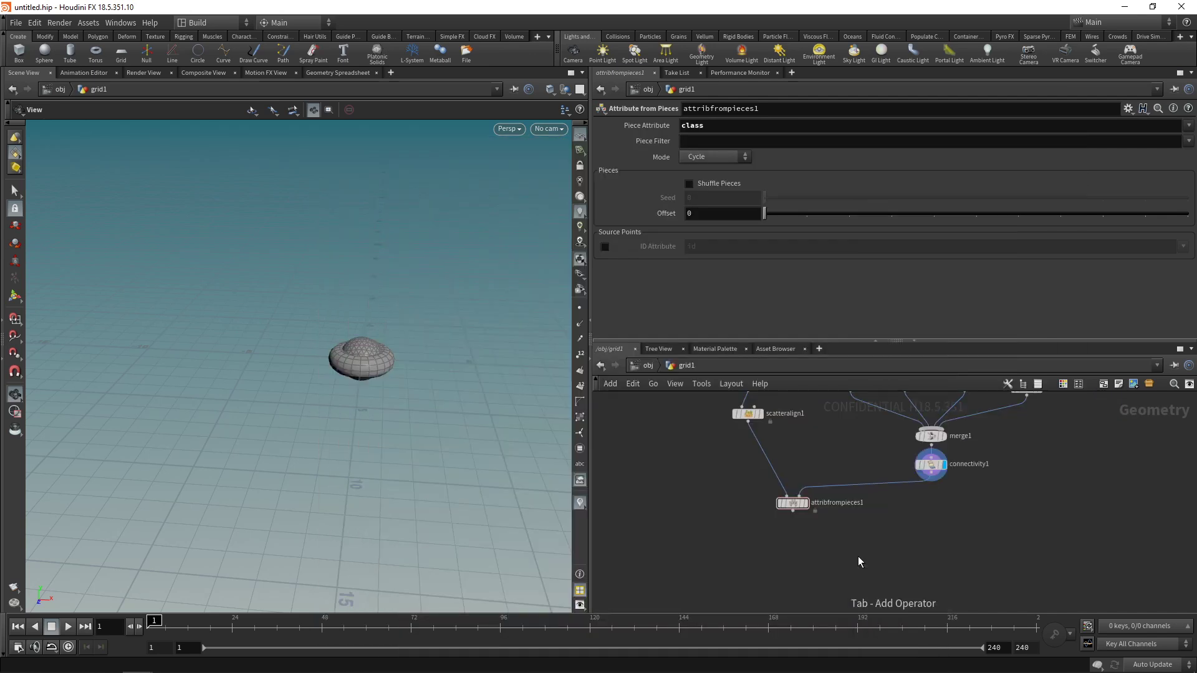
{"action": "left_click", "coordinate": [854, 564]}
{"action": "left_click", "coordinate": [833, 501]}
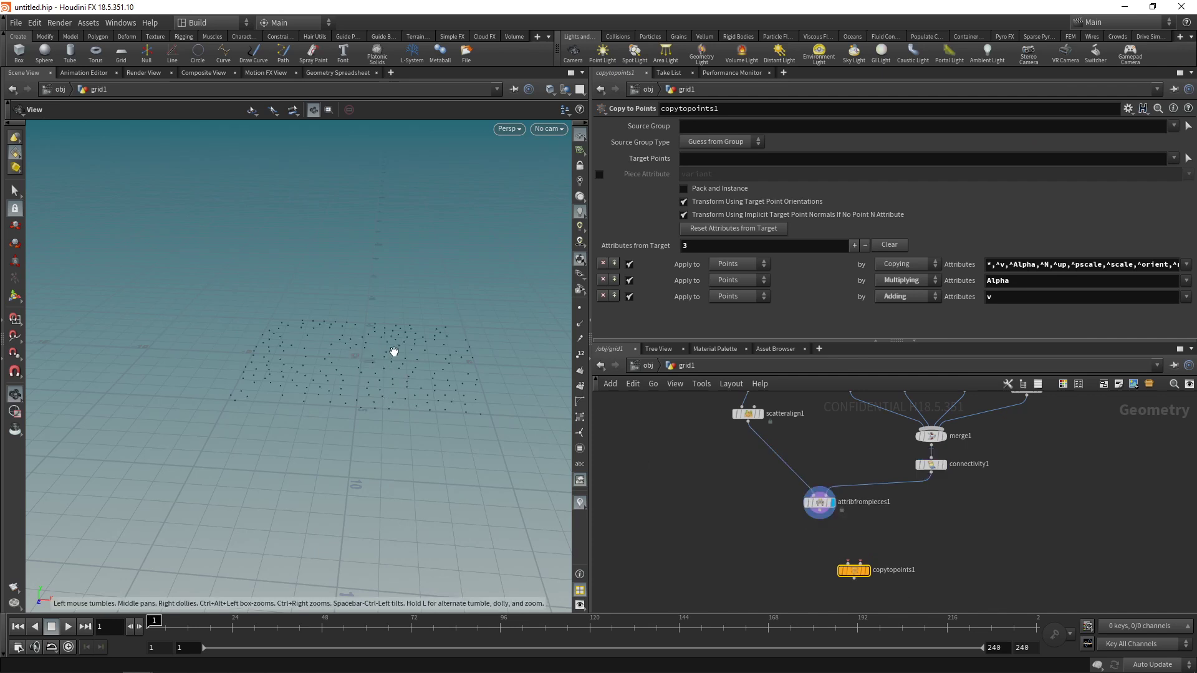
Step: Wire the connectivity output into the Copy to Points node's first input and Attribute from Pieces into its second, and display the copies
{"action": "left_click", "coordinate": [841, 510]}
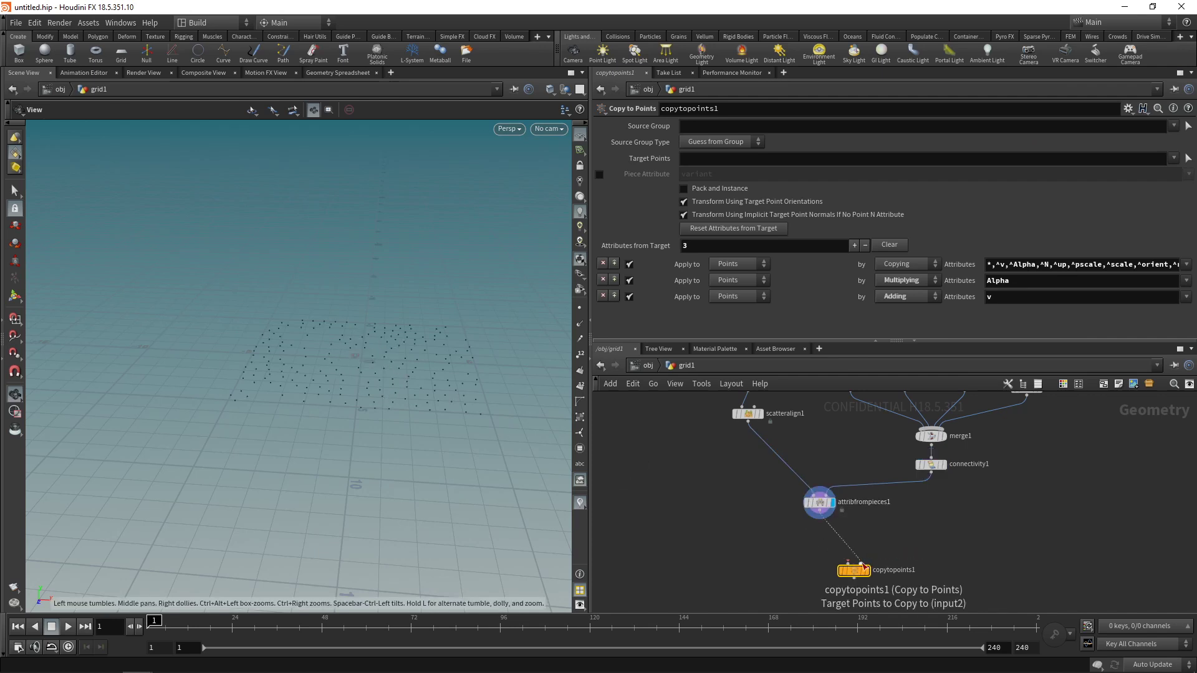
{"action": "left_click", "coordinate": [933, 474]}
{"action": "left_click", "coordinate": [932, 473]}
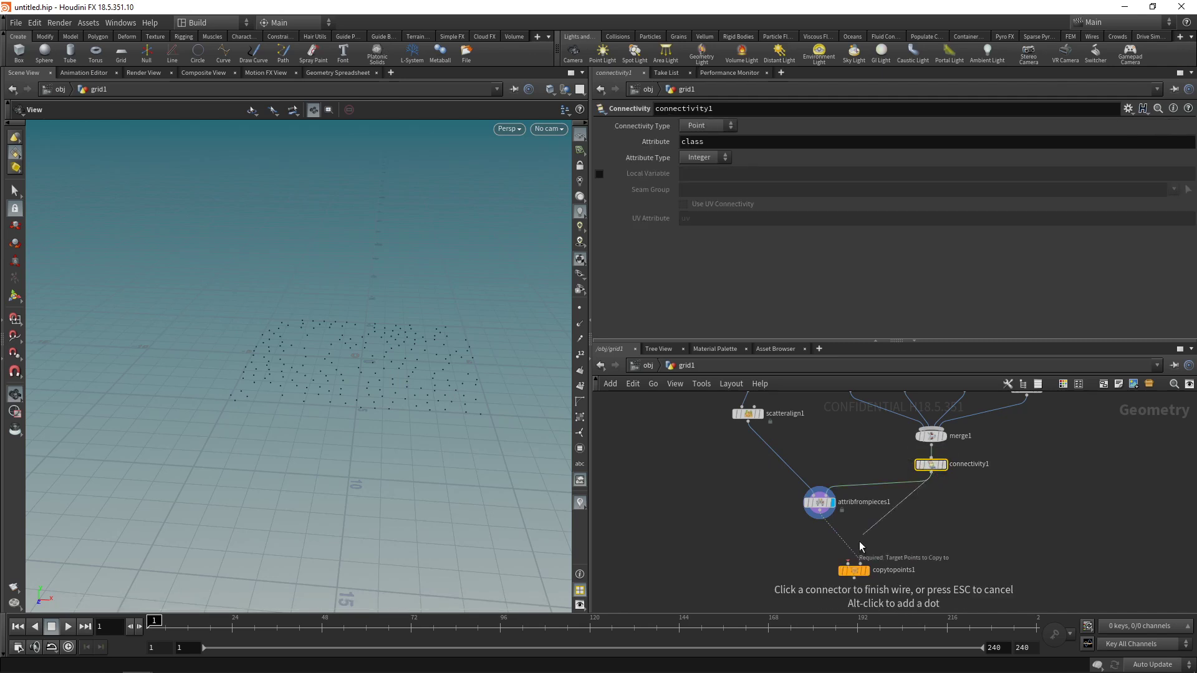
{"action": "left_click", "coordinate": [860, 562]}
{"action": "mouse_move", "coordinate": [857, 576]}
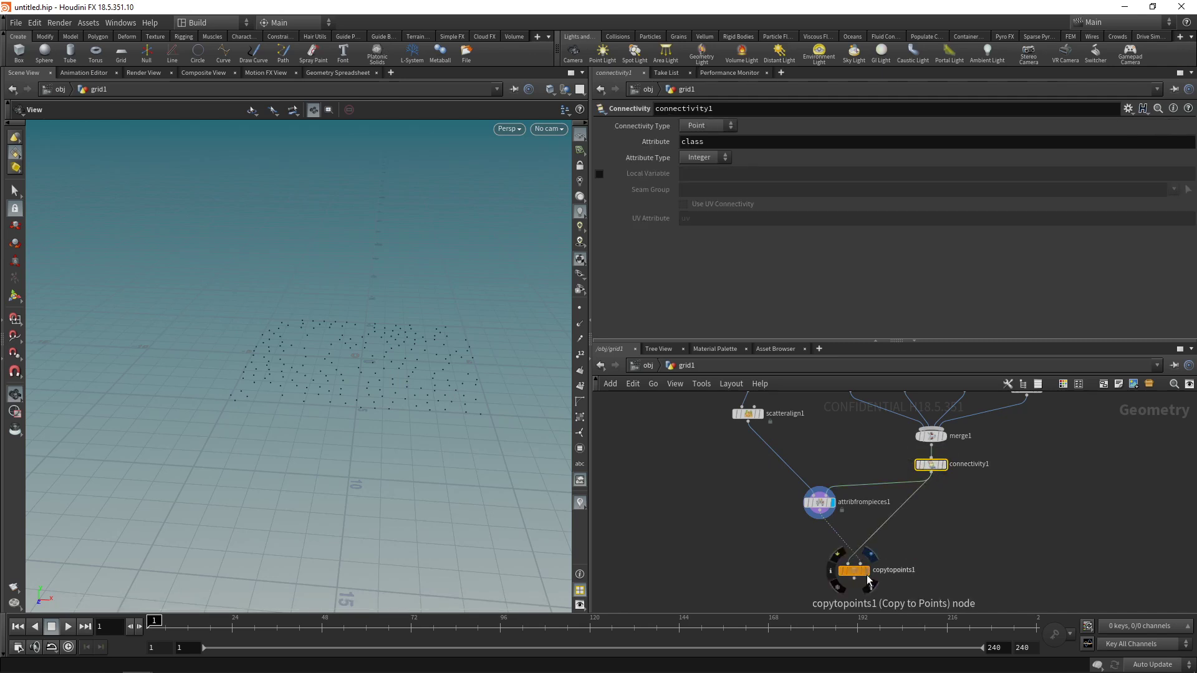
{"action": "left_click", "coordinate": [857, 577]}
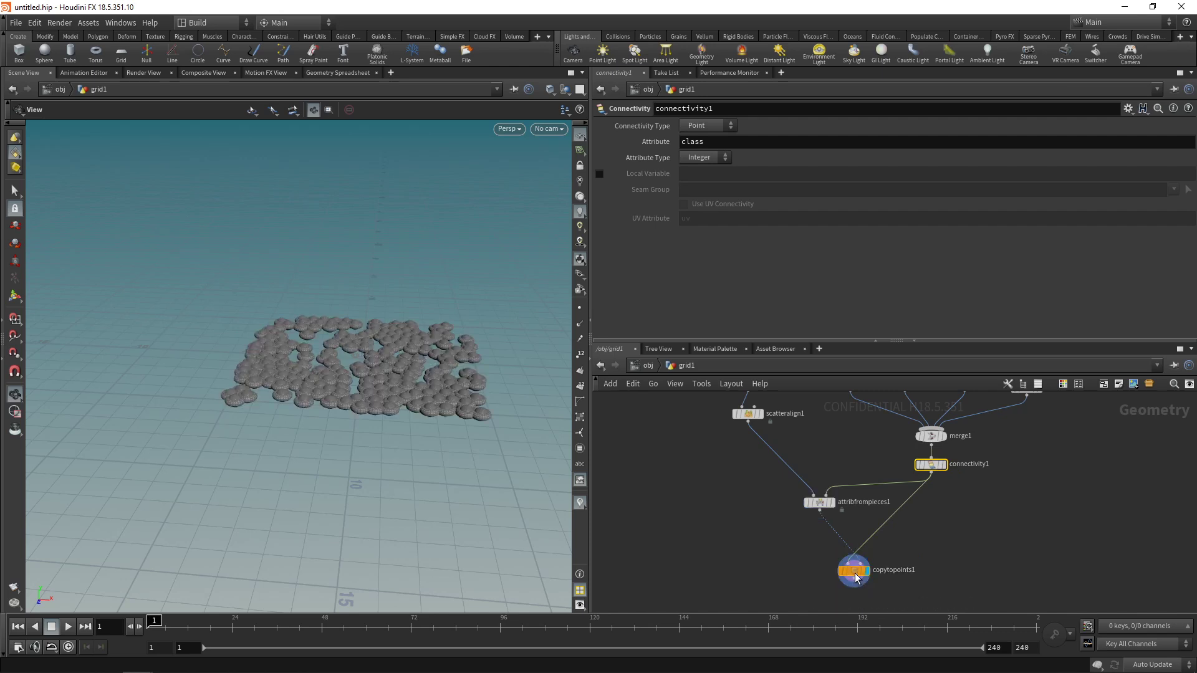
{"action": "scroll", "coordinate": [382, 382], "scroll_direction": "up", "scroll_amount": 5}
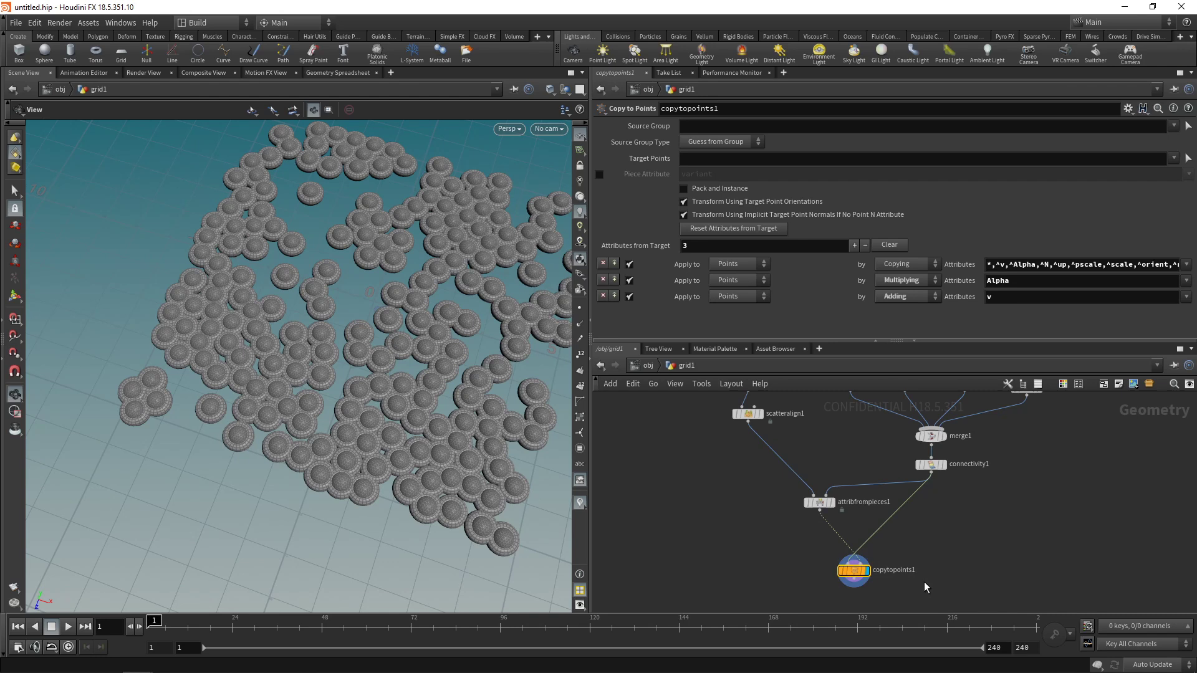
Step: Enable the piece attribute on the Copy to Points node and set it to class
{"action": "left_click", "coordinate": [600, 175]}
{"action": "left_click", "coordinate": [723, 175]}
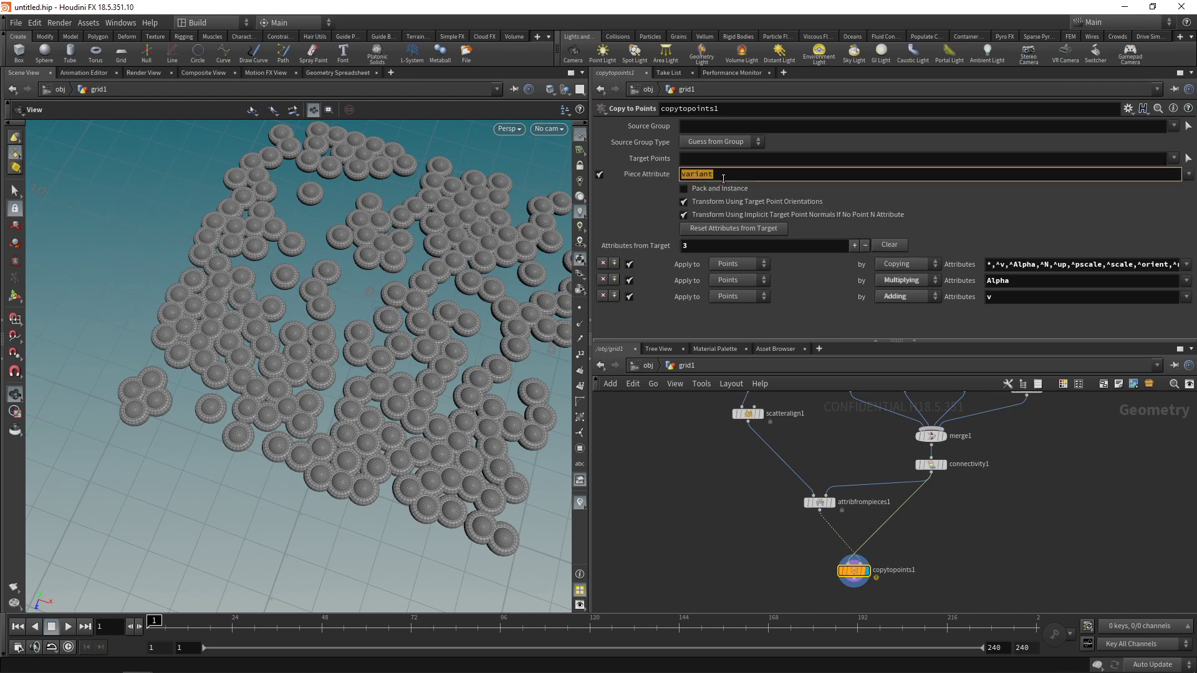
{"action": "type", "text": "class"}
{"action": "key", "text": "Return"}
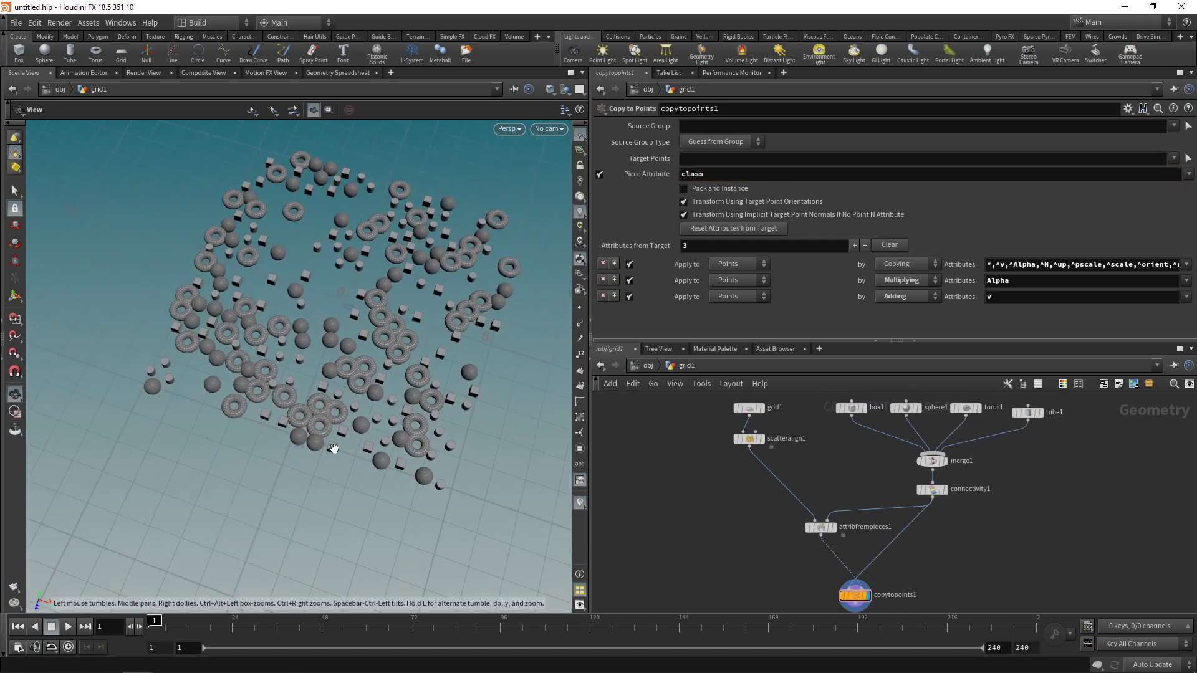
Step: Try shuffling the pieces on the Attribute from Pieces node with seed 5 and different offsets, and turn shuffling off again
{"action": "left_click", "coordinate": [820, 527]}
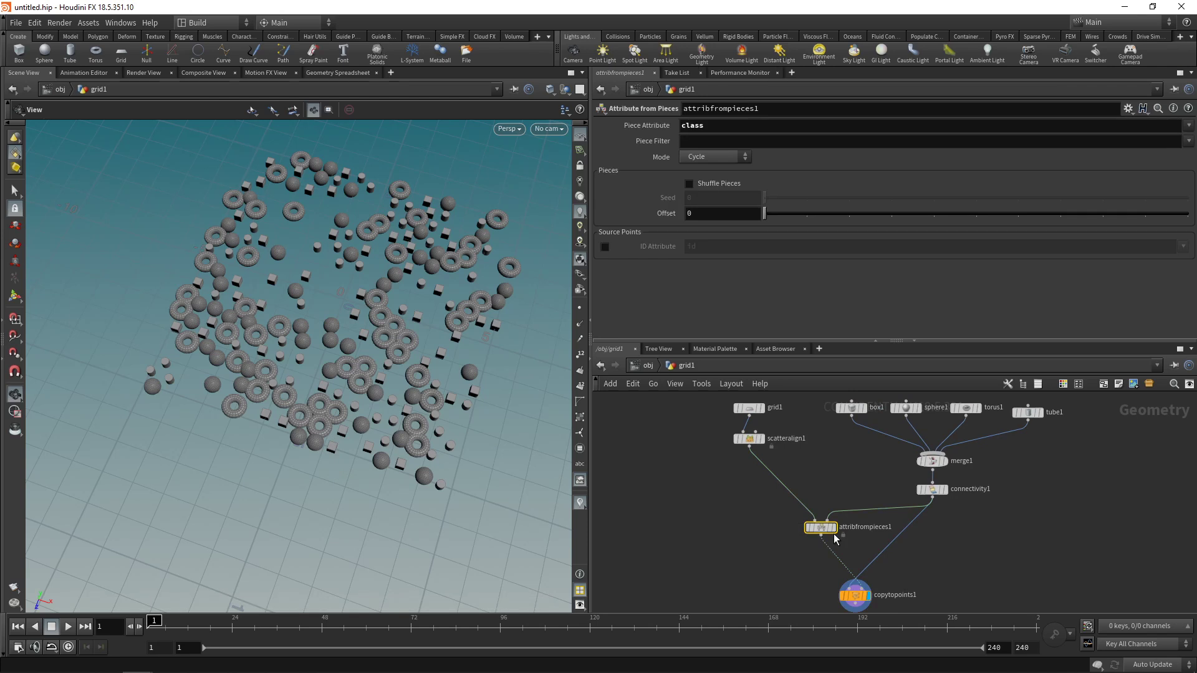
{"action": "left_click", "coordinate": [689, 183]}
{"action": "scroll", "coordinate": [698, 196], "scroll_direction": "up", "scroll_amount": 4}
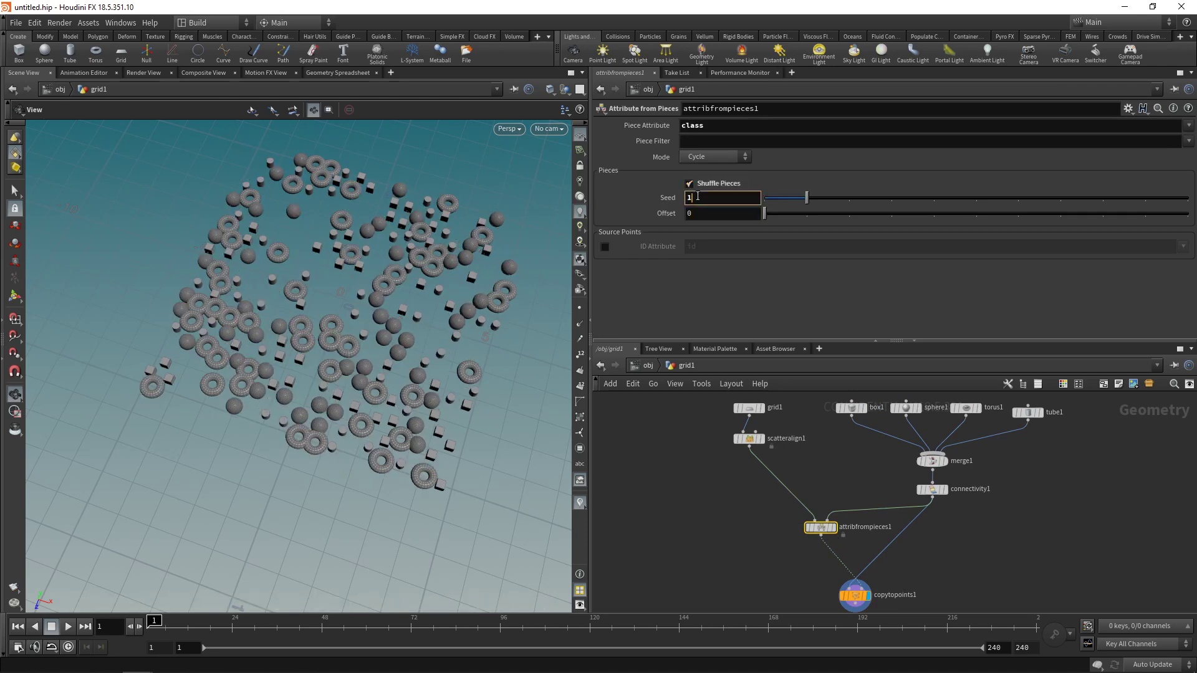
{"action": "scroll", "coordinate": [697, 196], "scroll_direction": "up", "scroll_amount": 1}
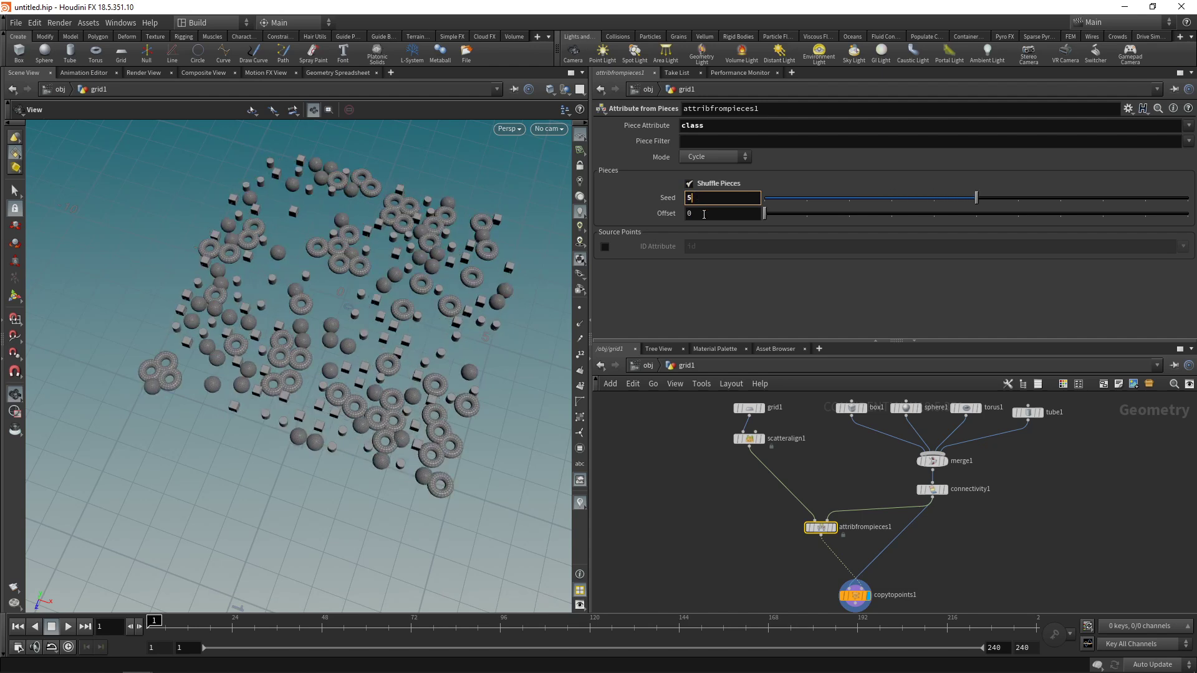
{"action": "scroll", "coordinate": [703, 214], "scroll_direction": "up", "scroll_amount": 8}
{"action": "scroll", "coordinate": [703, 213], "scroll_direction": "up", "scroll_amount": 11}
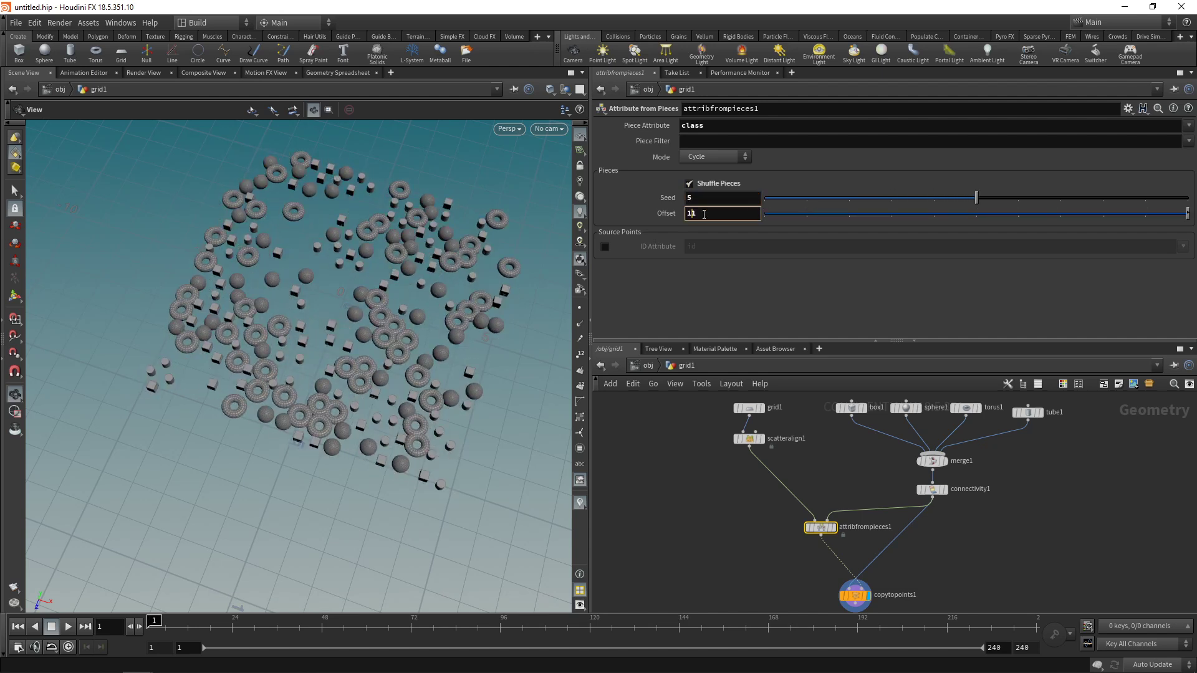
{"action": "scroll", "coordinate": [704, 214], "scroll_direction": "down", "scroll_amount": 19}
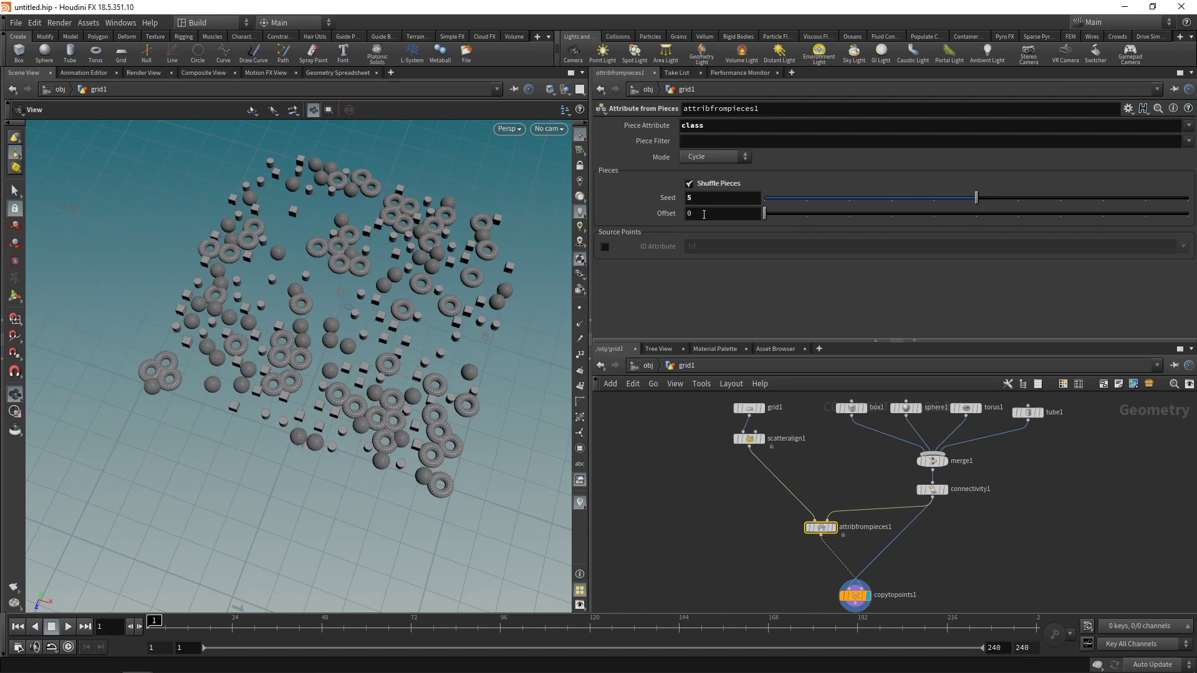
{"action": "left_click", "coordinate": [689, 184]}
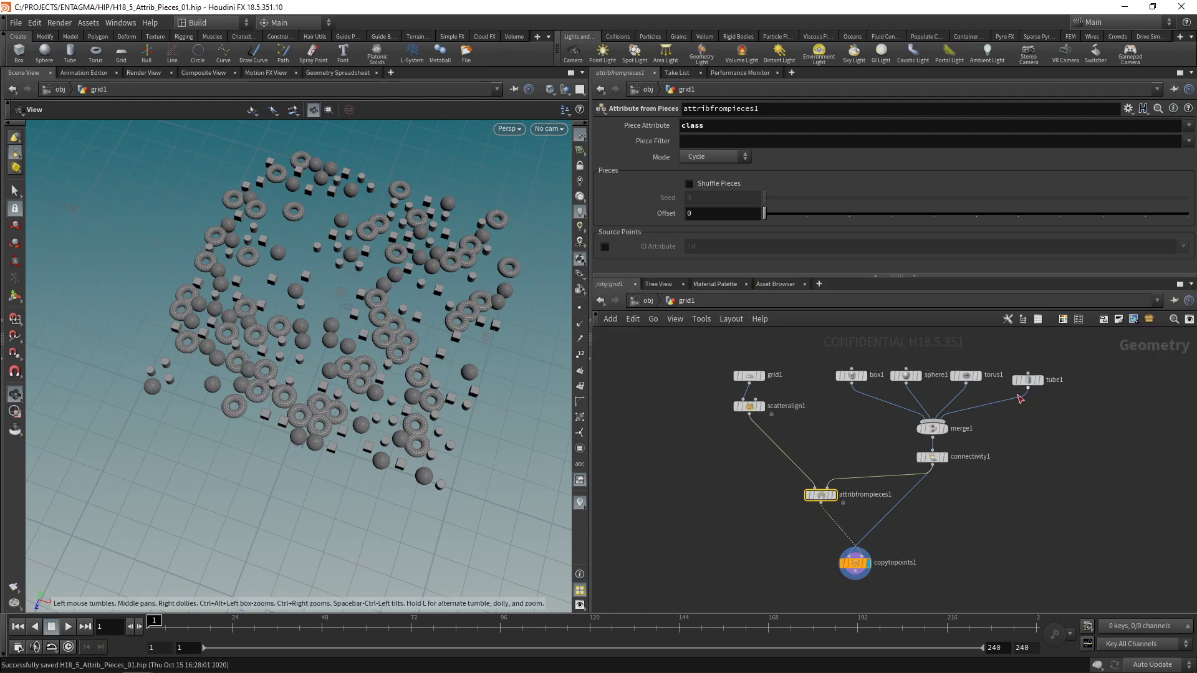
Step: Add a File node in the empty network area beside the primitive shapes
{"action": "key", "text": "Tab"}
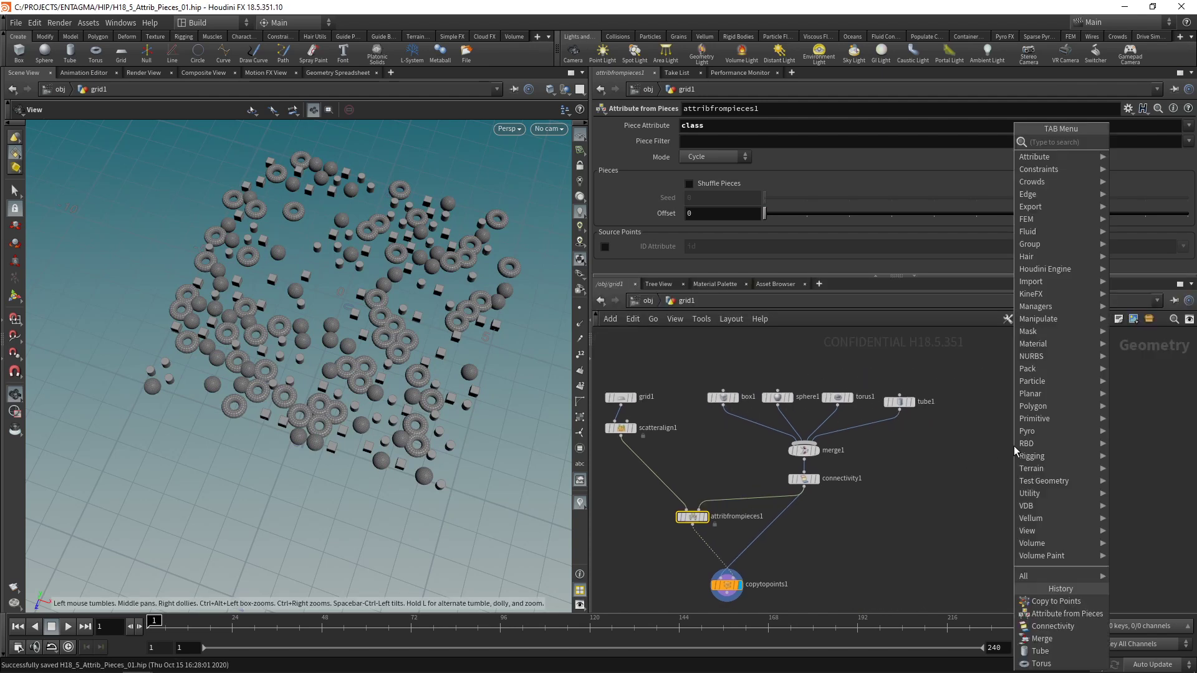
{"action": "type", "text": "f"}
{"action": "key", "text": "Return"}
{"action": "left_click", "coordinate": [1022, 402]}
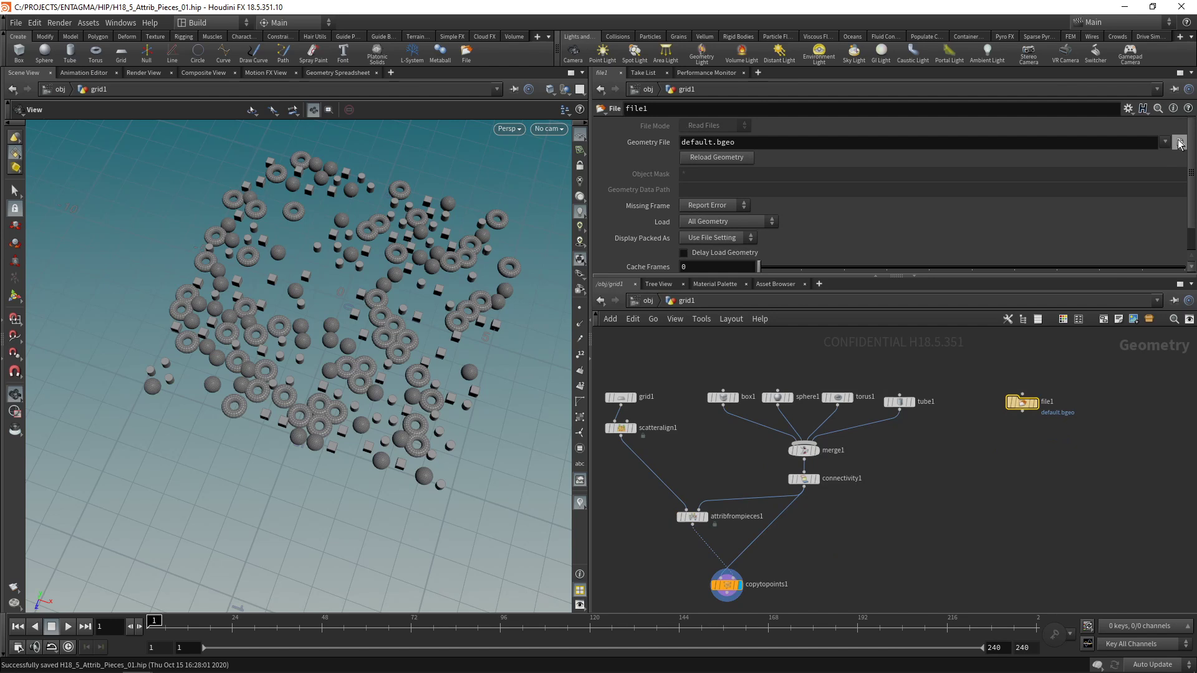
Step: Load FagusSylvatica_dd948cfe_LOD0.fbx as the File node's geometry and display the leaves in the viewport
{"action": "left_click", "coordinate": [1179, 142]}
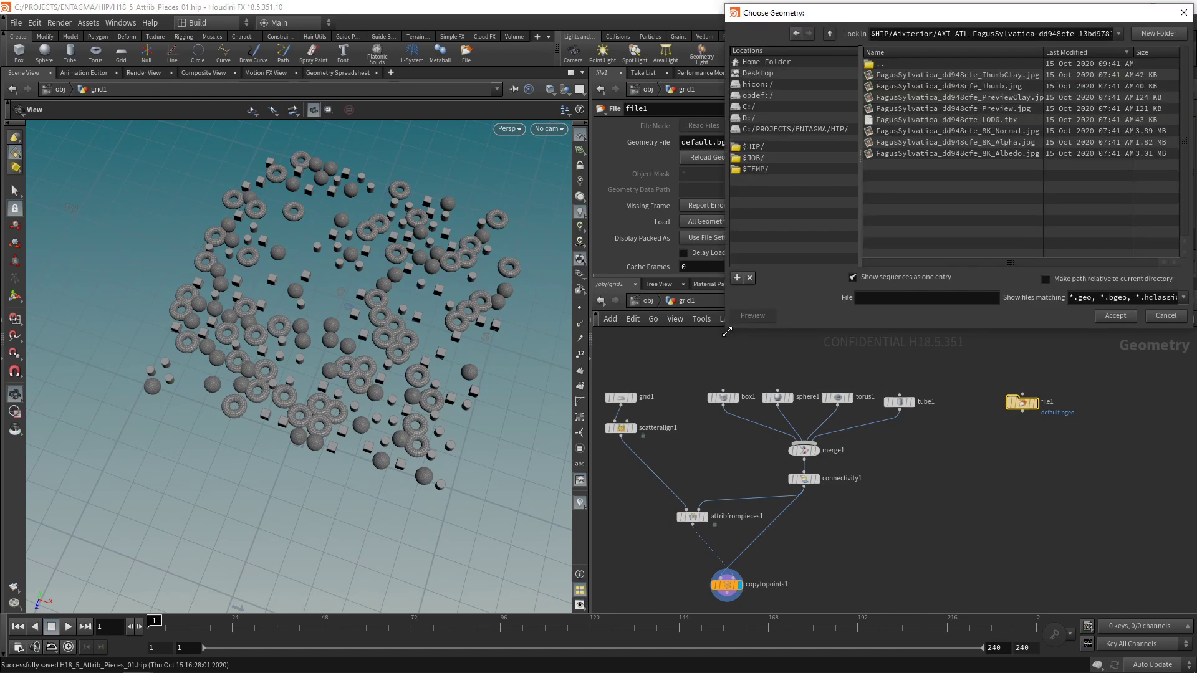
{"action": "left_click_drag", "start_coordinate": [727, 333], "coordinate": [642, 339]}
{"action": "double_click", "coordinate": [892, 125]}
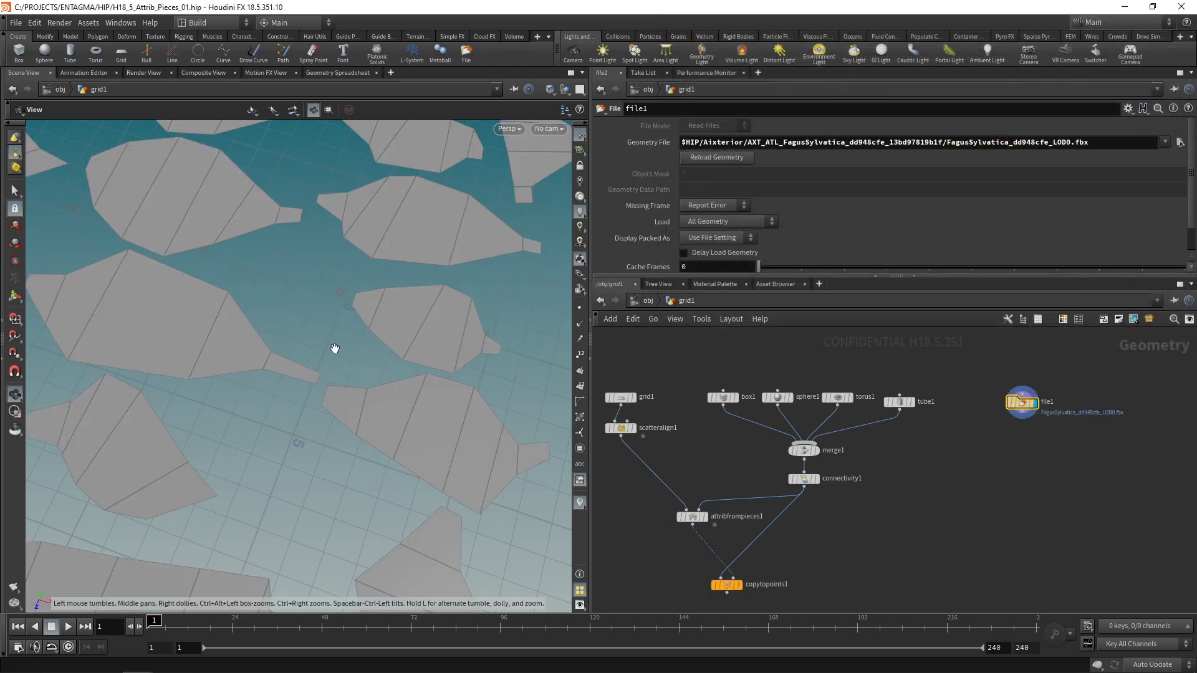
{"action": "right_click_drag", "start_coordinate": [435, 311], "coordinate": [172, 442]}
{"action": "right_click_drag", "start_coordinate": [385, 339], "coordinate": [365, 354]}
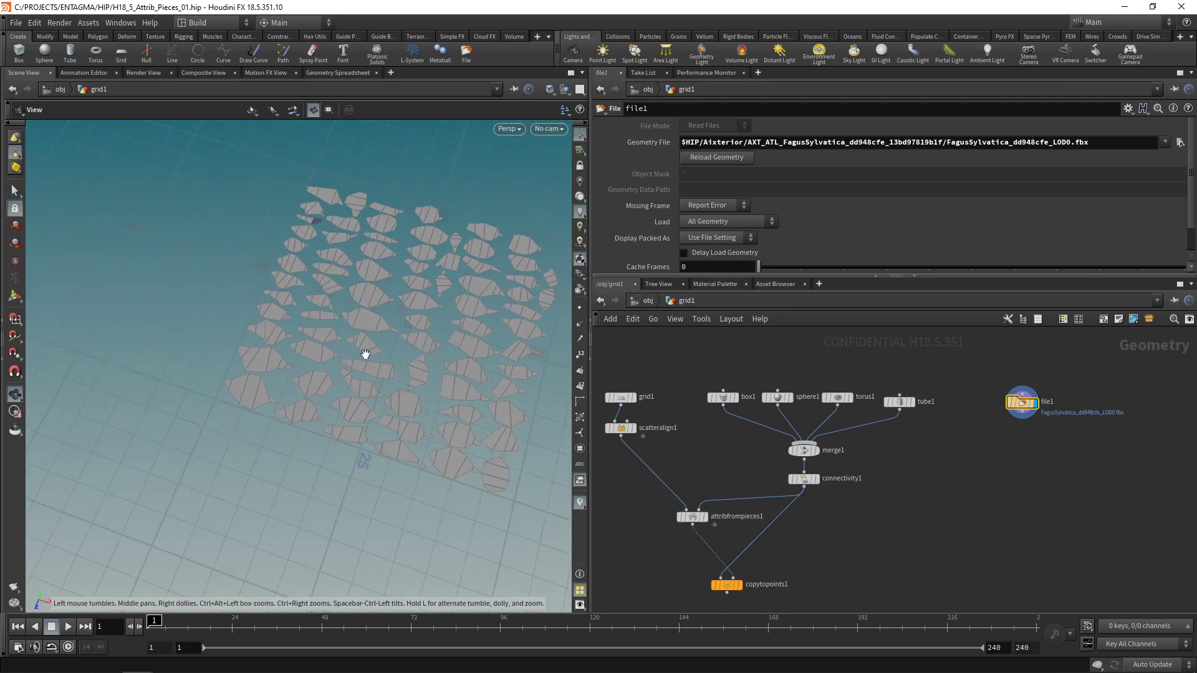
{"action": "middle_click_drag", "start_coordinate": [365, 354], "coordinate": [387, 347]}
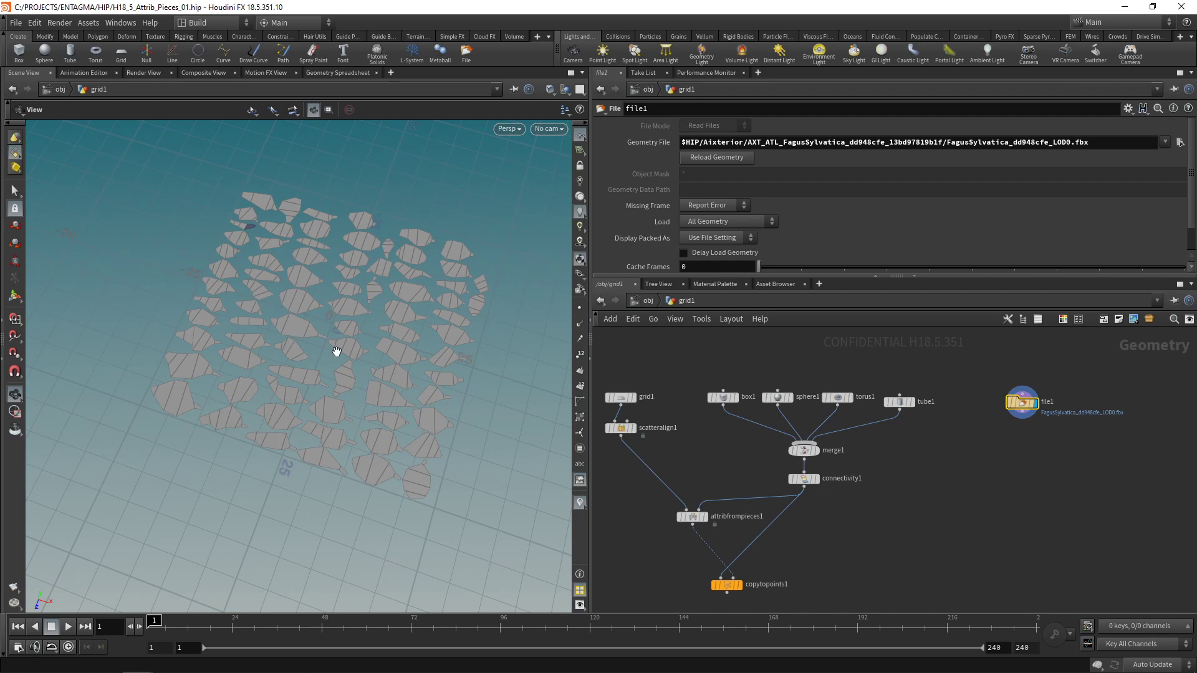
{"action": "scroll", "coordinate": [351, 352], "scroll_direction": "up", "scroll_amount": 2}
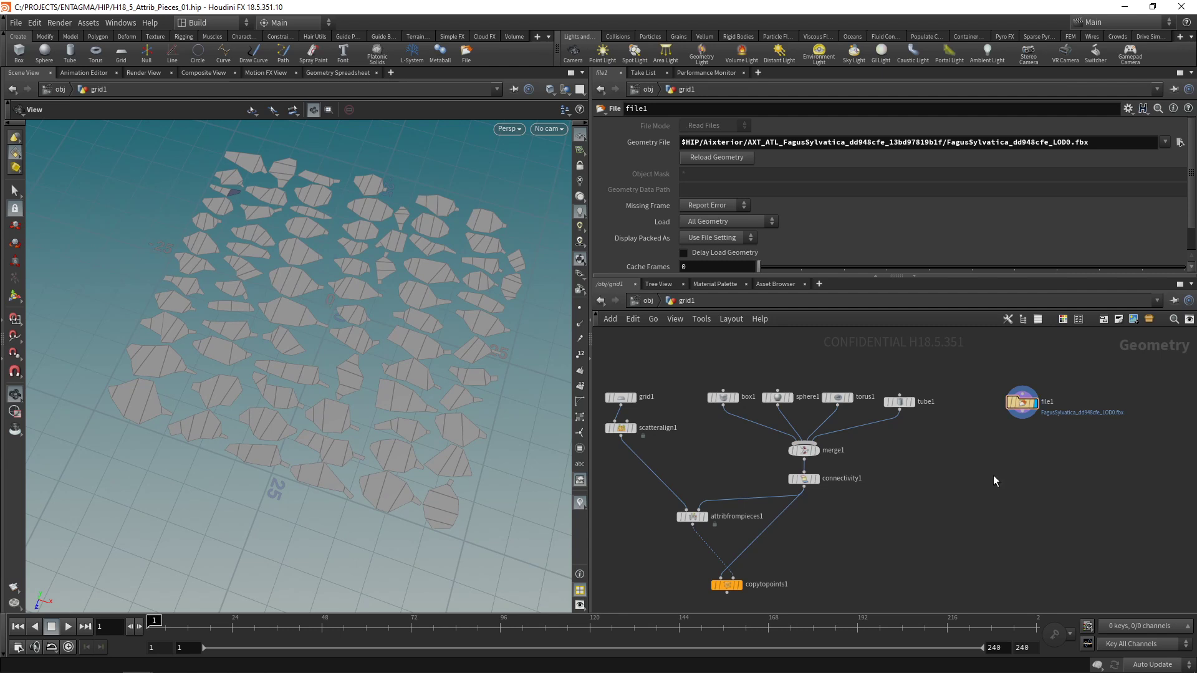
Step: Add a For-Each Connected Piece block below the File node, feed it the leaf geometry and display its end node
{"action": "key", "text": "Tab"}
{"action": "type", "text": "fore"}
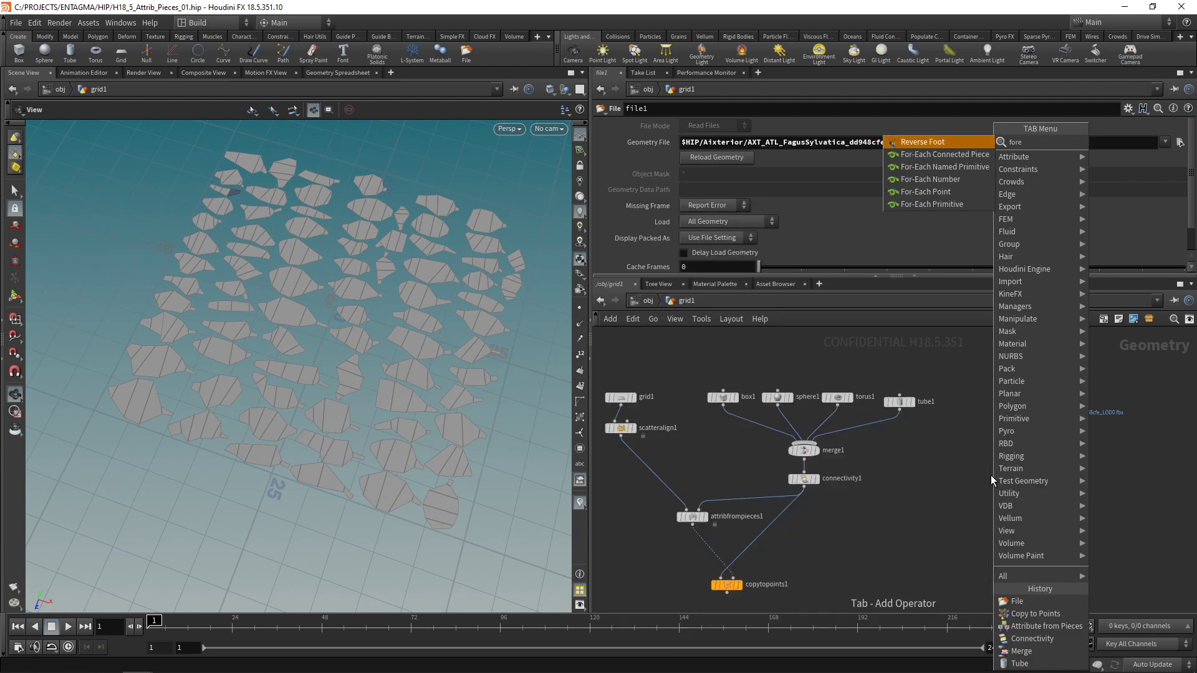
{"action": "key", "text": "Down"}
{"action": "key", "text": "Return"}
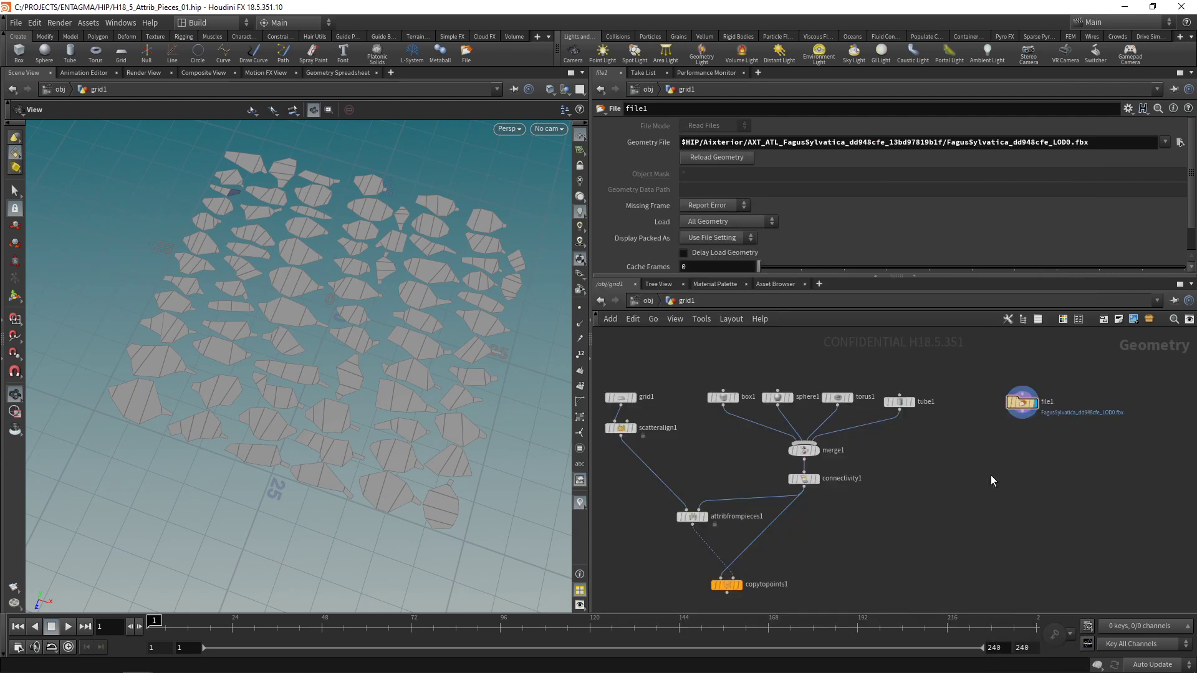
{"action": "left_click", "coordinate": [1023, 433]}
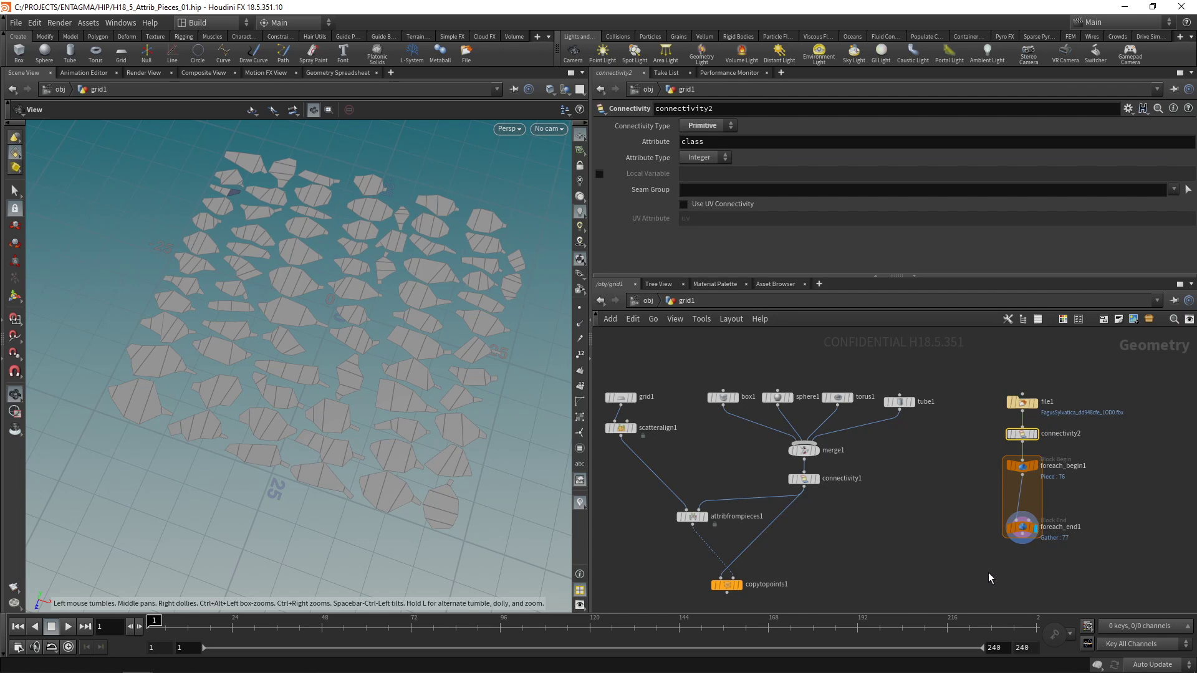
Step: Preview individual leaves with Single Pass on the for-each end node, stepping up to pass 9, and turn it off again
{"action": "middle_click_drag", "start_coordinate": [991, 578], "coordinate": [904, 527]}
{"action": "left_click", "coordinate": [935, 475]}
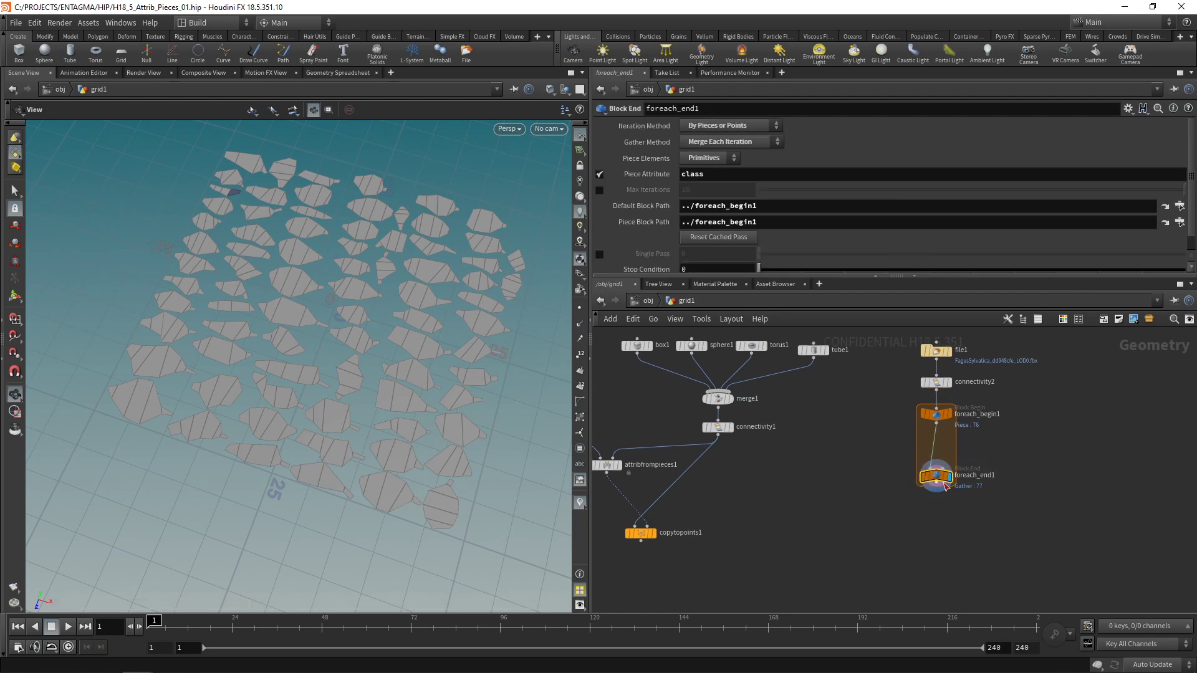
{"action": "left_click", "coordinate": [600, 255]}
{"action": "left_click", "coordinate": [699, 254]}
{"action": "key", "text": "Up"}
{"action": "key", "text": "Up"}
{"action": "key", "text": "Up"}
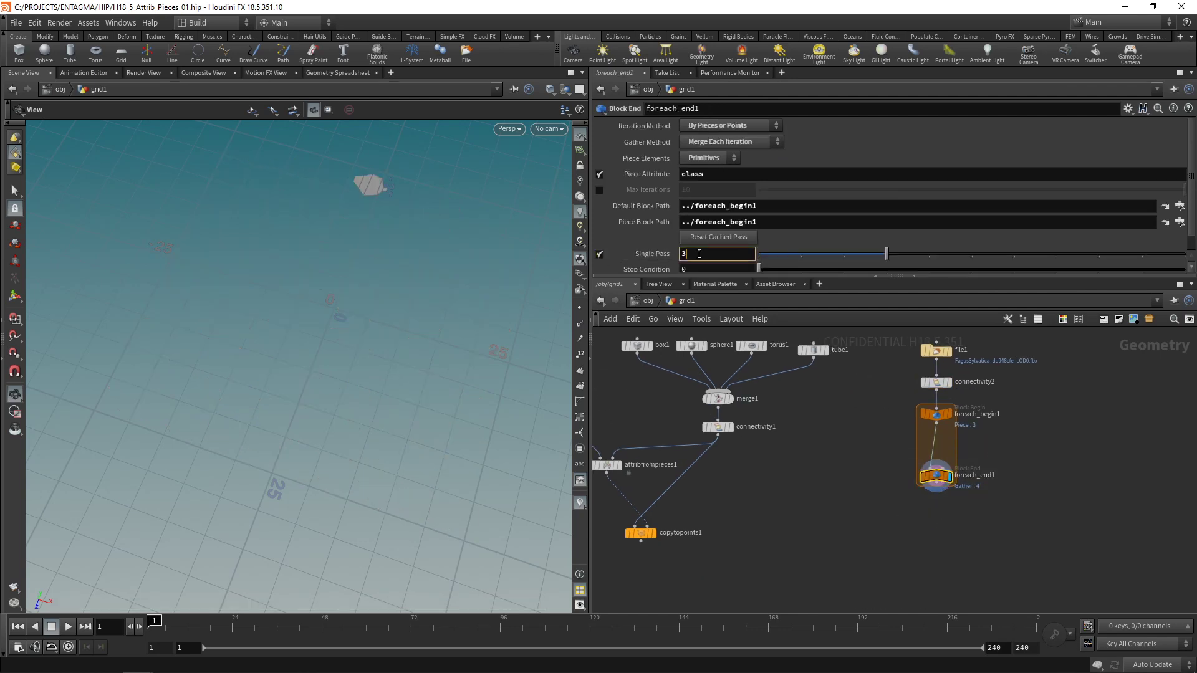
{"action": "scroll", "coordinate": [699, 253], "scroll_direction": "up", "scroll_amount": 6}
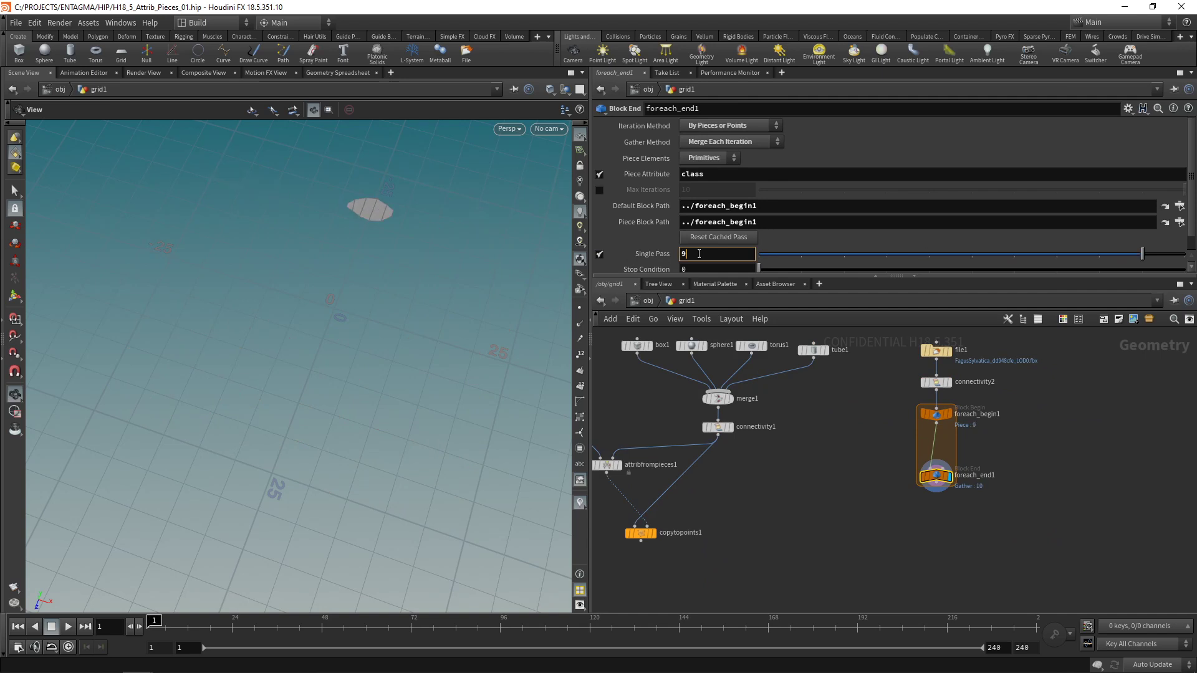
{"action": "left_click", "coordinate": [599, 254]}
Step: Insert a Bound node between the for-each begin and end nodes and enable its transform attribute xform
{"action": "key", "text": "Tab"}
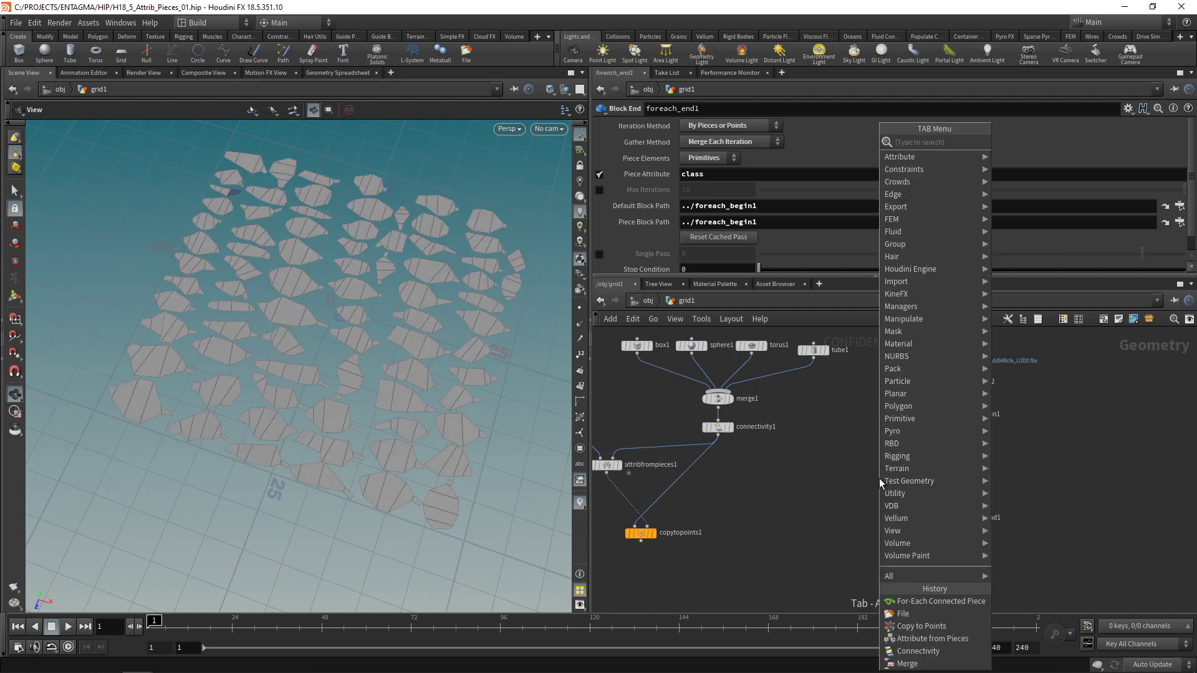
{"action": "type", "text": "bound"}
{"action": "key", "text": "Return"}
{"action": "left_click", "coordinate": [879, 478]}
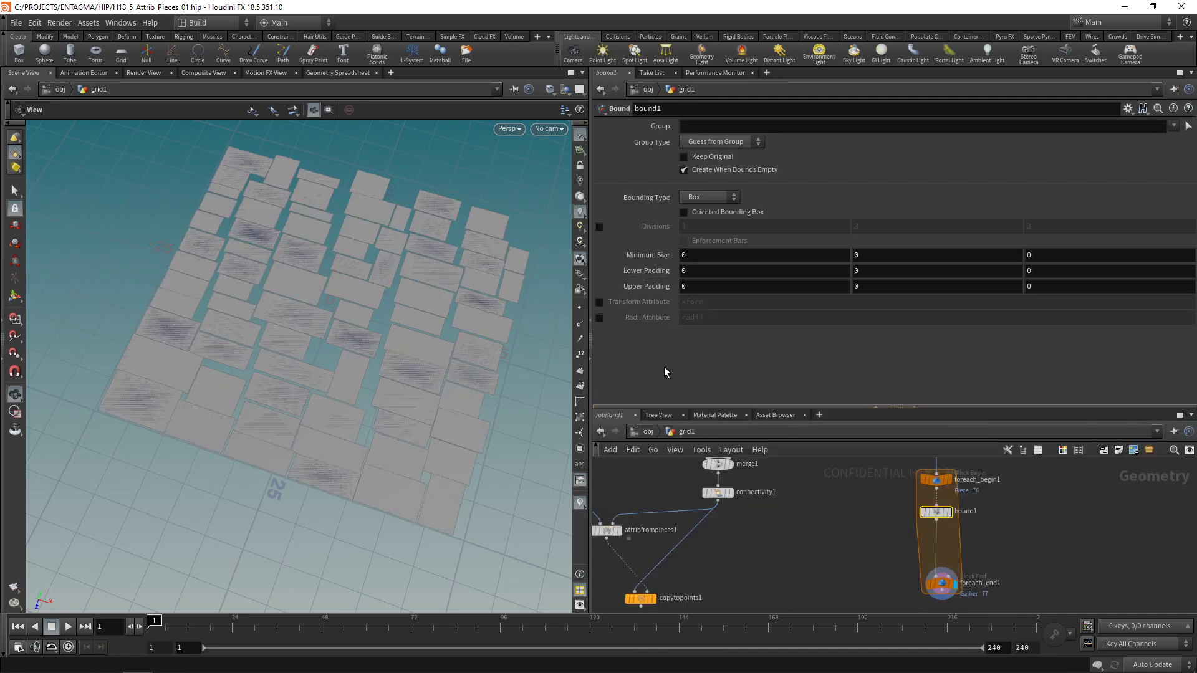
{"action": "left_click", "coordinate": [599, 301]}
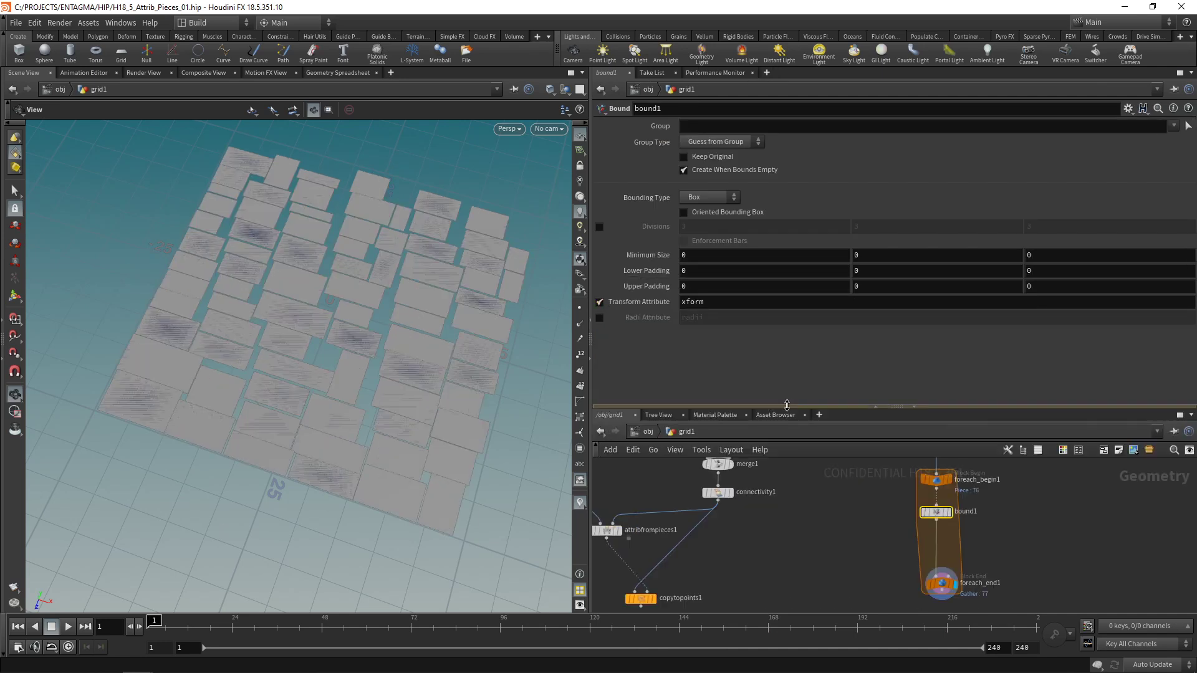
{"action": "left_click_drag", "start_coordinate": [786, 405], "coordinate": [787, 346]}
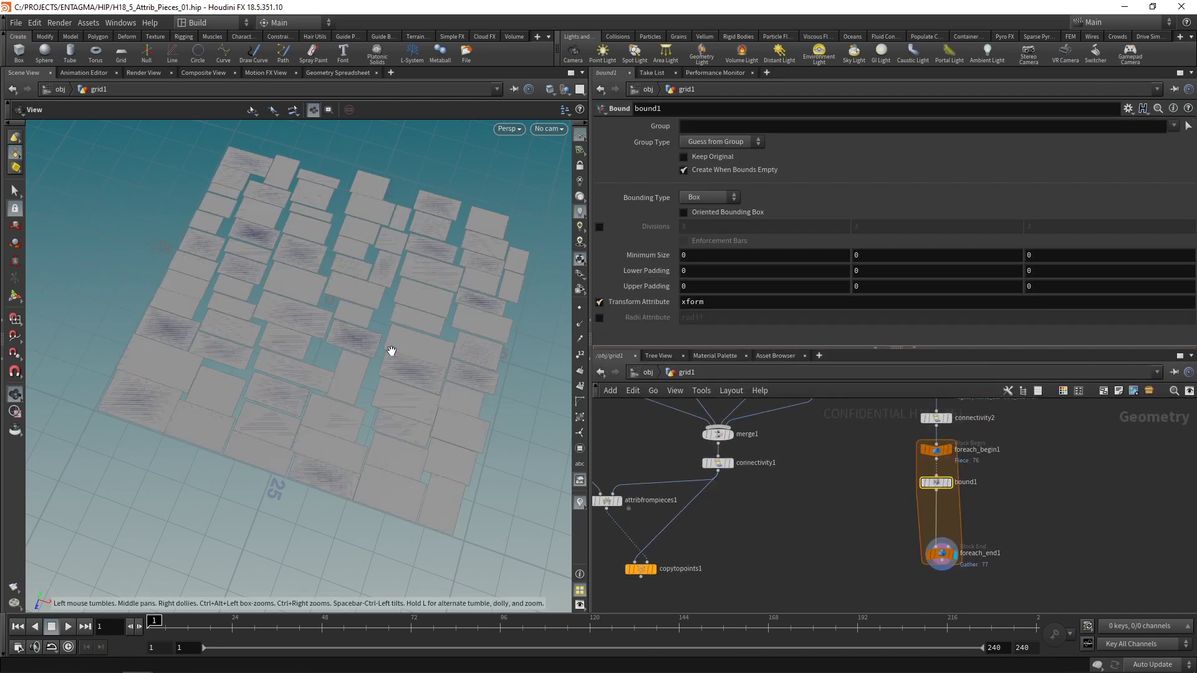
Step: Move the Bound node aside and insert a Point Wrangle between the for-each begin and end, with the bound as its second input
{"action": "left_click_drag", "start_coordinate": [943, 481], "coordinate": [1025, 482]}
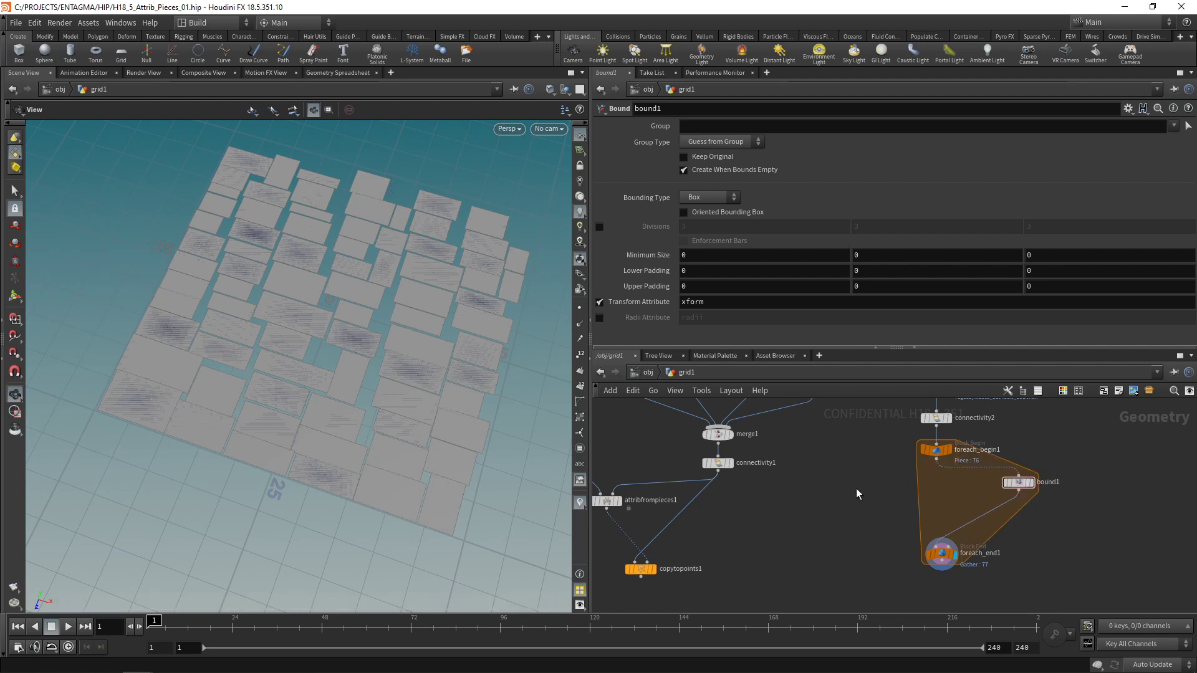
{"action": "key", "text": "Tab"}
{"action": "type", "text": "pointwr"}
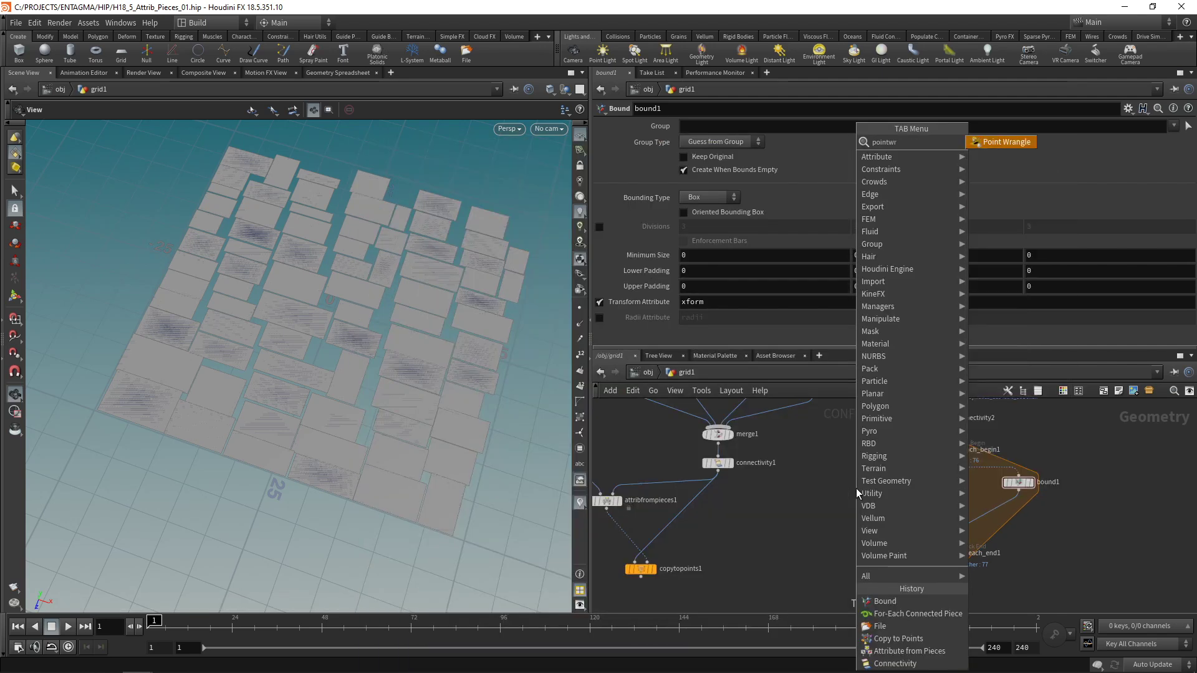
{"action": "key", "text": "Return"}
{"action": "key", "text": "Return"}
{"action": "left_click_drag", "start_coordinate": [861, 491], "coordinate": [969, 521]}
{"action": "left_click", "coordinate": [936, 459]}
{"action": "left_click", "coordinate": [927, 496]}
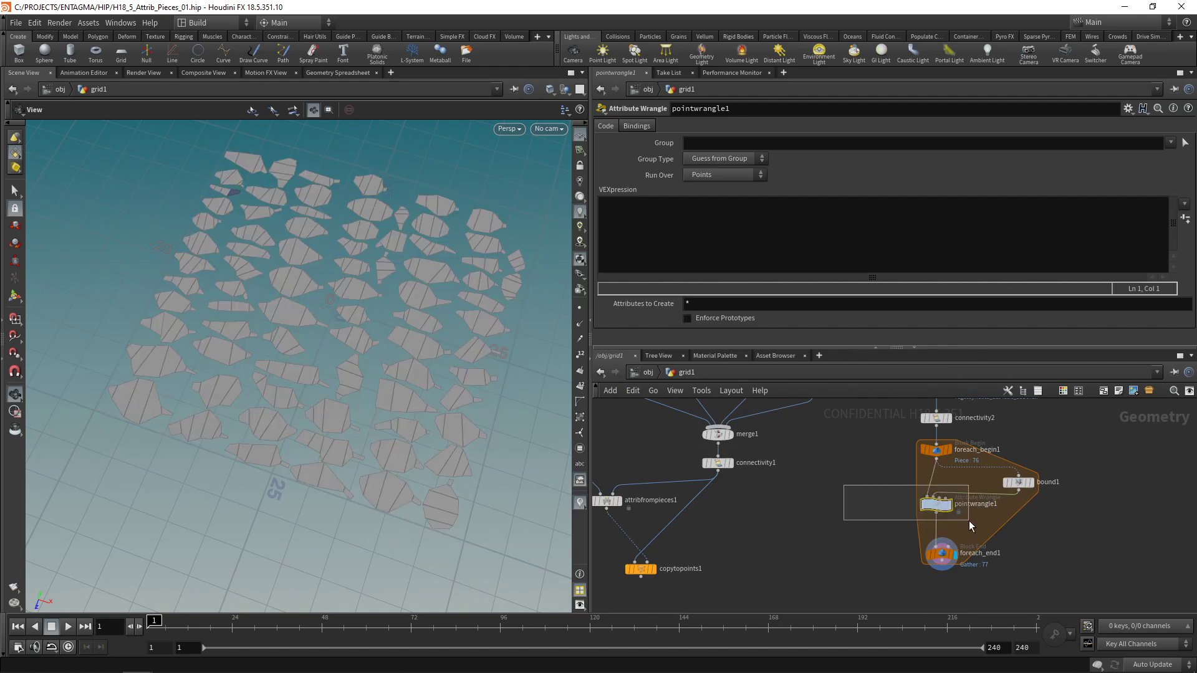
Step: Begin the point wrangle's code by reading the bound's transform: matrix xform = detail(1, "xform");
{"action": "left_click", "coordinate": [811, 243]}
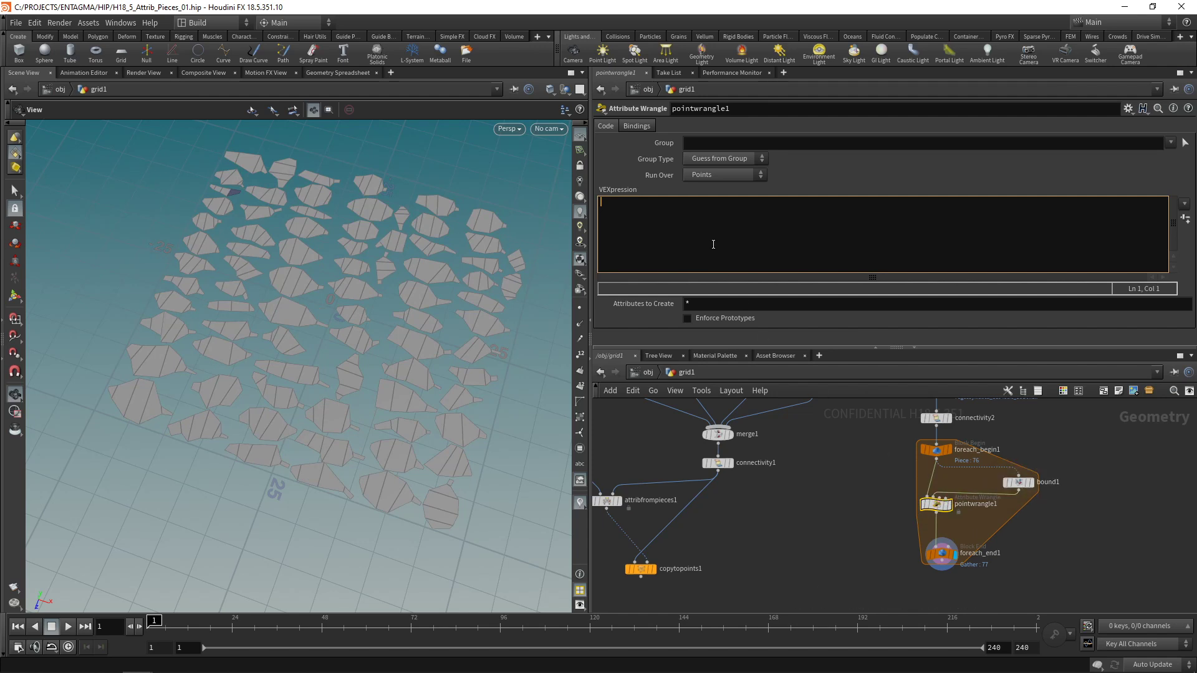
{"action": "middle_click", "coordinate": [1020, 484]}
{"action": "type", "text": "atrix "}
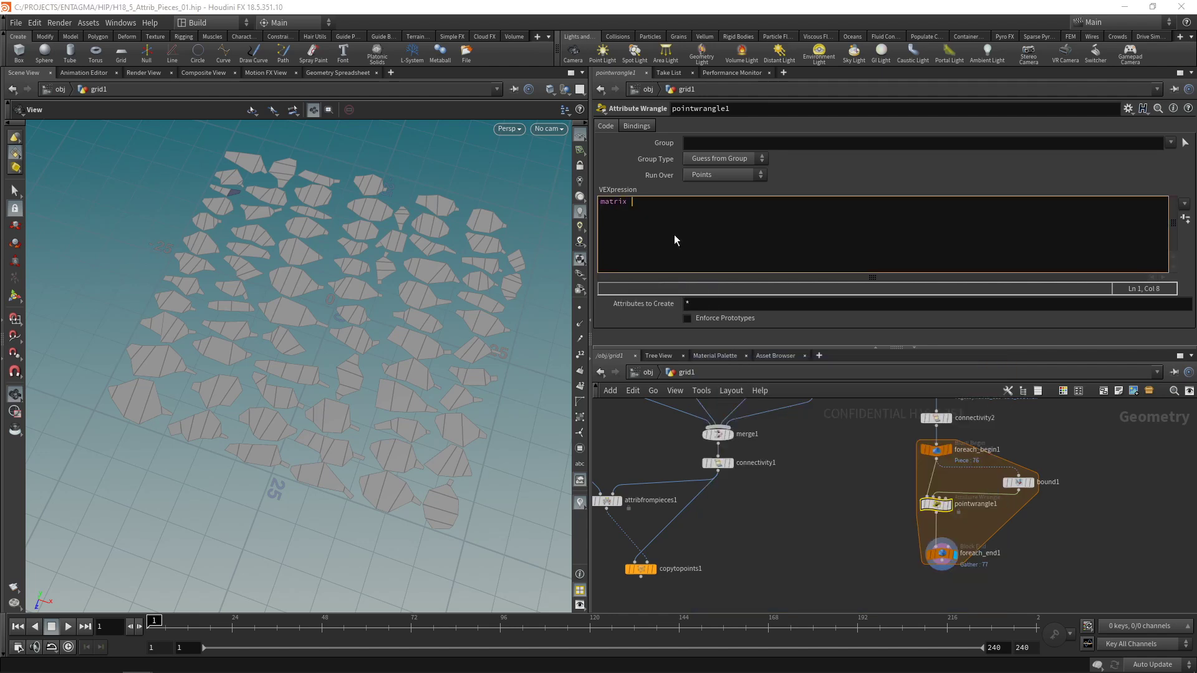
{"action": "type", "text": "xform = detail("}
{"action": "left_click", "coordinate": [770, 204]}
{"action": "key", "text": "Return"}
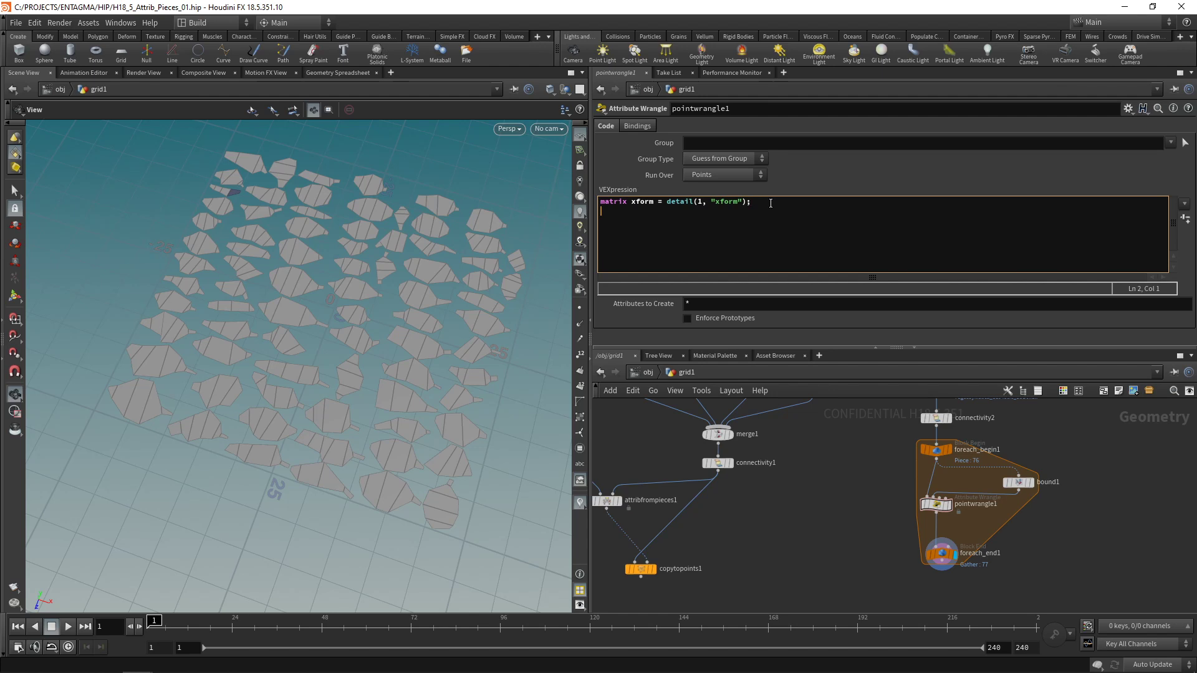
Step: Add the line v@P *= invert(xform); to the point wrangle so each leaf moves to the origin
{"action": "left_click", "coordinate": [950, 508]}
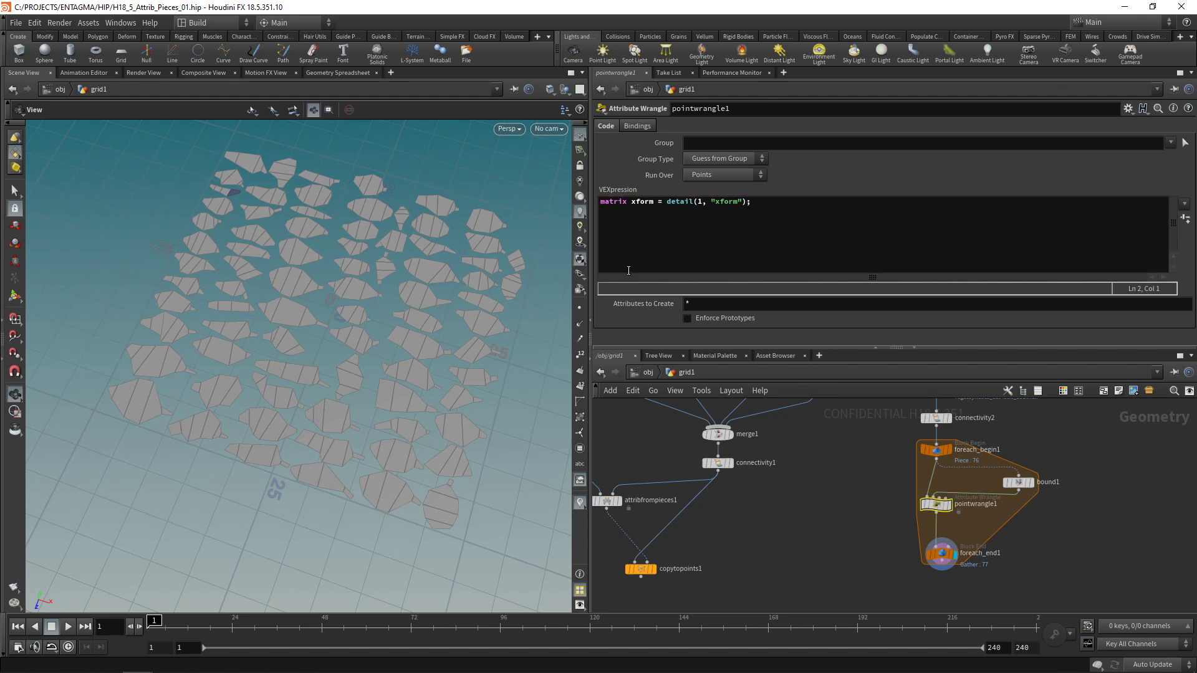
{"action": "left_click", "coordinate": [631, 212]}
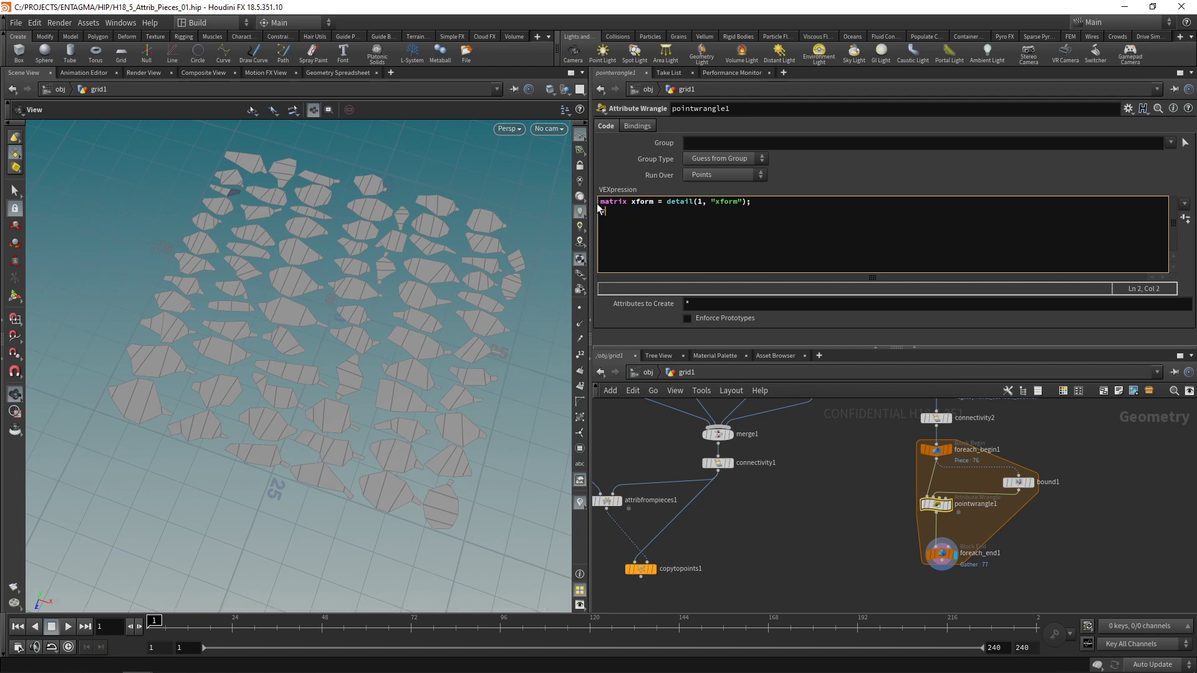
{"action": "type", "text": "@P *"}
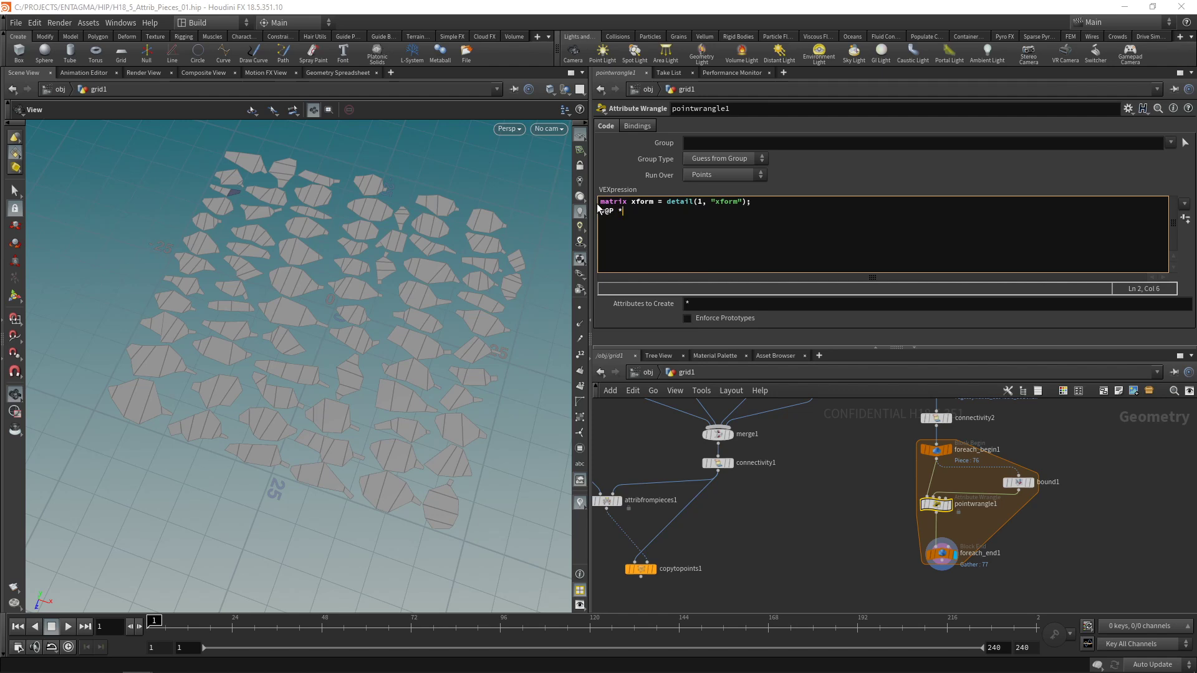
{"action": "type", "text": "= invert()xform);"}
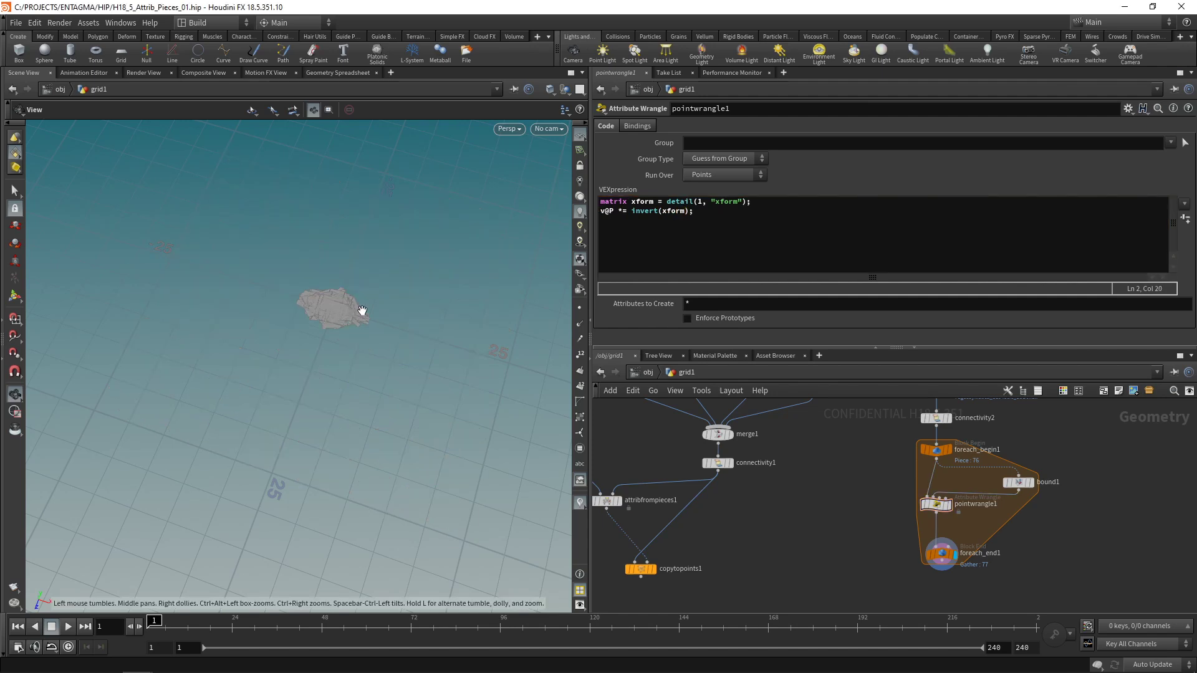
Step: Preview individual centred leaves with Single Pass on the for-each end node, stepping up to pass 17, and turn it off again
{"action": "right_click_drag", "start_coordinate": [304, 316], "coordinate": [489, 260]}
{"action": "middle_click_drag", "start_coordinate": [489, 259], "coordinate": [343, 318]}
{"action": "right_click_drag", "start_coordinate": [343, 317], "coordinate": [372, 307]}
{"action": "left_click", "coordinate": [599, 255]}
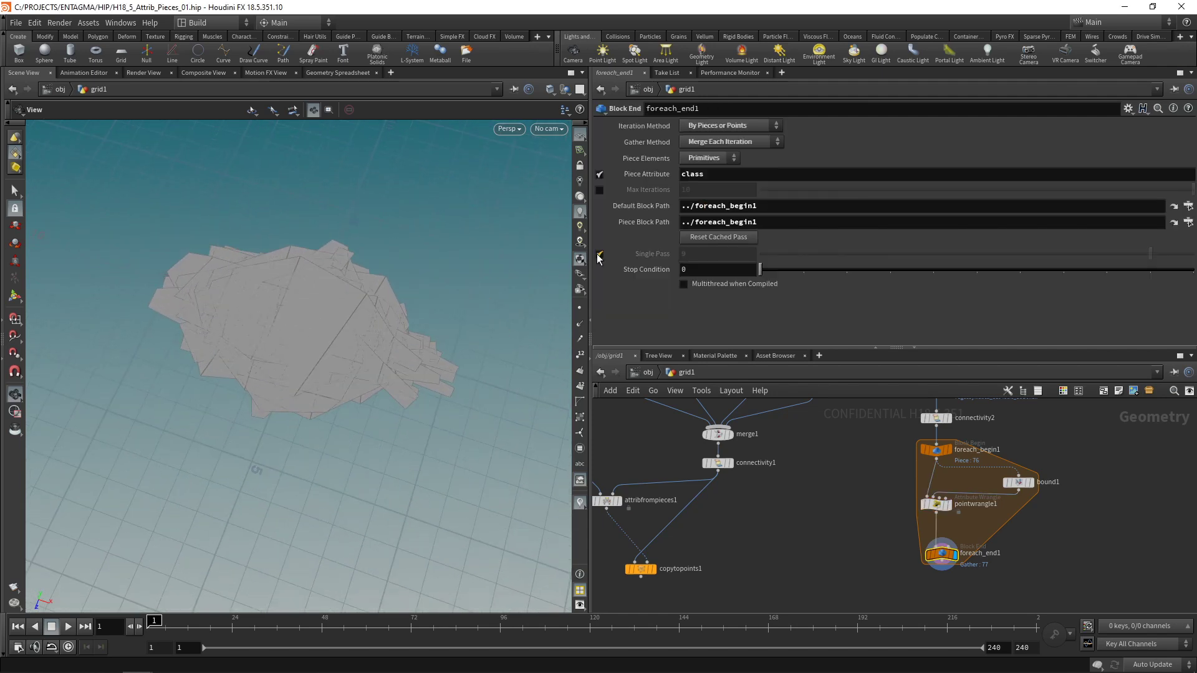
{"action": "left_click", "coordinate": [706, 253]}
{"action": "key", "text": "Up"}
{"action": "key", "text": "Up"}
{"action": "key", "text": "Up"}
{"action": "key", "text": "Up"}
{"action": "key", "text": "Up"}
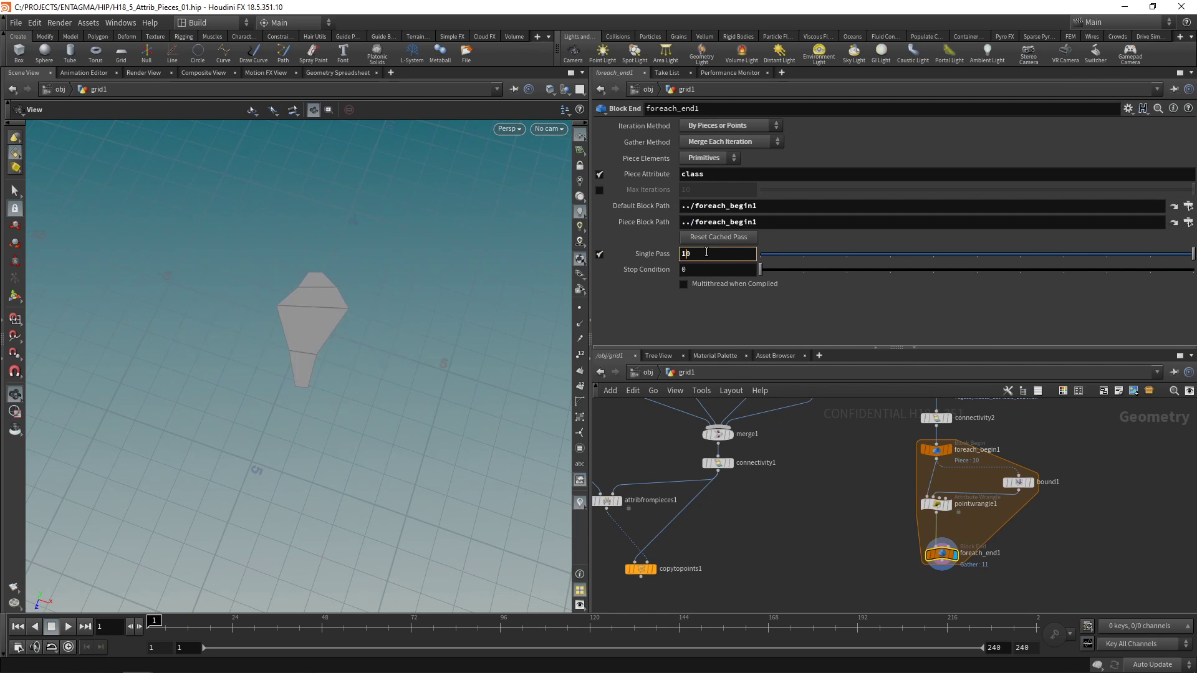
{"action": "key", "text": "Up"}
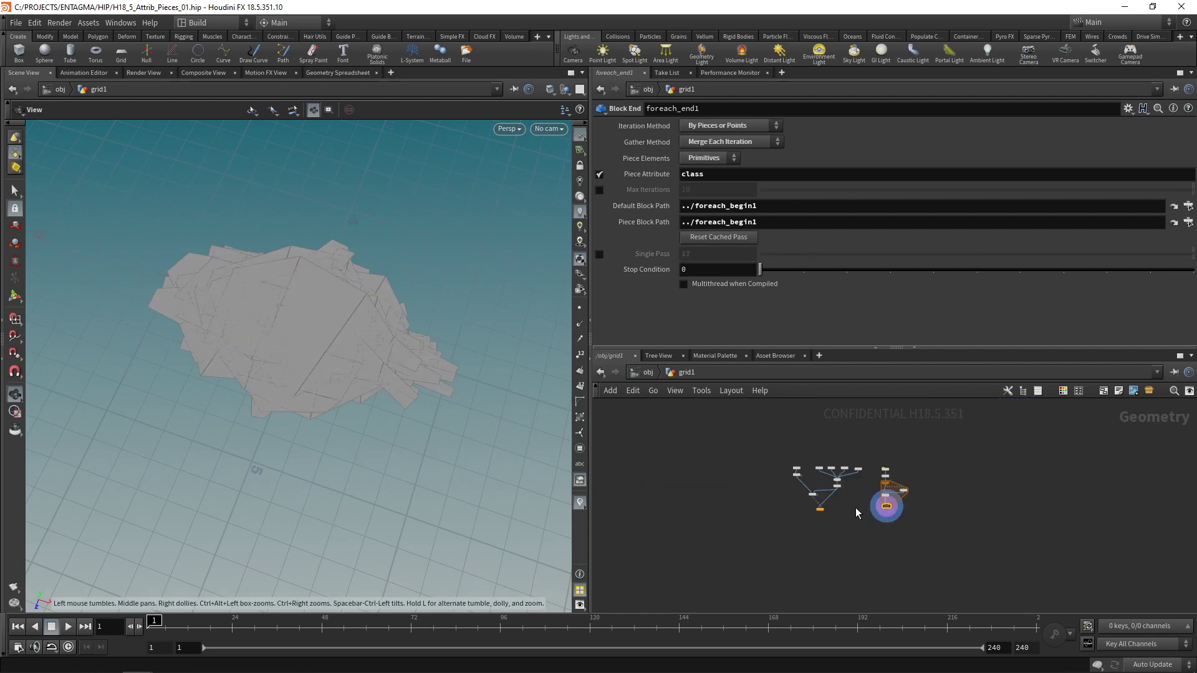
Step: Add a Transform node below the for-each end, set its uniform scale to 0.01 and frame the scaled leaves
{"action": "right_click_drag", "start_coordinate": [856, 507], "coordinate": [953, 527]}
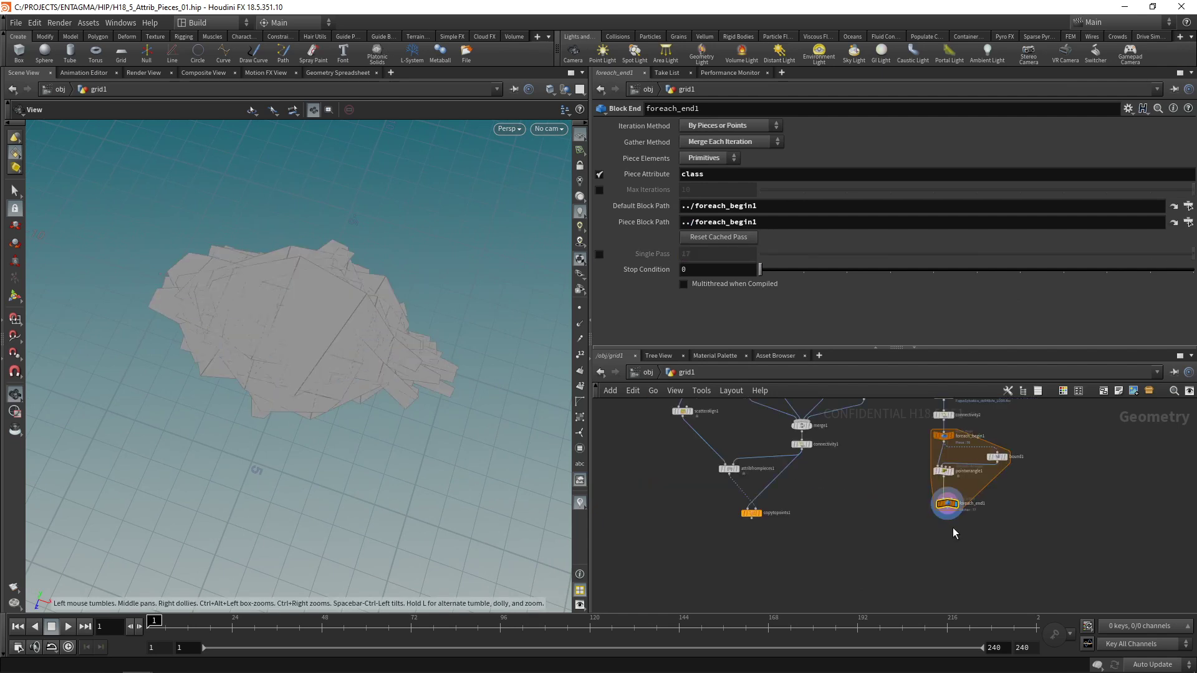
{"action": "middle_click_drag", "start_coordinate": [953, 527], "coordinate": [923, 520]}
{"action": "right_click_drag", "start_coordinate": [922, 519], "coordinate": [939, 543]}
{"action": "key", "text": "Tab"}
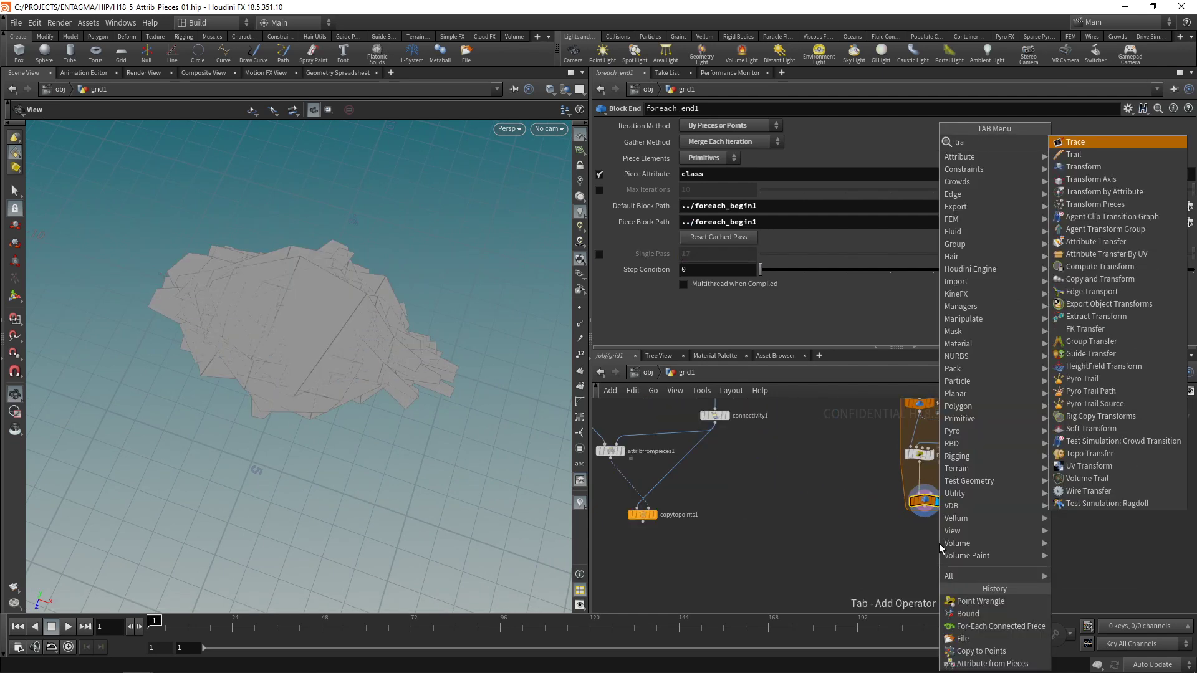
{"action": "key", "text": "Escape"}
{"action": "double_click", "coordinate": [695, 241]}
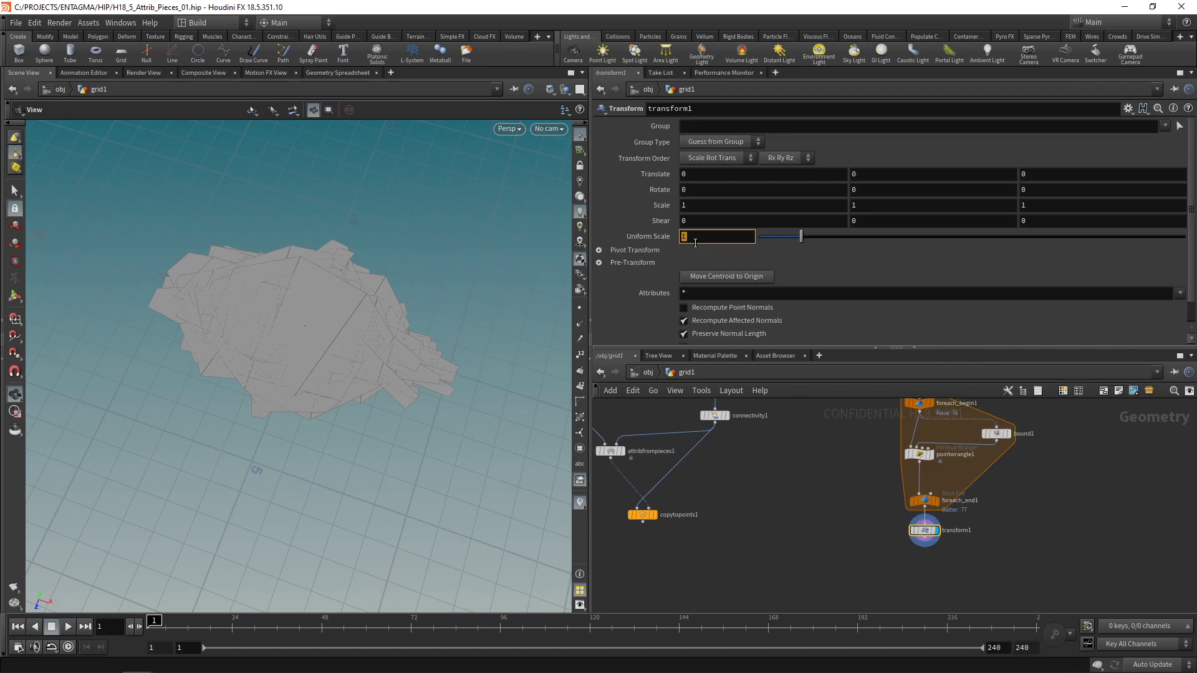
{"action": "type", "text": "0.01"}
{"action": "key", "text": "Return"}
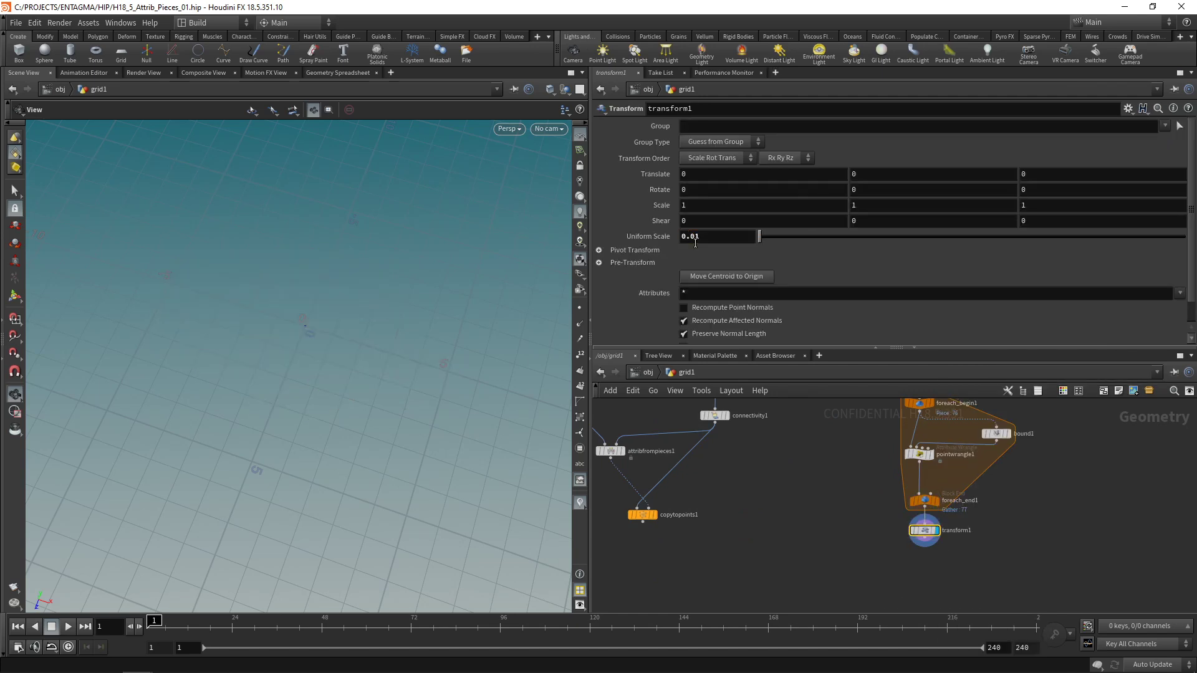
{"action": "key", "text": "h"}
{"action": "scroll", "coordinate": [1047, 568], "scroll_direction": "down", "scroll_amount": 3}
Step: Check the transformed leaves' attributes, feed the Transform node into connectivity1 in place of the merge, and inspect connectivity1's attributes
{"action": "middle_click", "coordinate": [976, 548]}
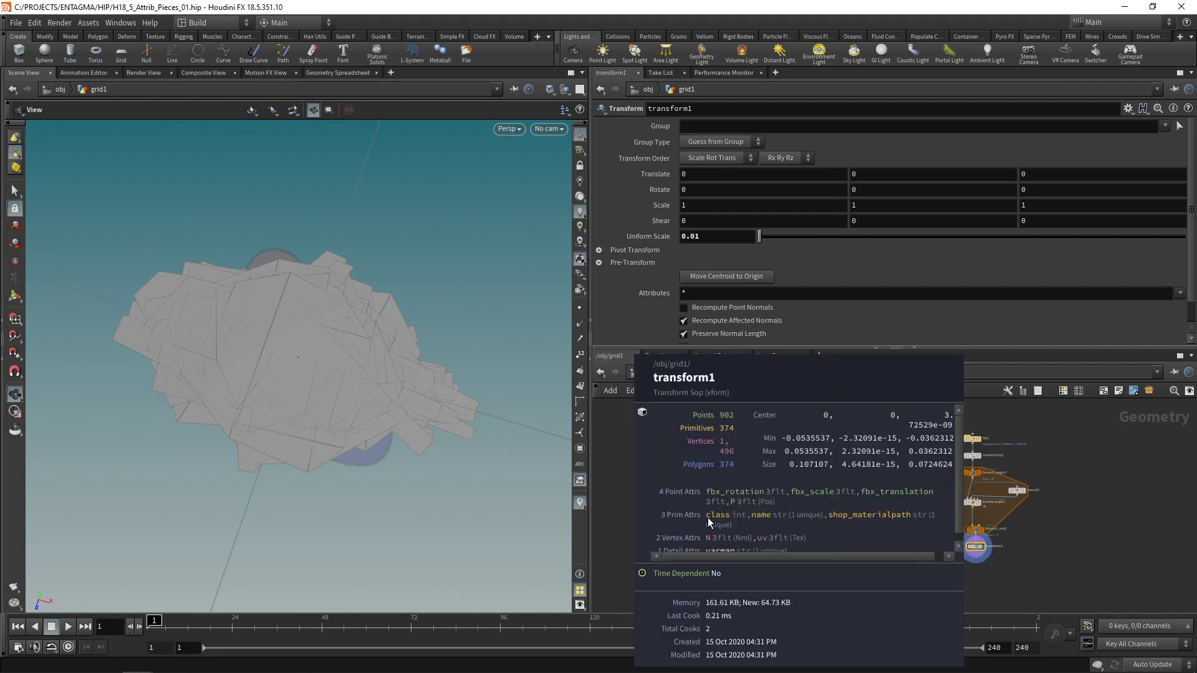
{"action": "scroll", "coordinate": [1012, 557], "scroll_direction": "up", "scroll_amount": 2}
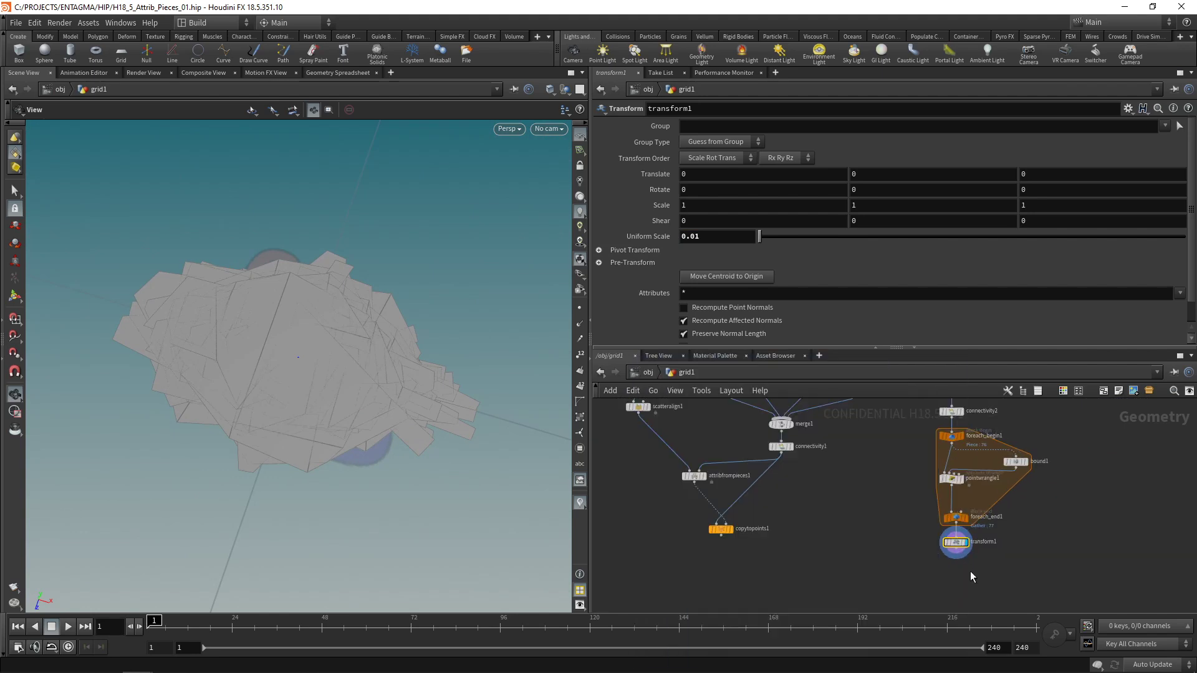
{"action": "left_click", "coordinate": [779, 447]}
{"action": "left_click_drag", "start_coordinate": [956, 551], "coordinate": [782, 440]}
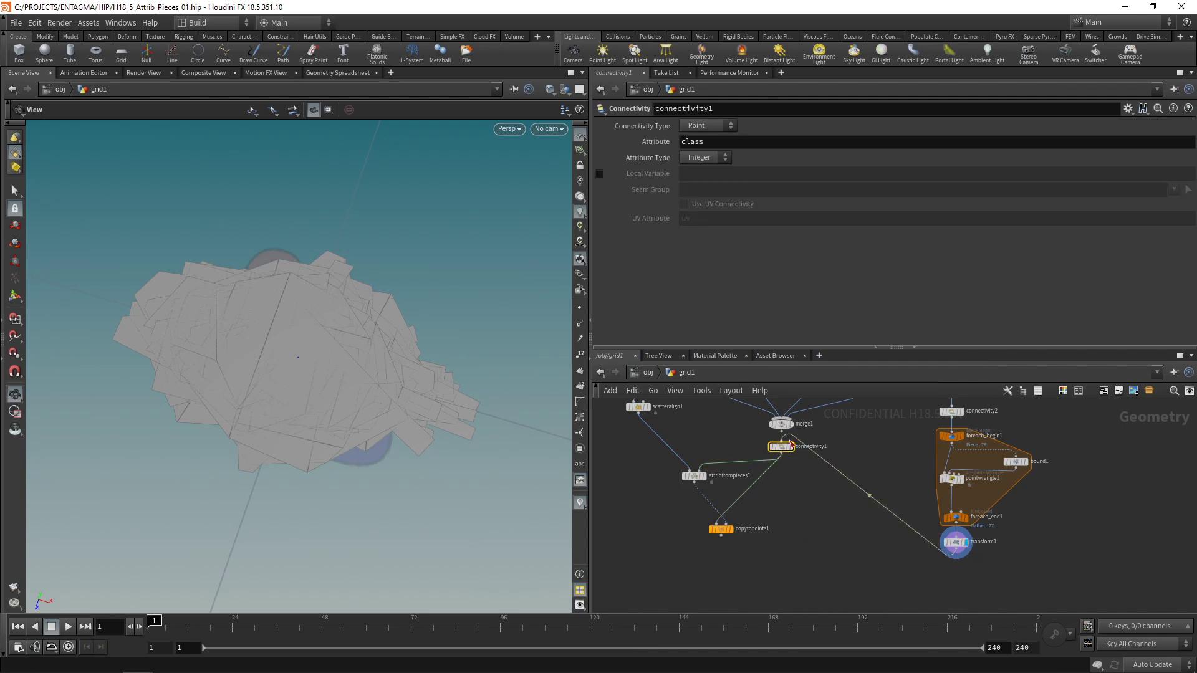
{"action": "middle_click", "coordinate": [786, 448]}
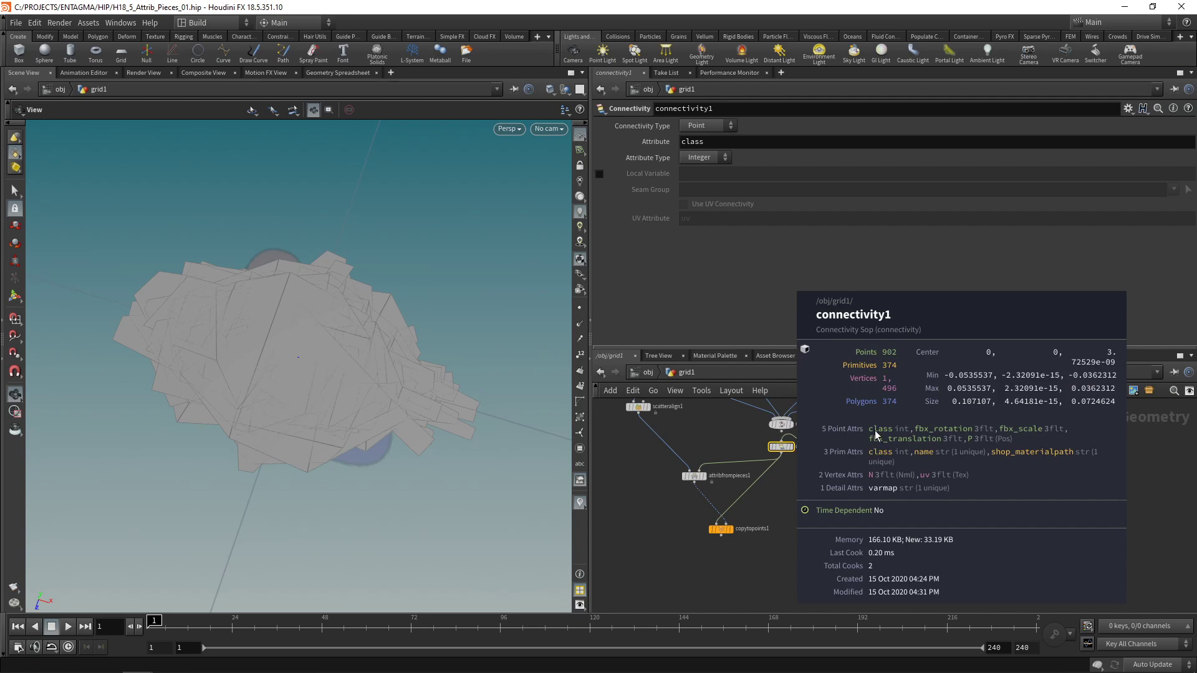
Step: Move the grid, scatter, connectivity and copy nodes below the merge and set the grid's size to 1 by 1
{"action": "scroll", "coordinate": [799, 552], "scroll_direction": "down", "scroll_amount": 1}
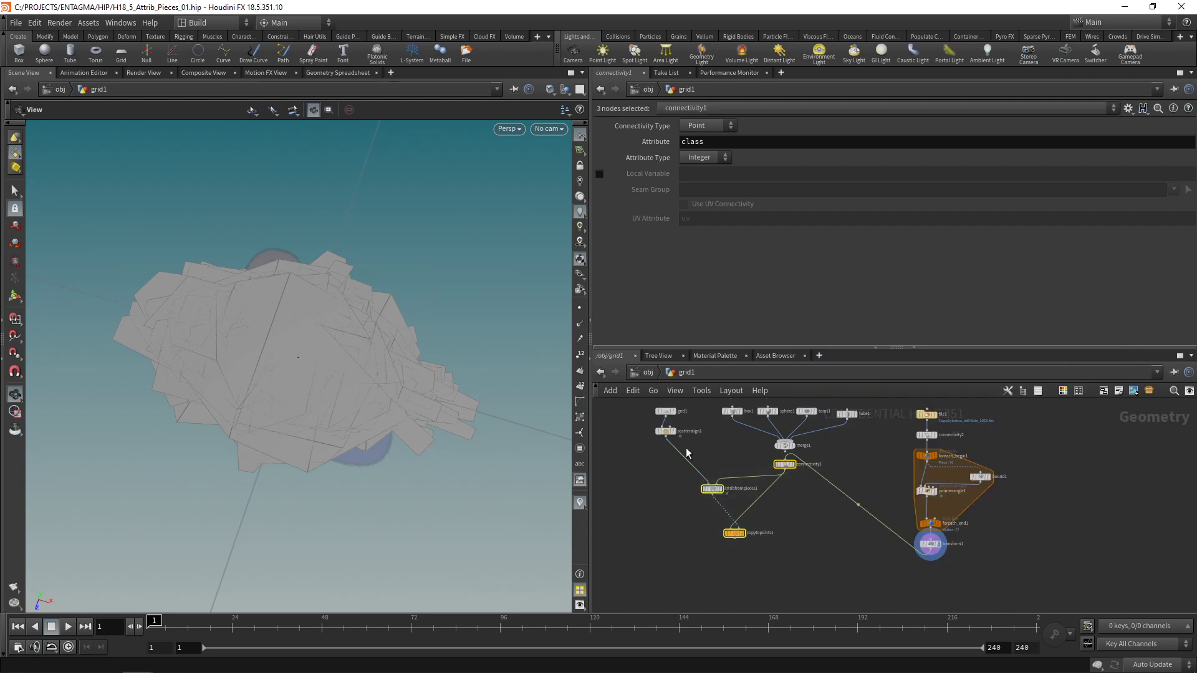
{"action": "left_click", "coordinate": [666, 432], "text": "shift"}
{"action": "left_click_drag", "start_coordinate": [711, 489], "coordinate": [731, 550]}
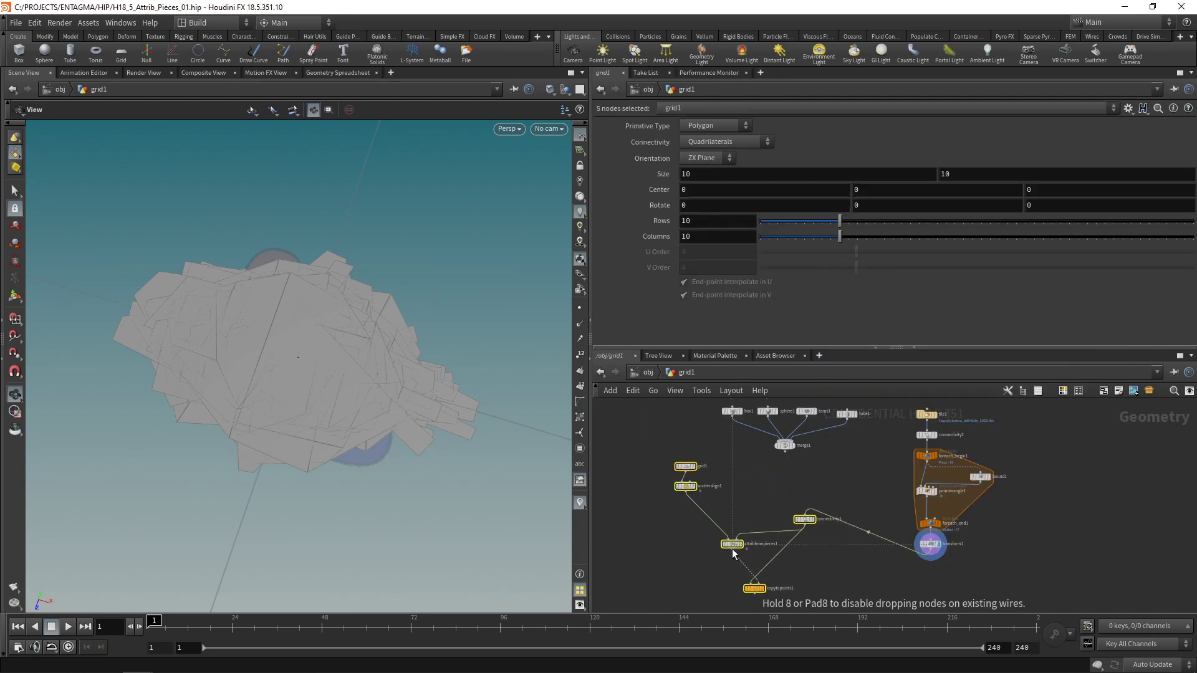
{"action": "left_click", "coordinate": [728, 456]}
{"action": "left_click", "coordinate": [706, 174]}
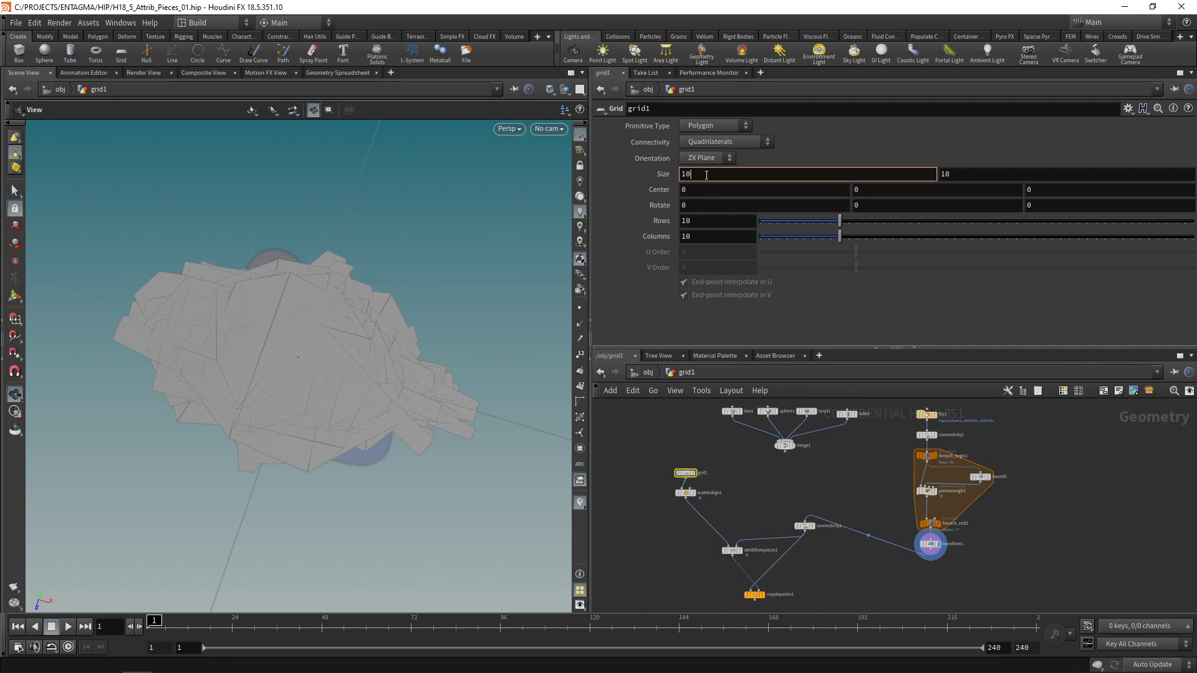
{"action": "key", "text": "Tab"}
{"action": "key", "text": "Return"}
Step: Display the Copy to Points node and frame its result in the viewport
{"action": "scroll", "coordinate": [806, 599], "scroll_direction": "up", "scroll_amount": 3}
{"action": "middle_click_drag", "start_coordinate": [806, 598], "coordinate": [828, 540]}
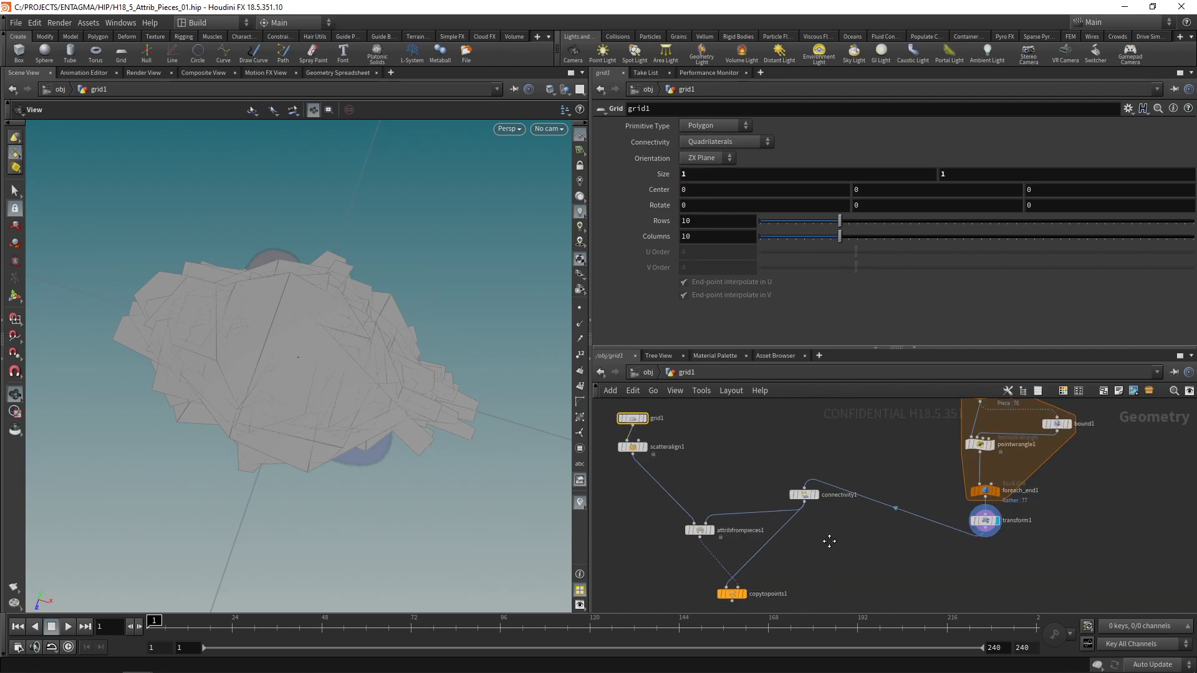
{"action": "left_click", "coordinate": [768, 536]}
{"action": "left_click", "coordinate": [756, 536]}
{"action": "key", "text": "space+g"}
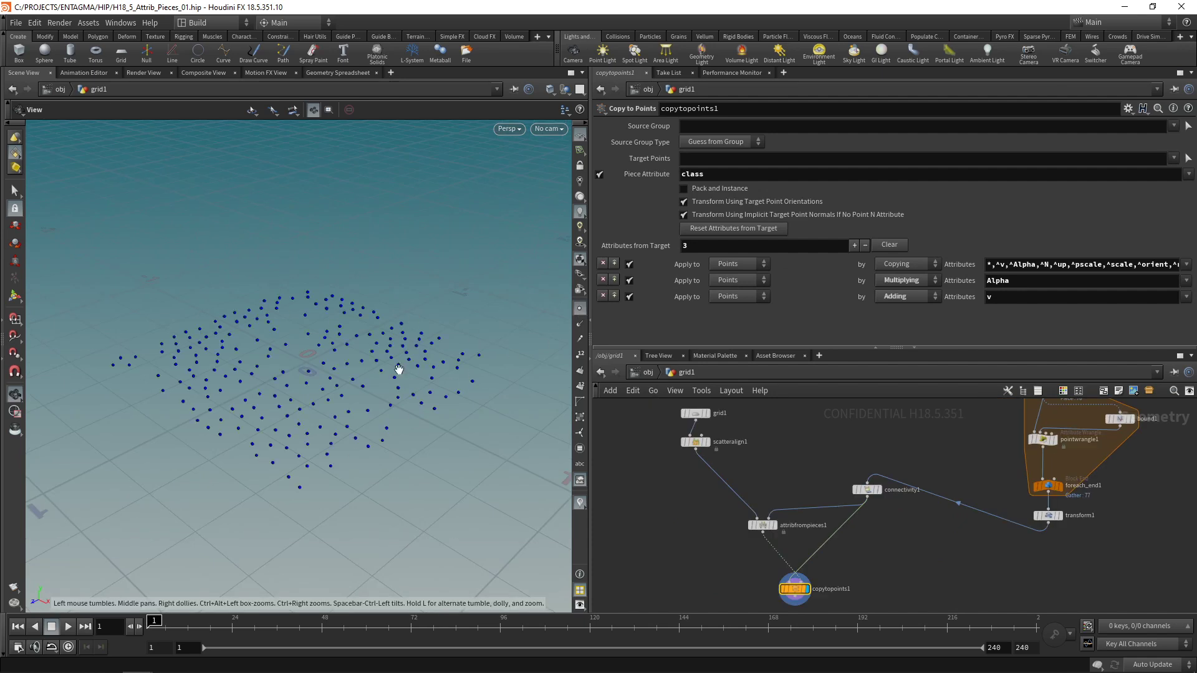
Step: Inspect the pscale values of the scatteralign1 points in the Geometry Spreadsheet and return to the scene view
{"action": "left_click_drag", "start_coordinate": [663, 482], "coordinate": [721, 486]}
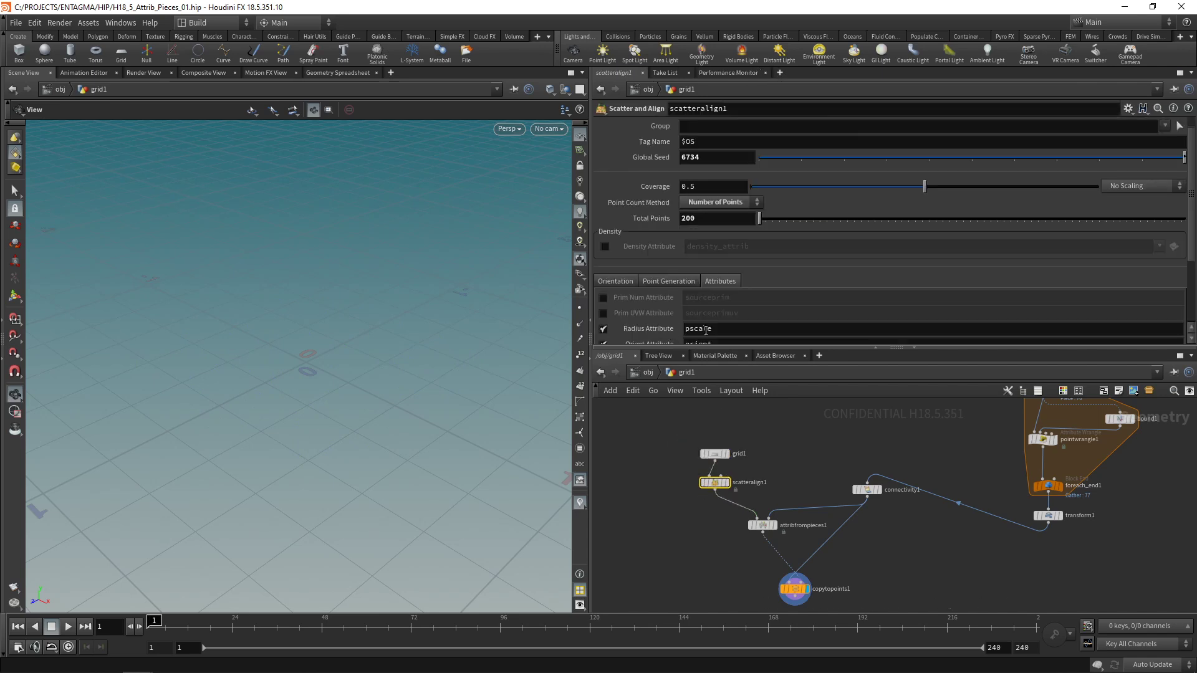
{"action": "middle_click", "coordinate": [715, 482]}
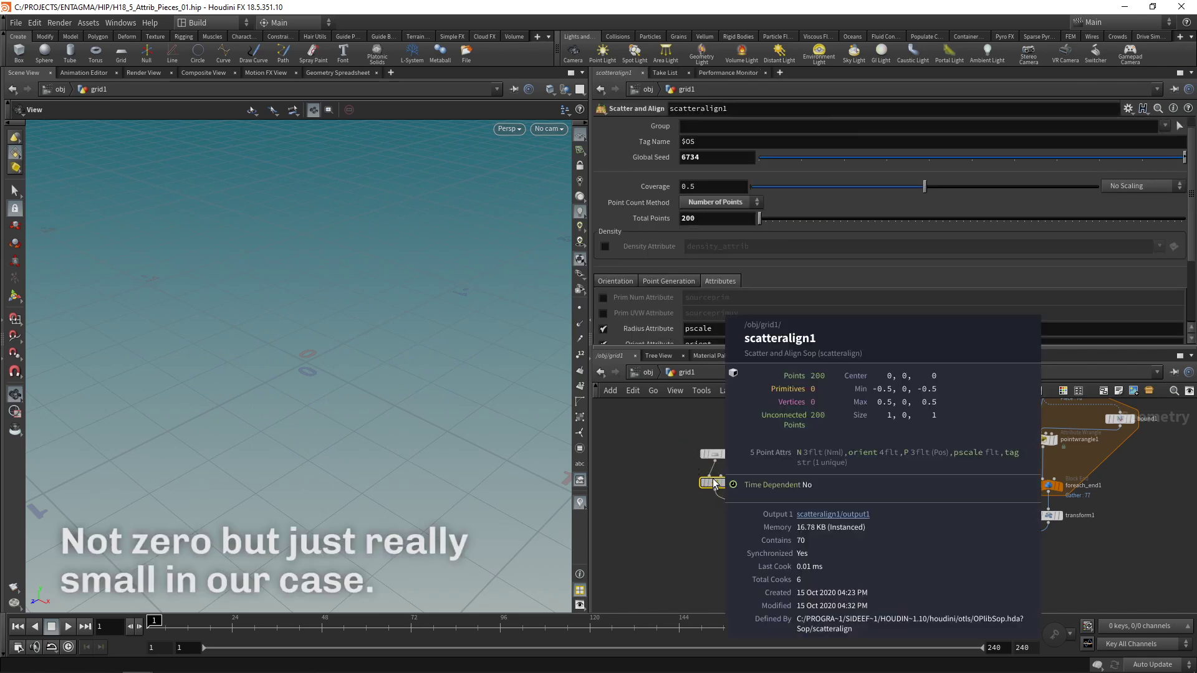
{"action": "left_click", "coordinate": [340, 73]}
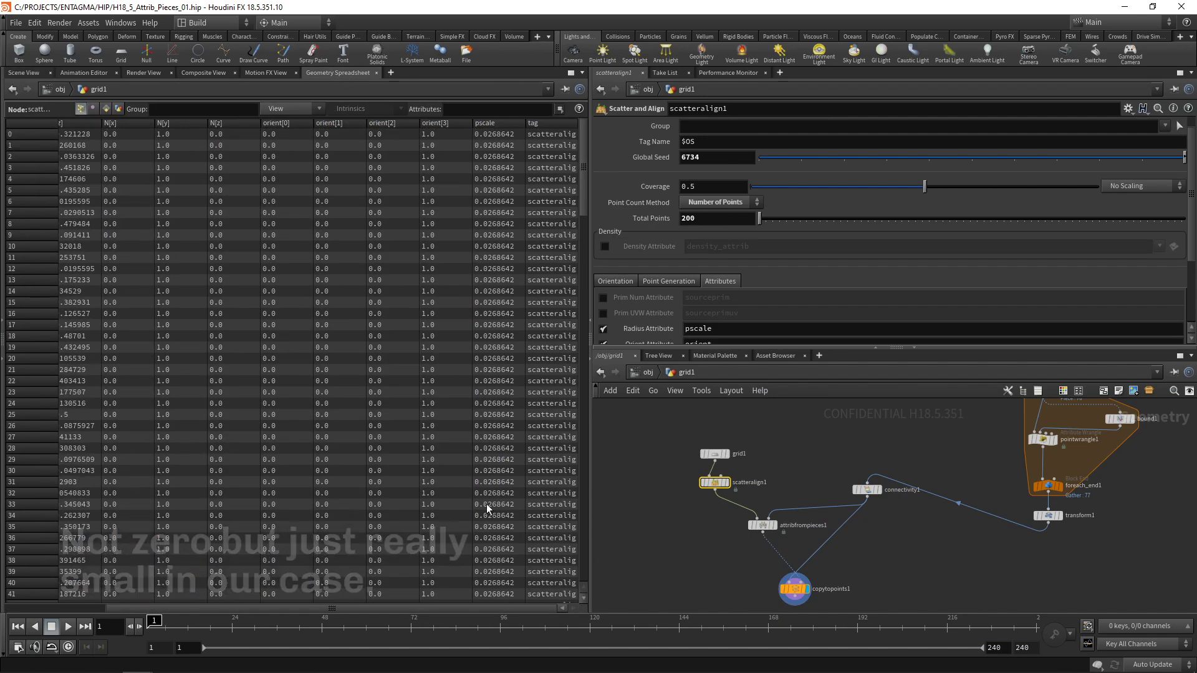
{"action": "left_click", "coordinate": [25, 73]}
Step: Insert an Attribute Randomize node between scatteralign1 and attribfrompieces1
{"action": "key", "text": "Tab"}
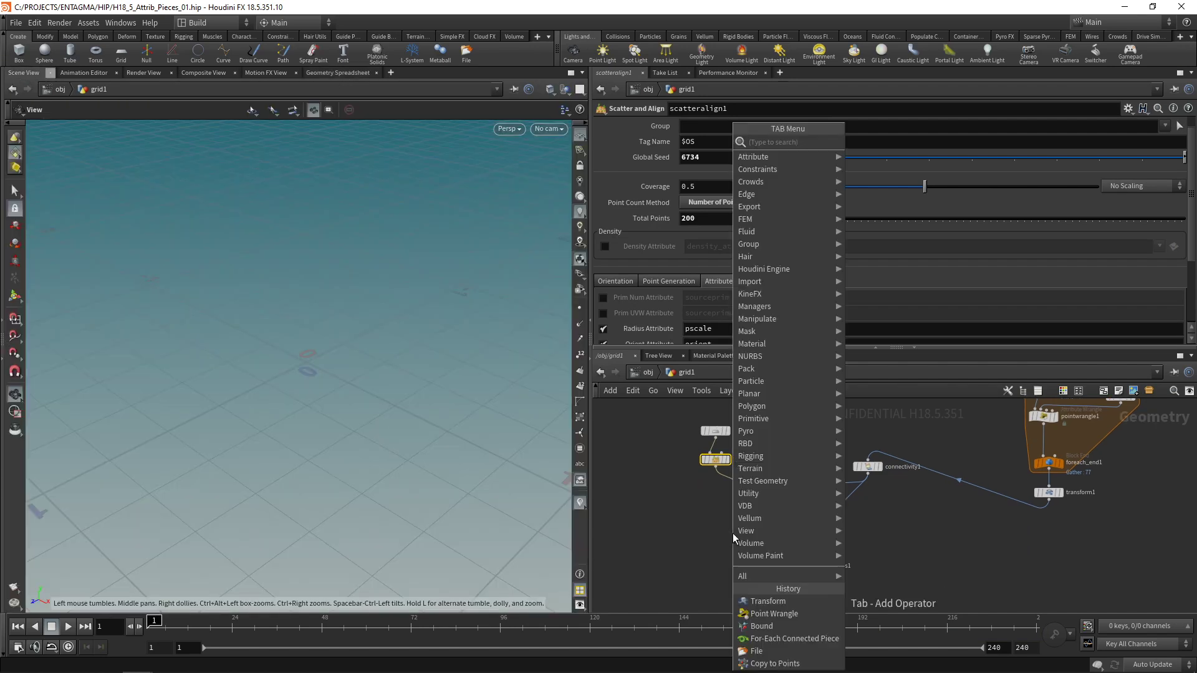
{"action": "type", "text": "attrand"}
{"action": "key", "text": "Return"}
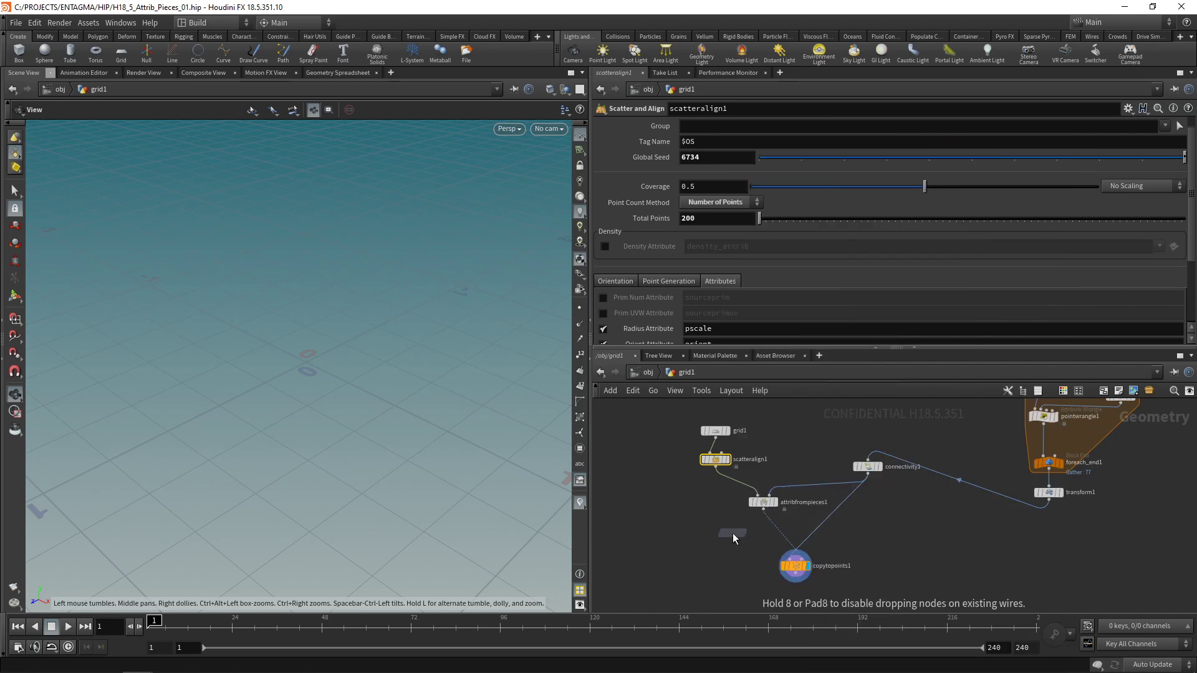
{"action": "left_click_drag", "start_coordinate": [732, 533], "coordinate": [730, 491]}
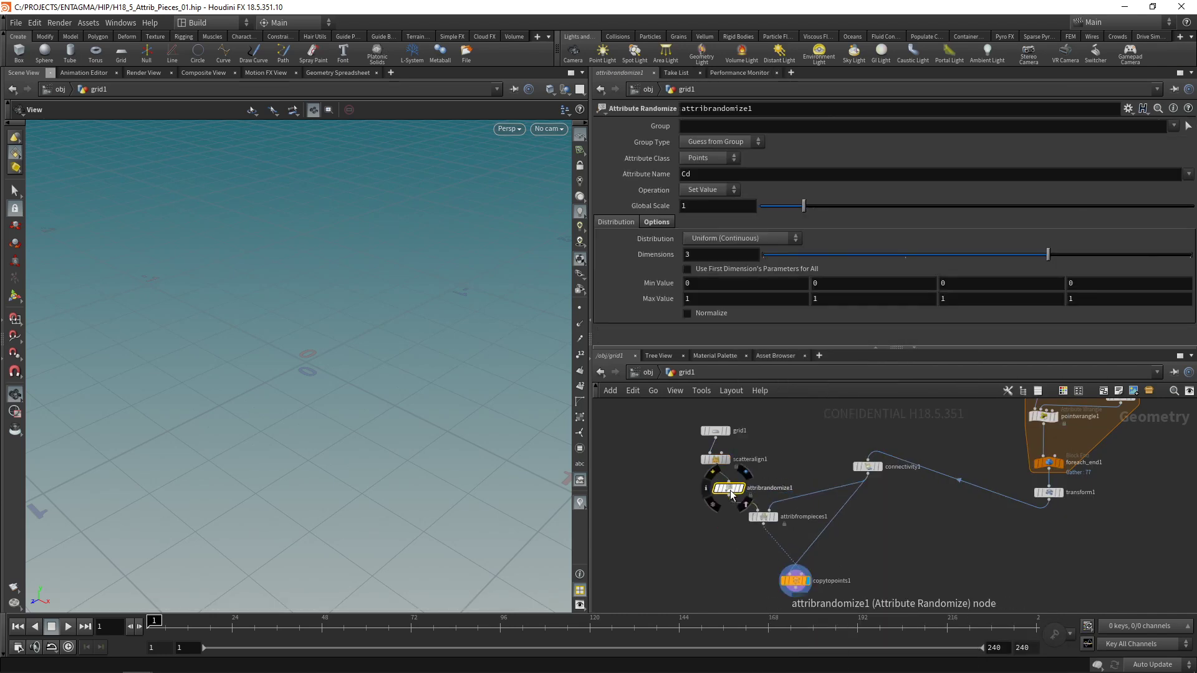
Step: Set the Attribute Randomize node to randomize pscale with 1 dimension
{"action": "double_click", "coordinate": [699, 174]}
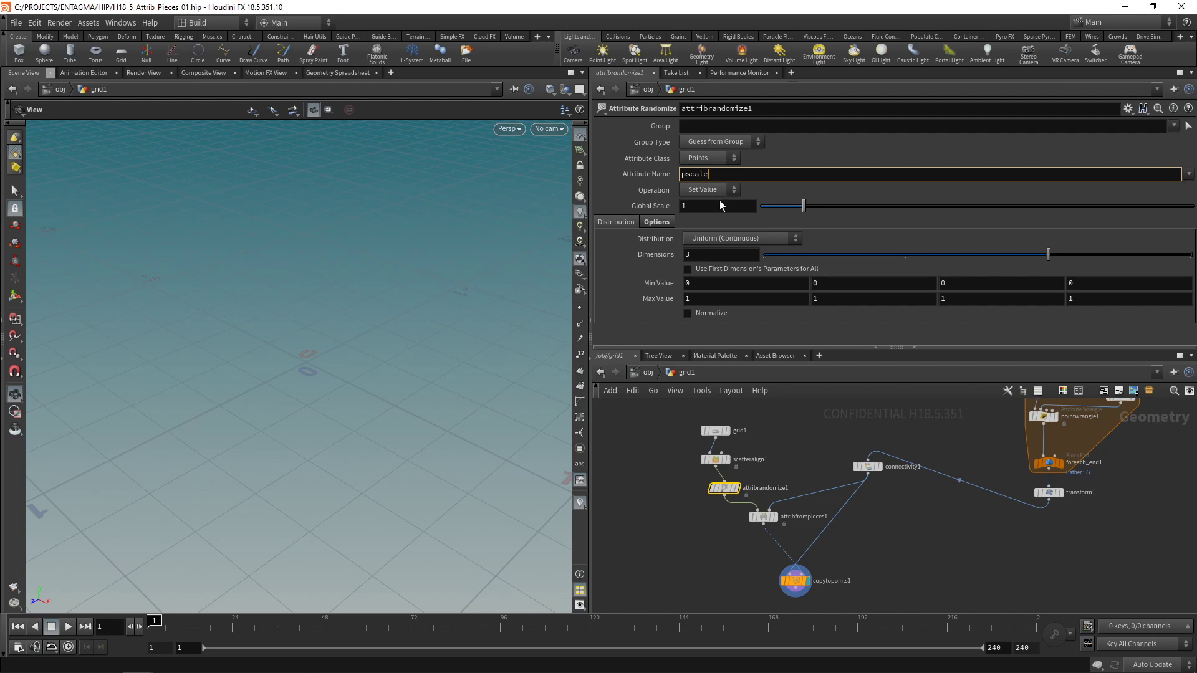
{"action": "type", "text": "pscale"}
{"action": "double_click", "coordinate": [726, 255]}
{"action": "type", "text": "1"}
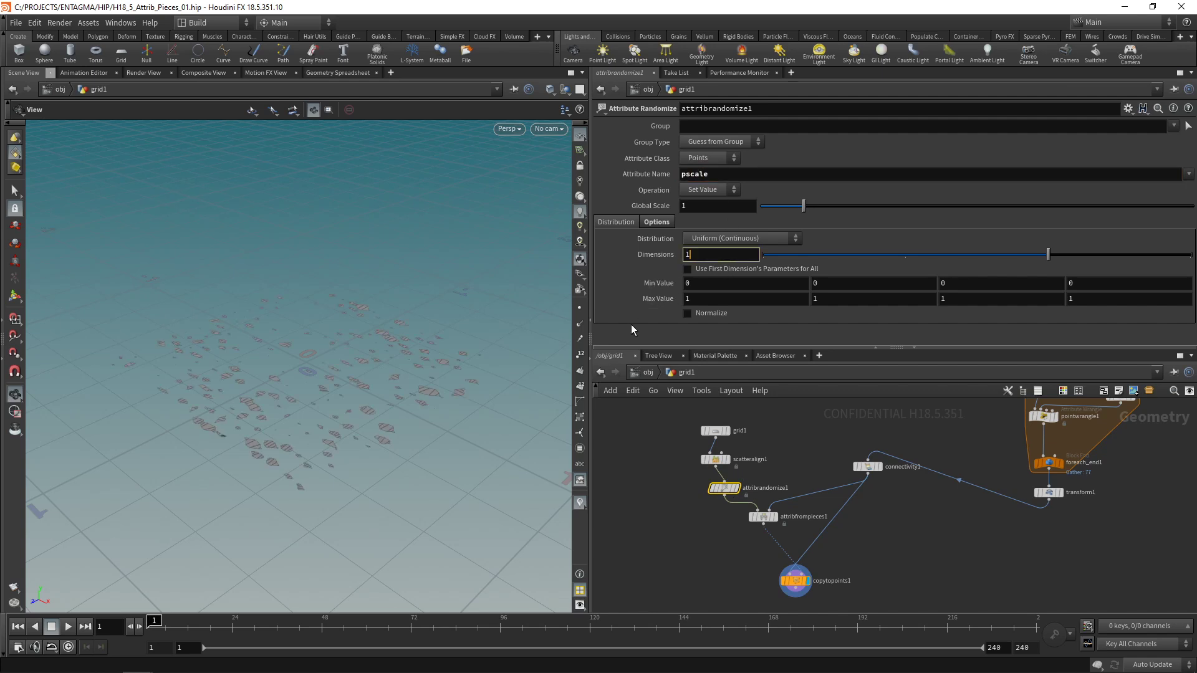
{"action": "key", "text": "Return"}
Step: Set the pscale randomization range to a minimum of 0.2 and a maximum of 0.8
{"action": "double_click", "coordinate": [697, 275]}
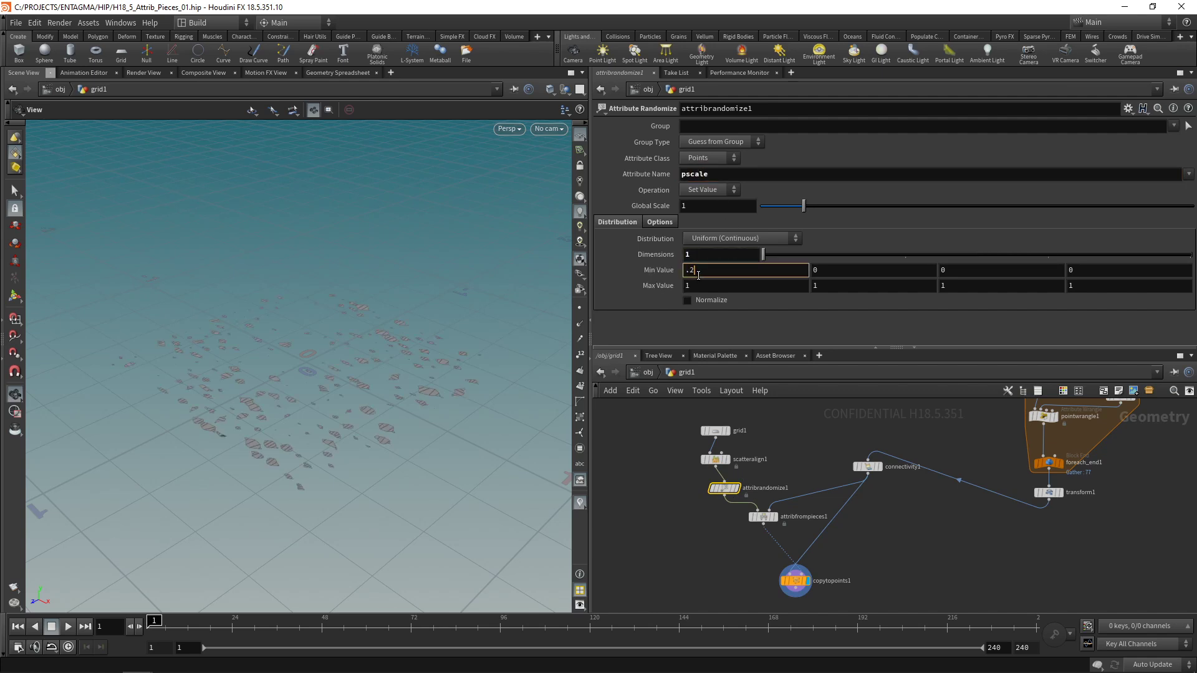
{"action": "key", "text": "Tab"}
{"action": "key", "text": "Tab"}
{"action": "key", "text": "Tab"}
{"action": "key", "text": "Tab"}
{"action": "type", "text": "."}
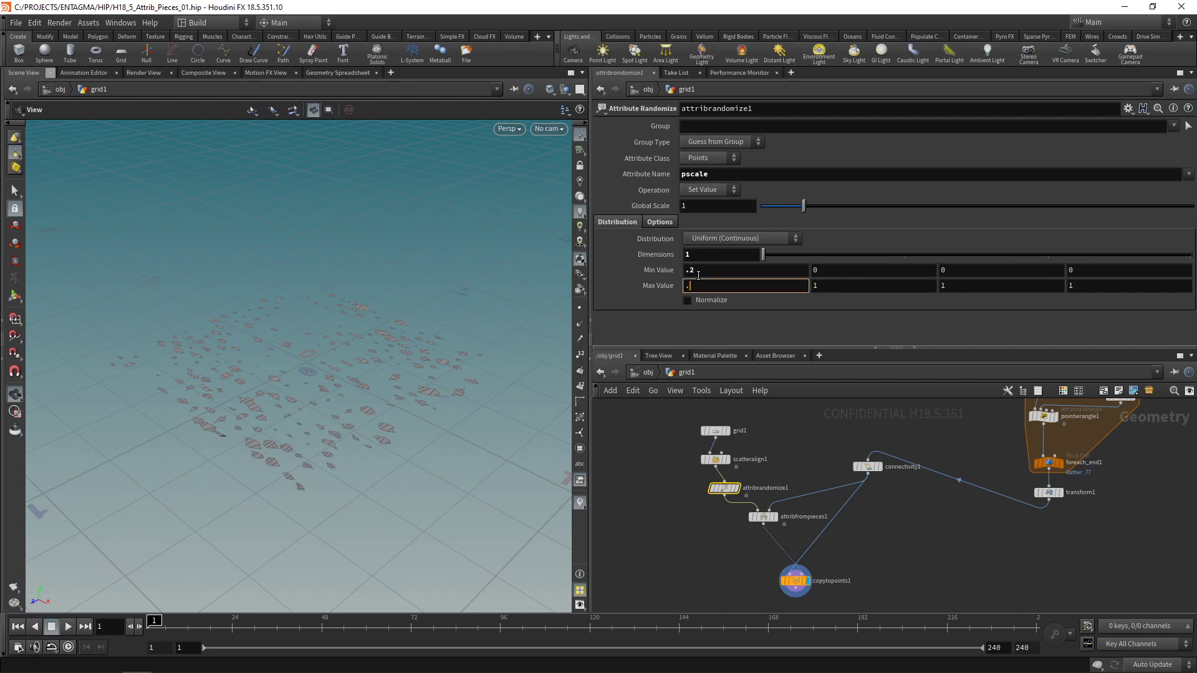
{"action": "type", "text": "8"}
{"action": "key", "text": "Return"}
{"action": "scroll", "coordinate": [379, 350], "scroll_direction": "up", "scroll_amount": 3}
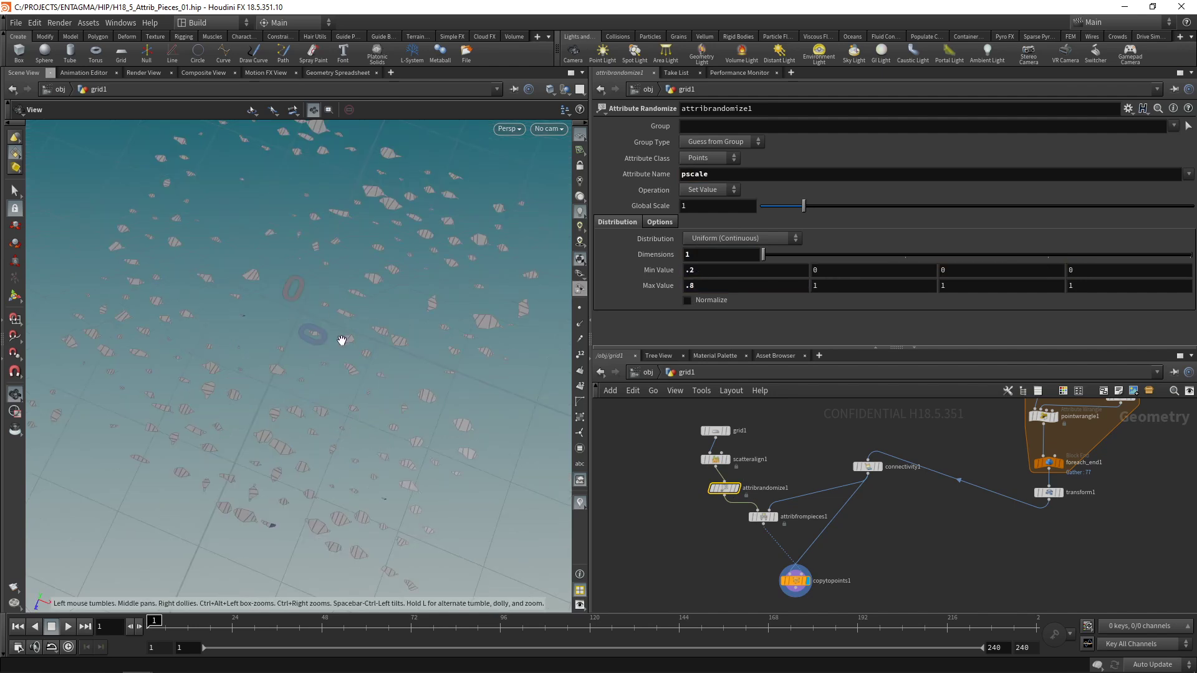
Step: Set scatteralign1's total points to 2000
{"action": "left_click", "coordinate": [716, 459]}
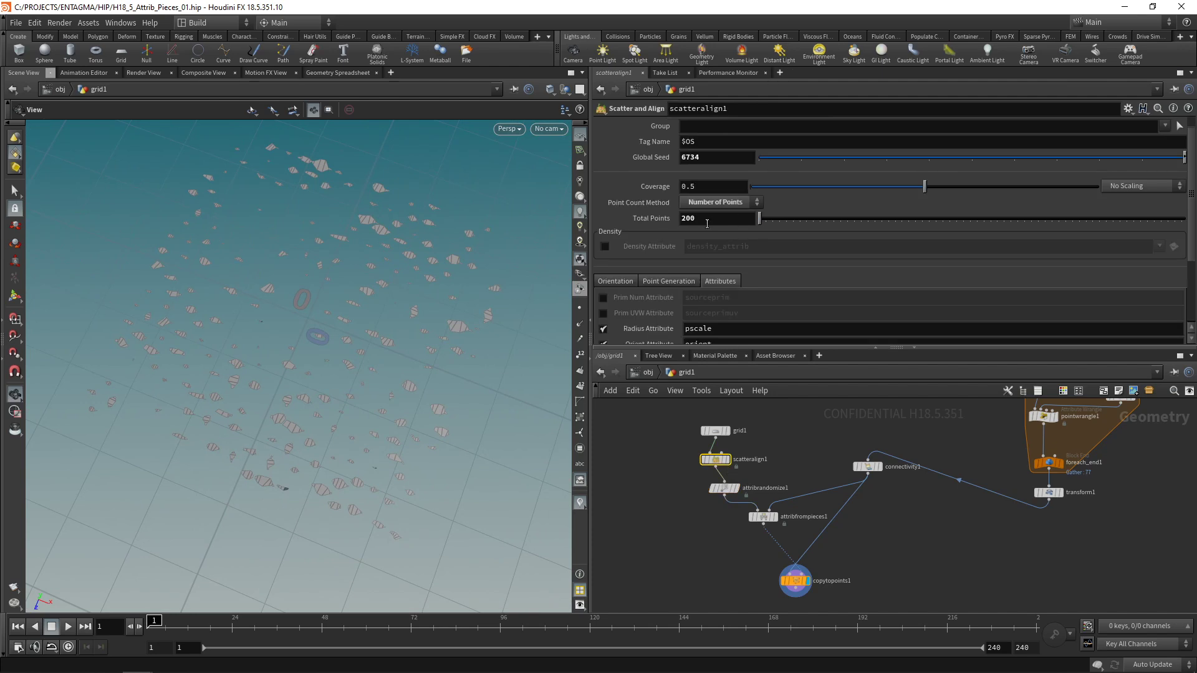
{"action": "left_click", "coordinate": [685, 218]}
{"action": "type", "text": "2000"}
{"action": "key", "text": "Return"}
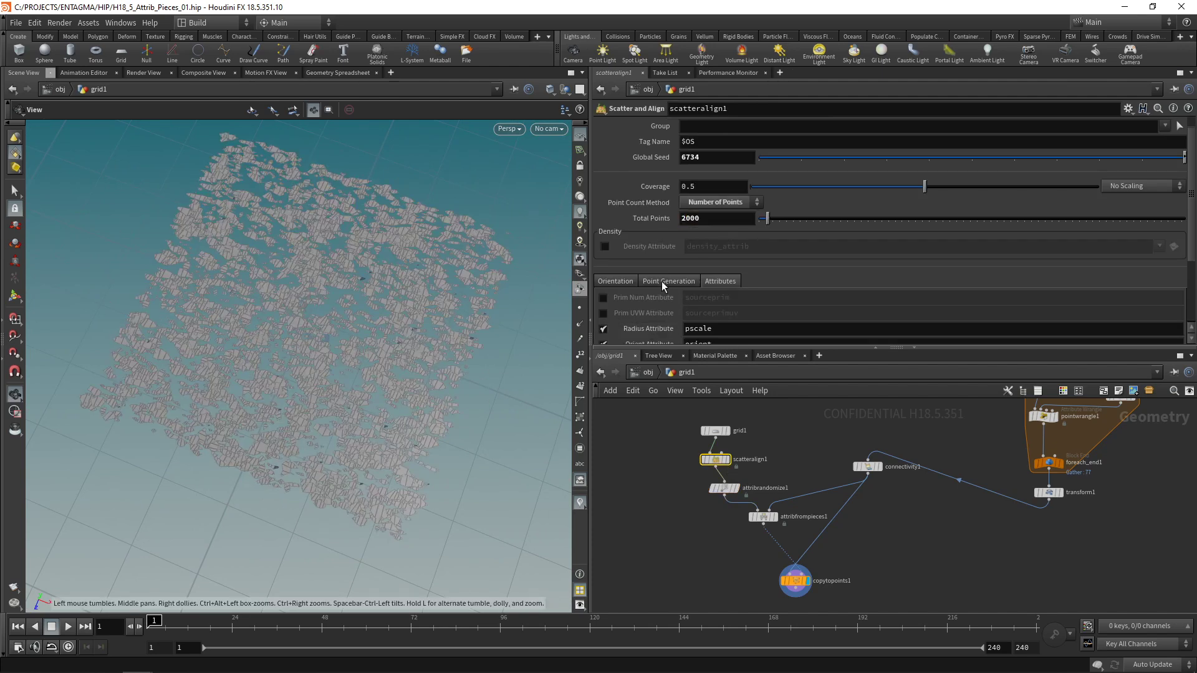
Step: Set scatteralign1's maximum rotation angle around the normal to 360 and its max random cone angle to 30
{"action": "left_click", "coordinate": [622, 282]}
{"action": "left_click_drag", "start_coordinate": [667, 347], "coordinate": [668, 478]}
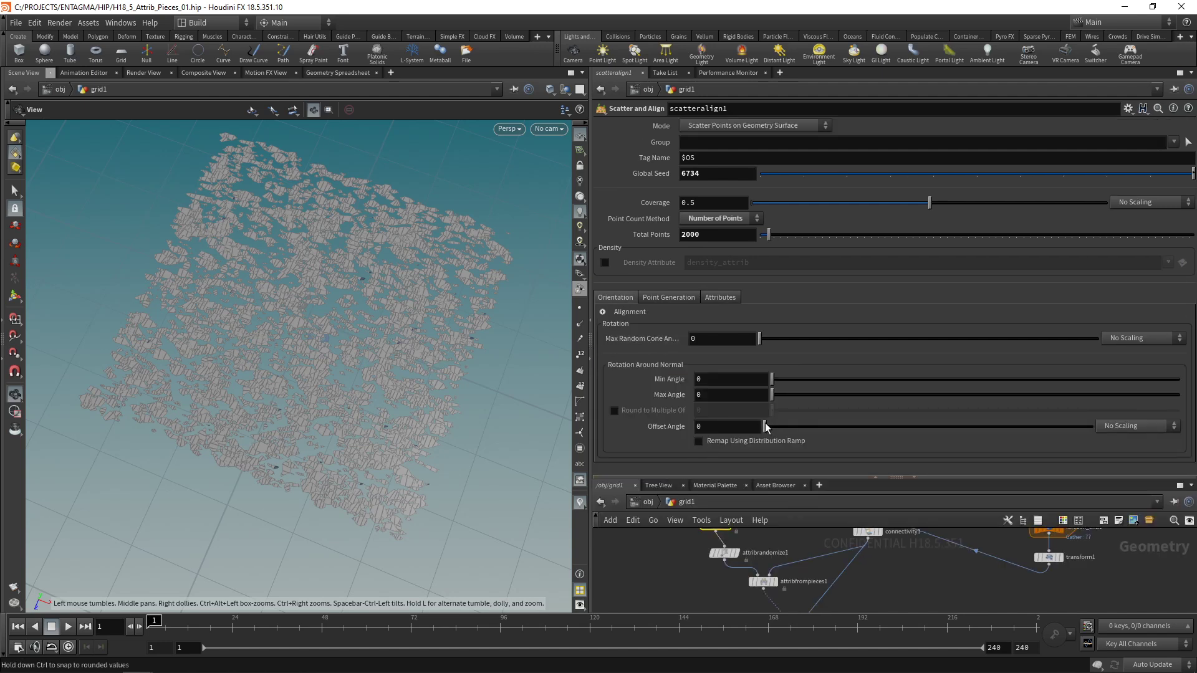
{"action": "left_click_drag", "start_coordinate": [773, 399], "coordinate": [1178, 395]}
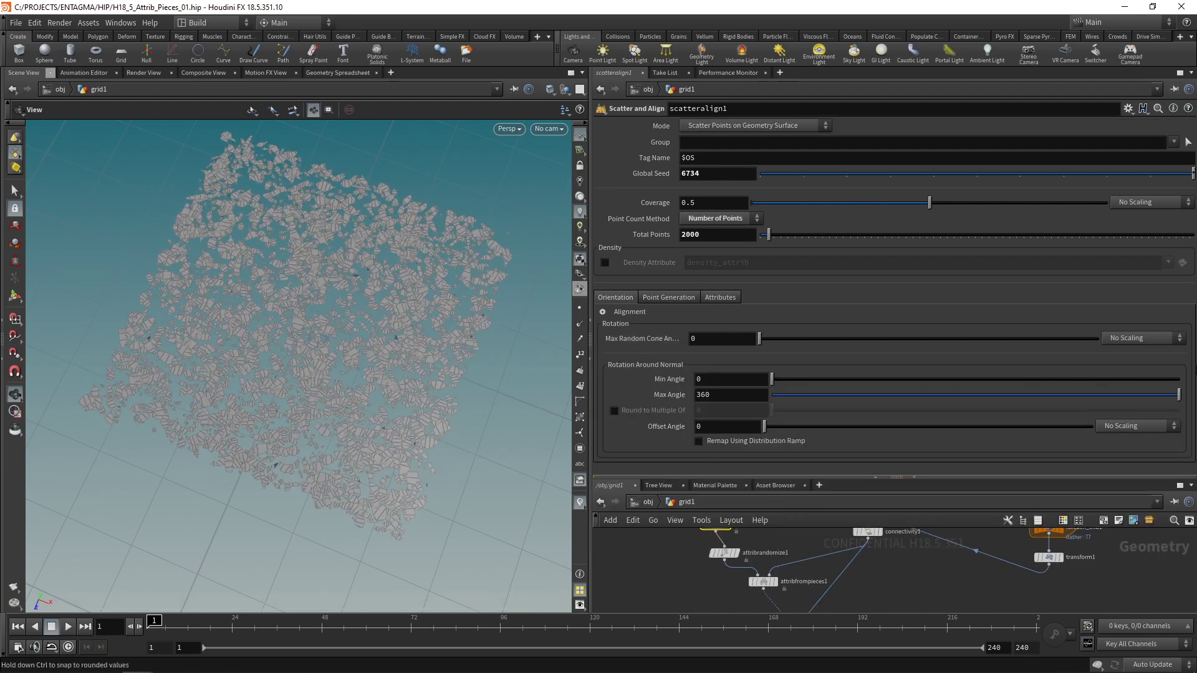
{"action": "left_click_drag", "start_coordinate": [759, 339], "coordinate": [803, 340]}
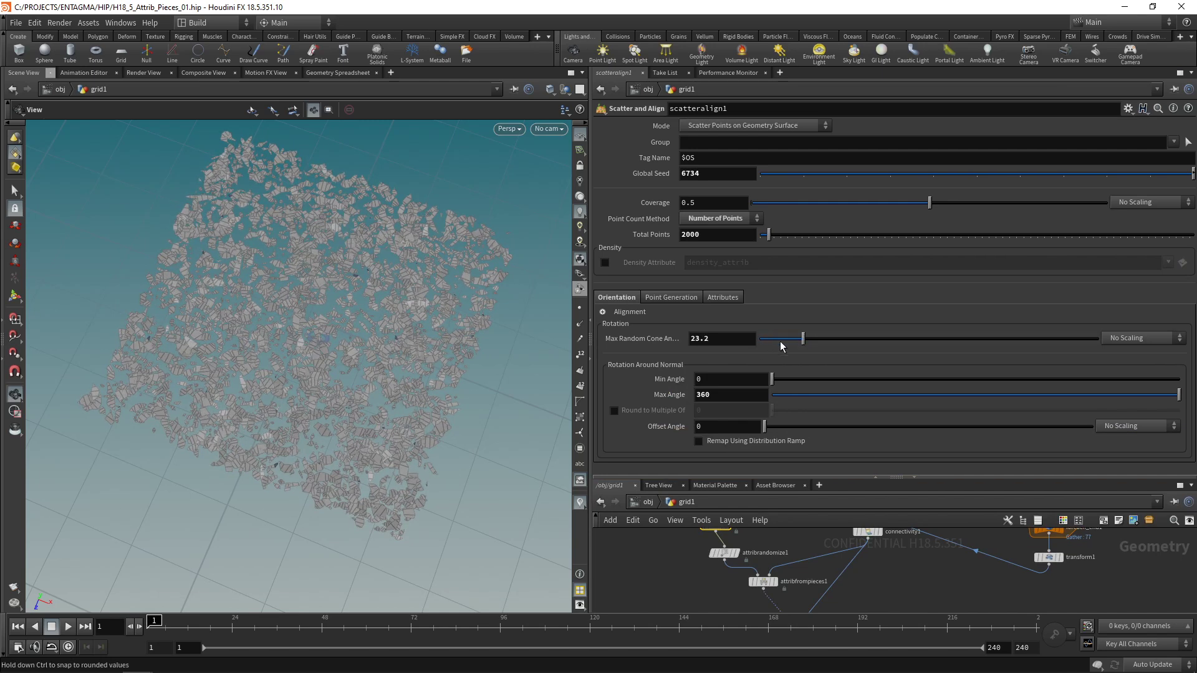
{"action": "left_click", "coordinate": [700, 339]}
{"action": "type", "text": "30"}
{"action": "key", "text": "Return"}
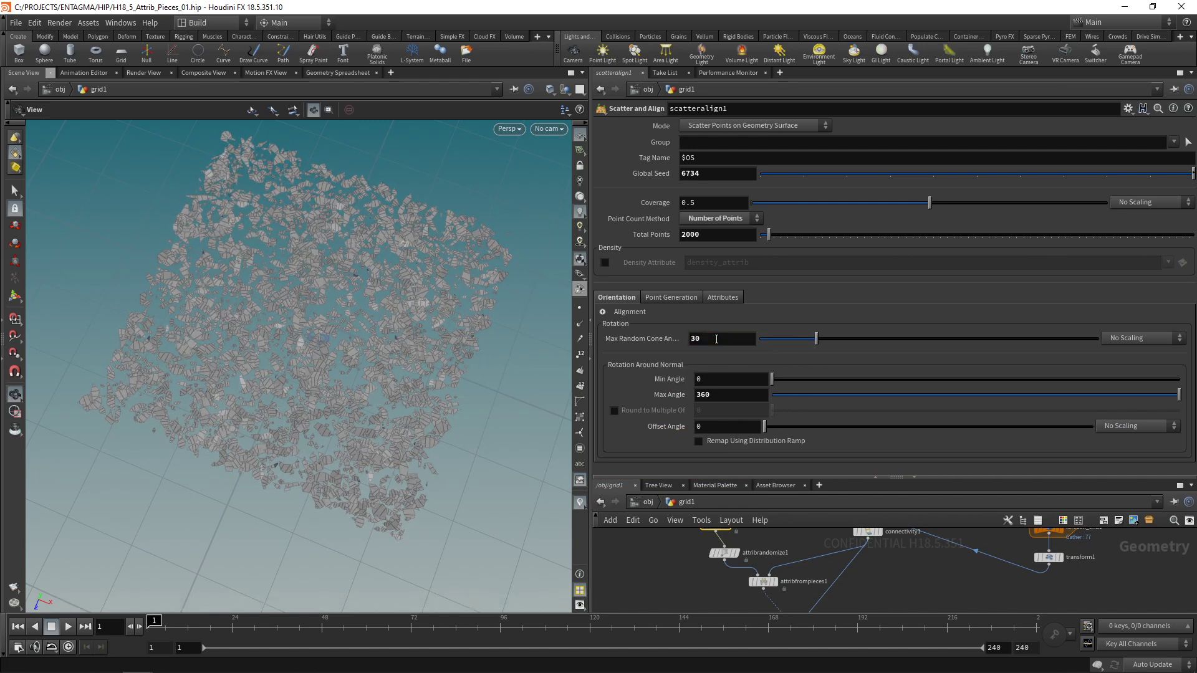
{"action": "left_click_drag", "start_coordinate": [249, 358], "coordinate": [374, 422]}
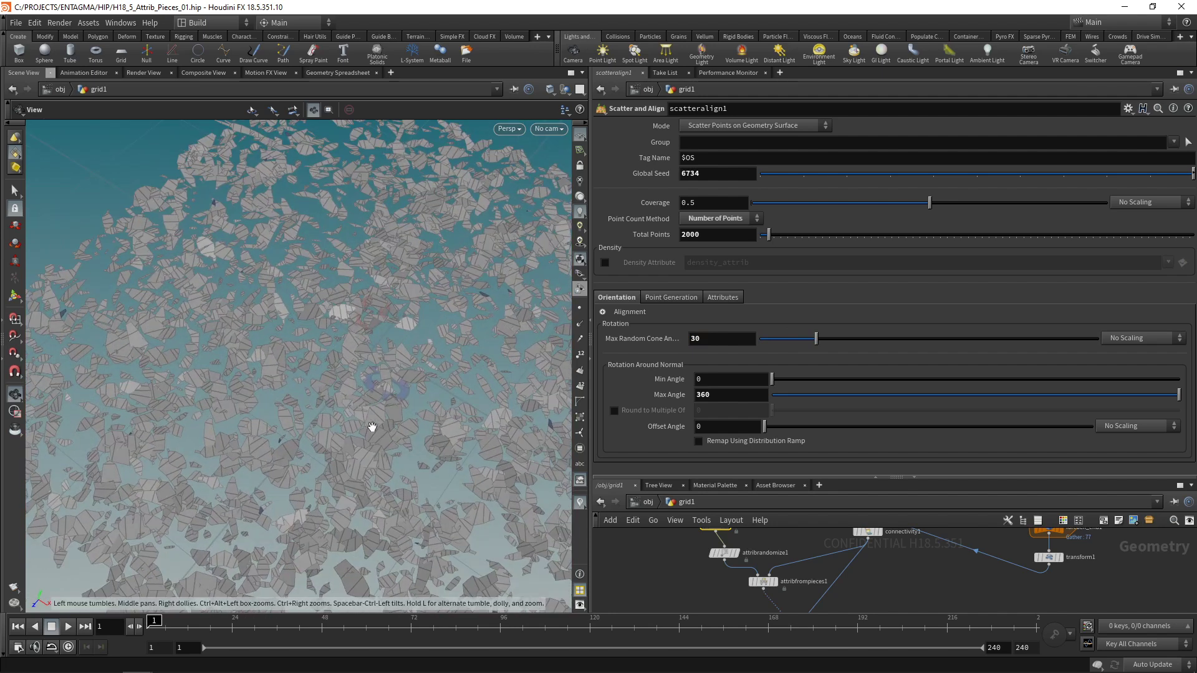
{"action": "right_click_drag", "start_coordinate": [436, 344], "coordinate": [444, 366]}
{"action": "middle_click_drag", "start_coordinate": [443, 366], "coordinate": [379, 310]}
{"action": "right_click", "coordinate": [379, 310]}
{"action": "left_click", "coordinate": [362, 322]}
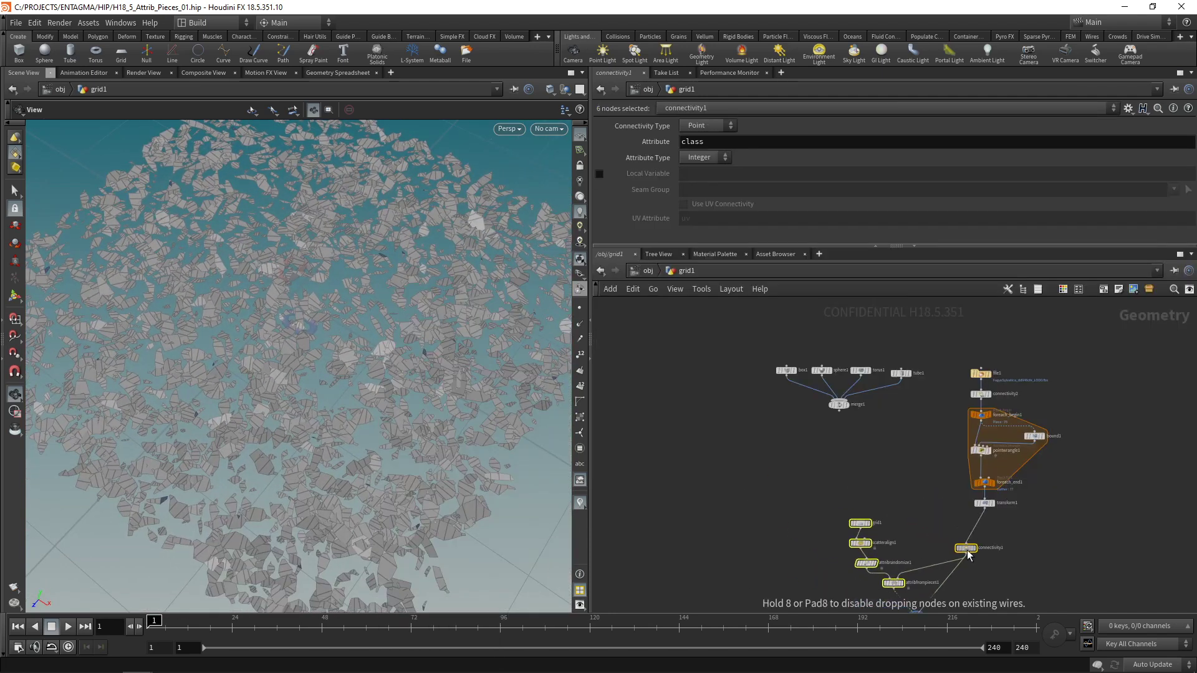
Step: Move the scatter branch and connectivity1 beneath transform1 and remove the unused primitive nodes with their merge node
{"action": "left_click_drag", "start_coordinate": [885, 549], "coordinate": [889, 536]}
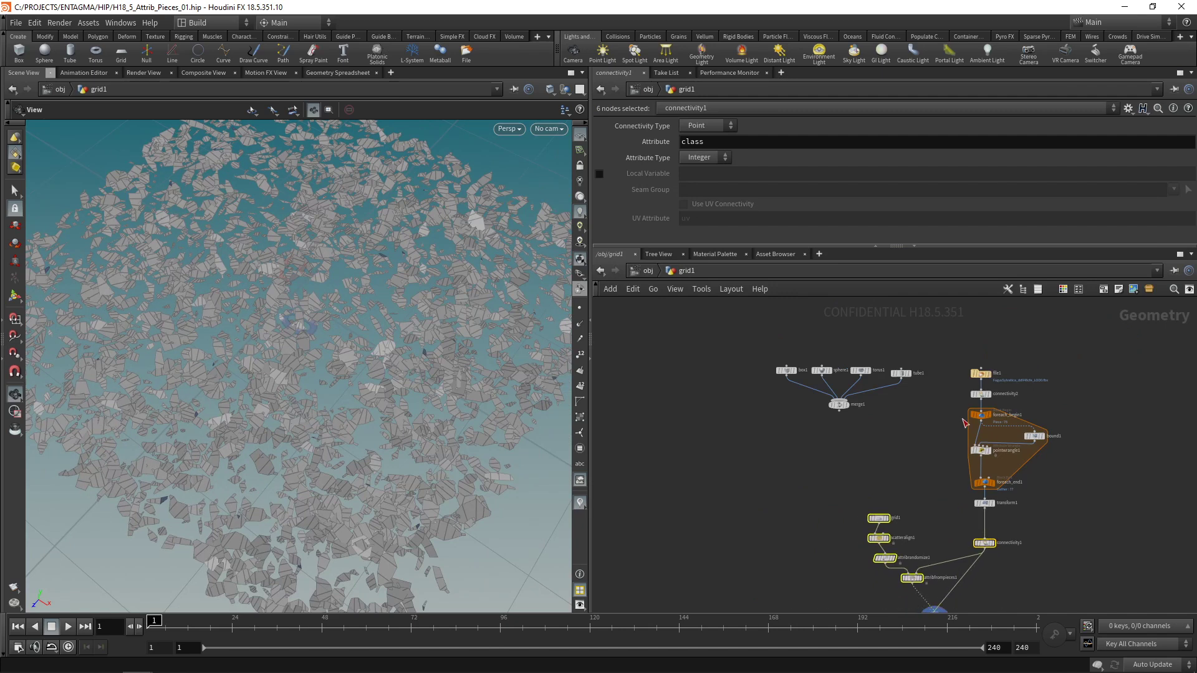
{"action": "left_click", "coordinate": [993, 402]}
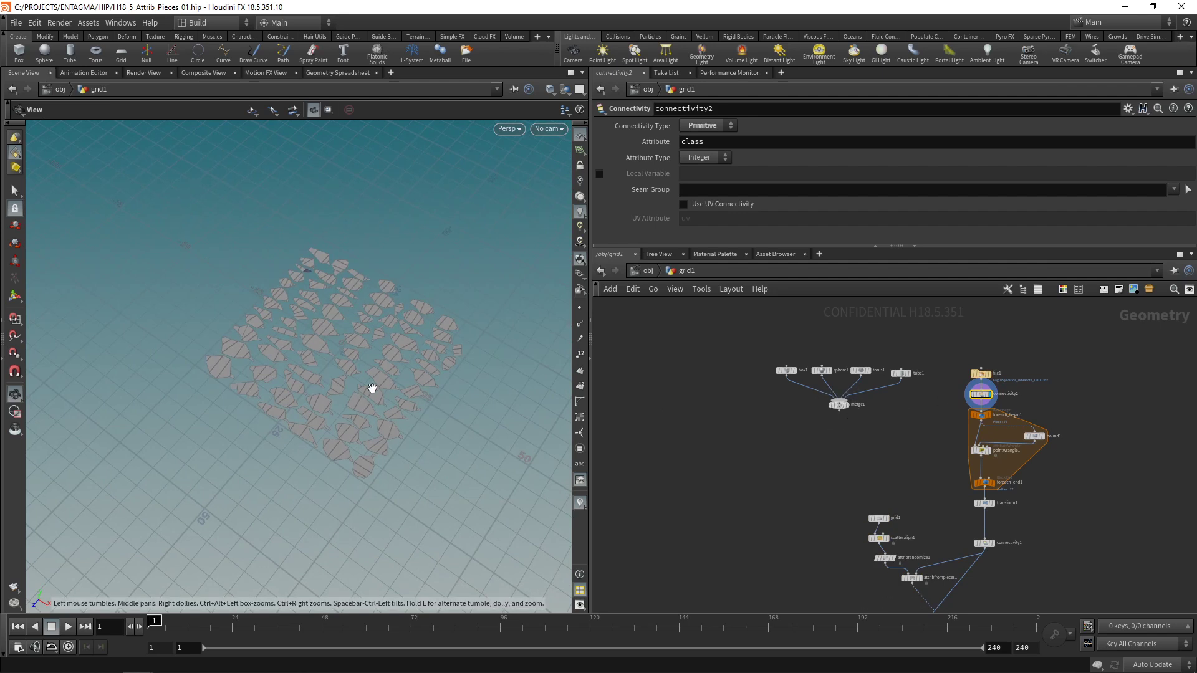
{"action": "middle_click_drag", "start_coordinate": [780, 518], "coordinate": [759, 412]}
{"action": "left_click_drag", "start_coordinate": [811, 385], "coordinate": [864, 461]}
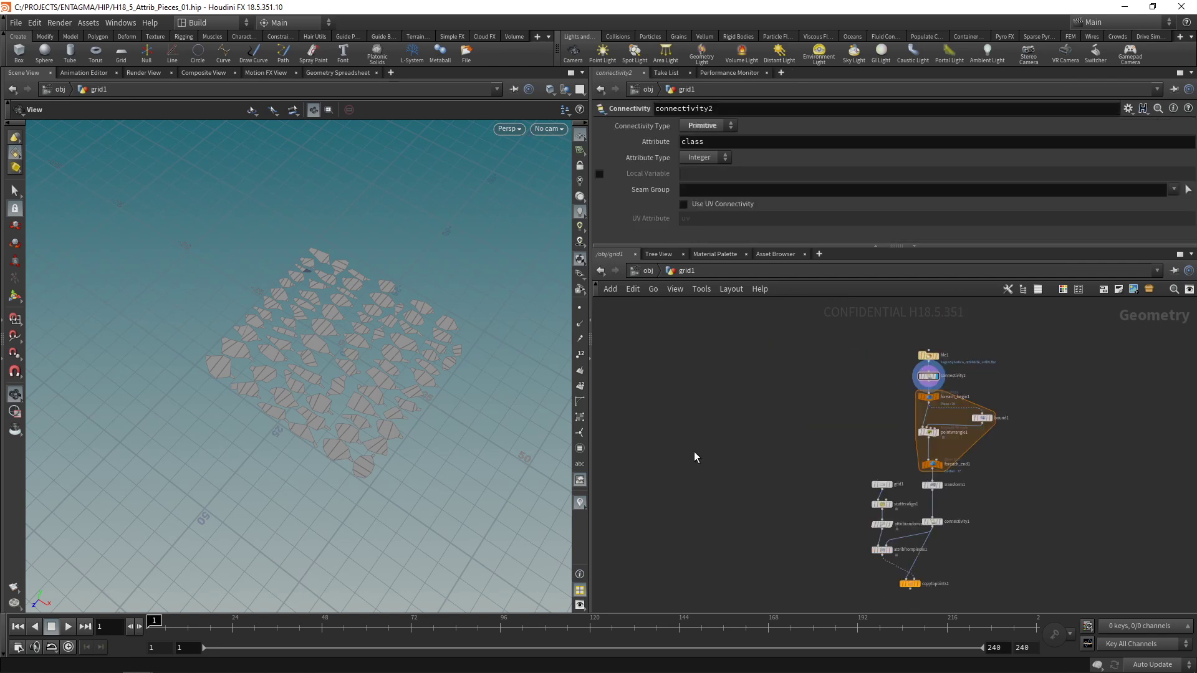
Step: Add a File node in the empty area beside the scatter branch and load pillowtubes.bgeo from $HIP into it
{"action": "key", "text": "Tab"}
{"action": "mouse_move", "coordinate": [721, 400]}
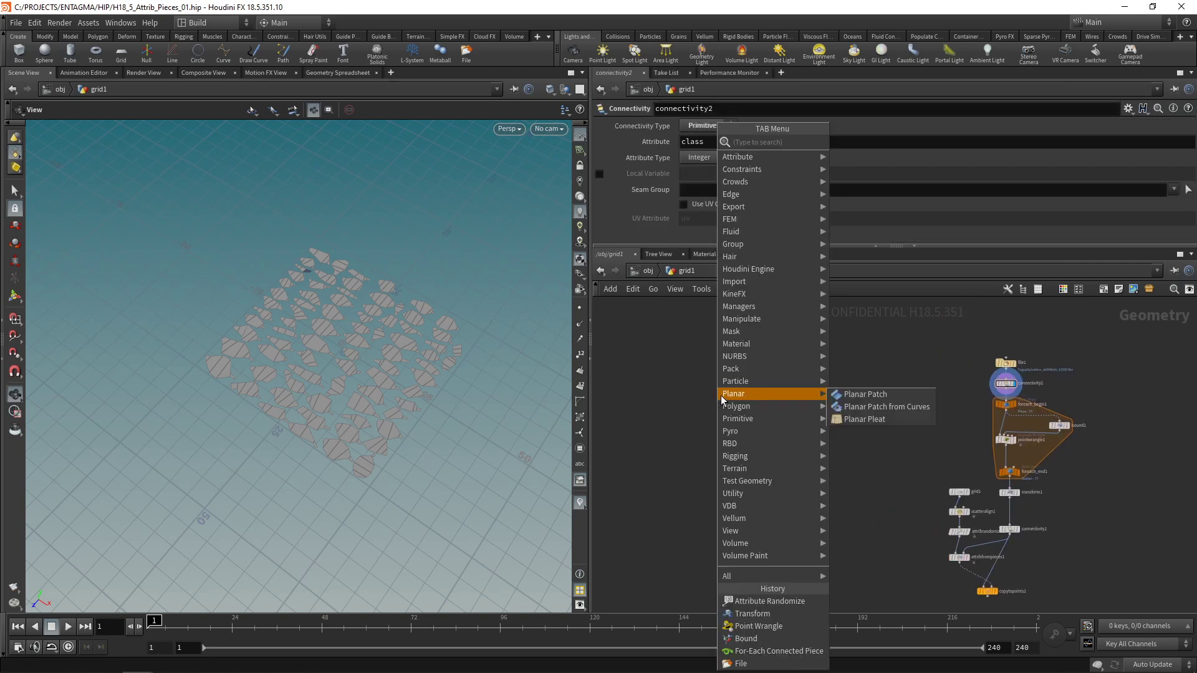
{"action": "type", "text": "file"}
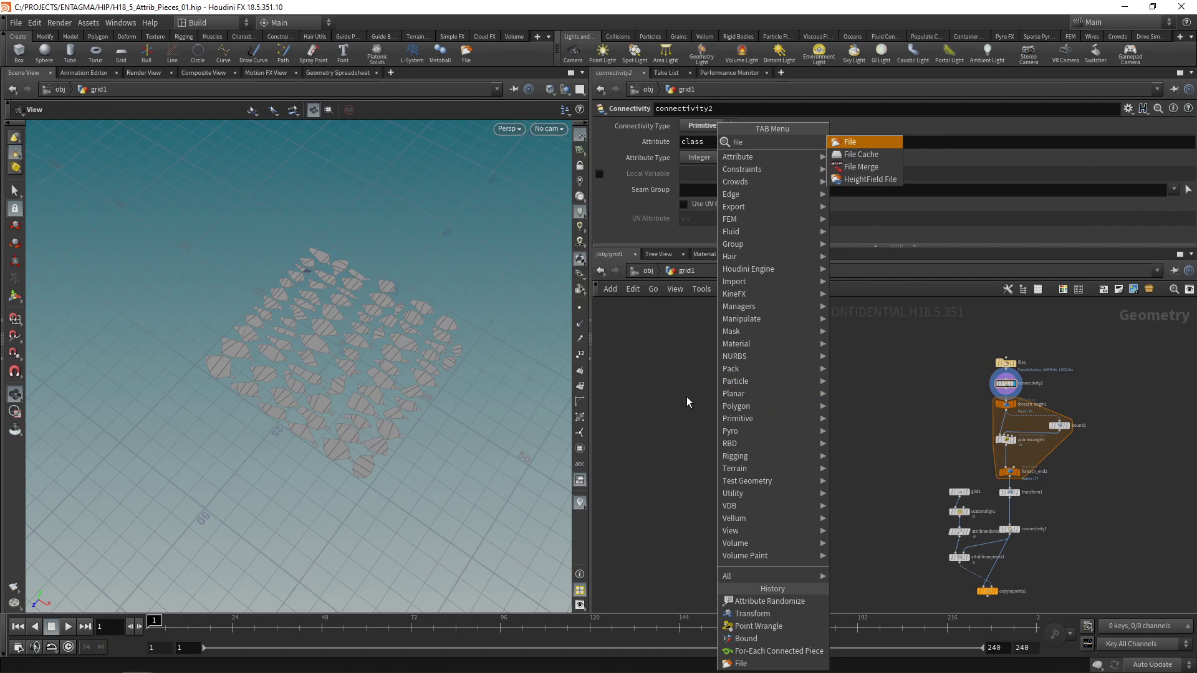
{"action": "key", "text": "Return"}
{"action": "left_click", "coordinate": [810, 461]}
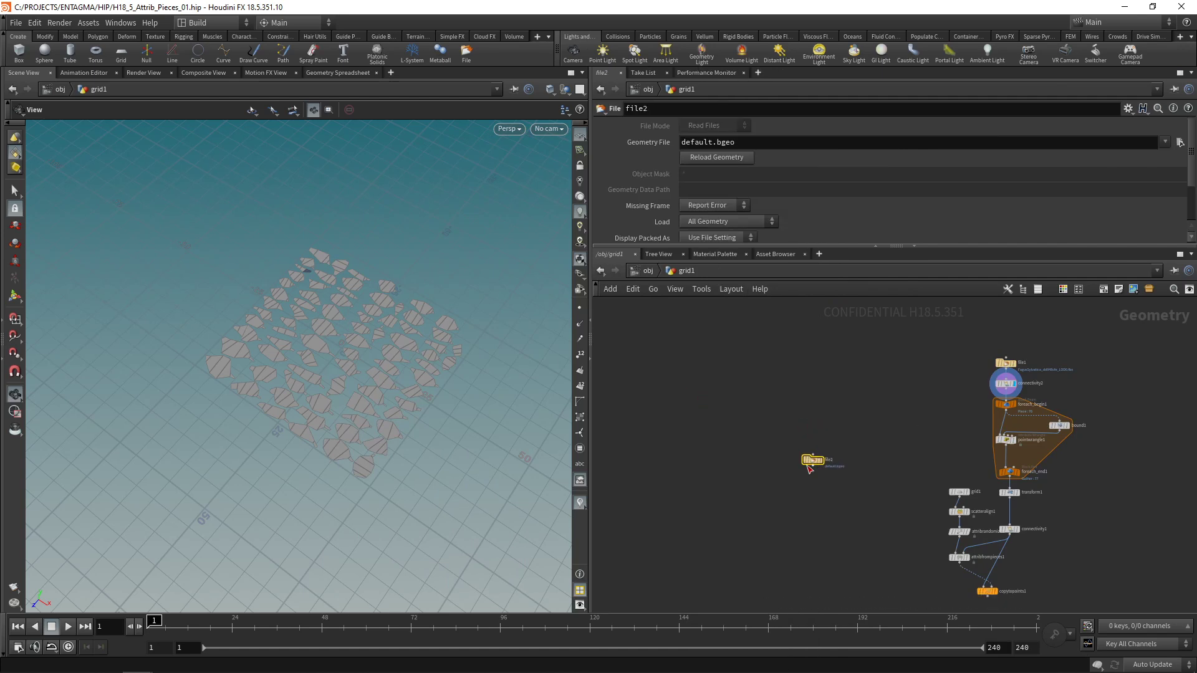
{"action": "scroll", "coordinate": [809, 469], "scroll_direction": "up", "scroll_amount": 2}
{"action": "scroll", "coordinate": [869, 504], "scroll_direction": "up", "scroll_amount": 2}
{"action": "left_click_drag", "start_coordinate": [732, 404], "coordinate": [786, 430]}
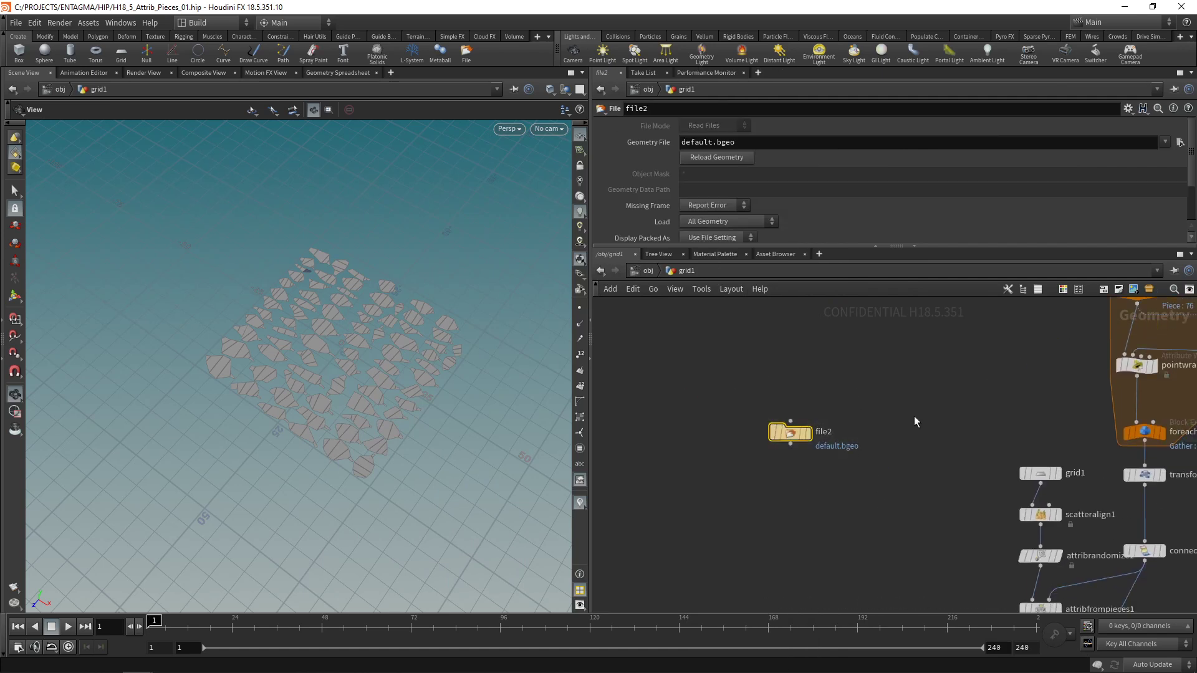
{"action": "left_click", "coordinate": [1180, 142]}
{"action": "left_click", "coordinate": [864, 253]}
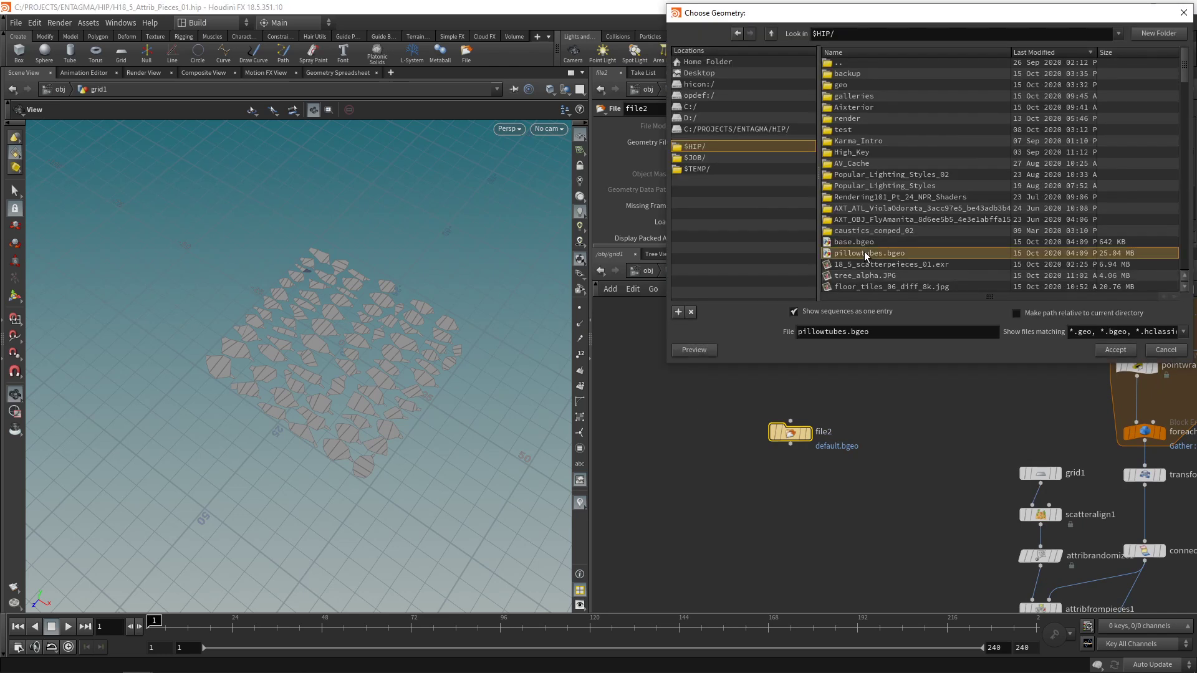
{"action": "left_click", "coordinate": [1114, 350]}
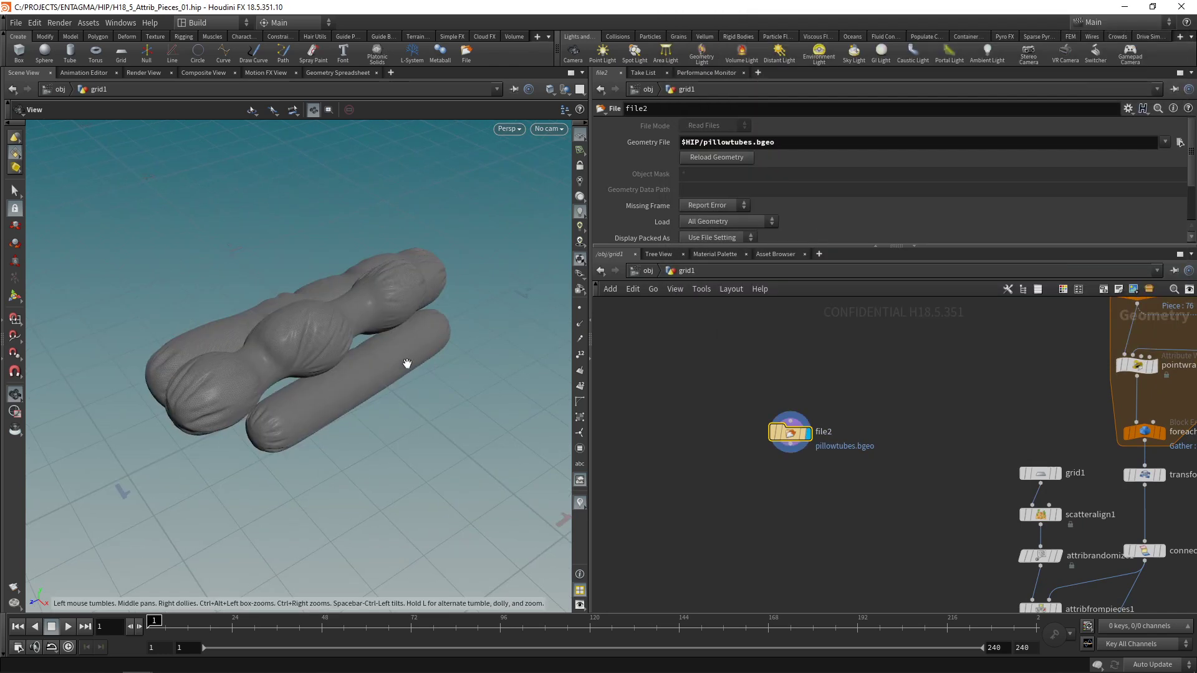
Step: Add a second File node beside the pillowtubes one, load base.bgeo into it and display its geometry
{"action": "key", "text": "Tab"}
{"action": "type", "text": "file"}
{"action": "key", "text": "Return"}
{"action": "left_click", "coordinate": [903, 427]}
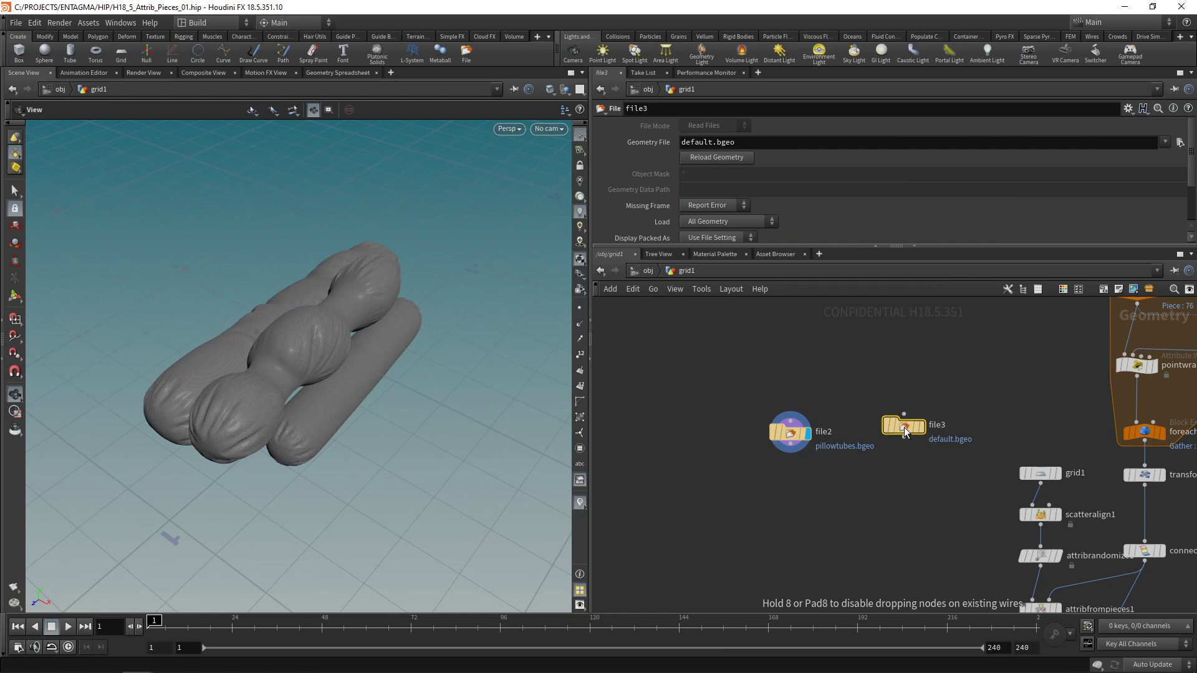
{"action": "left_click", "coordinate": [1180, 142]}
{"action": "double_click", "coordinate": [860, 244]}
{"action": "left_click_drag", "start_coordinate": [906, 424], "coordinate": [907, 439]}
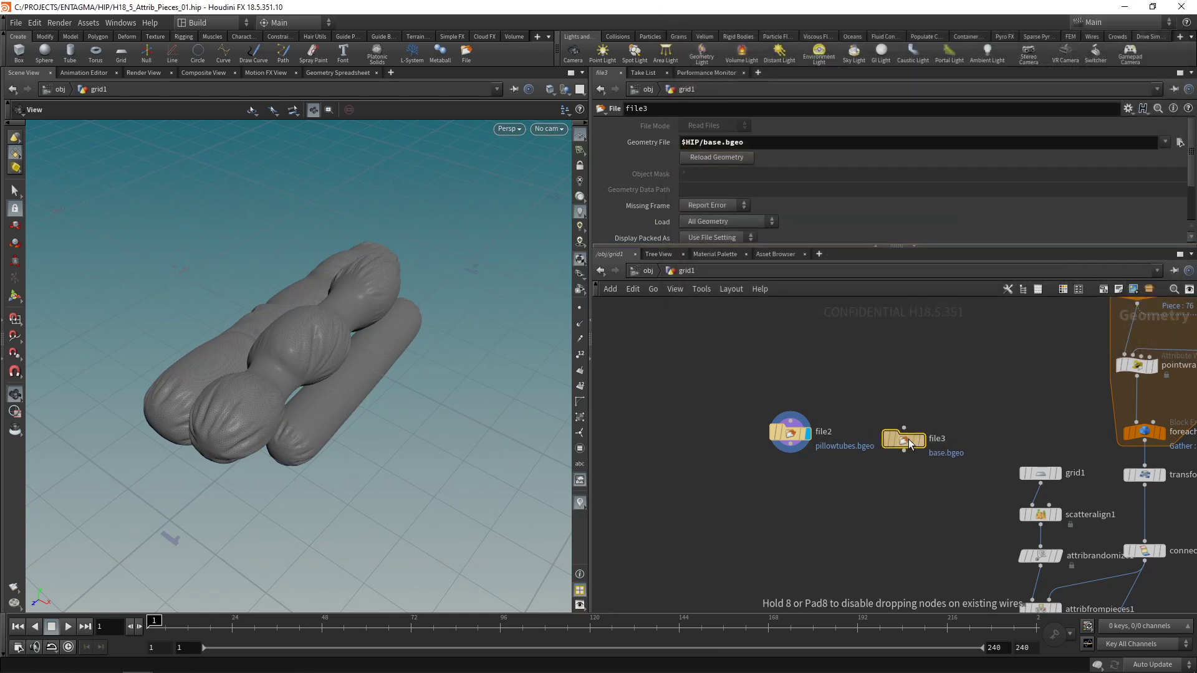
{"action": "left_click", "coordinate": [922, 440]}
{"action": "key", "text": "space+g"}
Step: Combine the pillowtubes and base File nodes with a Merge node
{"action": "key", "text": "Tab"}
{"action": "type", "text": "merge"}
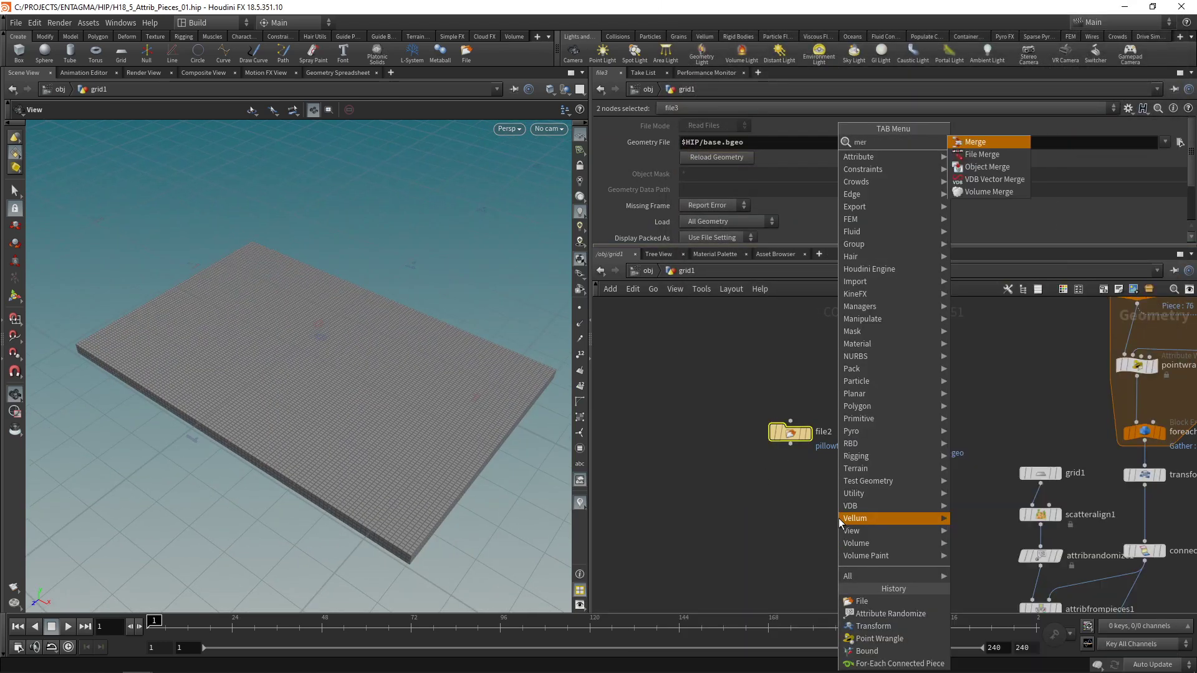
{"action": "key", "text": "Return"}
{"action": "left_click", "coordinate": [839, 518]}
{"action": "mouse_move", "coordinate": [311, 356]}
{"action": "left_mouse_down"}
{"action": "mouse_move", "coordinate": [326, 331]}
{"action": "mouse_move", "coordinate": [294, 364]}
{"action": "mouse_move", "coordinate": [322, 352]}
{"action": "left_mouse_up"}
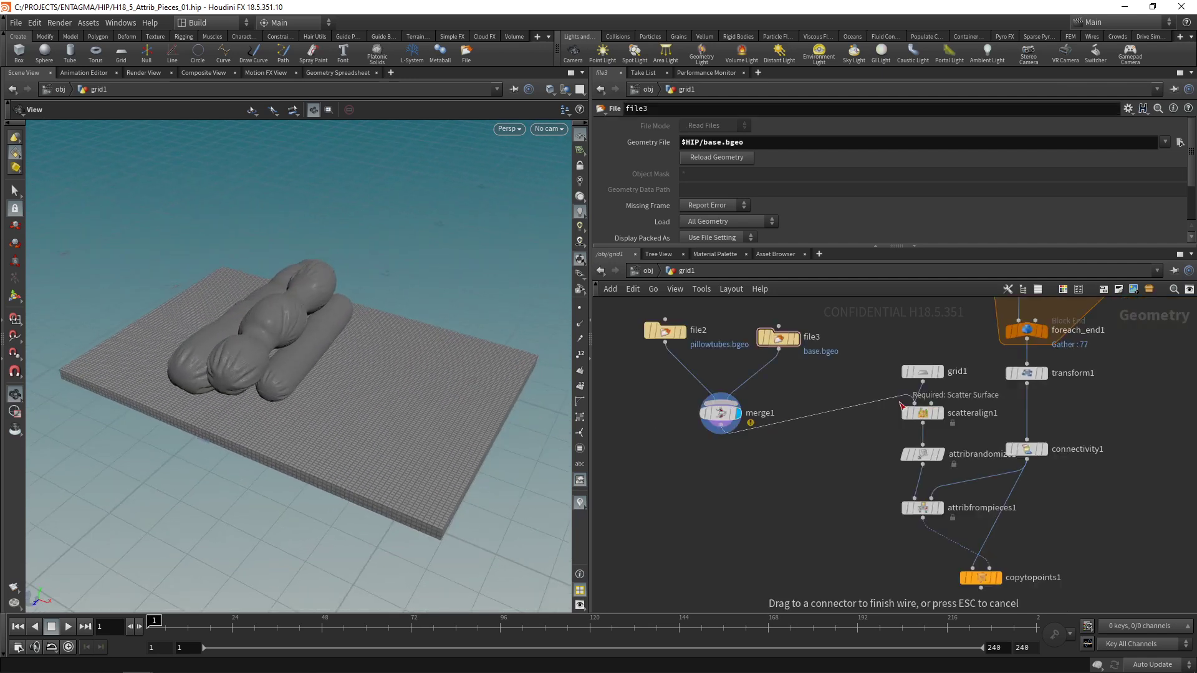
Step: Connect merge1 to scatteralign1's scatter surface input and display copytopoints1 with merge1 templated behind it
{"action": "left_click", "coordinate": [914, 402]}
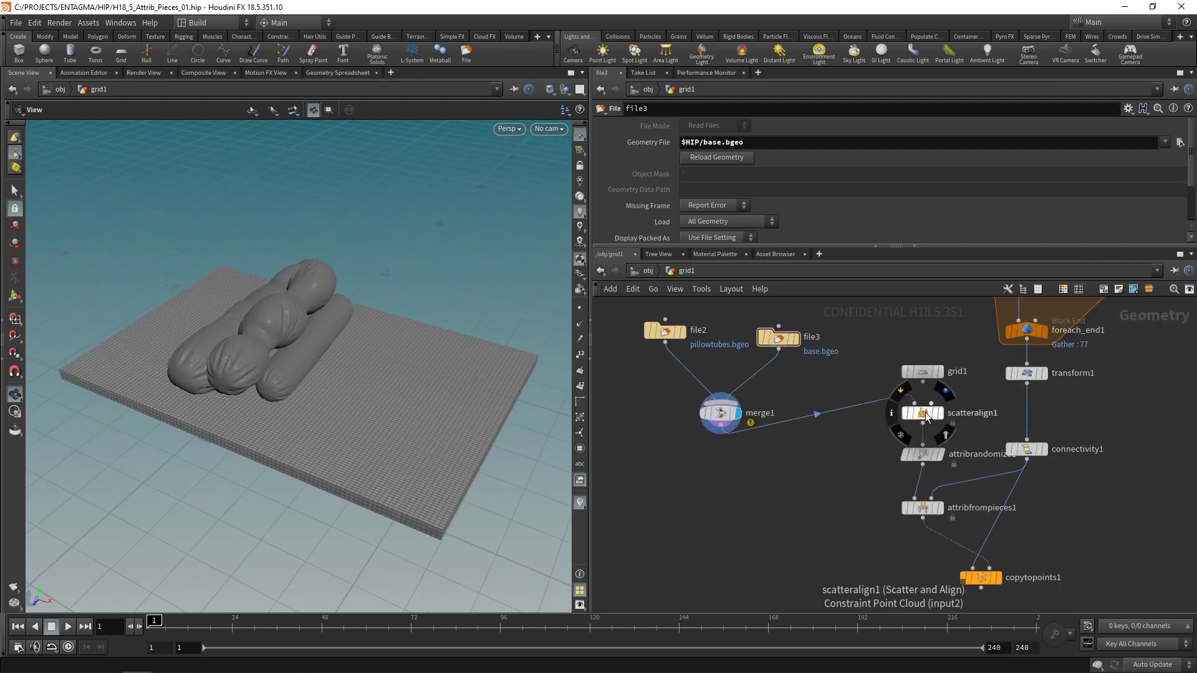
{"action": "left_click", "coordinate": [998, 584]}
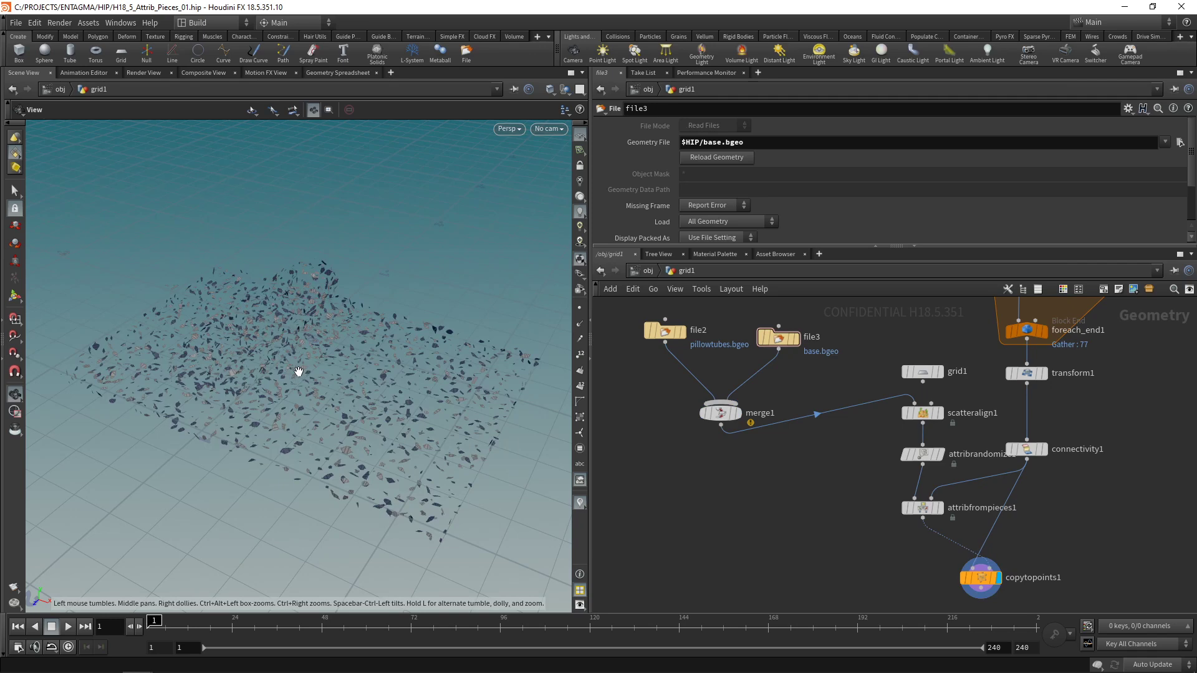
{"action": "left_click", "coordinate": [733, 417]}
{"action": "right_click_drag", "start_coordinate": [343, 347], "coordinate": [396, 324]}
{"action": "left_click_drag", "start_coordinate": [395, 324], "coordinate": [312, 341]}
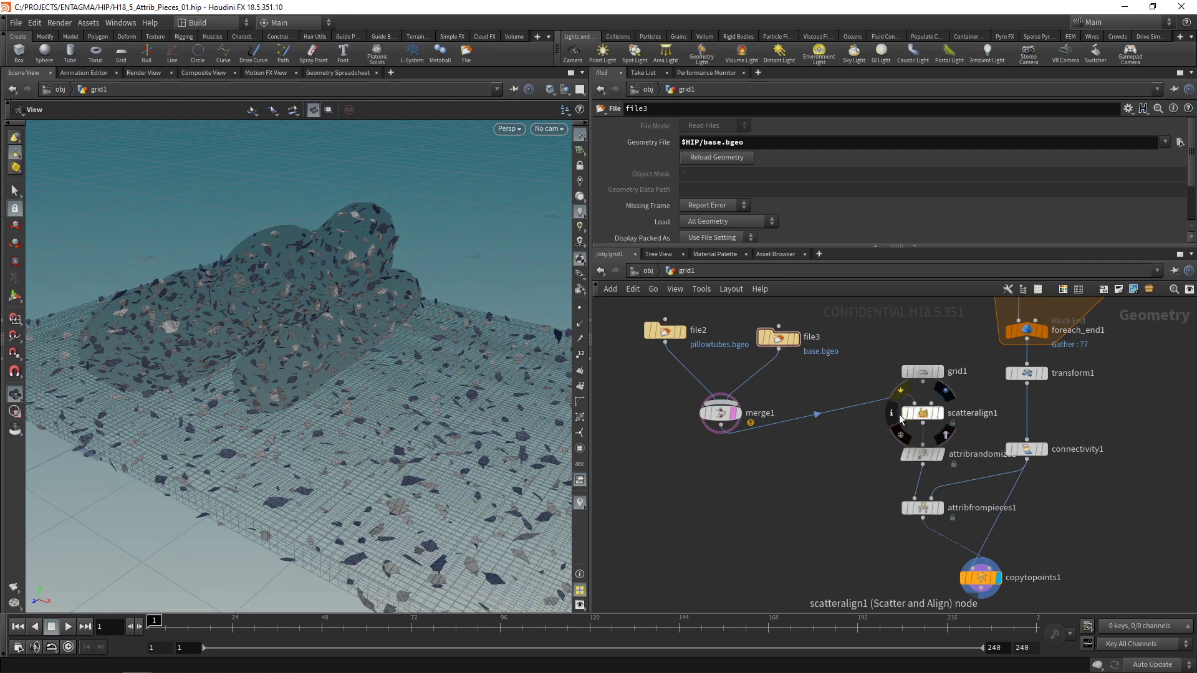
{"action": "left_click_drag", "start_coordinate": [389, 412], "coordinate": [326, 416]}
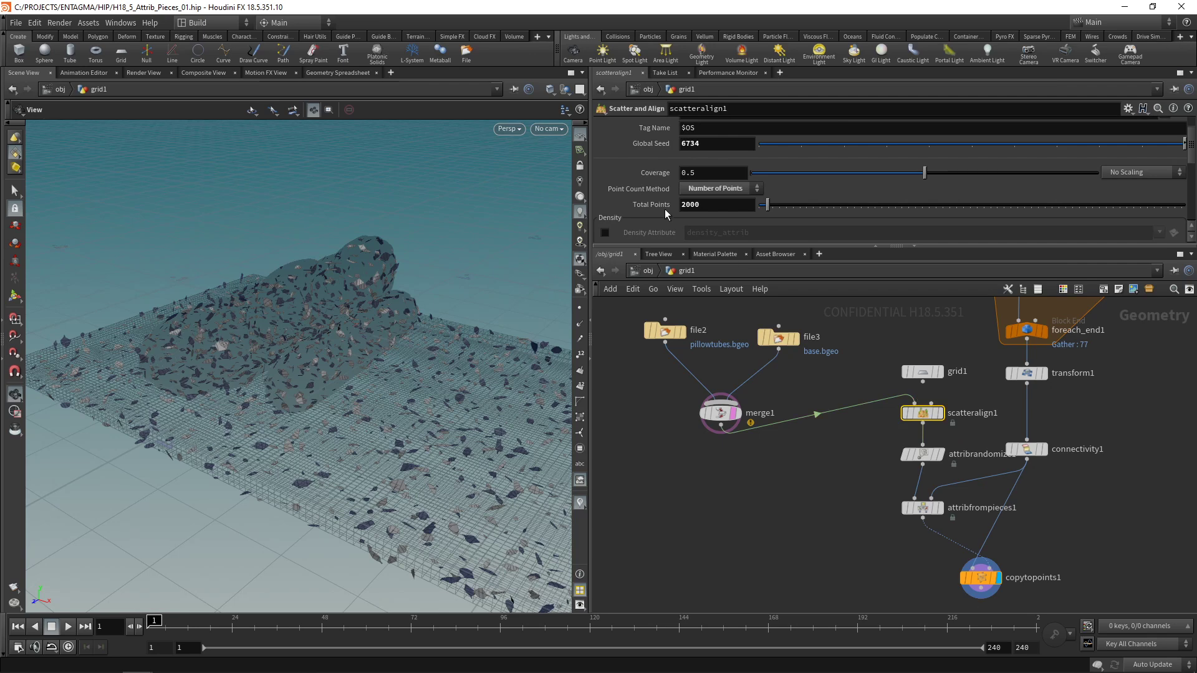
Step: Set scatteralign1's total points to 8000 to cover the merged geometry more densely
{"action": "left_click_drag", "start_coordinate": [687, 203], "coordinate": [672, 204]}
{"action": "type", "text": "8"}
{"action": "key", "text": "Return"}
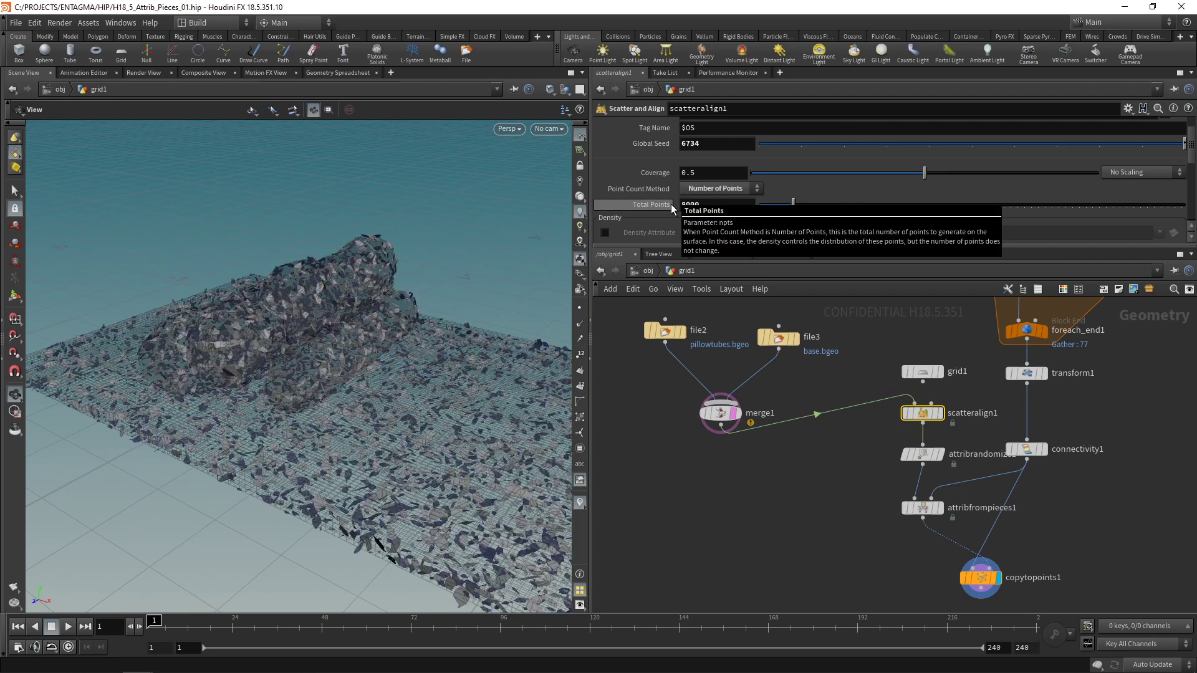
{"action": "mouse_move", "coordinate": [457, 355]}
{"action": "left_mouse_down"}
{"action": "mouse_move", "coordinate": [480, 380]}
{"action": "mouse_move", "coordinate": [462, 361]}
{"action": "left_mouse_up"}
{"action": "left_click", "coordinate": [826, 484]}
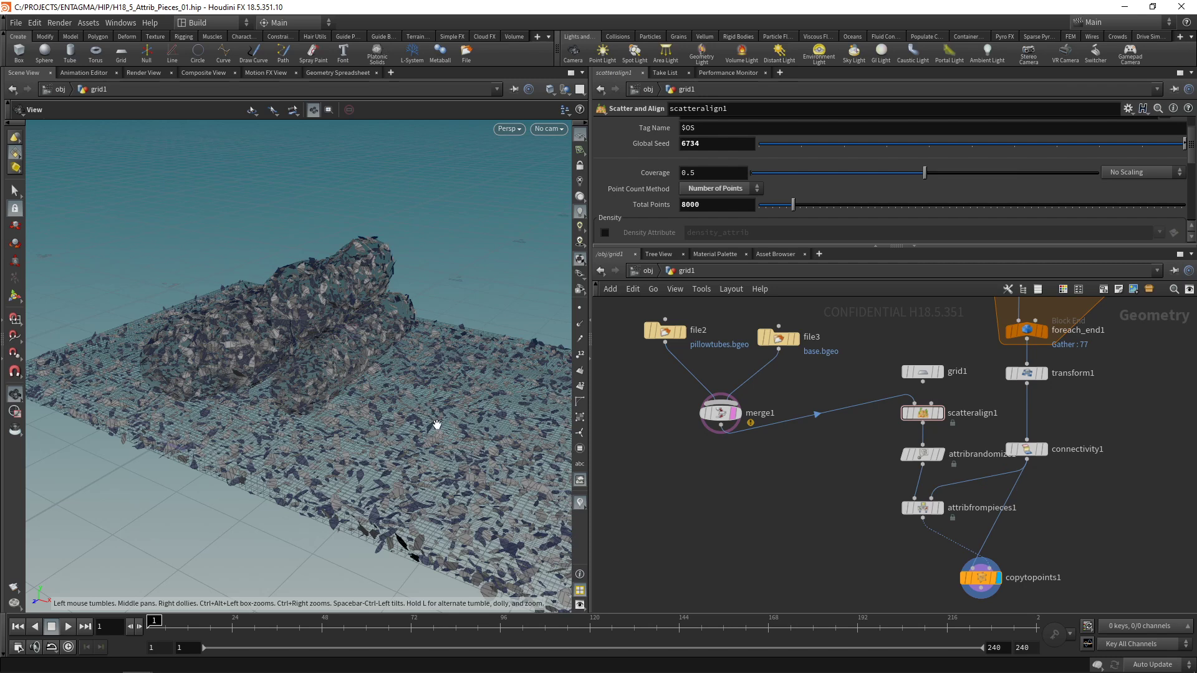
{"action": "right_click_drag", "start_coordinate": [438, 424], "coordinate": [305, 430]}
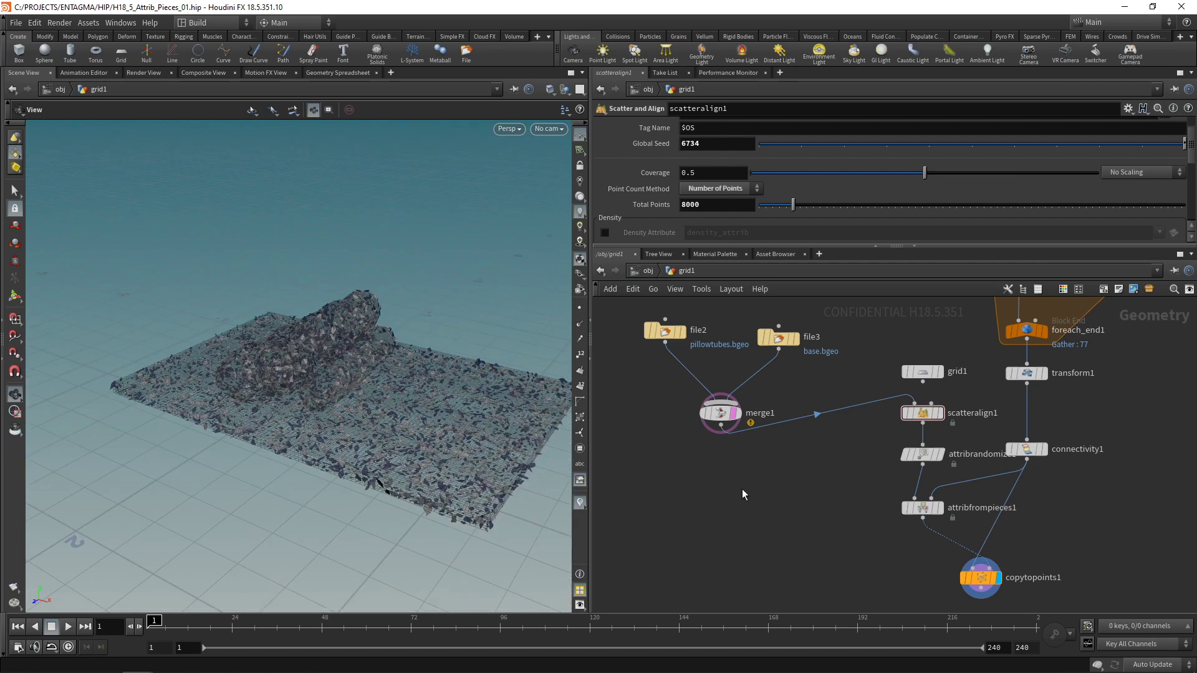
Step: Add a Mask by Feature node below merge1 in the network
{"action": "key", "text": "Tab"}
{"action": "type", "text": "mask"}
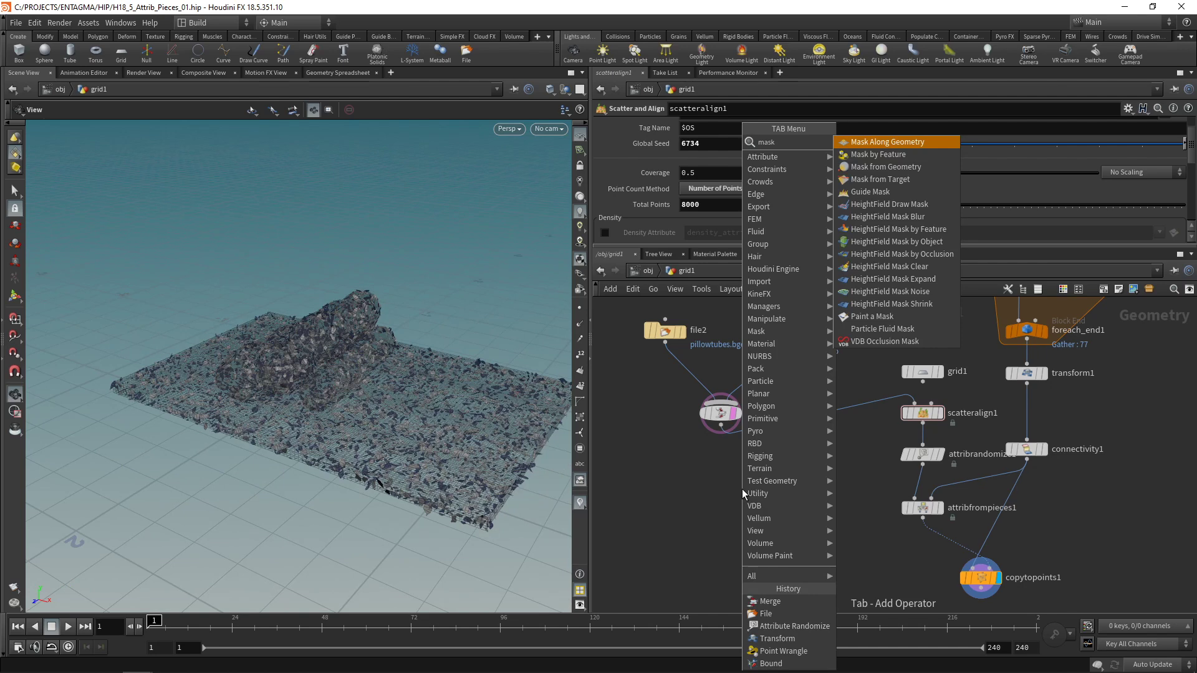
{"action": "key", "text": "Down"}
{"action": "key", "text": "Return"}
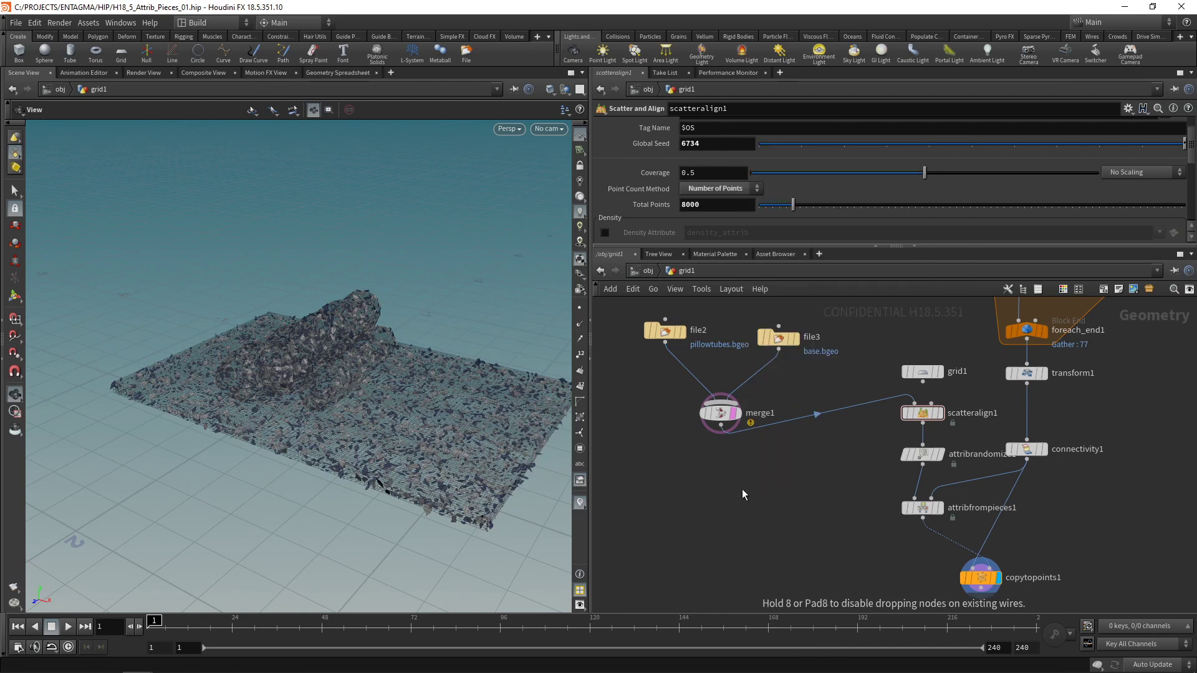
{"action": "left_click", "coordinate": [742, 488]}
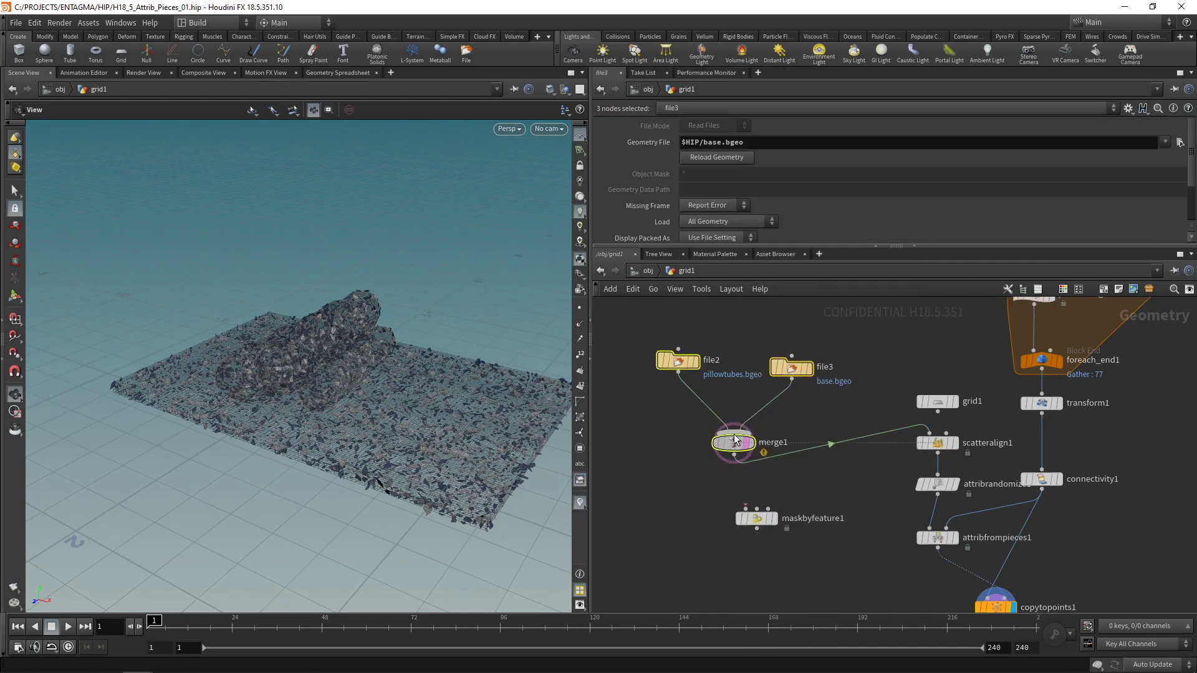
Step: Feed merge1 into the Mask by Feature node and display its mask on the pillow tubes and base
{"action": "left_click_drag", "start_coordinate": [734, 442], "coordinate": [743, 503]}
{"action": "left_click", "coordinate": [738, 475]}
{"action": "key", "text": "Return"}
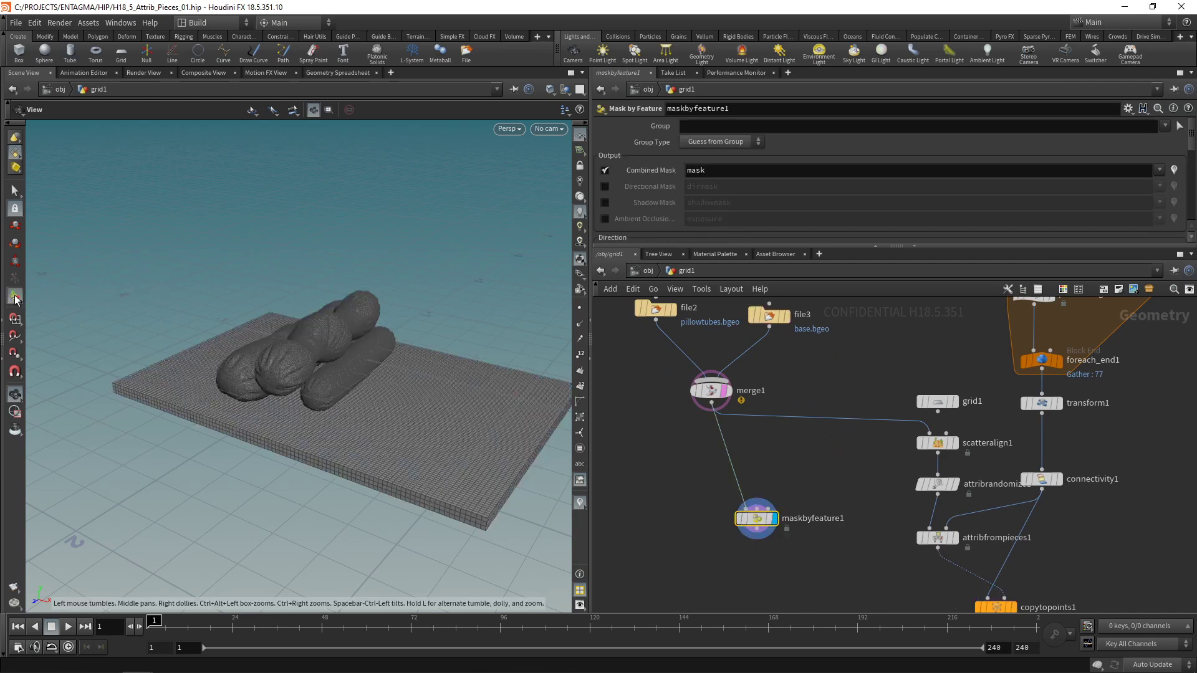
{"action": "mouse_move", "coordinate": [271, 339]}
{"action": "left_mouse_down", "text": "alt"}
{"action": "mouse_move", "coordinate": [307, 372]}
{"action": "mouse_move", "coordinate": [286, 347]}
{"action": "left_mouse_up", "text": "alt"}
{"action": "right_click_drag", "start_coordinate": [336, 400], "coordinate": [465, 412], "text": "alt"}
{"action": "mouse_move", "coordinate": [465, 412]}
{"action": "left_mouse_down", "text": "alt"}
{"action": "mouse_move", "coordinate": [390, 437]}
{"action": "mouse_move", "coordinate": [468, 436]}
{"action": "mouse_move", "coordinate": [479, 402]}
{"action": "left_mouse_up", "text": "alt"}
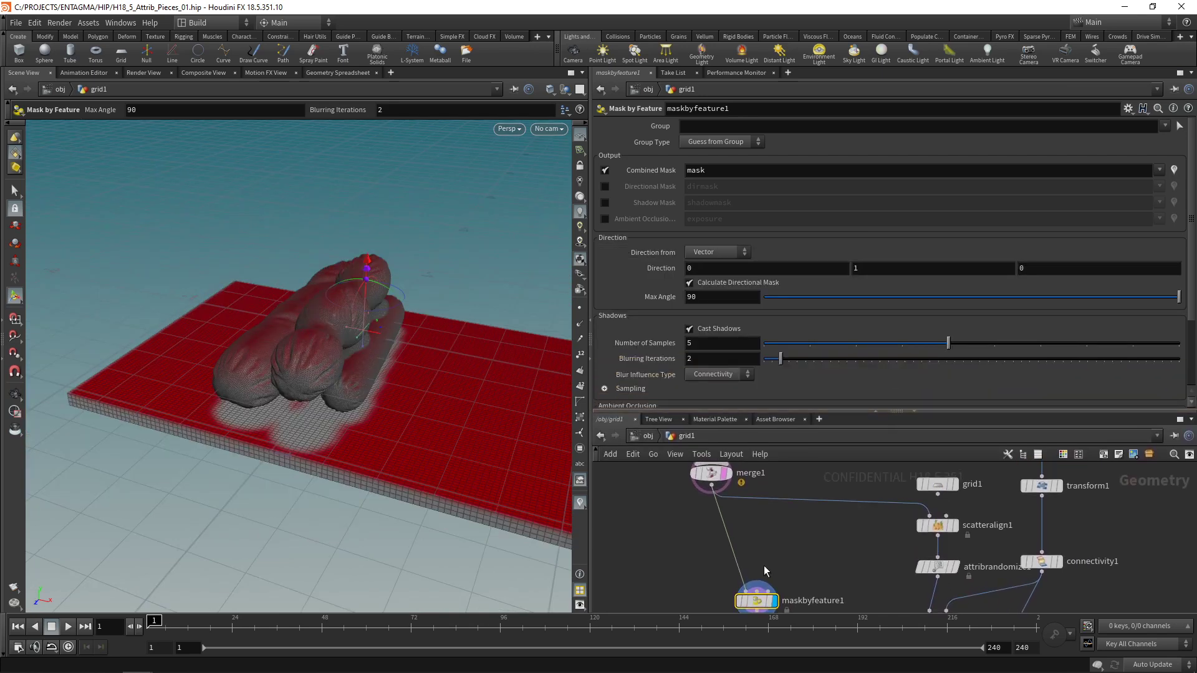
Step: Tilt maskbyfeature1's direction vector sideways to about -0.59, 0.80, 0
{"action": "left_click_drag", "start_coordinate": [760, 599], "coordinate": [757, 539]}
{"action": "left_click_drag", "start_coordinate": [837, 413], "coordinate": [835, 487]}
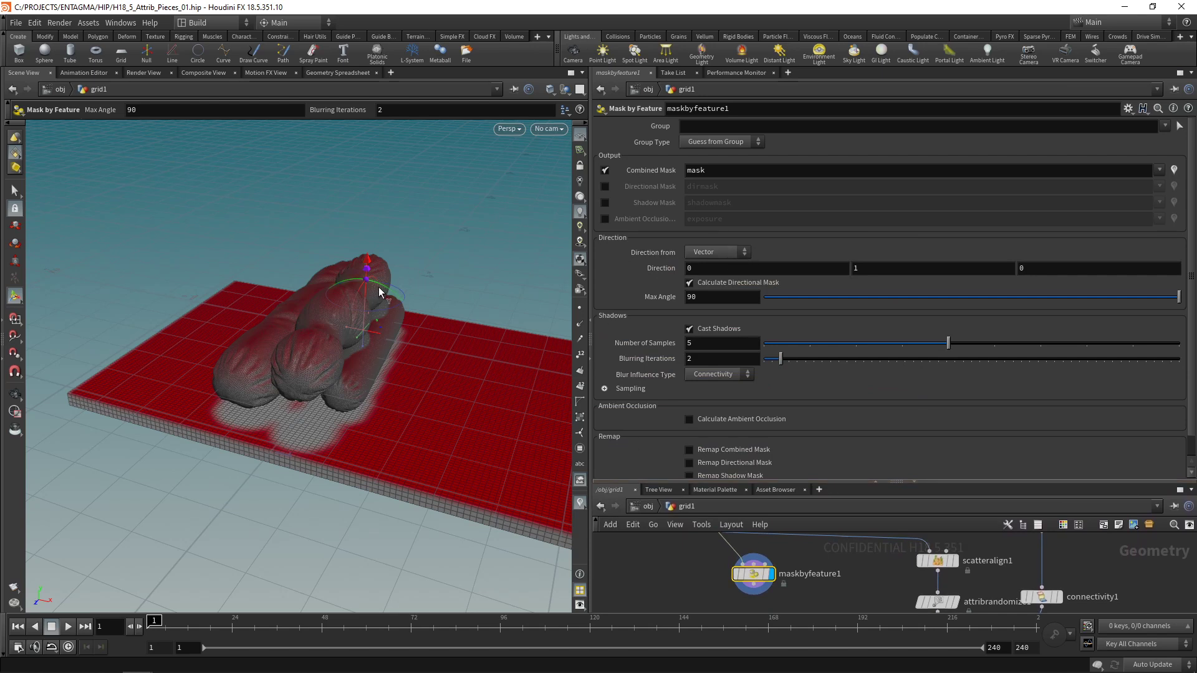
{"action": "mouse_move", "coordinate": [379, 292]}
{"action": "left_mouse_down"}
{"action": "mouse_move", "coordinate": [413, 304]}
{"action": "mouse_move", "coordinate": [424, 324]}
{"action": "mouse_move", "coordinate": [367, 270]}
{"action": "mouse_move", "coordinate": [298, 261]}
{"action": "mouse_move", "coordinate": [339, 260]}
{"action": "left_mouse_up"}
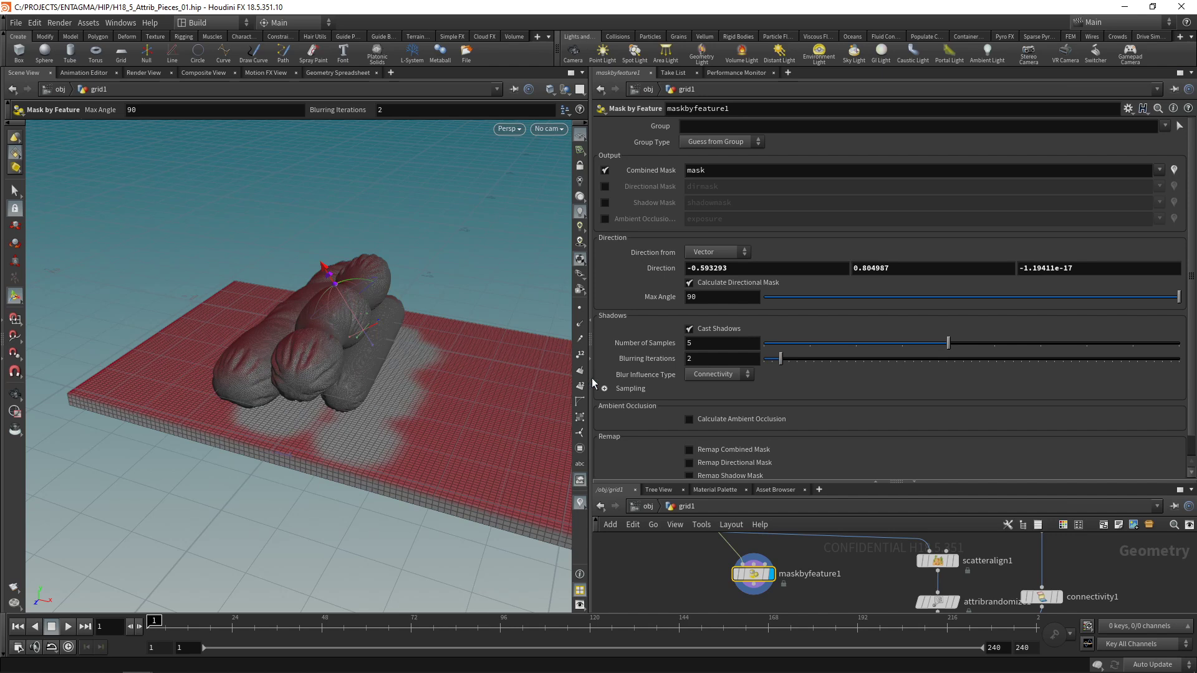
Step: Compare the mask with Cast Shadows turned off and turned back on
{"action": "left_click", "coordinate": [689, 328]}
{"action": "left_click_drag", "start_coordinate": [337, 361], "coordinate": [384, 379], "text": "alt"}
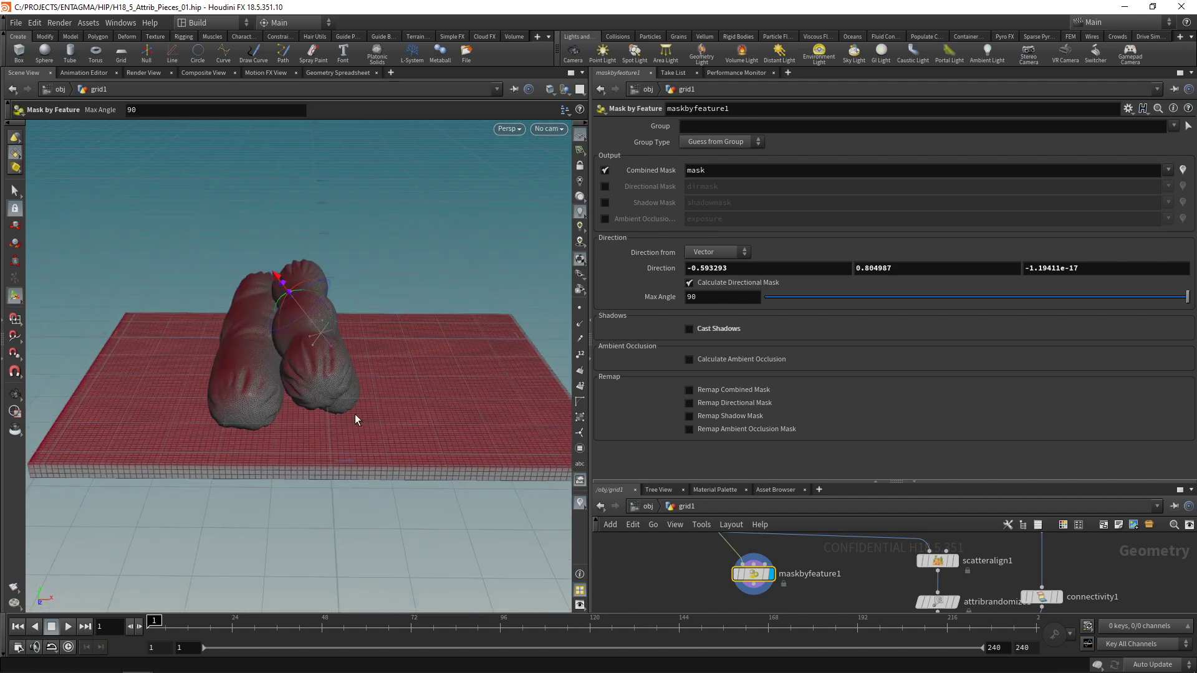
{"action": "left_click", "coordinate": [689, 329]}
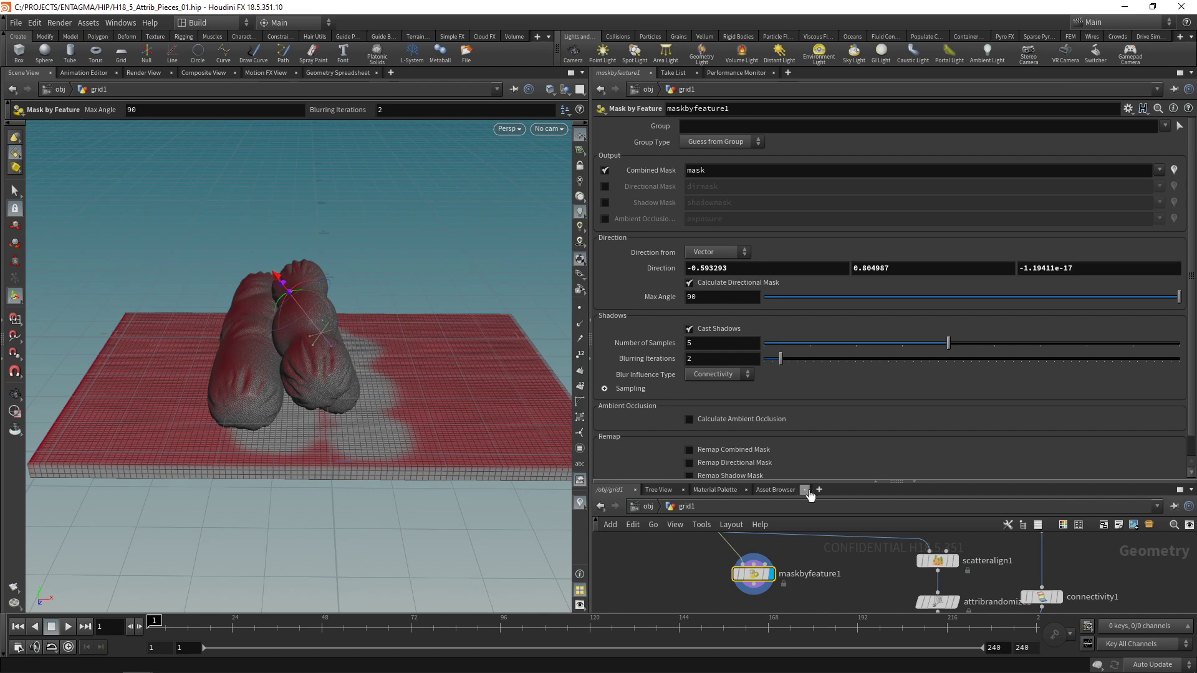
Step: Connect maskbyfeature1's output to scatteralign1's surface input
{"action": "left_click_drag", "start_coordinate": [804, 482], "coordinate": [804, 333]}
{"action": "left_click_drag", "start_coordinate": [753, 511], "coordinate": [926, 486]}
{"action": "left_click", "coordinate": [928, 482]}
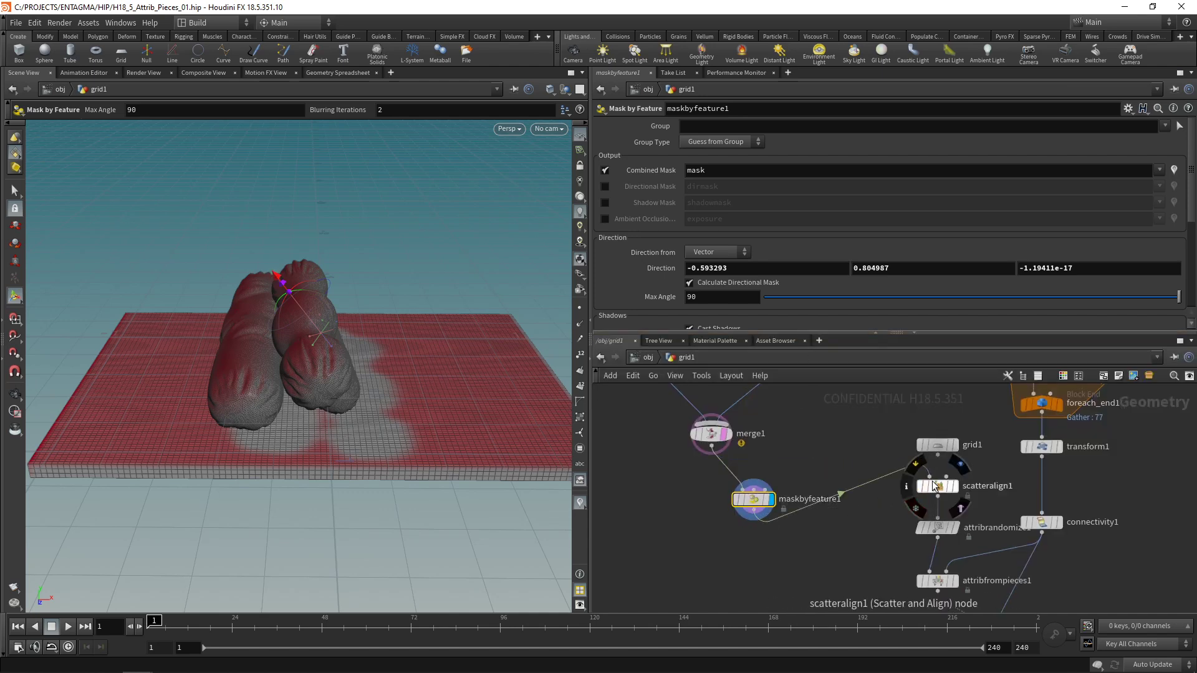
Step: Enable scatteralign1's Density Attribute and set it to mask, matching maskbyfeature1's combined mask name
{"action": "left_click", "coordinate": [944, 484]}
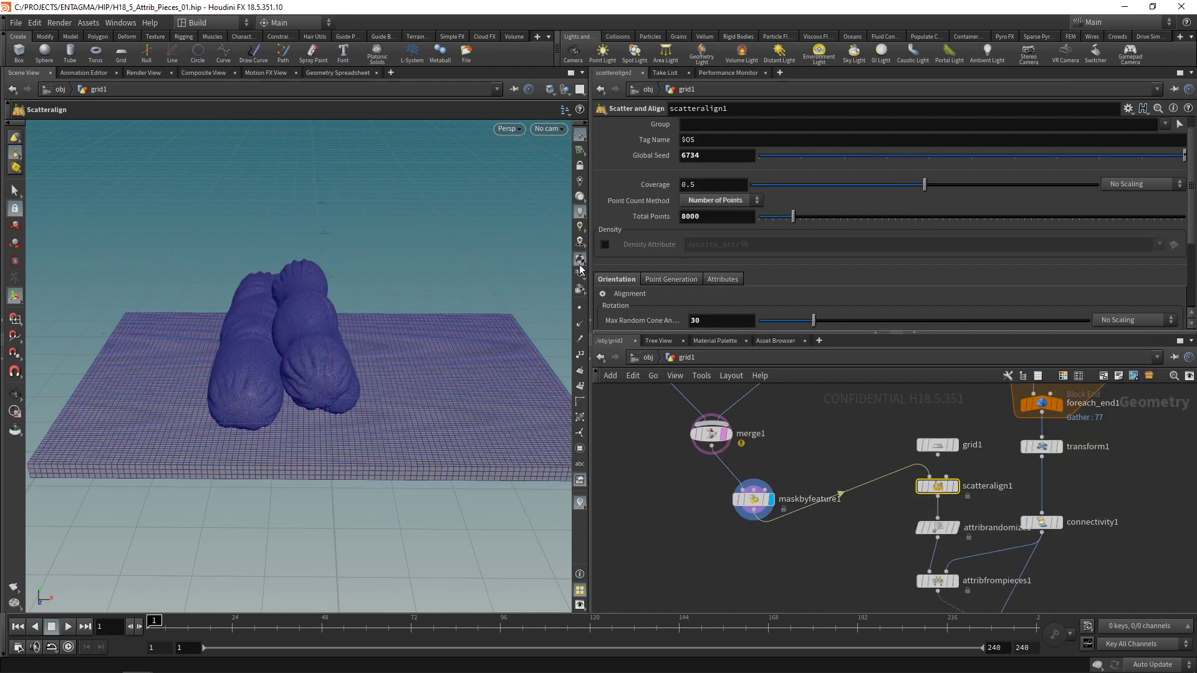
{"action": "left_click", "coordinate": [604, 243]}
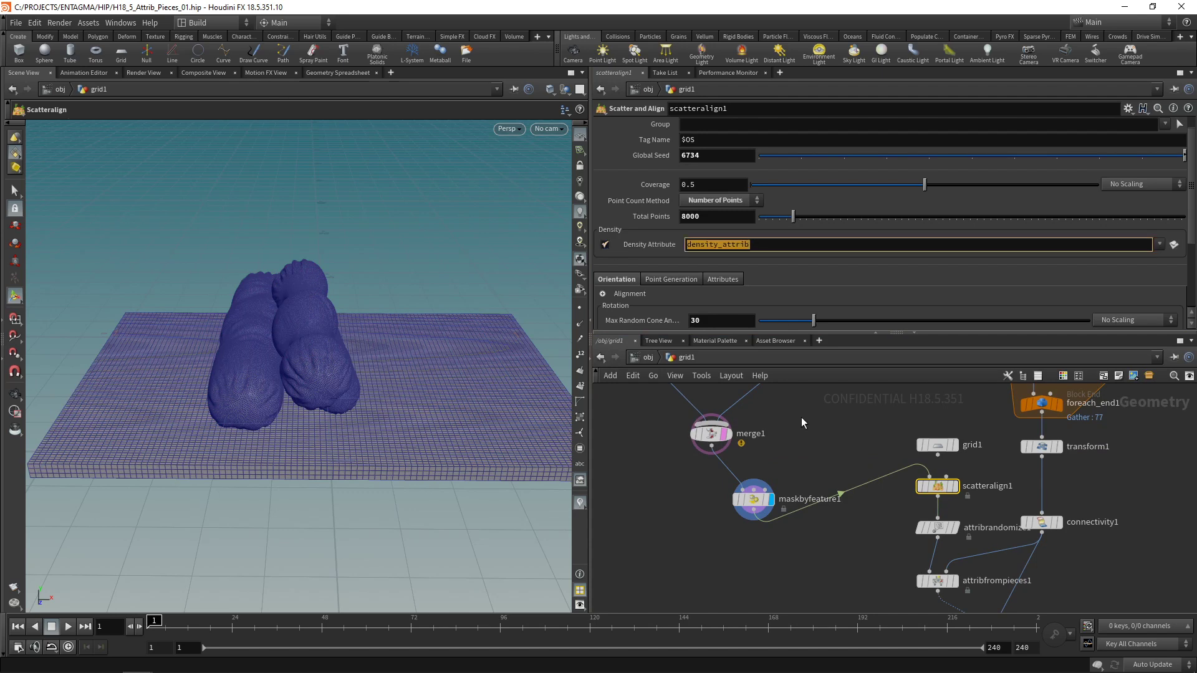
{"action": "left_click", "coordinate": [753, 498]}
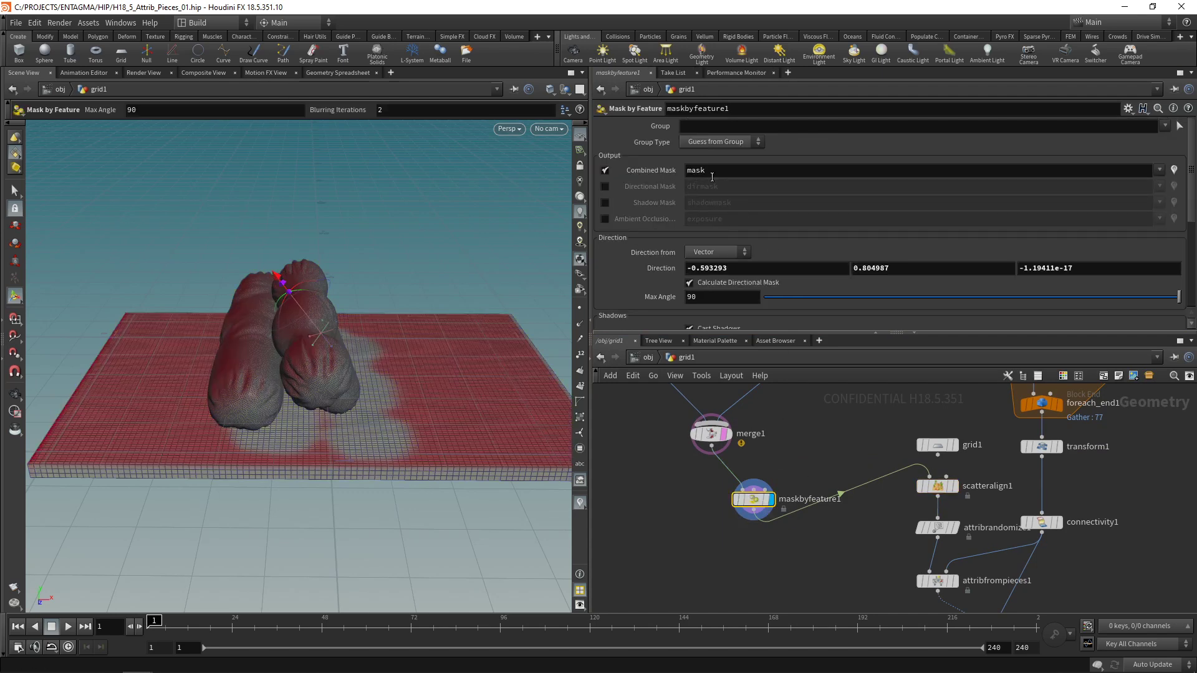
{"action": "left_click", "coordinate": [938, 486]}
{"action": "double_click", "coordinate": [711, 244]}
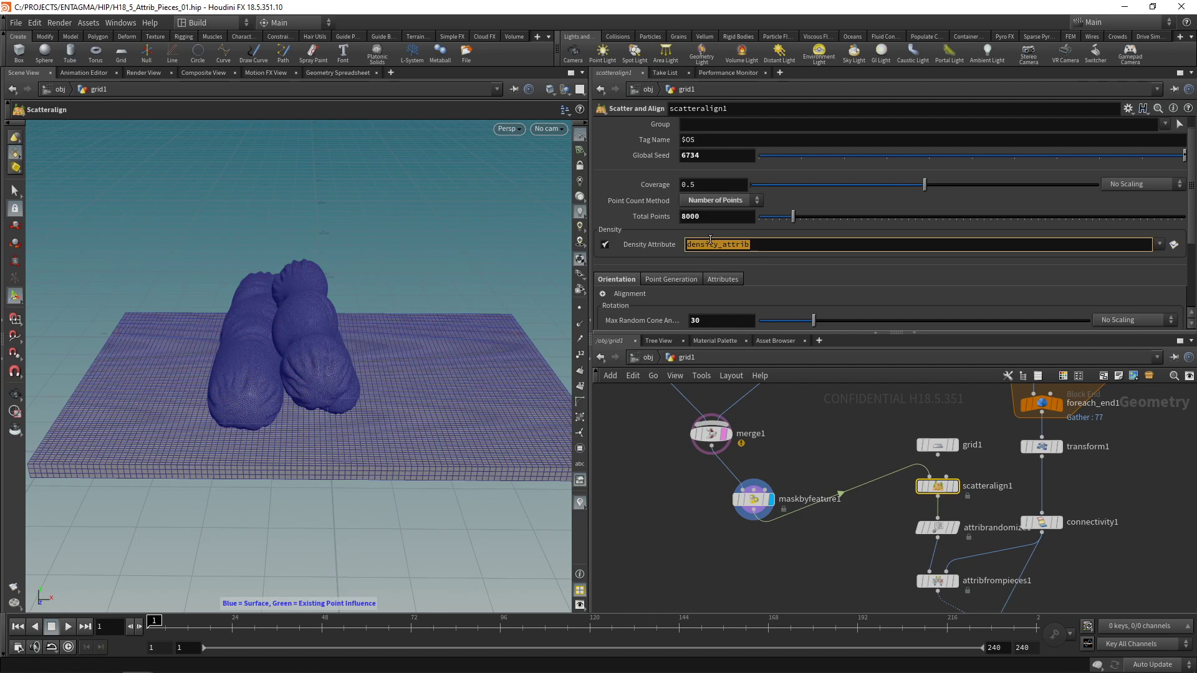
{"action": "type", "text": "mask"}
{"action": "key", "text": "Return"}
Step: Display copytopoints1 and view the mask-driven leaf distribution around the pillow tubes
{"action": "middle_click_drag", "start_coordinate": [985, 595], "coordinate": [951, 501]}
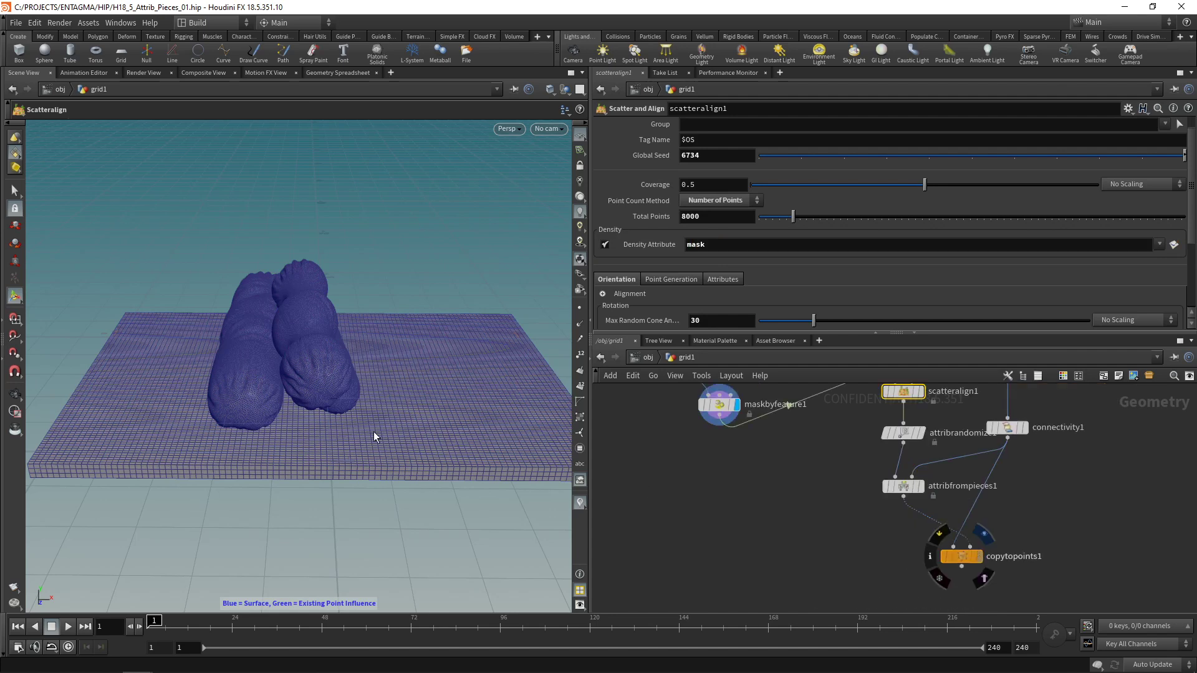
{"action": "key", "text": "Escape"}
{"action": "left_click_drag", "start_coordinate": [374, 436], "coordinate": [347, 416]}
{"action": "key", "text": "Return"}
{"action": "left_click_drag", "start_coordinate": [259, 402], "coordinate": [301, 425]}
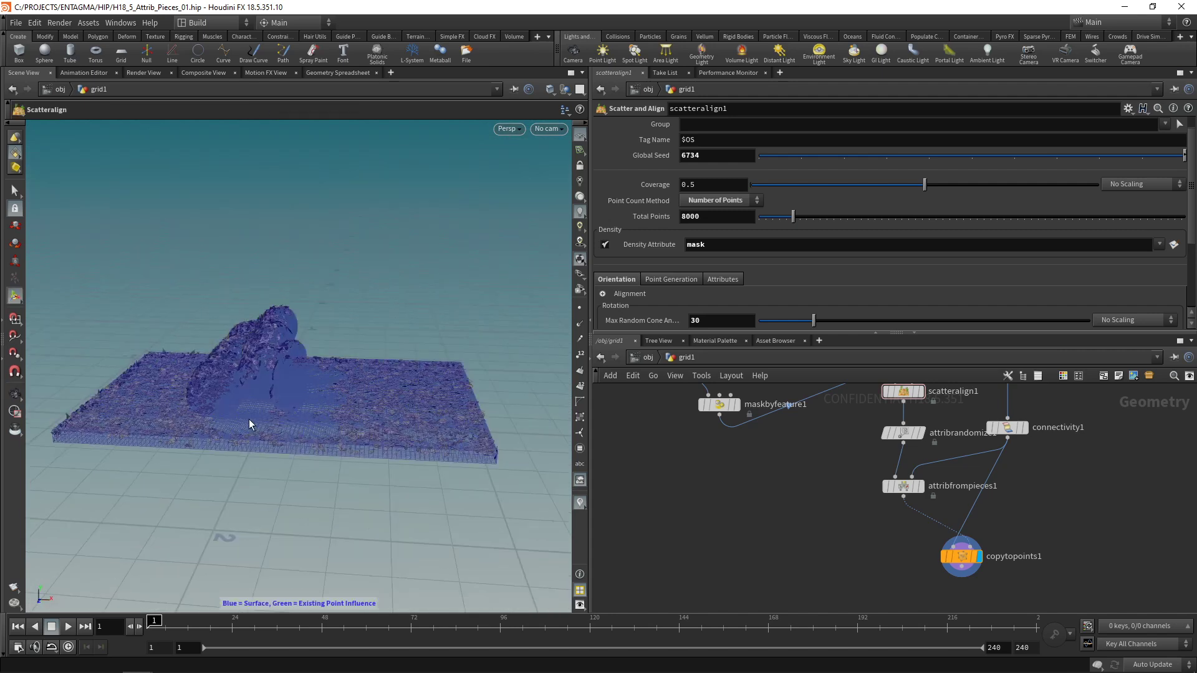
Step: Display maskbyfeature1 and replace its directional mask and cast shadows with calculated ambient occlusion
{"action": "middle_click_drag", "start_coordinate": [751, 492], "coordinate": [755, 553]}
{"action": "left_click", "coordinate": [725, 466]}
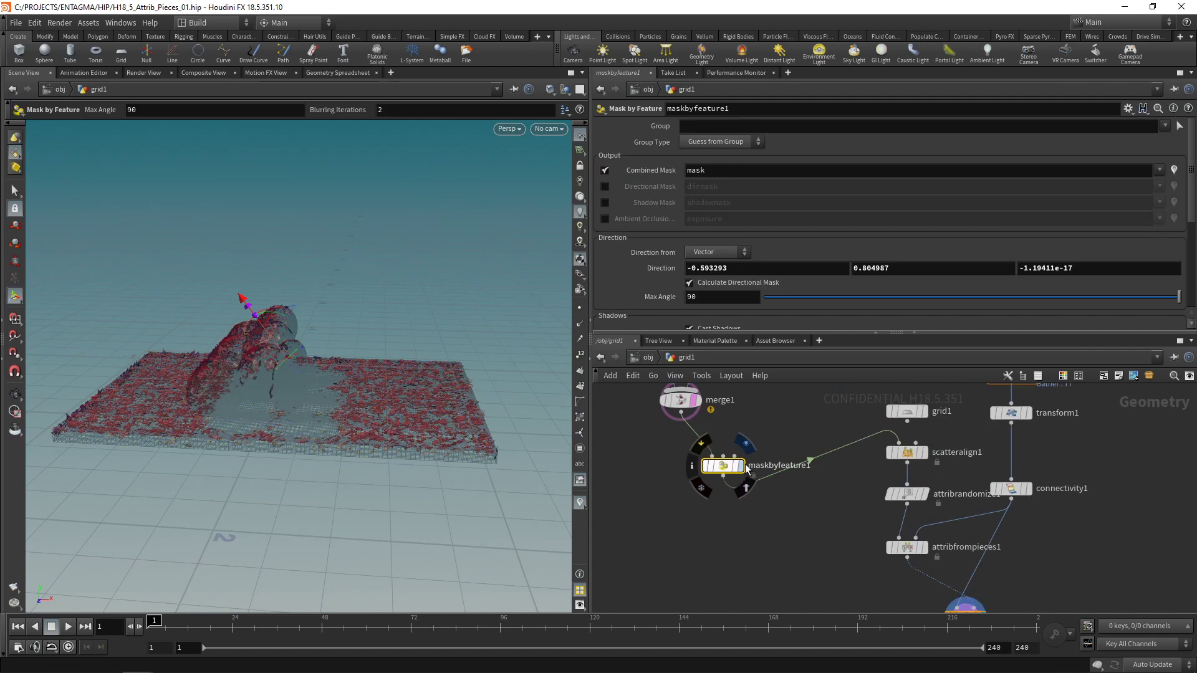
{"action": "left_click", "coordinate": [740, 468]}
{"action": "scroll", "coordinate": [798, 187], "scroll_direction": "down", "scroll_amount": 5}
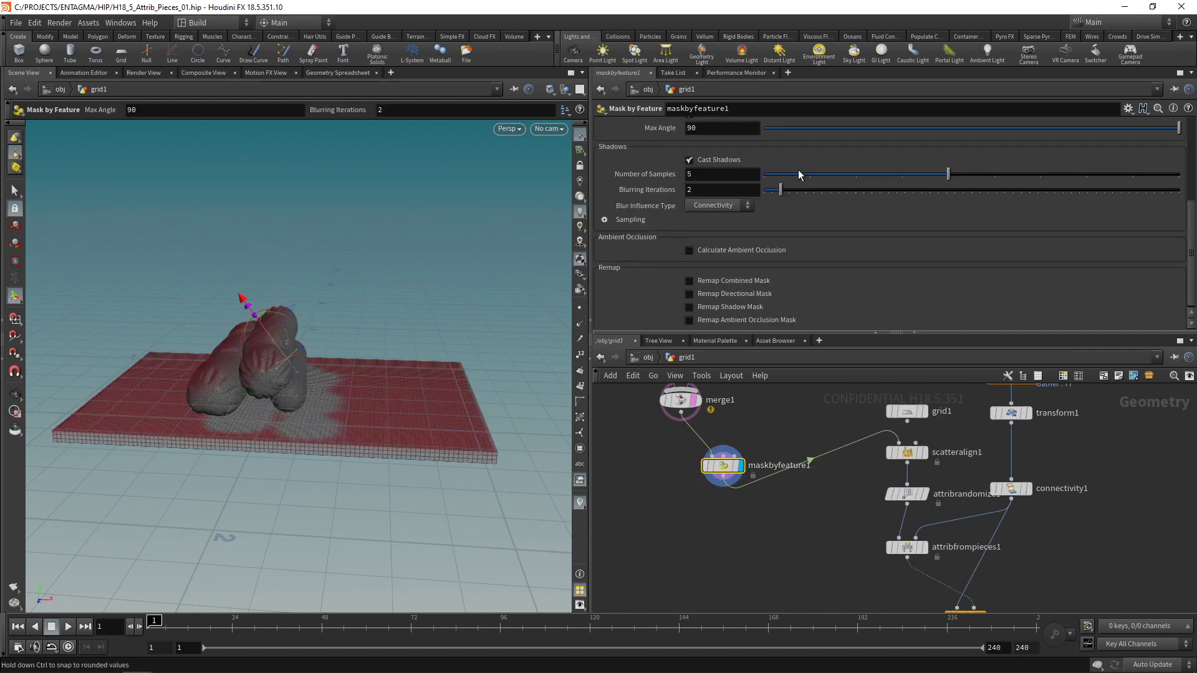
{"action": "left_click", "coordinate": [689, 159]}
{"action": "scroll", "coordinate": [696, 202], "scroll_direction": "up", "scroll_amount": 3}
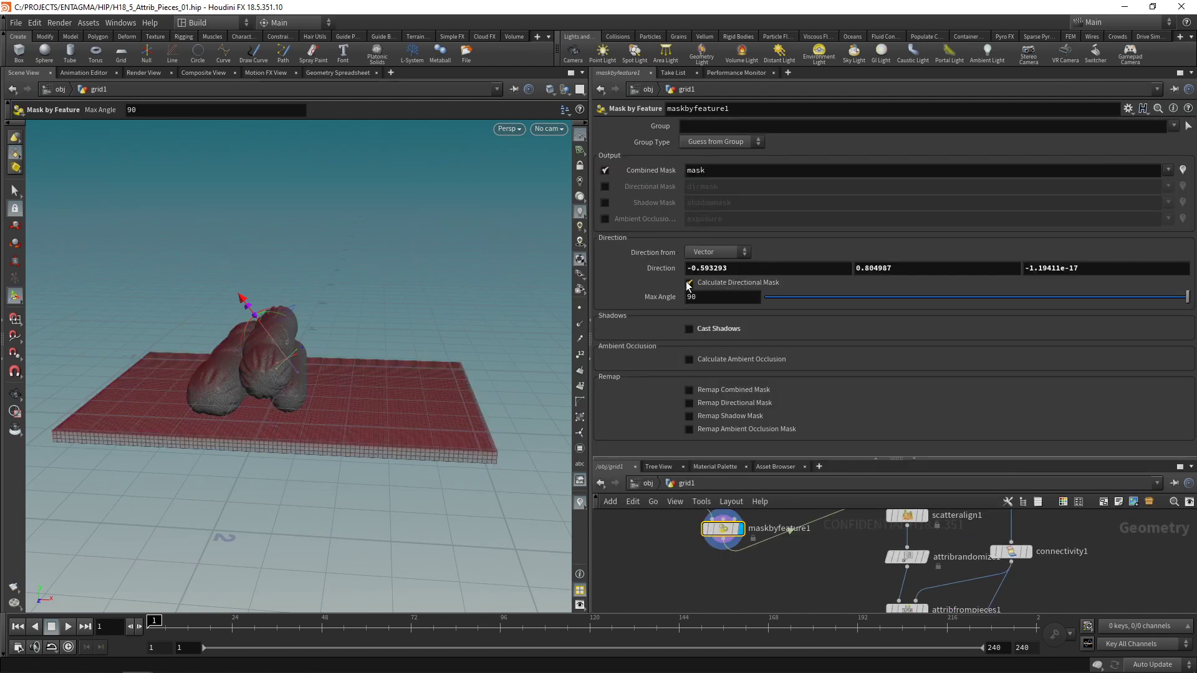
{"action": "left_click", "coordinate": [690, 283]}
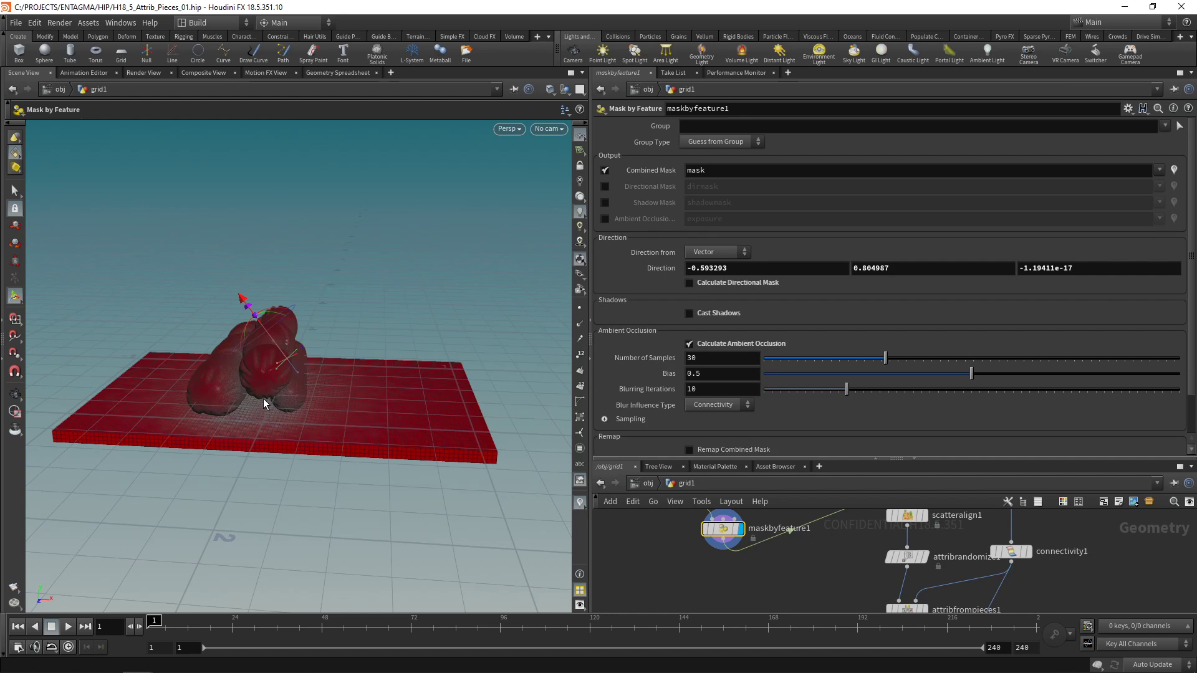
Step: Examine the ambient occlusion mask up close and the leaf scatter it drives on copytopoints1
{"action": "mouse_move", "coordinate": [257, 397]}
{"action": "left_mouse_down", "text": "alt"}
{"action": "mouse_move", "coordinate": [208, 396]}
{"action": "mouse_move", "coordinate": [251, 405]}
{"action": "left_mouse_up", "text": "alt"}
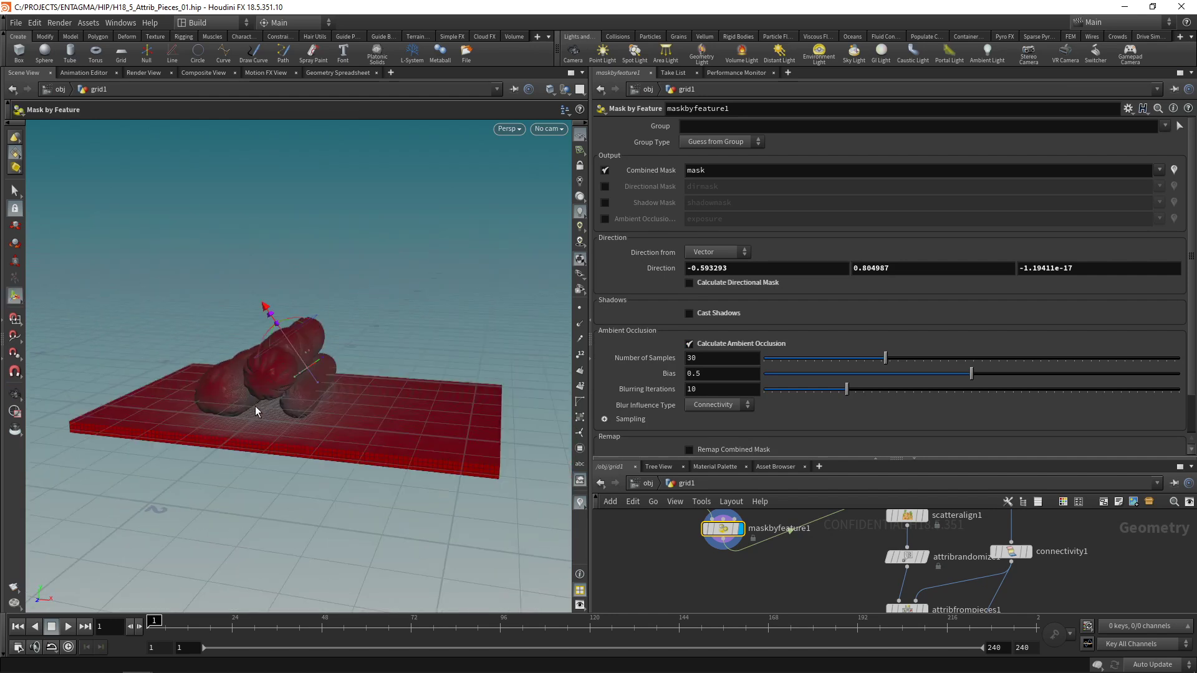
{"action": "right_click_drag", "start_coordinate": [263, 406], "coordinate": [377, 361], "text": "alt"}
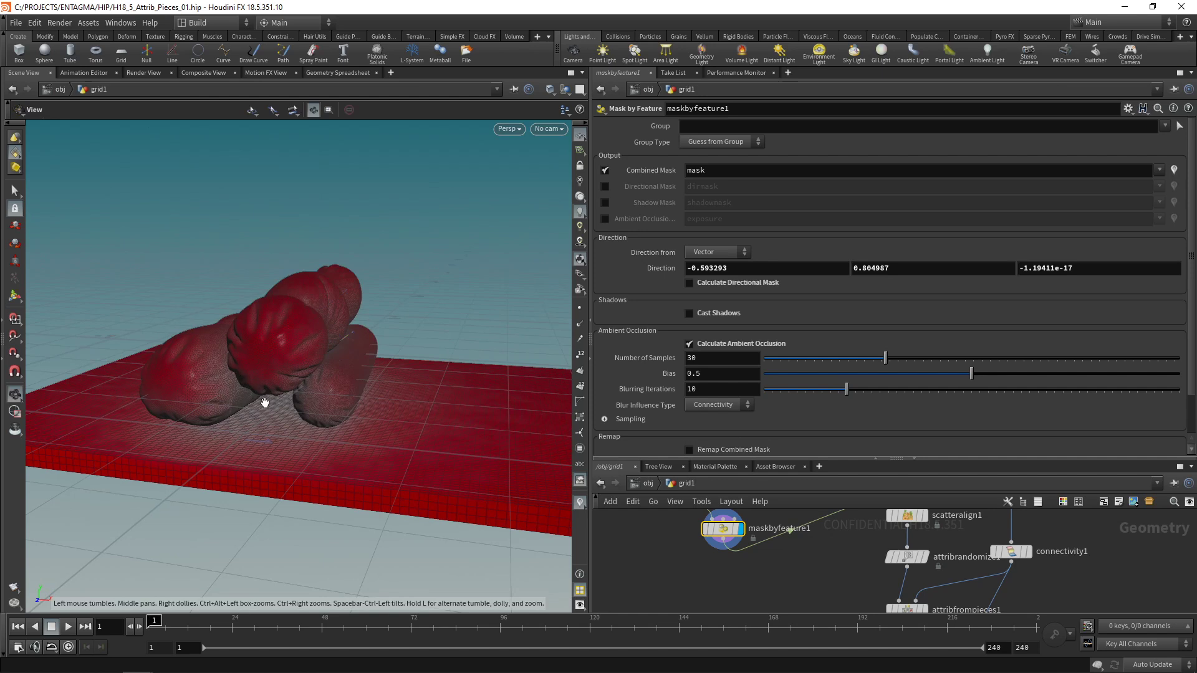
{"action": "left_click_drag", "start_coordinate": [265, 403], "coordinate": [226, 425], "text": "alt"}
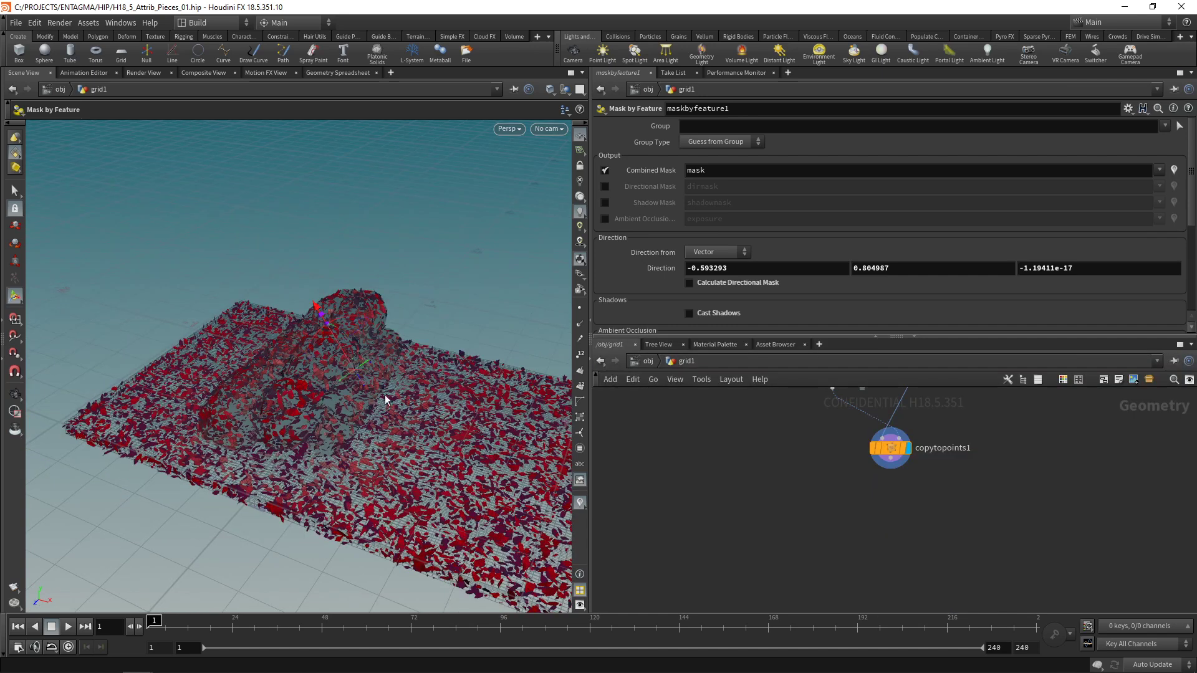
{"action": "middle_click_drag", "start_coordinate": [696, 469], "coordinate": [773, 568]}
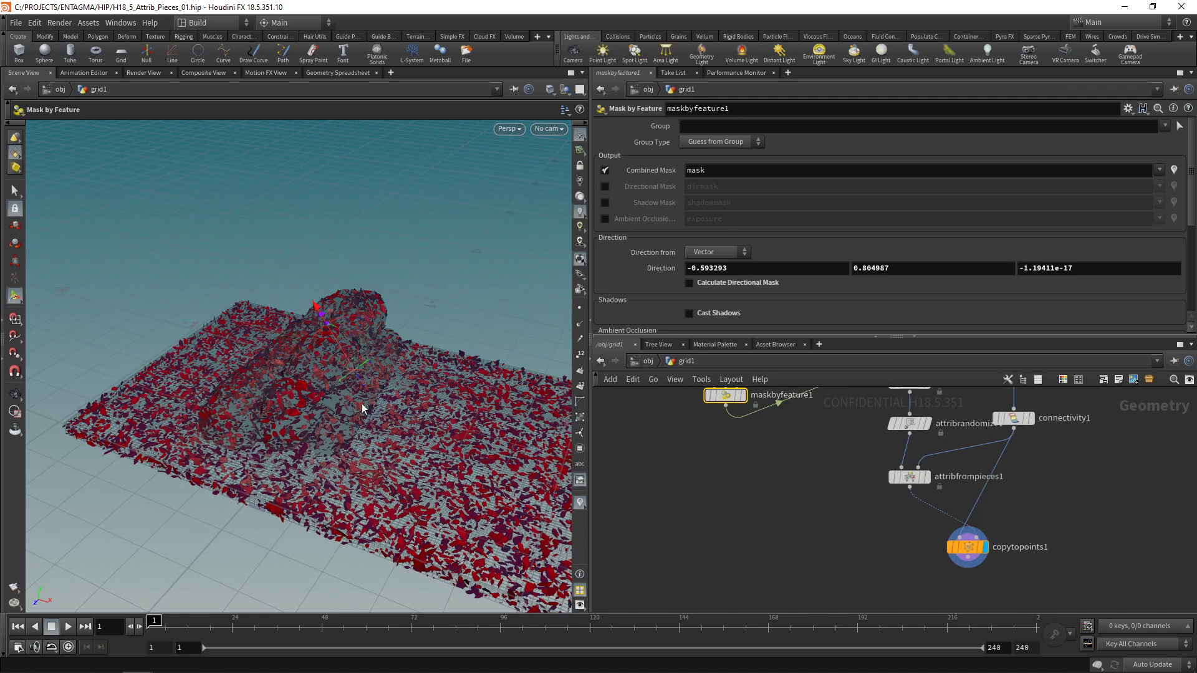
Step: Restore maskbyfeature1's directional mask and cast shadows, disable ambient occlusion, and inspect the leaves on the tubes up close
{"action": "middle_click_drag", "start_coordinate": [698, 443], "coordinate": [706, 503]}
{"action": "left_click_drag", "start_coordinate": [706, 337], "coordinate": [710, 466]}
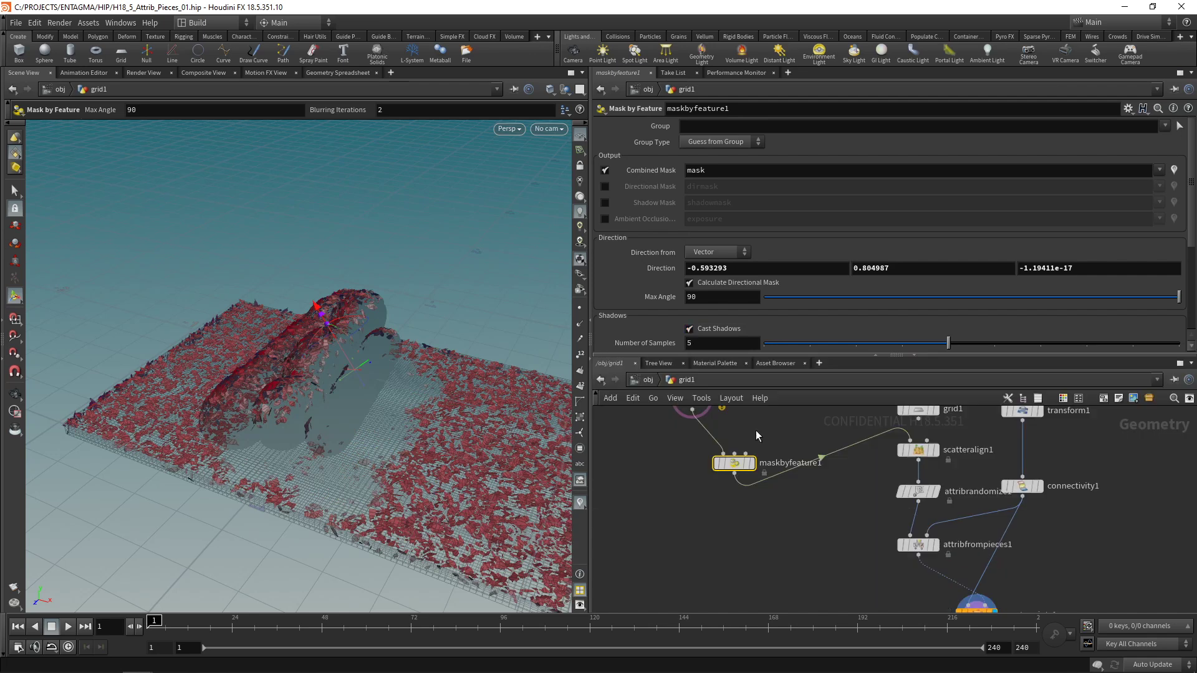
{"action": "left_click_drag", "start_coordinate": [532, 473], "coordinate": [246, 385]}
{"action": "right_click_drag", "start_coordinate": [246, 385], "coordinate": [268, 393]}
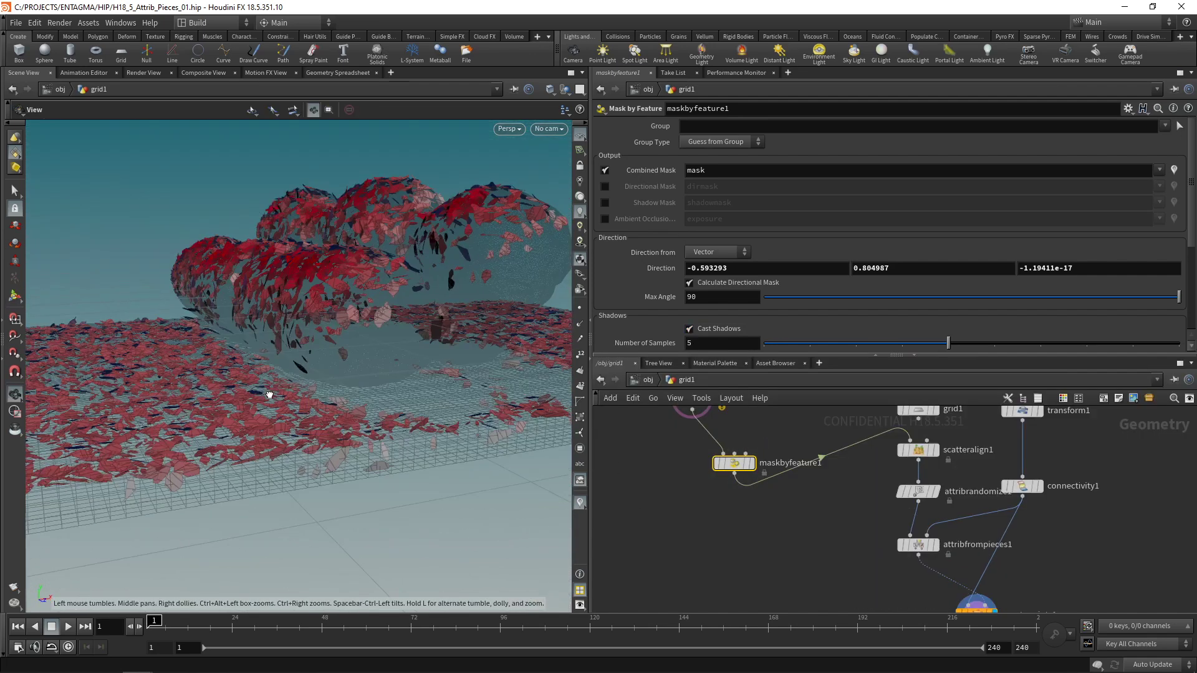
{"action": "left_click_drag", "start_coordinate": [267, 392], "coordinate": [395, 380]}
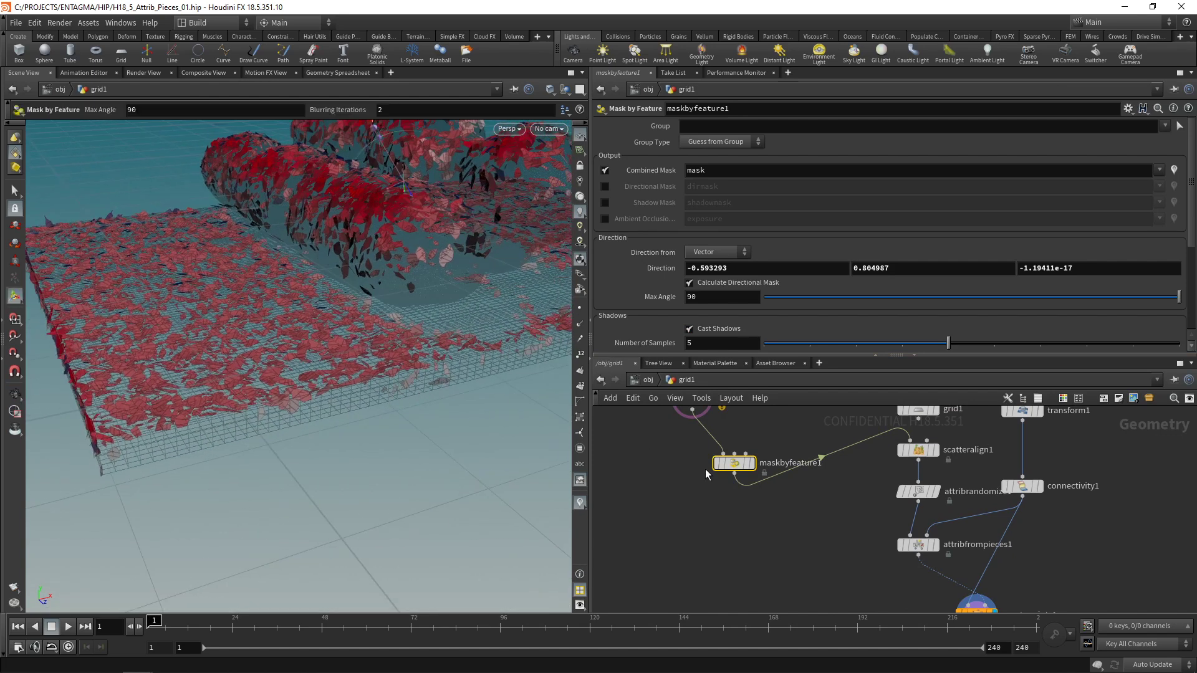
Step: Display maskbyfeature1, enable Remap Directional Mask, and narrow its ramp to rise from just under halfway to about 70 percent
{"action": "left_click", "coordinate": [753, 463]}
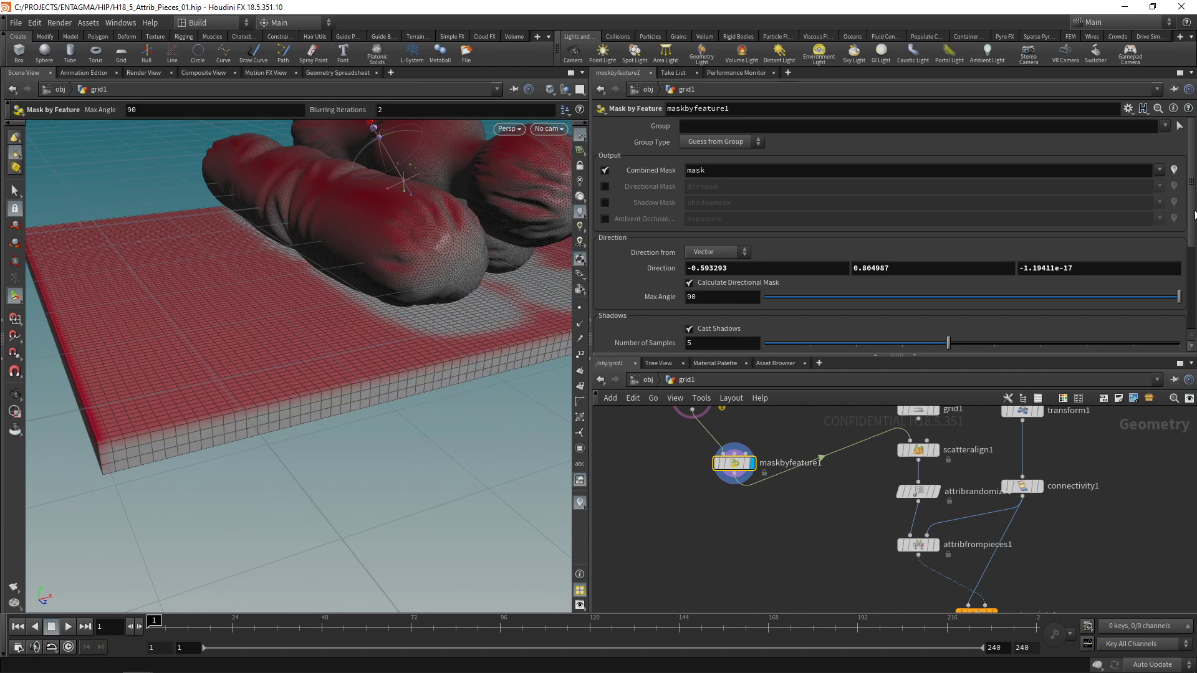
{"action": "left_click_drag", "start_coordinate": [1194, 214], "coordinate": [1194, 300]}
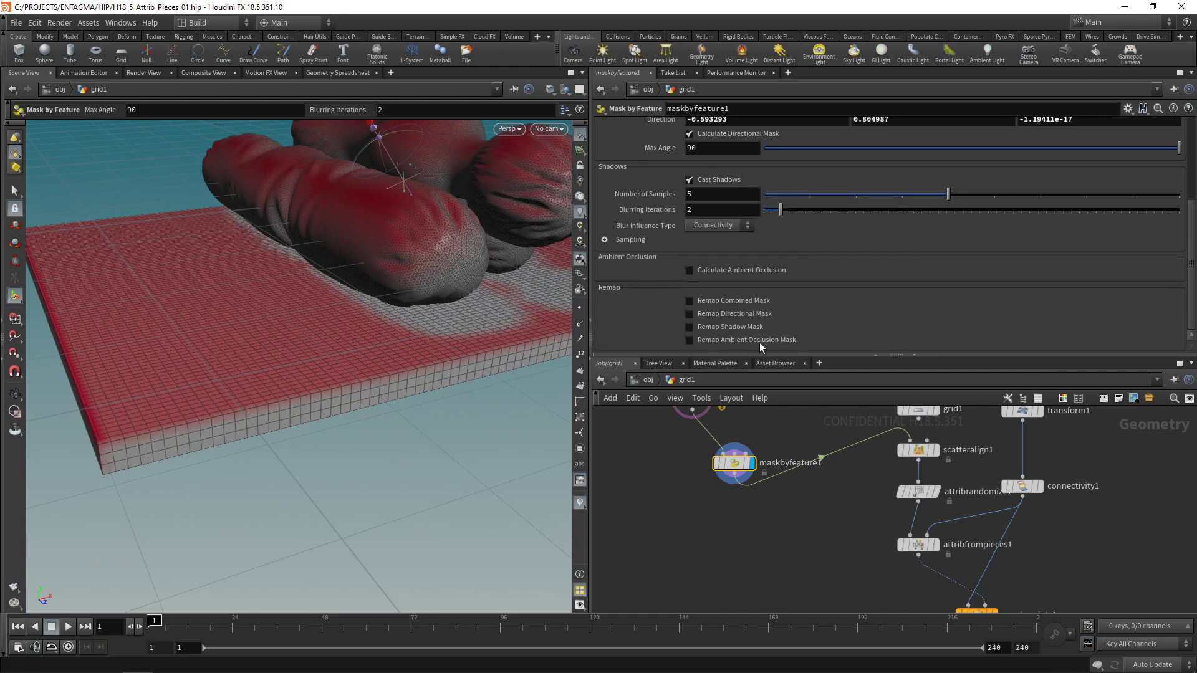
{"action": "left_click", "coordinate": [690, 315]}
{"action": "scroll", "coordinate": [694, 310], "scroll_direction": "down", "scroll_amount": 1}
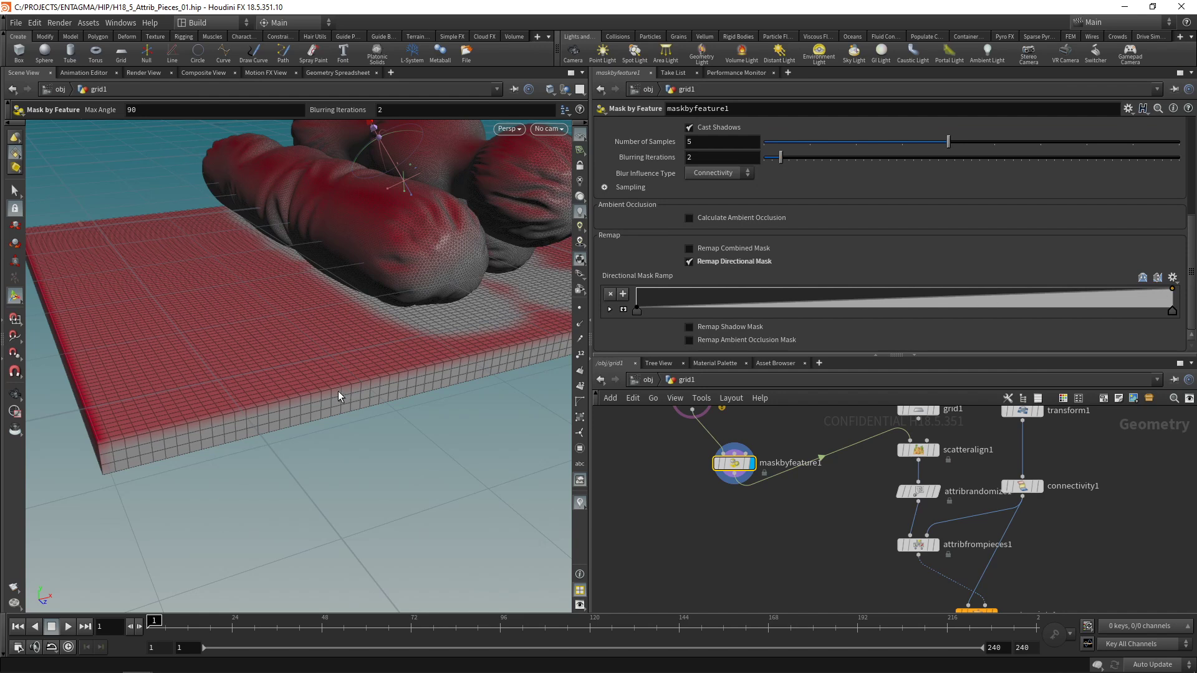
{"action": "left_click_drag", "start_coordinate": [637, 312], "coordinate": [876, 313]}
{"action": "left_click", "coordinate": [1172, 313]}
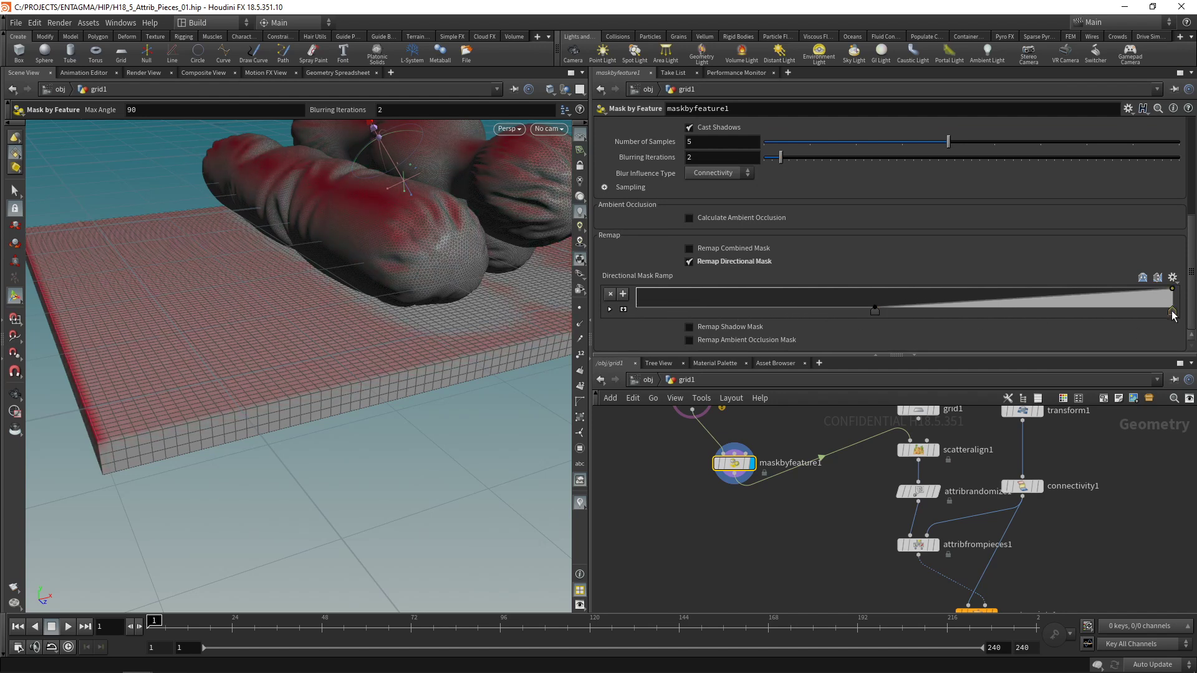
{"action": "left_click_drag", "start_coordinate": [1173, 313], "coordinate": [1012, 310]}
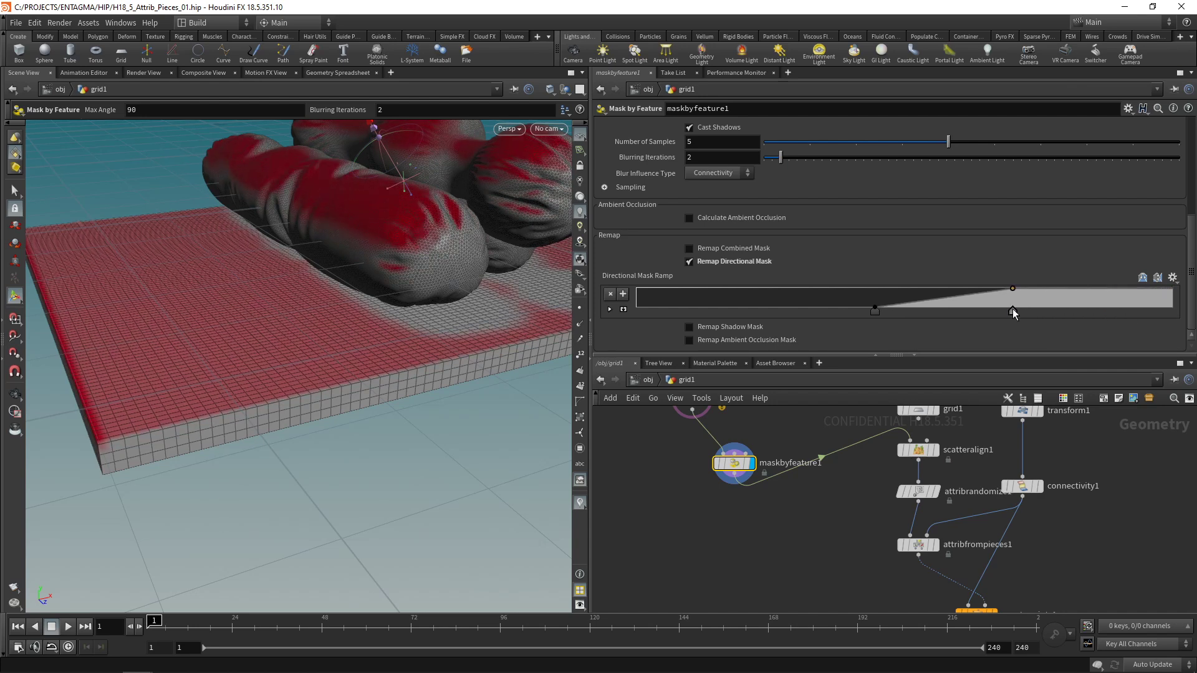
Step: Display copytopoints1 and shift the directional mask ramp's rise to run from about halfway to 80 percent
{"action": "middle_click_drag", "start_coordinate": [880, 582], "coordinate": [848, 512]}
{"action": "left_click", "coordinate": [963, 548]}
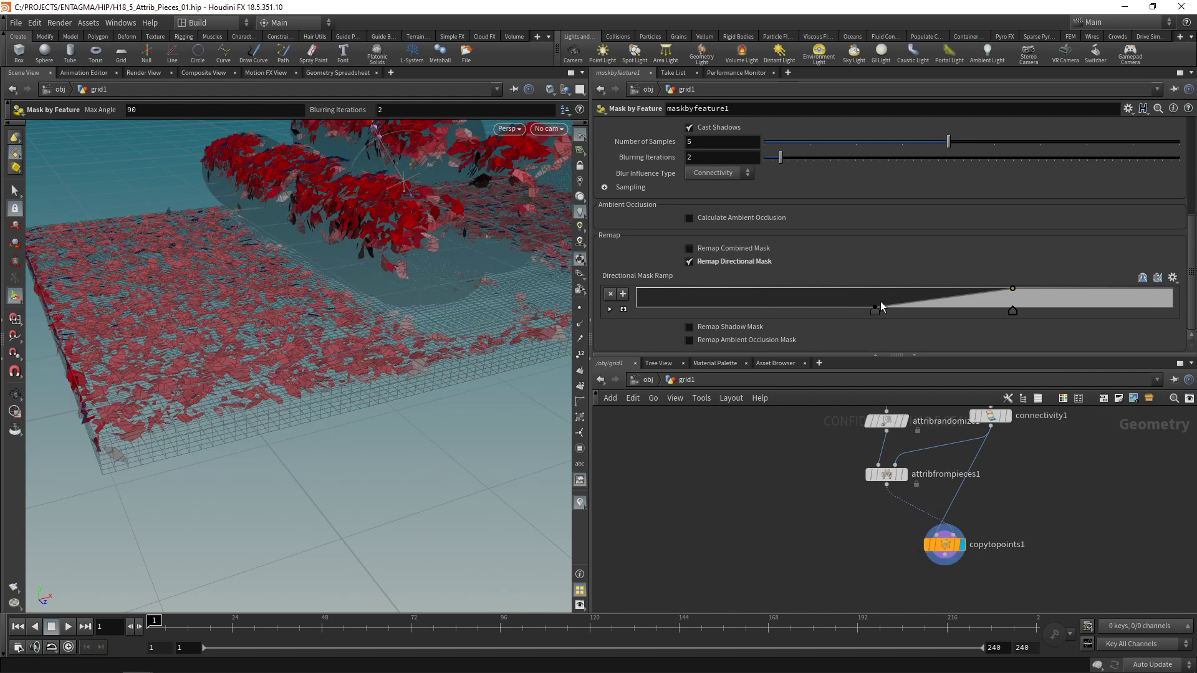
{"action": "left_click_drag", "start_coordinate": [877, 312], "coordinate": [917, 312]}
{"action": "left_click_drag", "start_coordinate": [1013, 310], "coordinate": [1065, 310]}
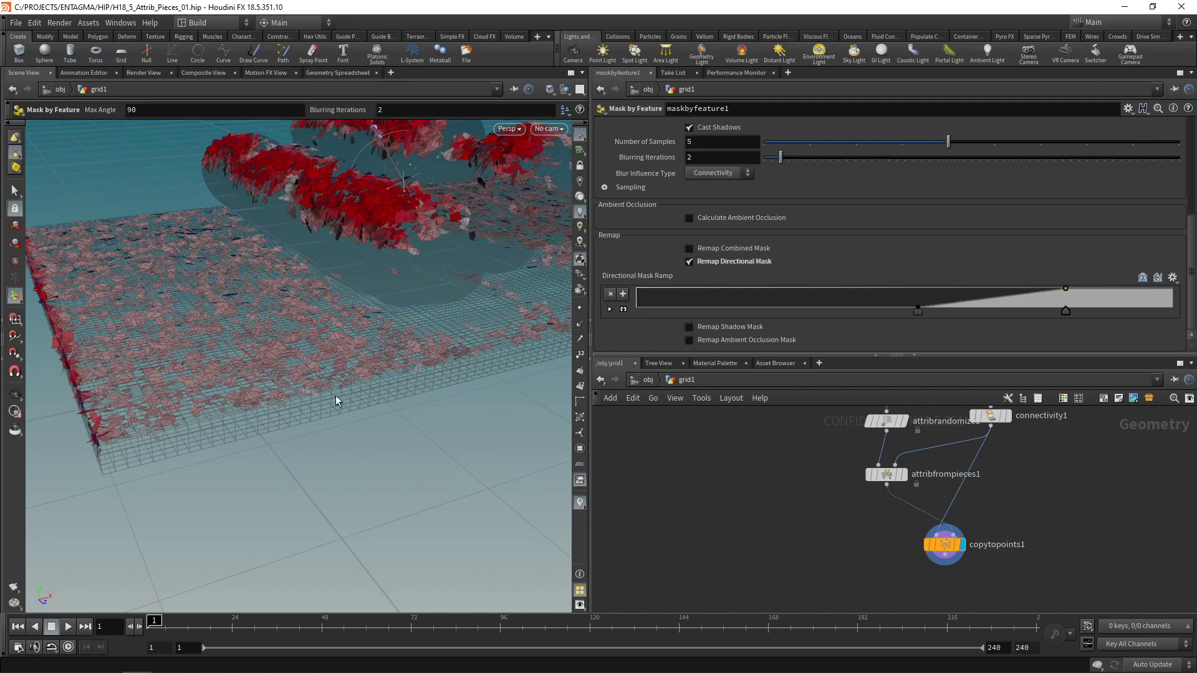
{"action": "left_click_drag", "start_coordinate": [337, 401], "coordinate": [393, 412], "text": "alt"}
Step: Tidy the network layout by moving the scatter branch farther away from copytopoints1
{"action": "scroll", "coordinate": [819, 574], "scroll_direction": "down", "scroll_amount": 5}
{"action": "left_click_drag", "start_coordinate": [716, 544], "coordinate": [804, 434]}
{"action": "left_click_drag", "start_coordinate": [844, 488], "coordinate": [840, 490]}
{"action": "key", "text": "Delete"}
{"action": "left_click_drag", "start_coordinate": [787, 540], "coordinate": [698, 432]}
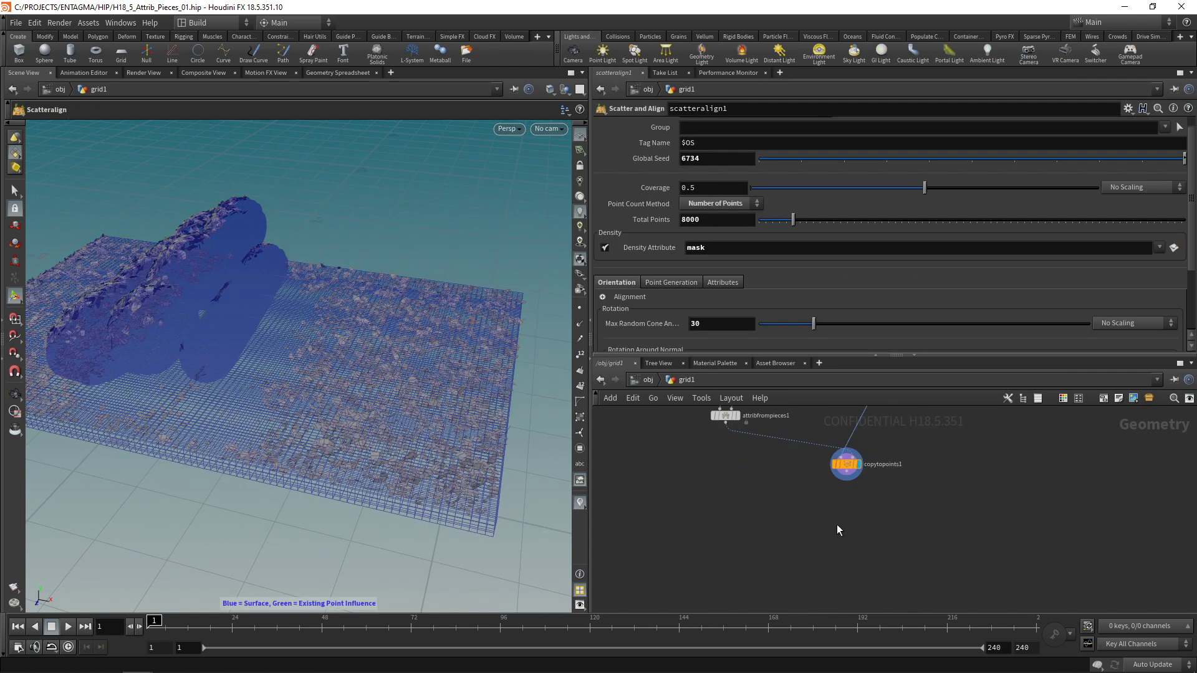
Step: Append a Null node to copytopoints1 and name it OUT_leaves
{"action": "key", "text": "Tab"}
{"action": "type", "text": "null"}
{"action": "key", "text": "Return"}
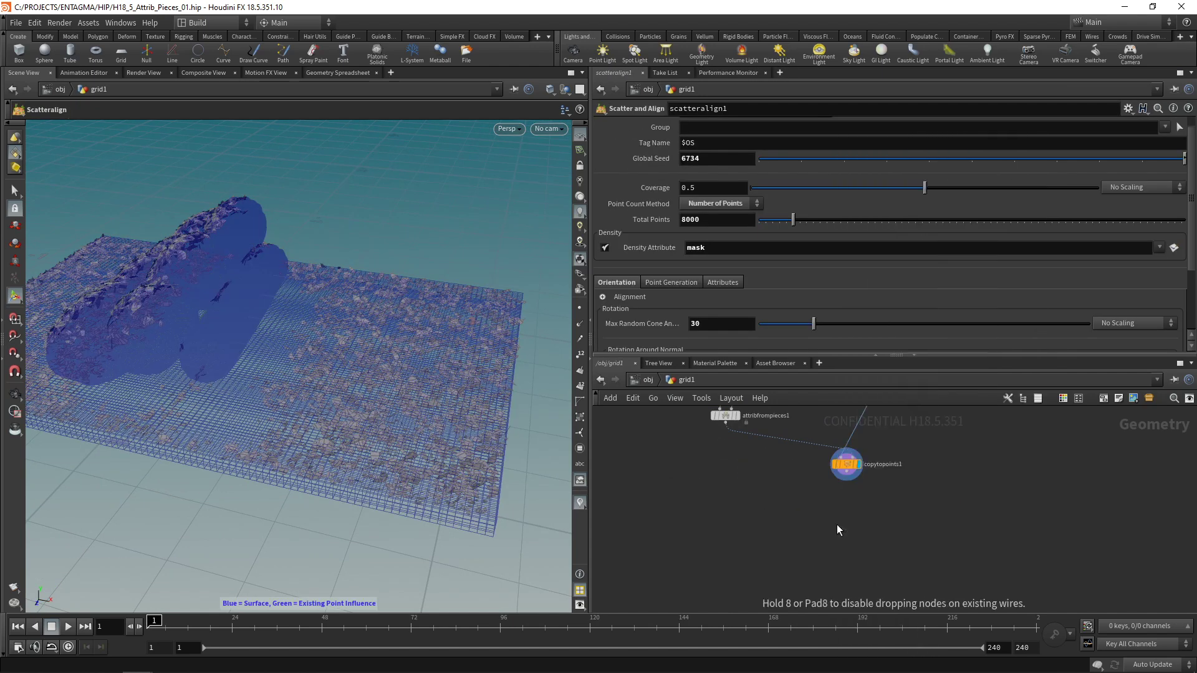
{"action": "left_click", "coordinate": [836, 525]}
{"action": "double_click", "coordinate": [860, 524]}
{"action": "type", "text": "OUT_lea"}
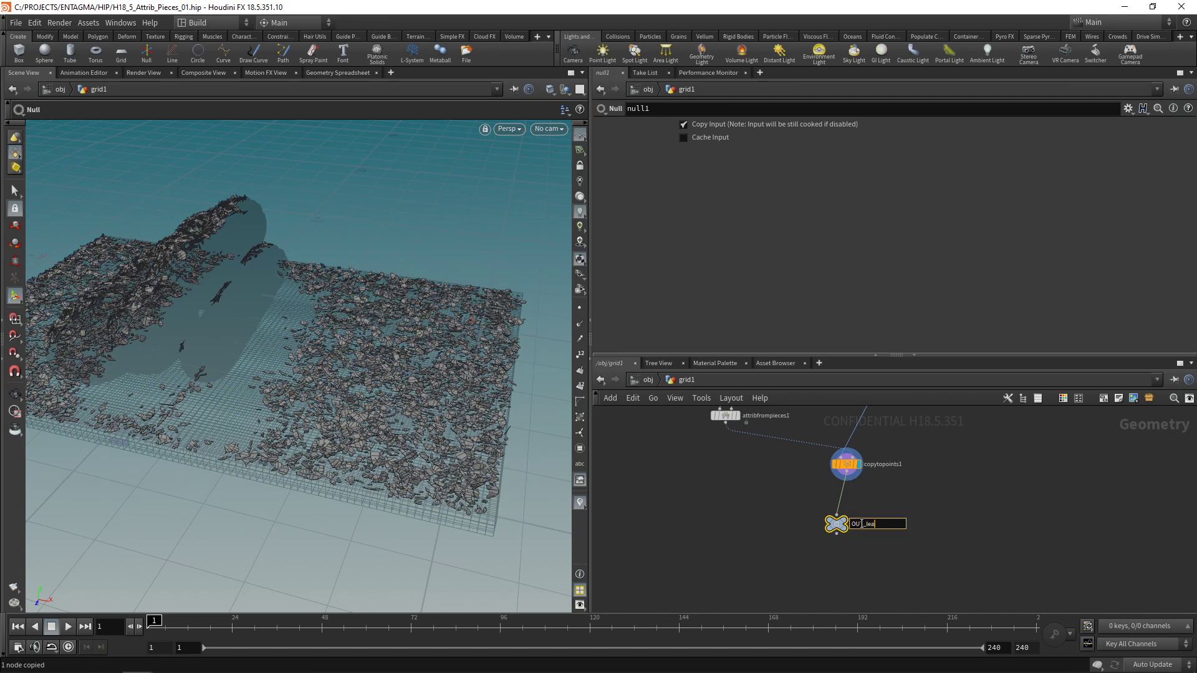
{"action": "key", "text": "Return"}
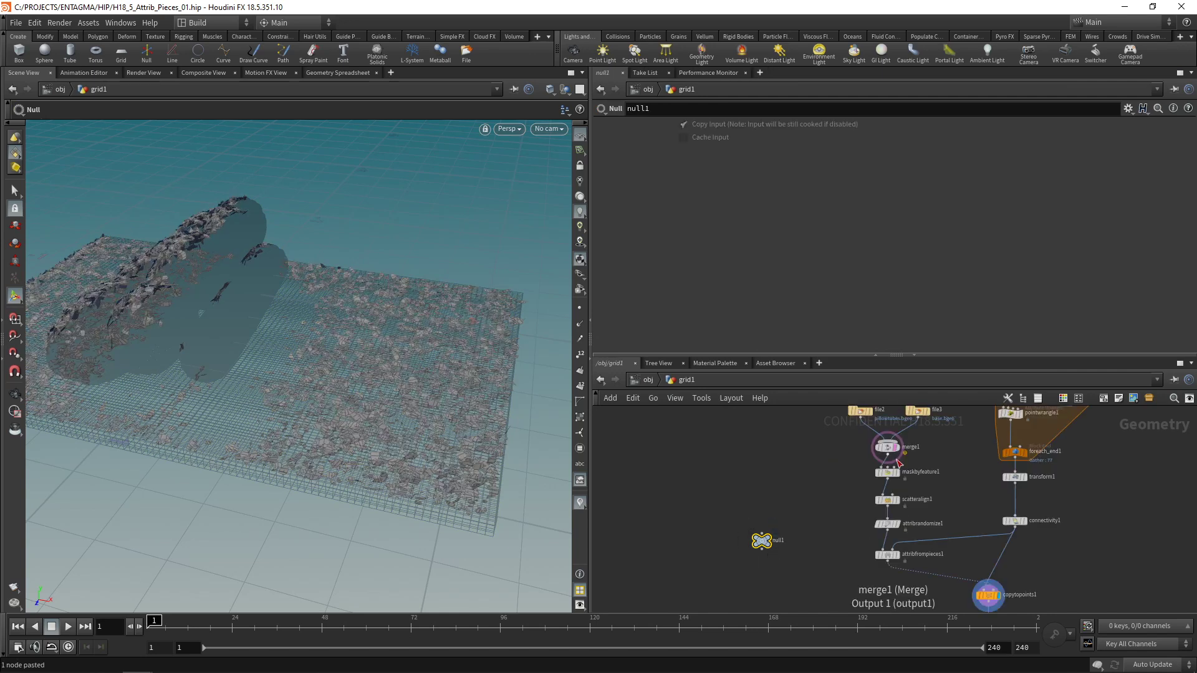
Step: Connect the pasted null to file2's output and name it Out_Pillows
{"action": "left_click_drag", "start_coordinate": [864, 424], "coordinate": [761, 533]}
{"action": "double_click", "coordinate": [778, 540]}
{"action": "type", "text": "Out_Pillows"}
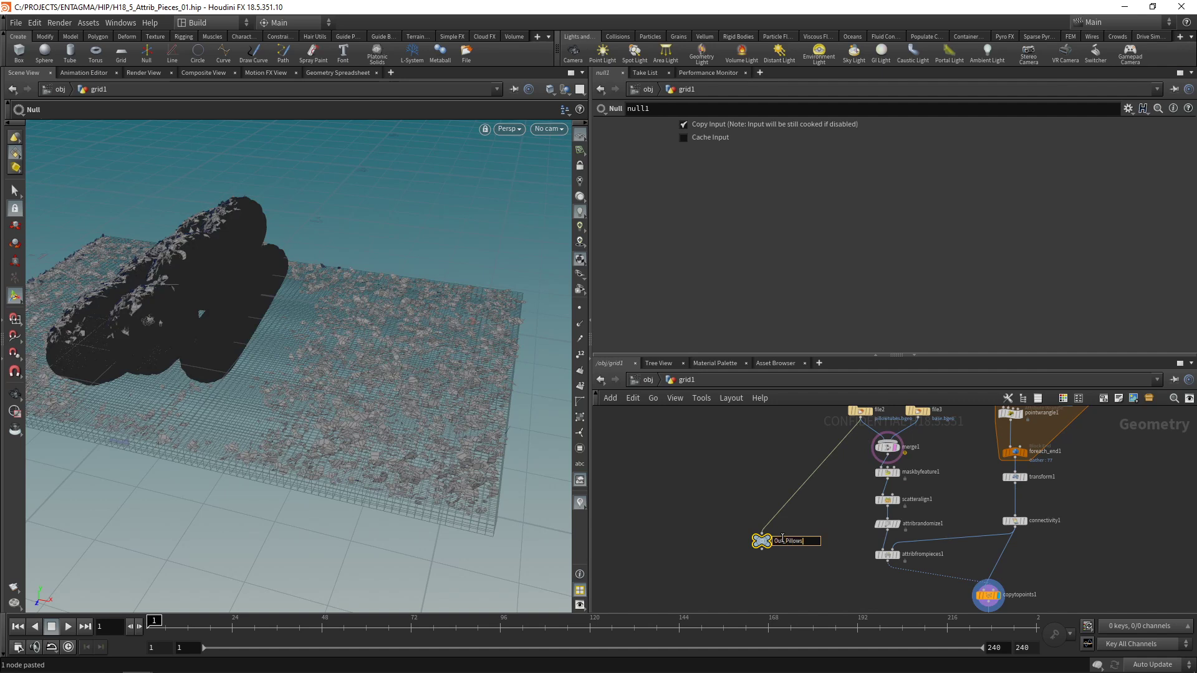
{"action": "key", "text": "Return"}
Step: Paste another null fed by file3, name it OUT_Base, and enlarge the network area
{"action": "key", "text": "ctrl+v"}
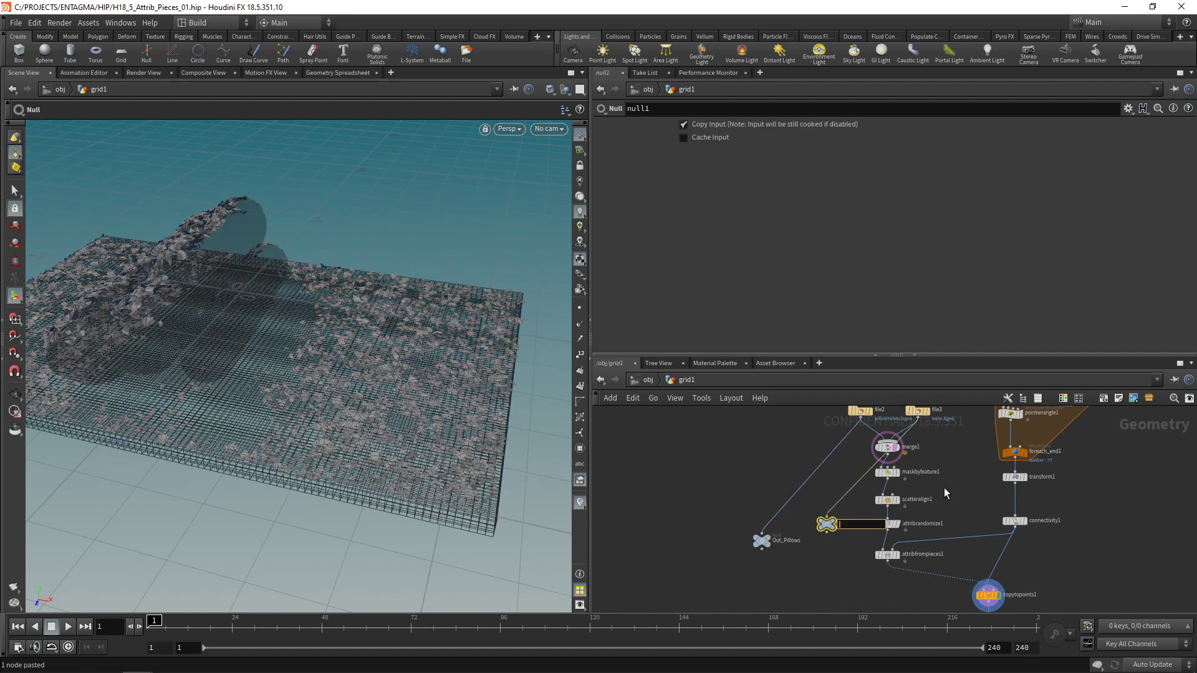
{"action": "type", "text": "OUT_Base"}
{"action": "key", "text": "Return"}
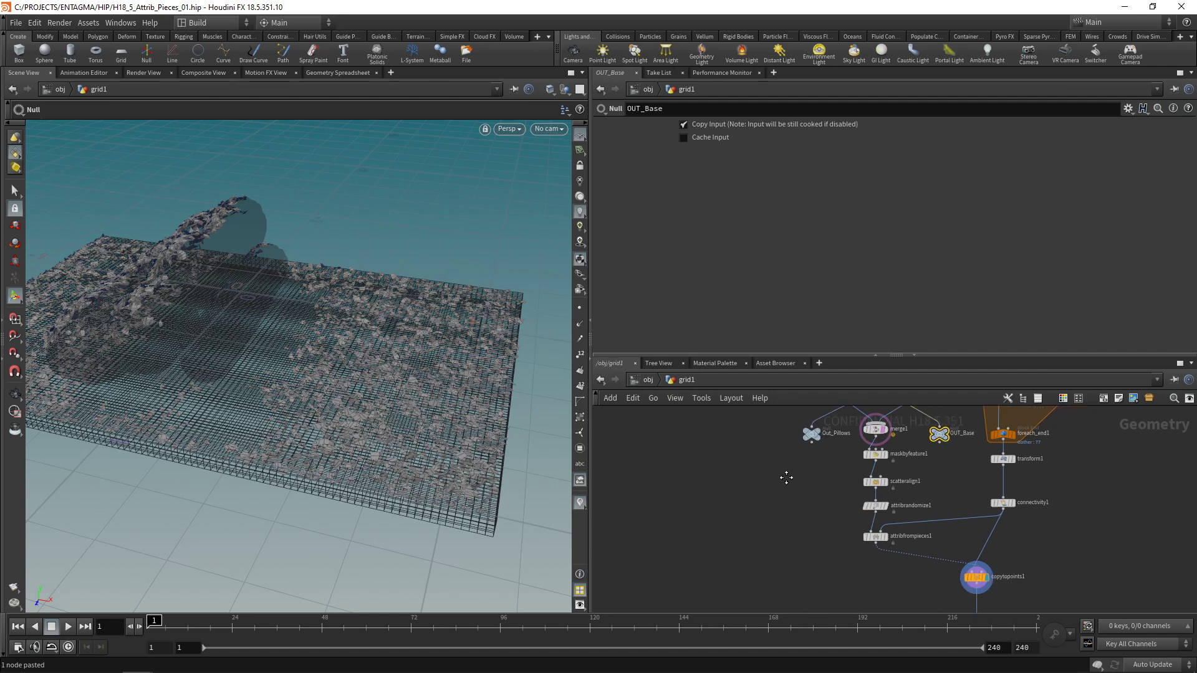
{"action": "left_click_drag", "start_coordinate": [810, 357], "coordinate": [810, 267]}
{"action": "scroll", "coordinate": [752, 470], "scroll_direction": "up", "scroll_amount": 3}
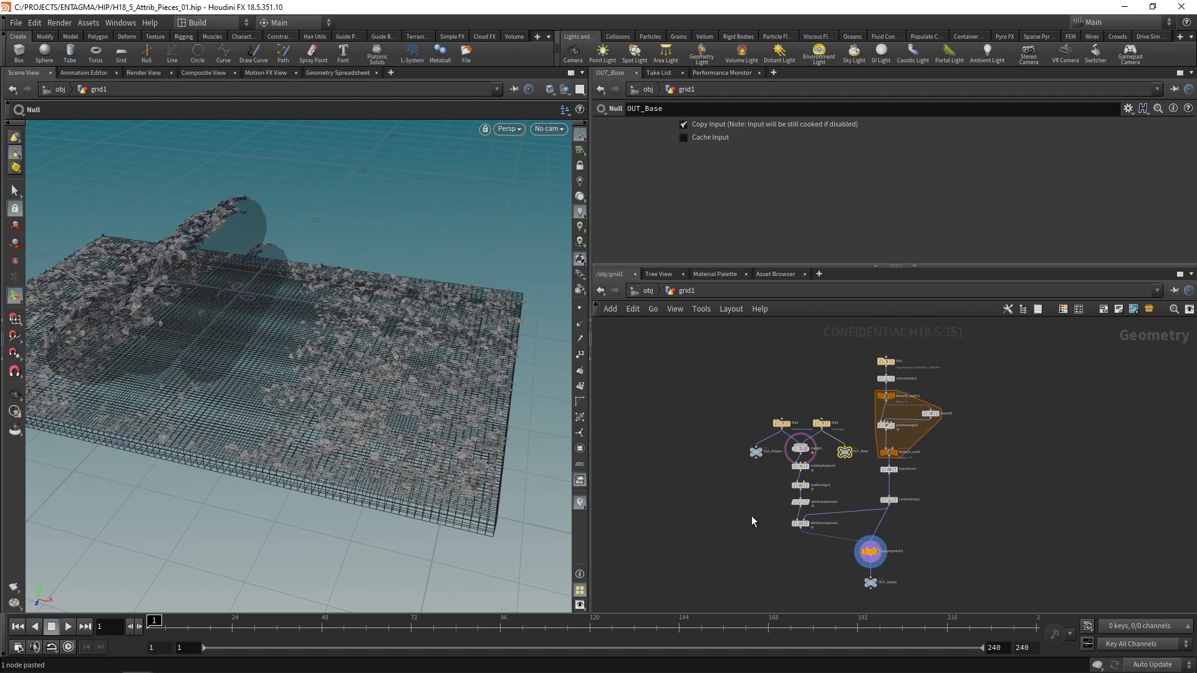
Step: Display Out_Pillows and append a UV Quick Shade node to inspect the pillow tubes' UVs
{"action": "left_click", "coordinate": [748, 437]}
{"action": "scroll", "coordinate": [733, 482], "scroll_direction": "up", "scroll_amount": 1}
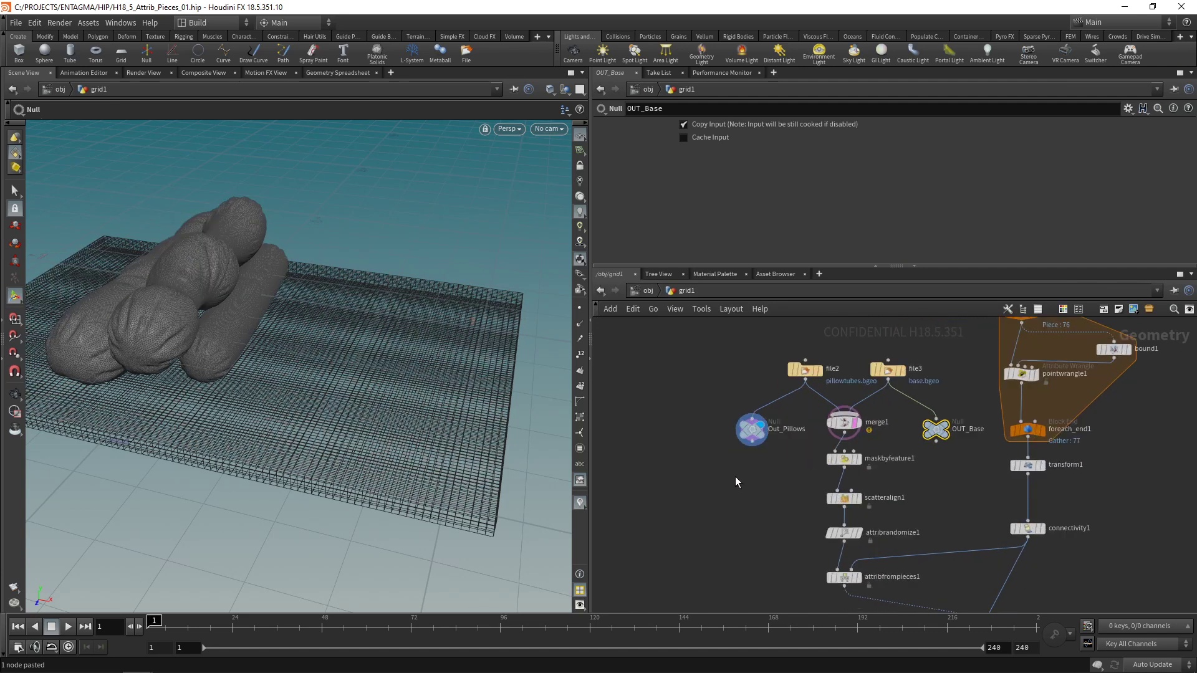
{"action": "key", "text": "Tab"}
{"action": "type", "text": "uvq"}
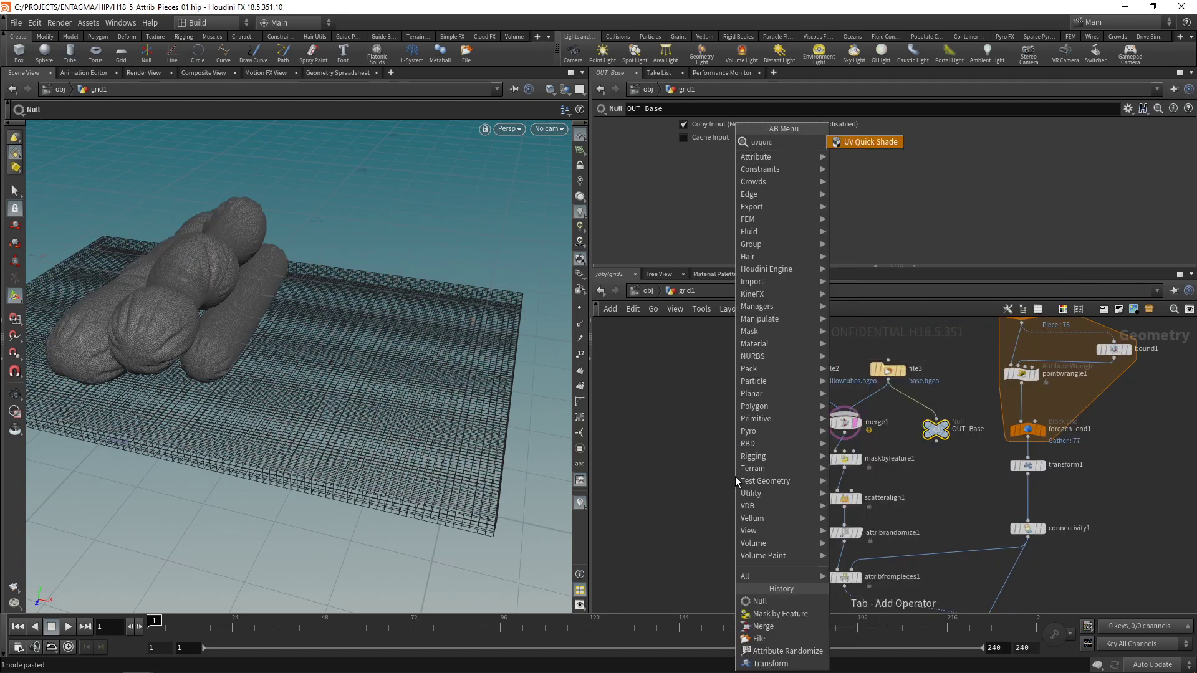
{"action": "key", "text": "Return"}
{"action": "left_click", "coordinate": [735, 476]}
{"action": "scroll", "coordinate": [316, 260], "scroll_direction": "up", "scroll_amount": 5}
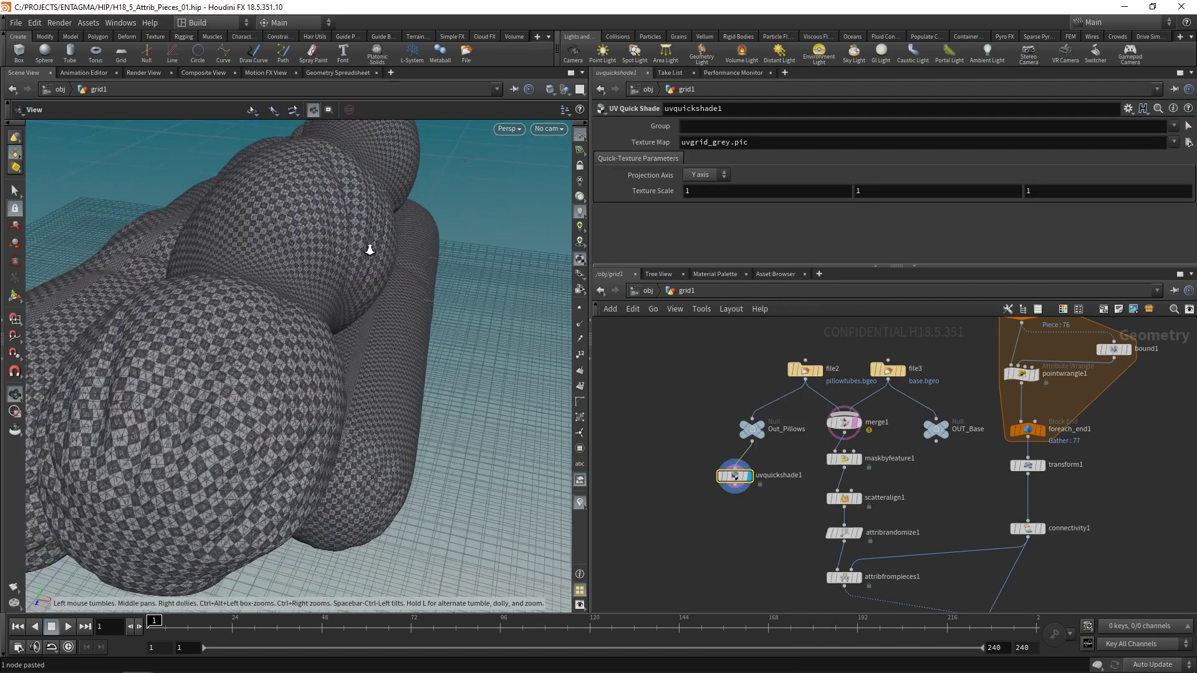
{"action": "right_click_drag", "start_coordinate": [370, 250], "coordinate": [270, 283], "text": "alt"}
Step: Move uvquickshade1 beside OUT_leaves and rewire its input to OUT_leaves
{"action": "left_click_drag", "start_coordinate": [721, 543], "coordinate": [724, 503]}
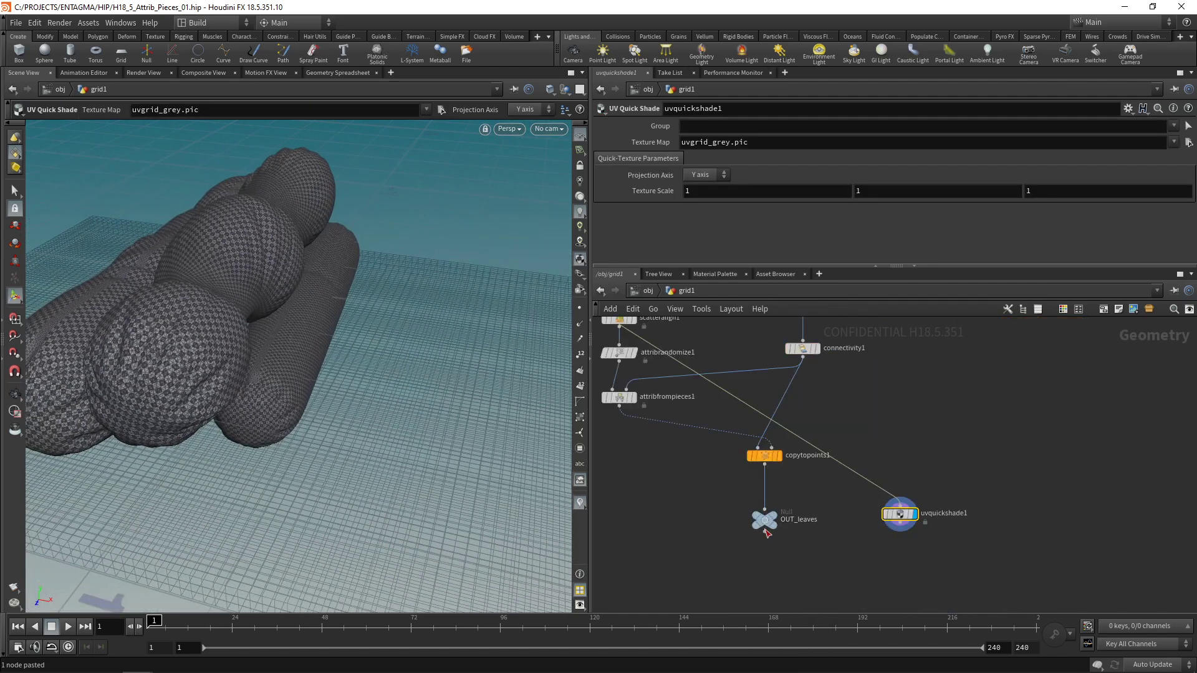
{"action": "left_click", "coordinate": [766, 529]}
{"action": "left_click", "coordinate": [899, 504]}
{"action": "middle_click_drag", "start_coordinate": [853, 421], "coordinate": [810, 473]}
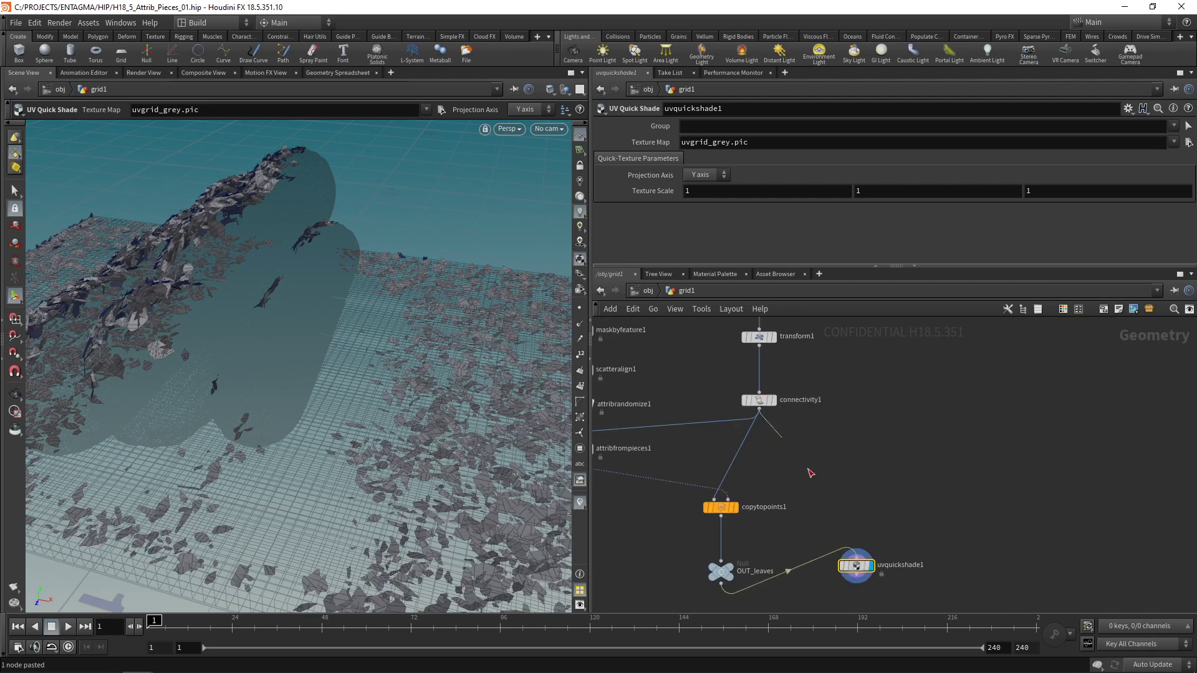
Step: Feed connectivity1 into uvquickshade1 to check the source leaves' UVs, and reconnect it to OUT_leaves
{"action": "left_click", "coordinate": [856, 556]}
{"action": "right_click_drag", "start_coordinate": [312, 312], "coordinate": [523, 240], "text": "alt"}
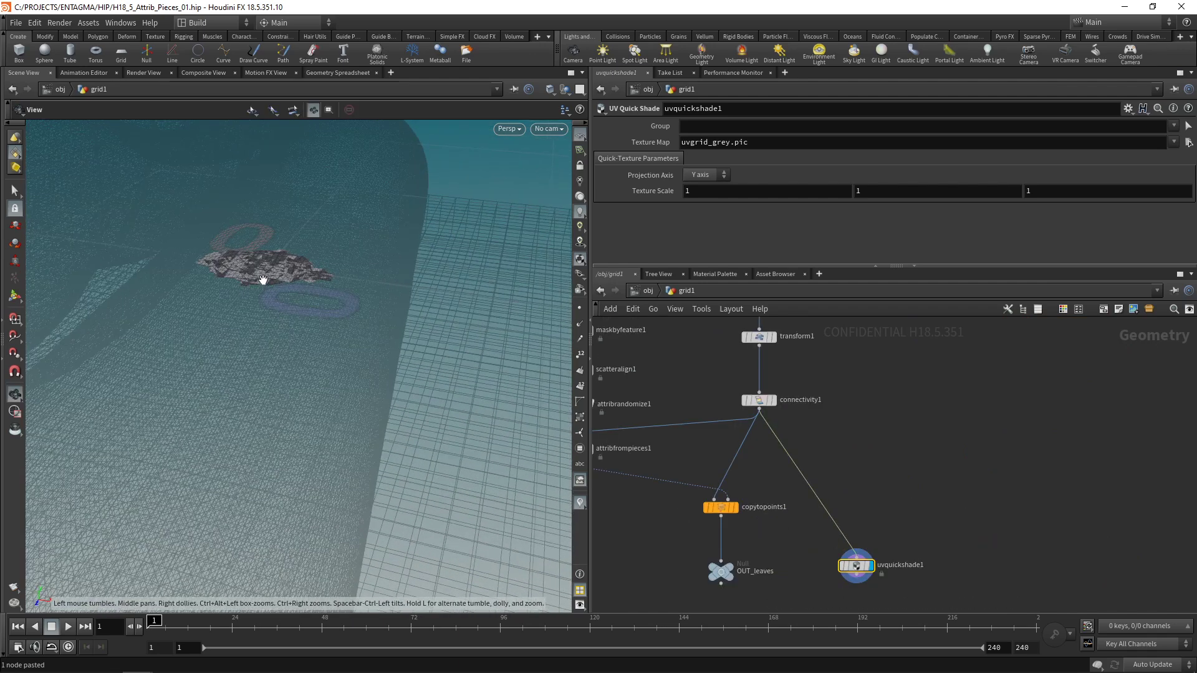
{"action": "right_click_drag", "start_coordinate": [281, 349], "coordinate": [46, 436], "text": "alt"}
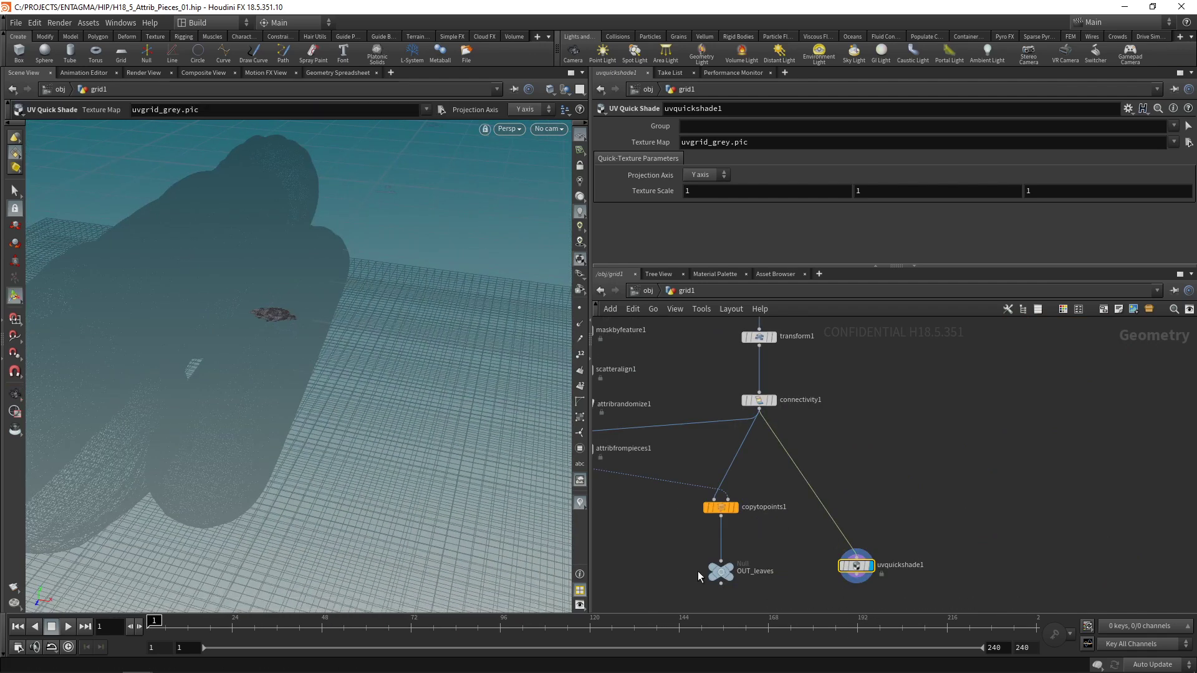
{"action": "left_click", "coordinate": [720, 584]}
{"action": "left_click", "coordinate": [857, 556]}
{"action": "left_click_drag", "start_coordinate": [856, 566], "coordinate": [858, 585]}
Step: Exclude the point UVs in copytopoints1 by appending ", ^uv" to the attributes copied from the target points
{"action": "left_click", "coordinate": [720, 508]}
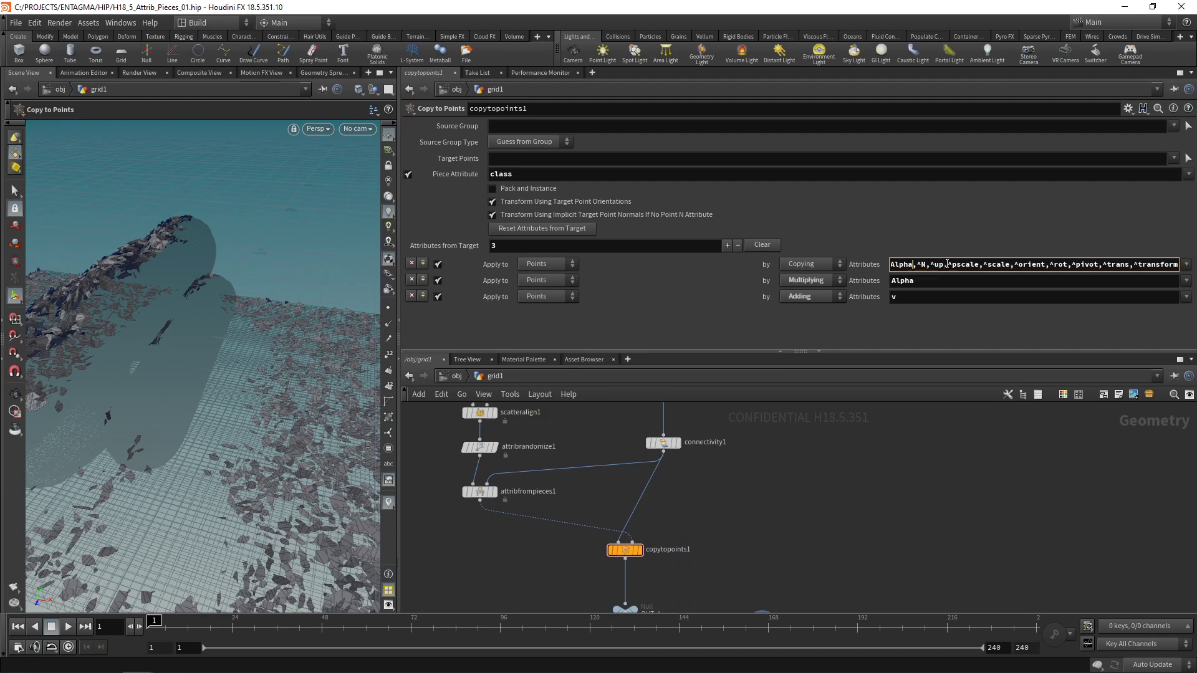
{"action": "double_click", "coordinate": [949, 264]}
{"action": "left_click_drag", "start_coordinate": [459, 542], "coordinate": [502, 494]}
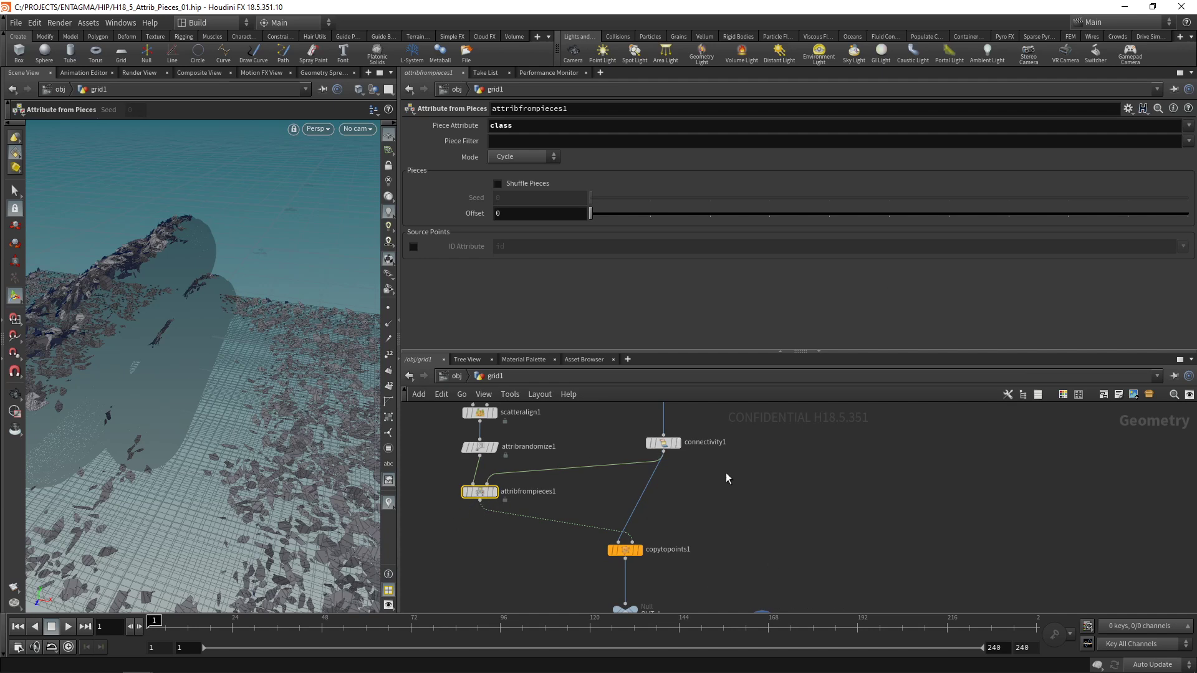
{"action": "left_click_drag", "start_coordinate": [532, 560], "coordinate": [716, 540]}
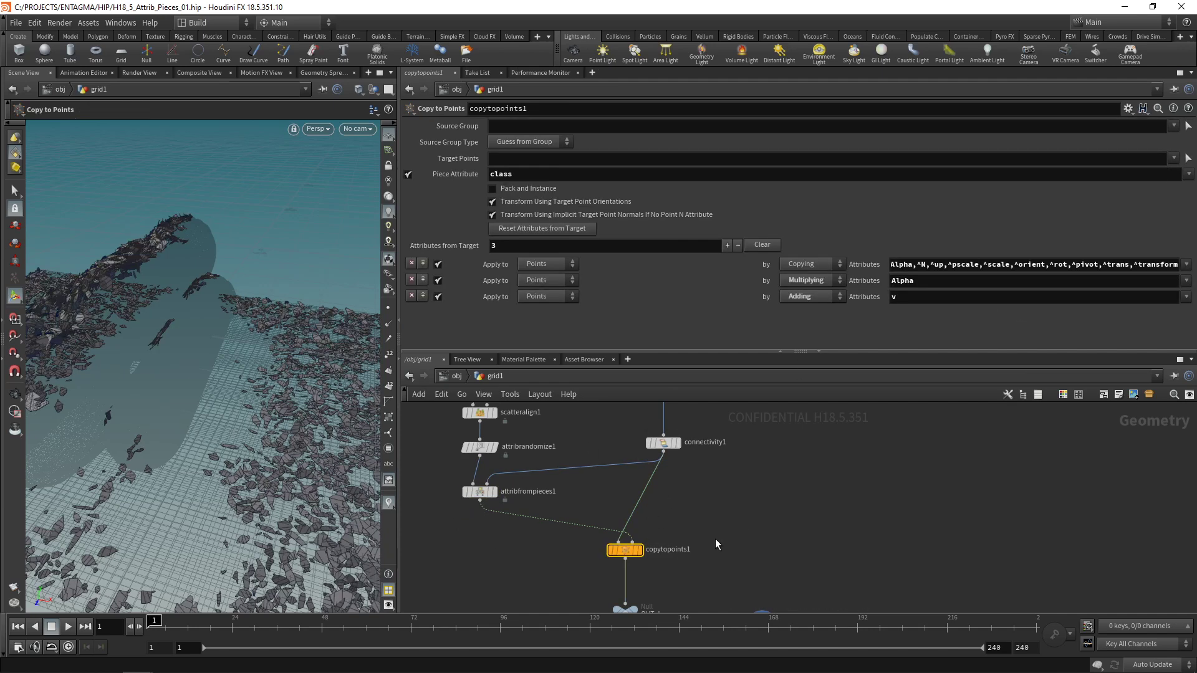
{"action": "left_click", "coordinate": [944, 268]}
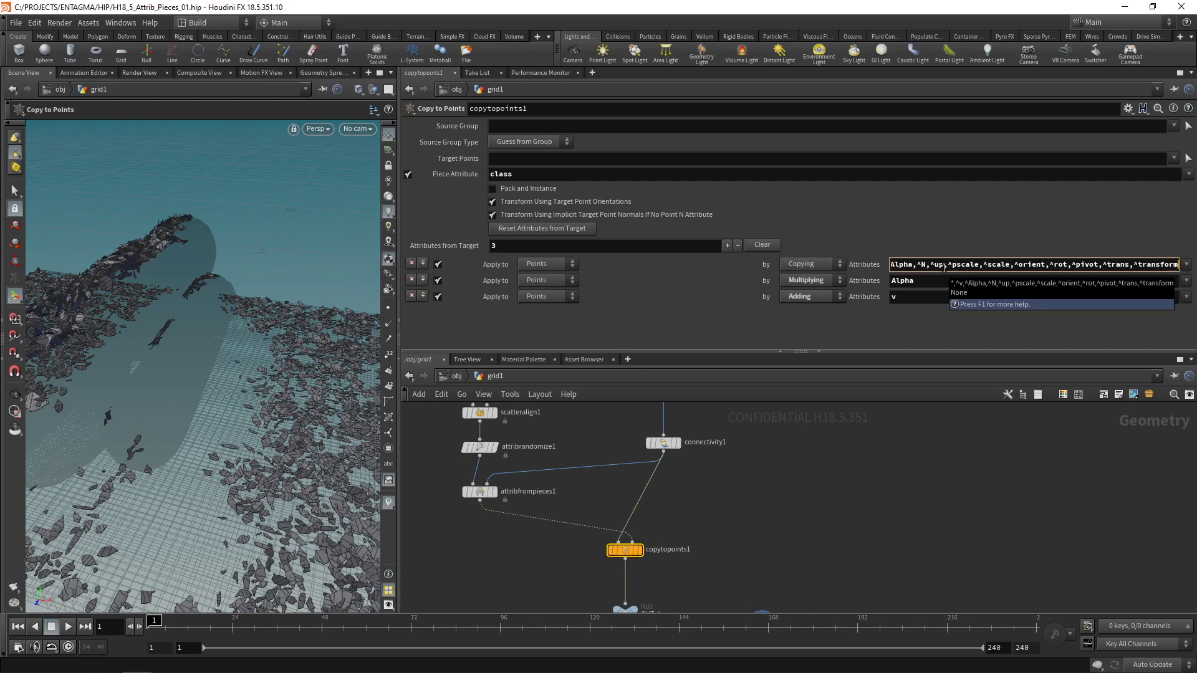
{"action": "type", "text": ", ^uv"}
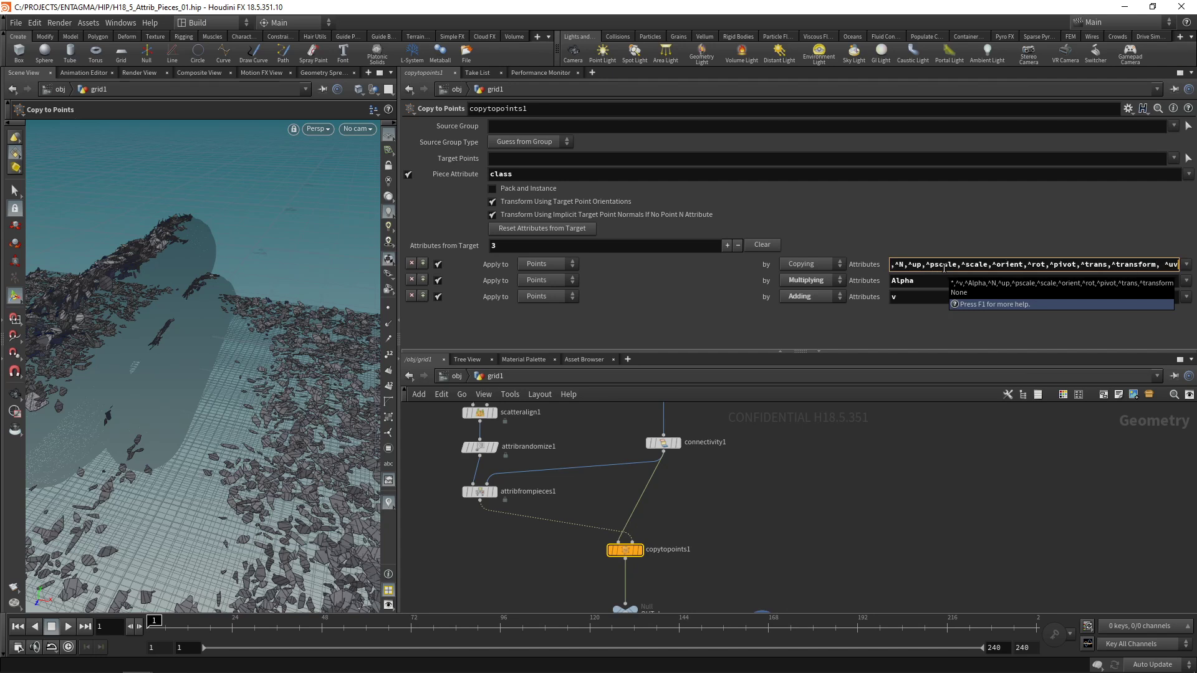
{"action": "key", "text": "Return"}
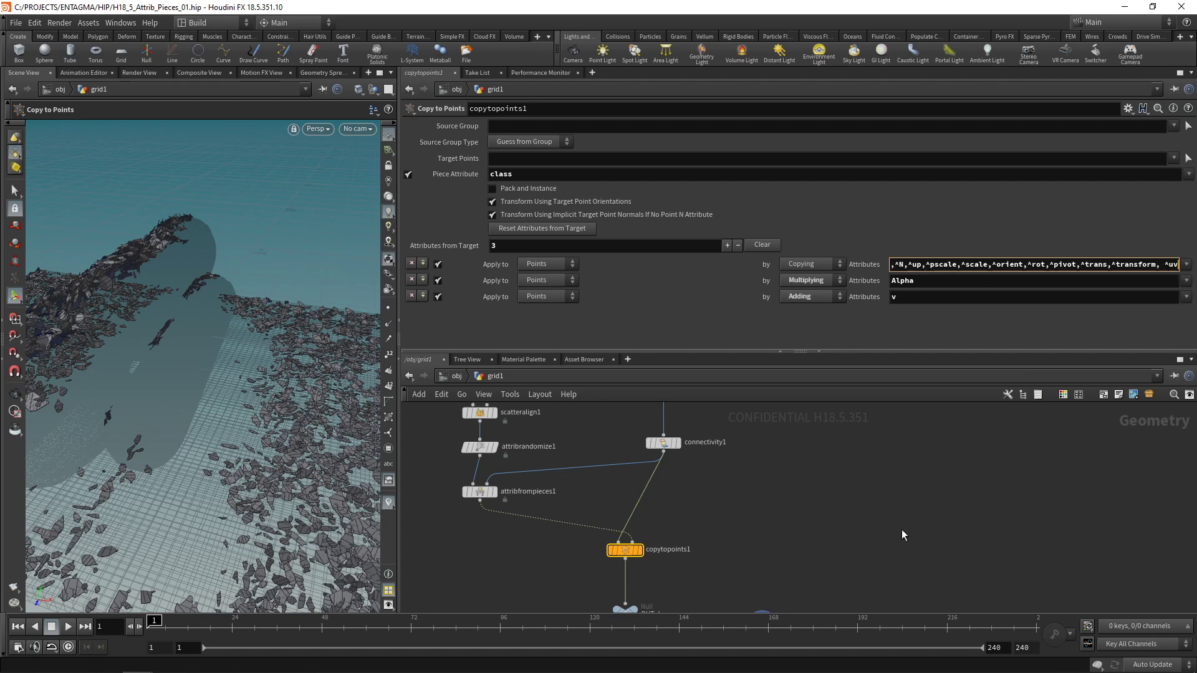
Step: Display uvquickshade1 and examine the UV texture on the scattered leaves from close up and from above
{"action": "middle_click_drag", "start_coordinate": [771, 525], "coordinate": [827, 428]}
{"action": "left_click_drag", "start_coordinate": [846, 560], "coordinate": [820, 506]}
{"action": "scroll", "coordinate": [267, 467], "scroll_direction": "up", "scroll_amount": 4}
{"action": "left_click_drag", "start_coordinate": [266, 467], "coordinate": [254, 502]}
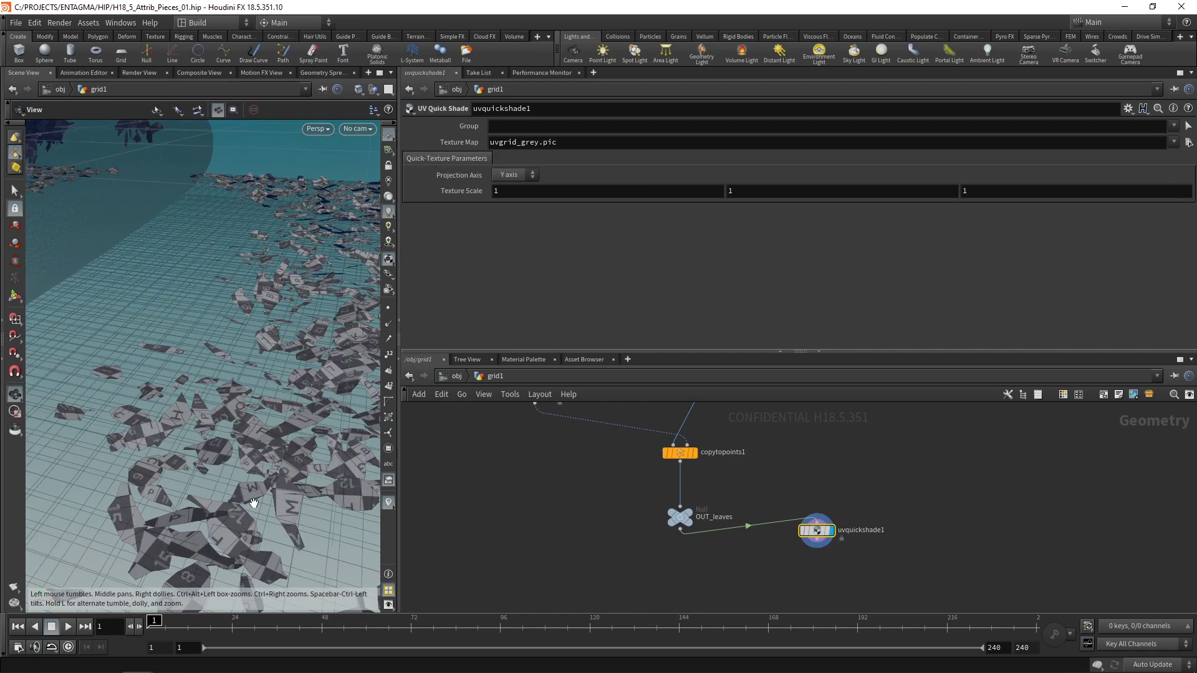
{"action": "mouse_move", "coordinate": [255, 502]}
{"action": "right_mouse_down"}
{"action": "mouse_move", "coordinate": [246, 542]}
{"action": "mouse_move", "coordinate": [310, 494]}
{"action": "mouse_move", "coordinate": [277, 509]}
{"action": "right_mouse_up"}
{"action": "scroll", "coordinate": [276, 509], "scroll_direction": "down", "scroll_amount": 5}
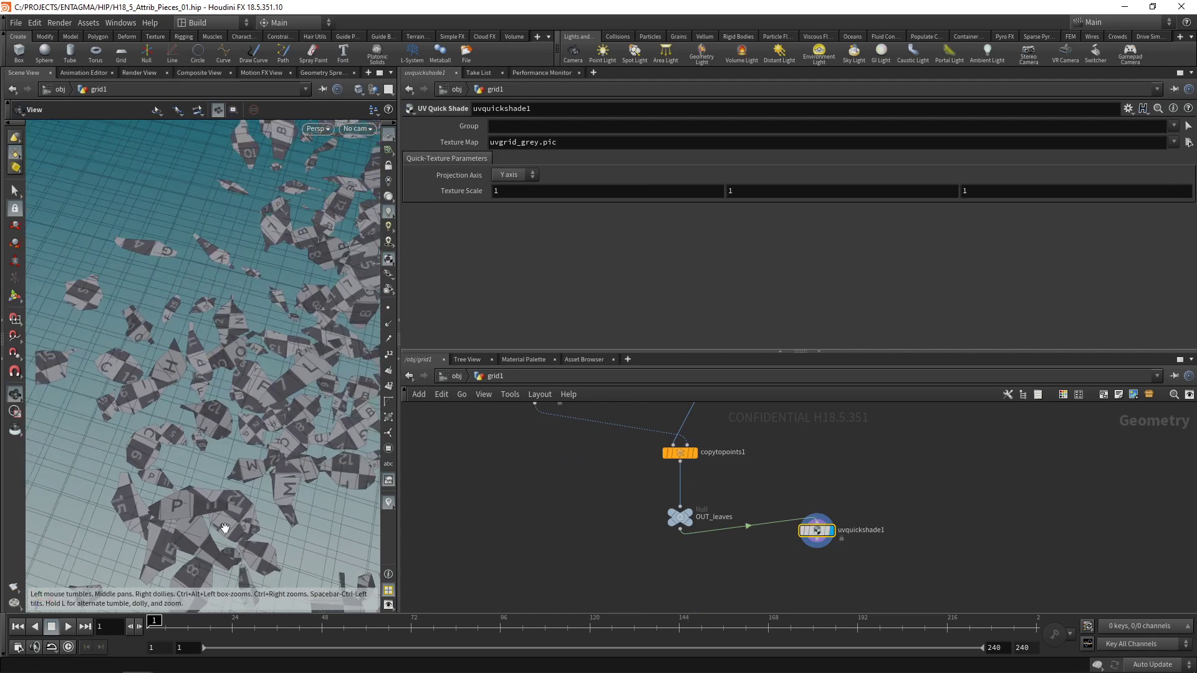
{"action": "scroll", "coordinate": [301, 492], "scroll_direction": "down", "scroll_amount": 5}
{"action": "key", "text": "Return"}
{"action": "right_click_drag", "start_coordinate": [349, 442], "coordinate": [281, 412]}
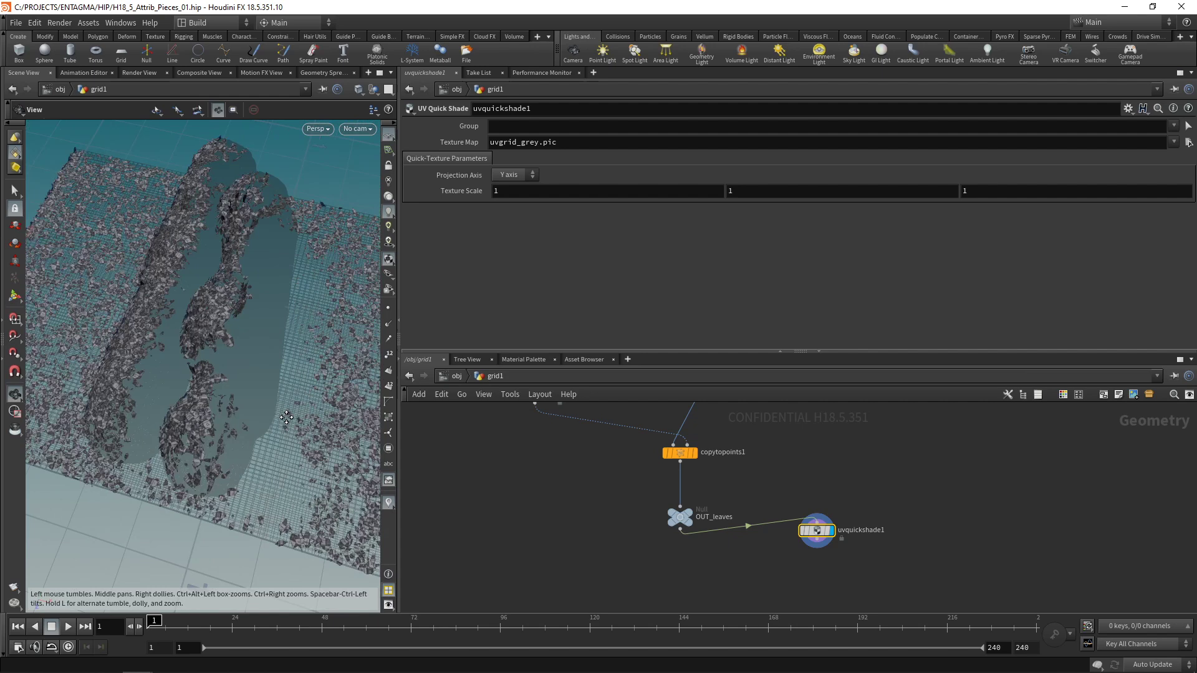
Step: Widen the viewport, save the scene, and switch to the Solaris desktop
{"action": "left_click_drag", "start_coordinate": [399, 427], "coordinate": [670, 425]}
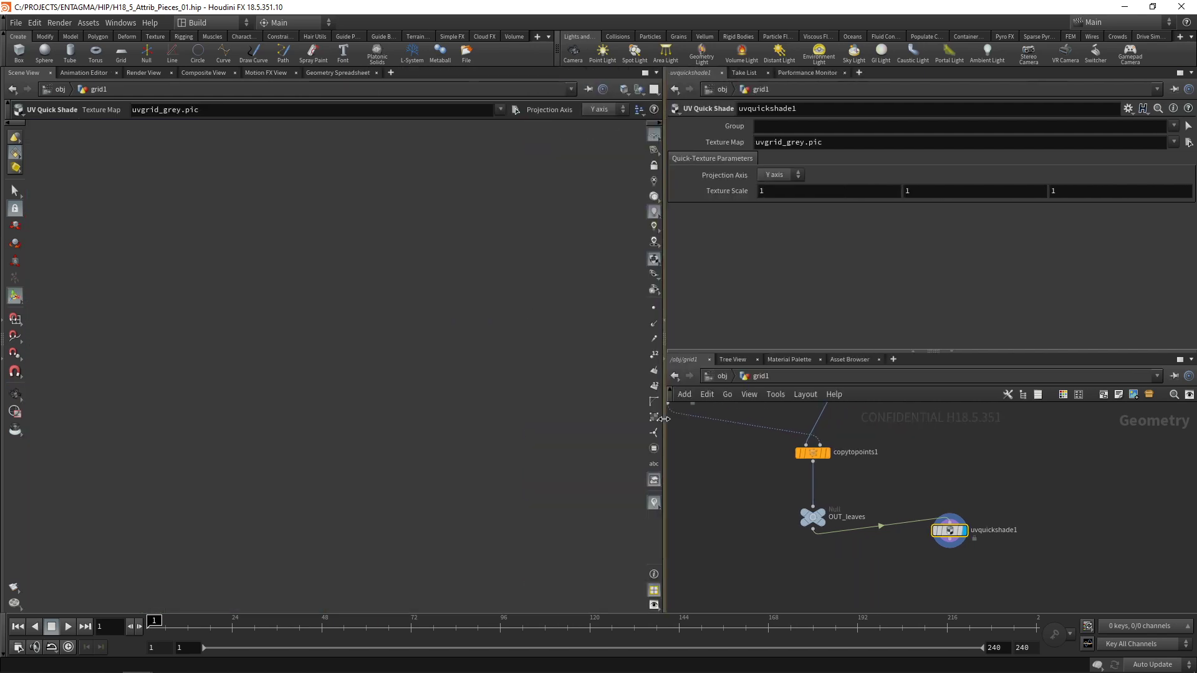
{"action": "key", "text": "ctrl+s"}
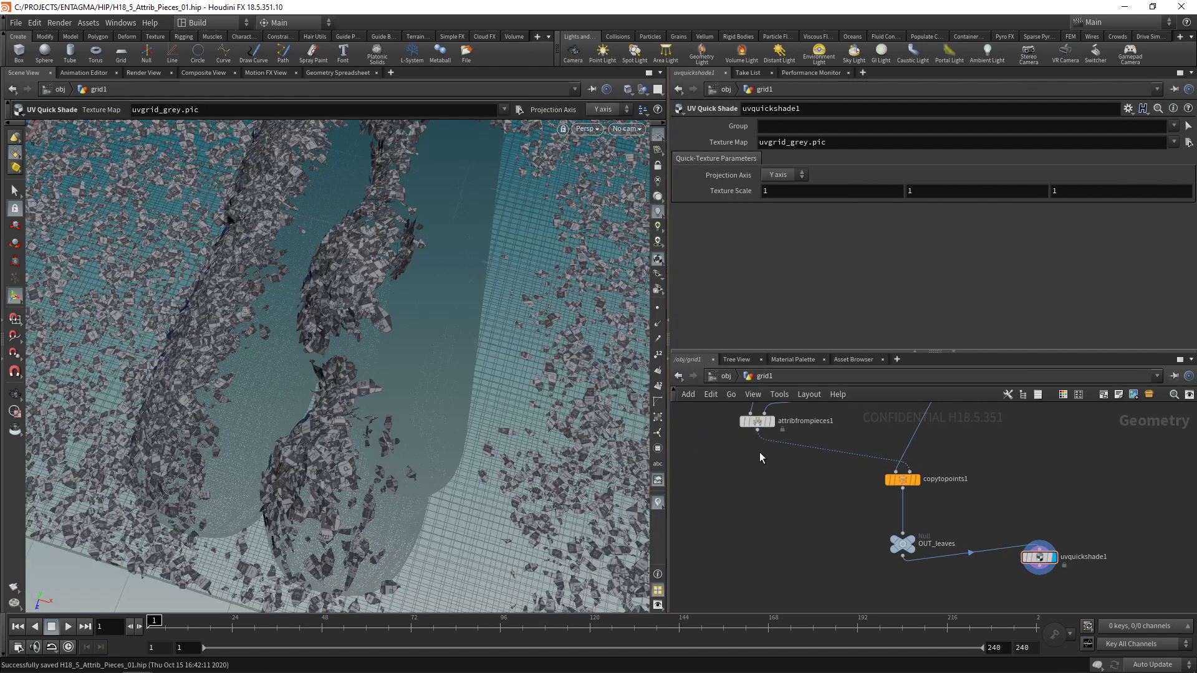
{"action": "left_click", "coordinate": [209, 23]}
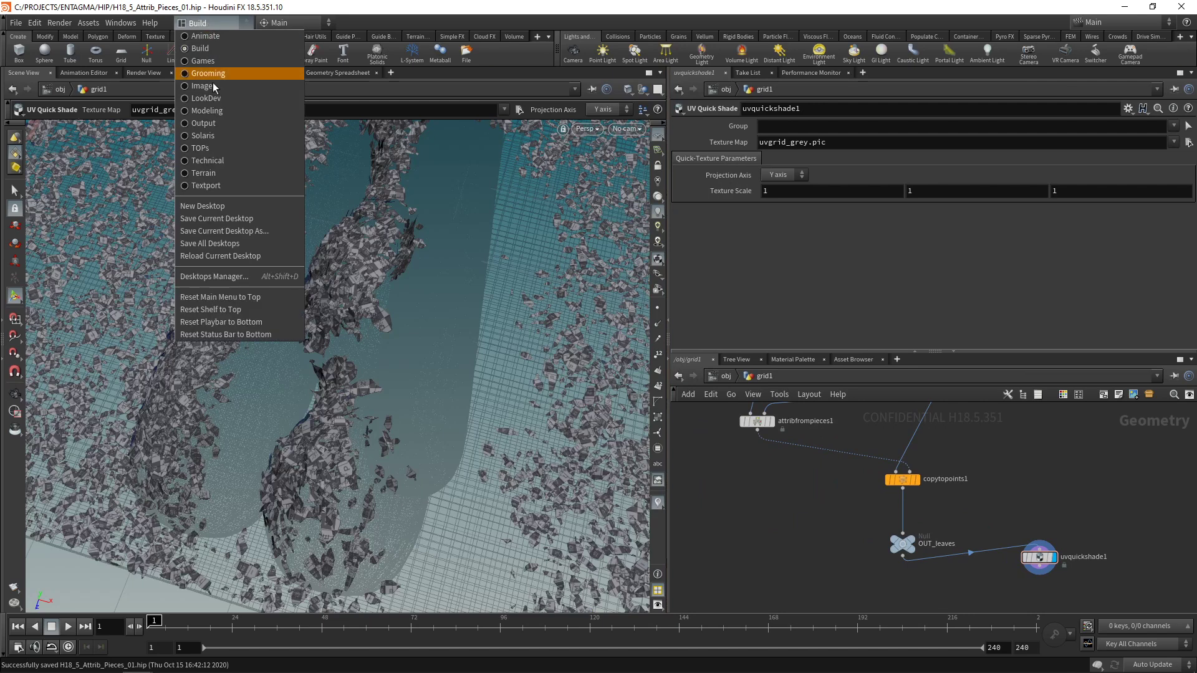
{"action": "left_click", "coordinate": [215, 147]}
Step: Add a SOP Import node to the stage with its SOP Path set to /obj/grid1/OUT_Base
{"action": "key", "text": "Tab"}
{"action": "type", "text": "sop imp"}
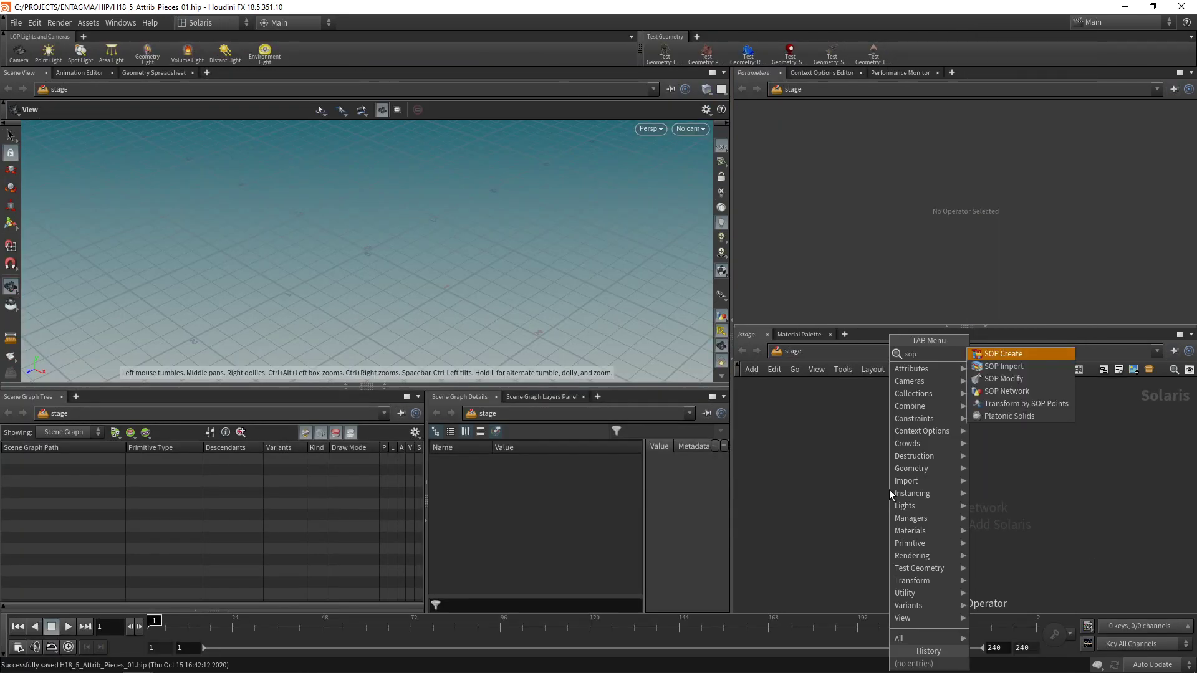
{"action": "key", "text": "Return"}
{"action": "left_click", "coordinate": [916, 420]}
{"action": "left_click", "coordinate": [1189, 126]}
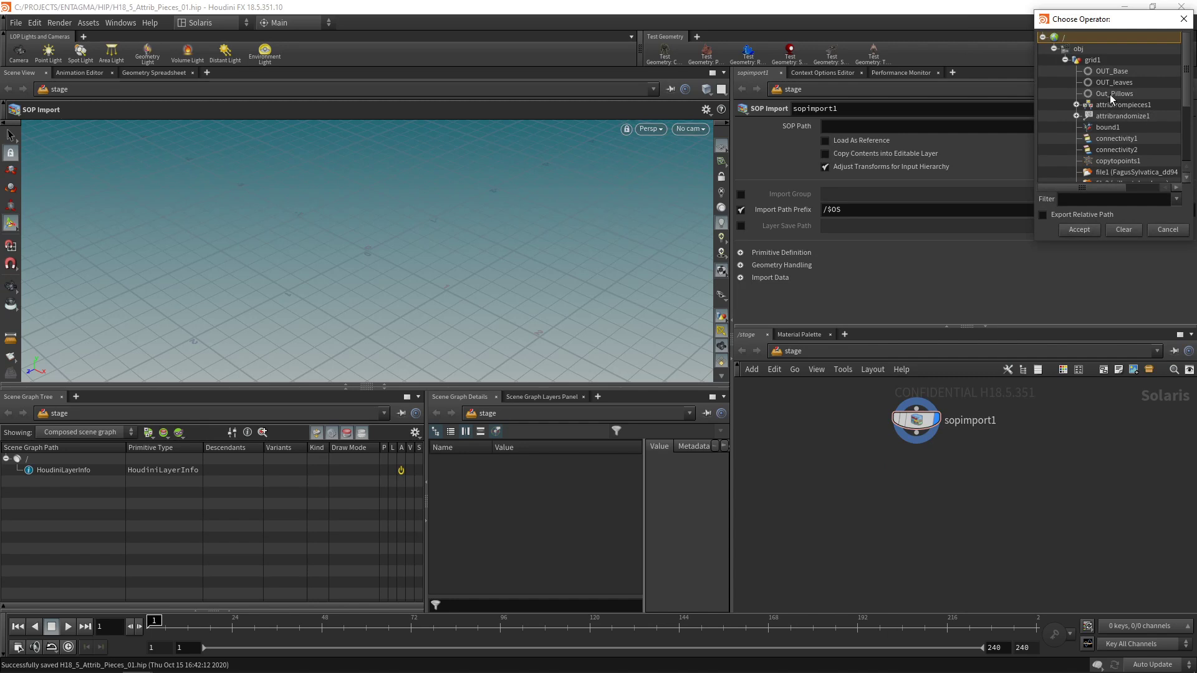
{"action": "double_click", "coordinate": [1110, 72]}
{"action": "left_click_drag", "start_coordinate": [916, 420], "coordinate": [839, 429]}
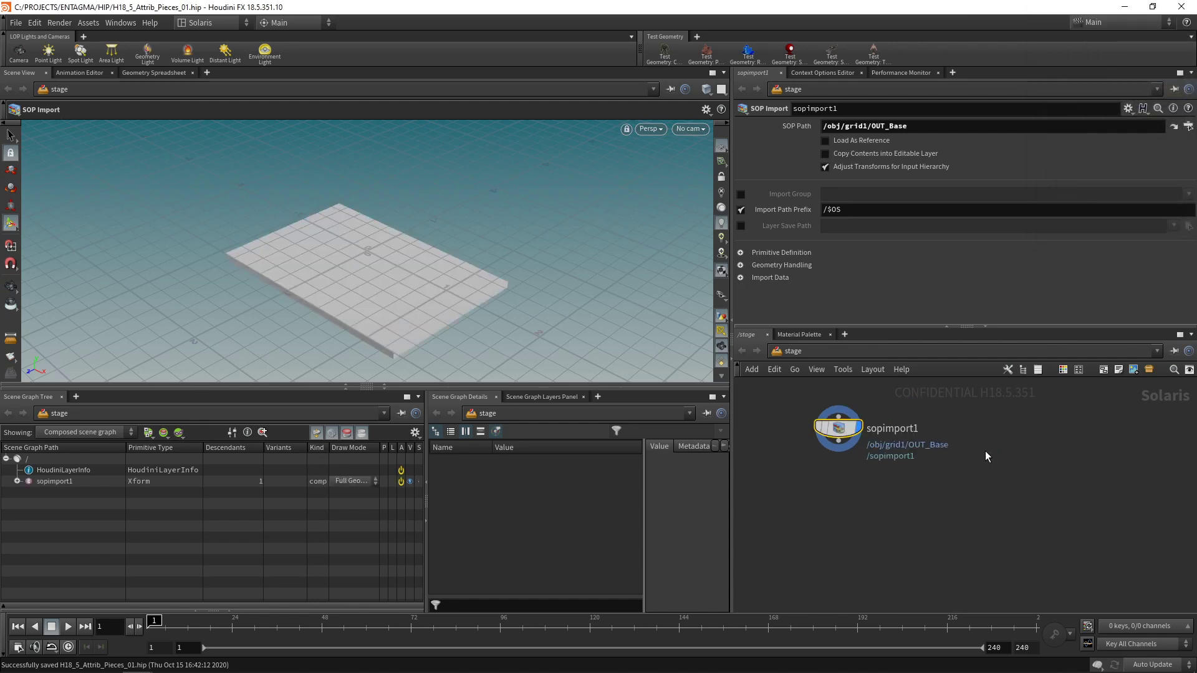
Step: Duplicate sopimport1 beside the original and set the copy's SOP Path to /obj/grid1/Out_Pillows
{"action": "key", "text": "ctrl+c"}
{"action": "key", "text": "ctrl+v"}
{"action": "mouse_move", "coordinate": [996, 447]}
{"action": "left_mouse_down"}
{"action": "mouse_move", "coordinate": [983, 432]}
{"action": "mouse_move", "coordinate": [1002, 432]}
{"action": "left_mouse_up"}
{"action": "middle_click_drag", "start_coordinate": [1002, 431], "coordinate": [1035, 438]}
{"action": "left_click", "coordinate": [1188, 126]}
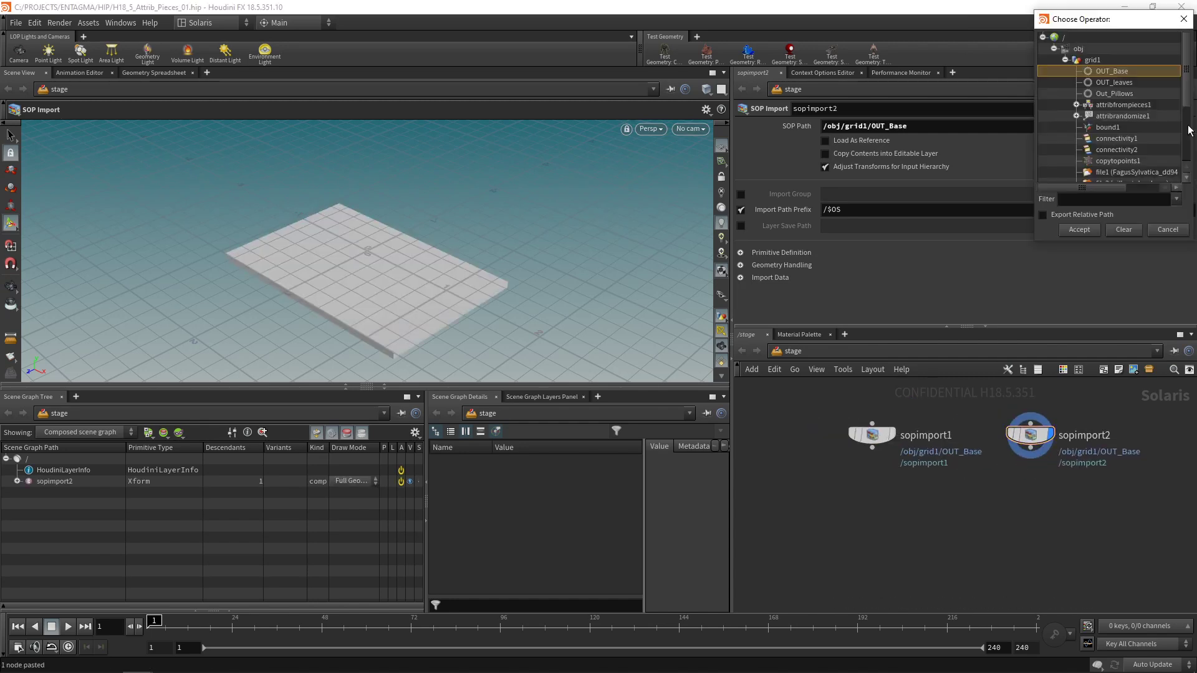
{"action": "double_click", "coordinate": [1112, 94]}
Step: Duplicate sopimport2 beside it and set the copy's SOP Path to /obj/grid1/OUT_leaves
{"action": "key", "text": "ctrl+c"}
{"action": "key", "text": "ctrl+v"}
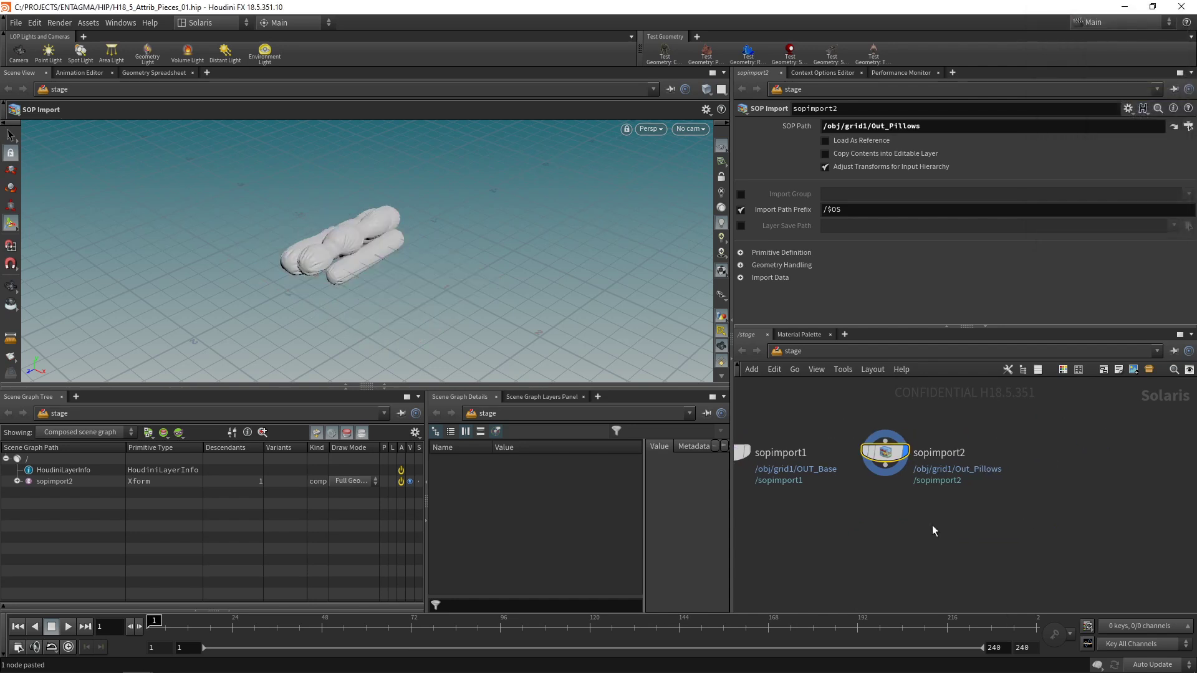
{"action": "left_click_drag", "start_coordinate": [1042, 458], "coordinate": [1034, 455]}
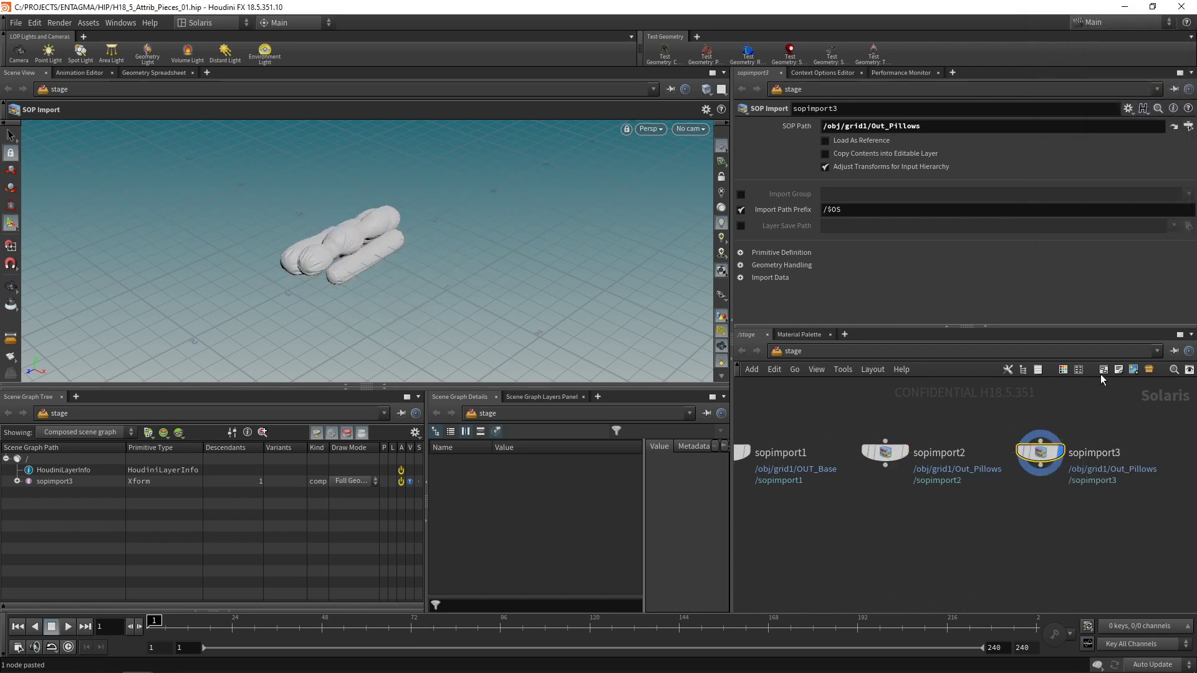
{"action": "left_click", "coordinate": [1189, 127]}
{"action": "double_click", "coordinate": [1120, 91]}
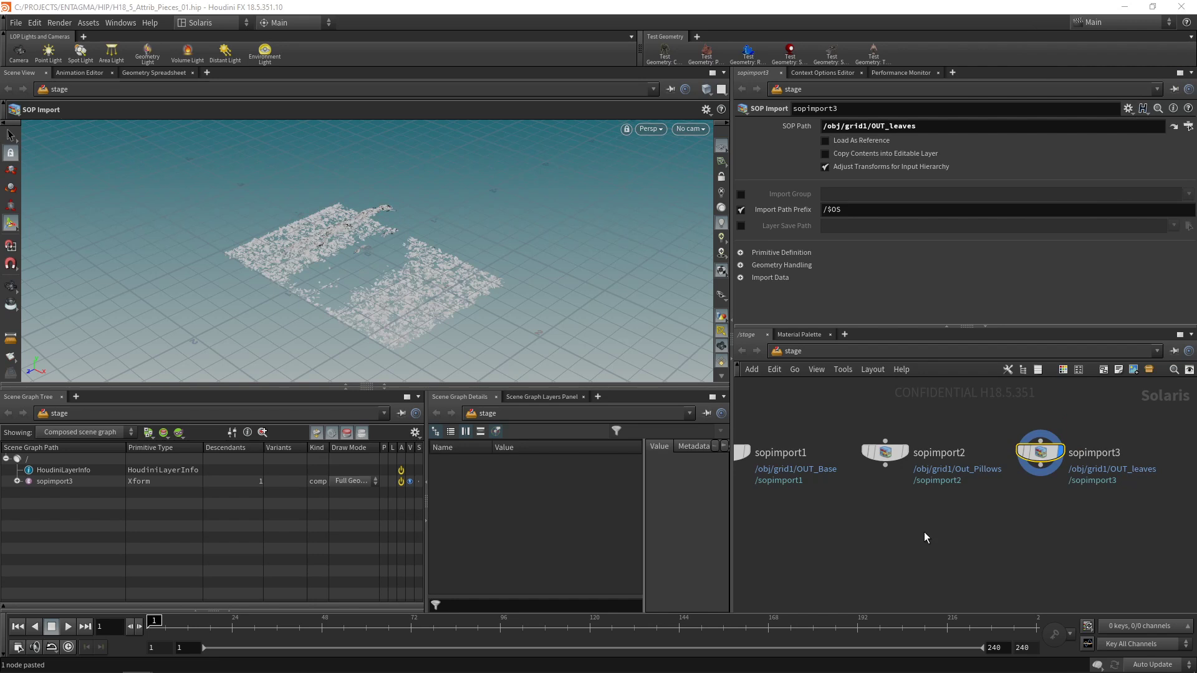
Step: Add a Material Library node with two copies, wire one below each of the three SOP Import nodes, and save the scene
{"action": "middle_click_drag", "start_coordinate": [910, 509], "coordinate": [948, 506]}
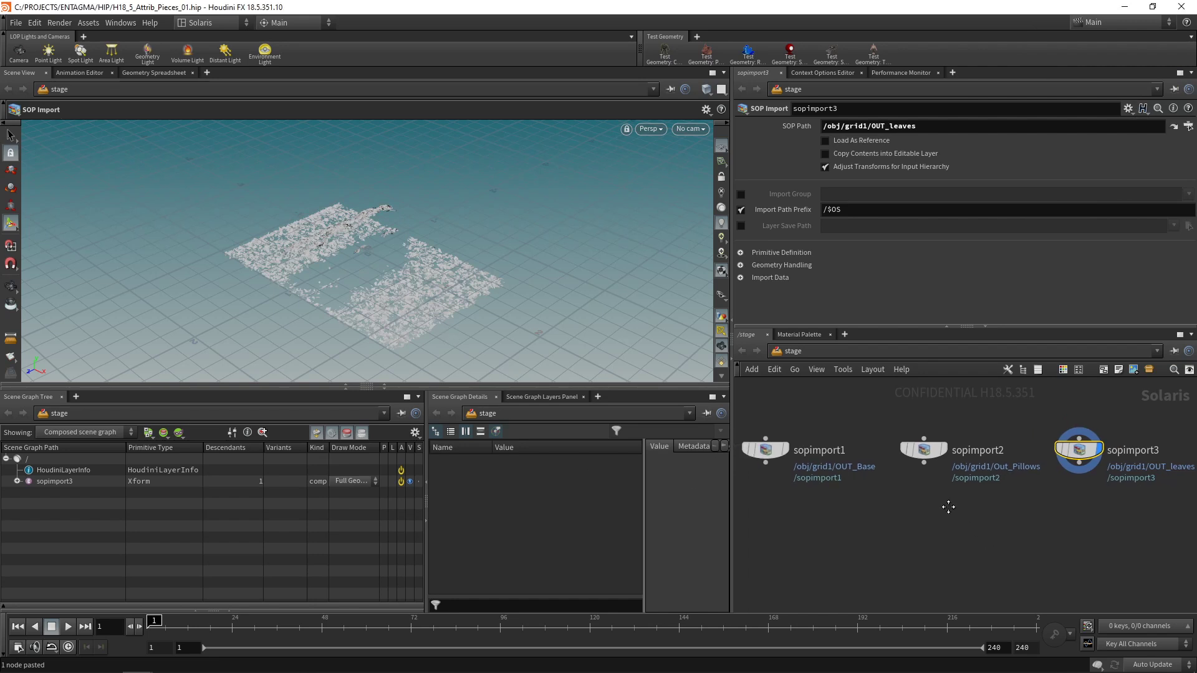
{"action": "key", "text": "Tab"}
{"action": "type", "text": "matl"}
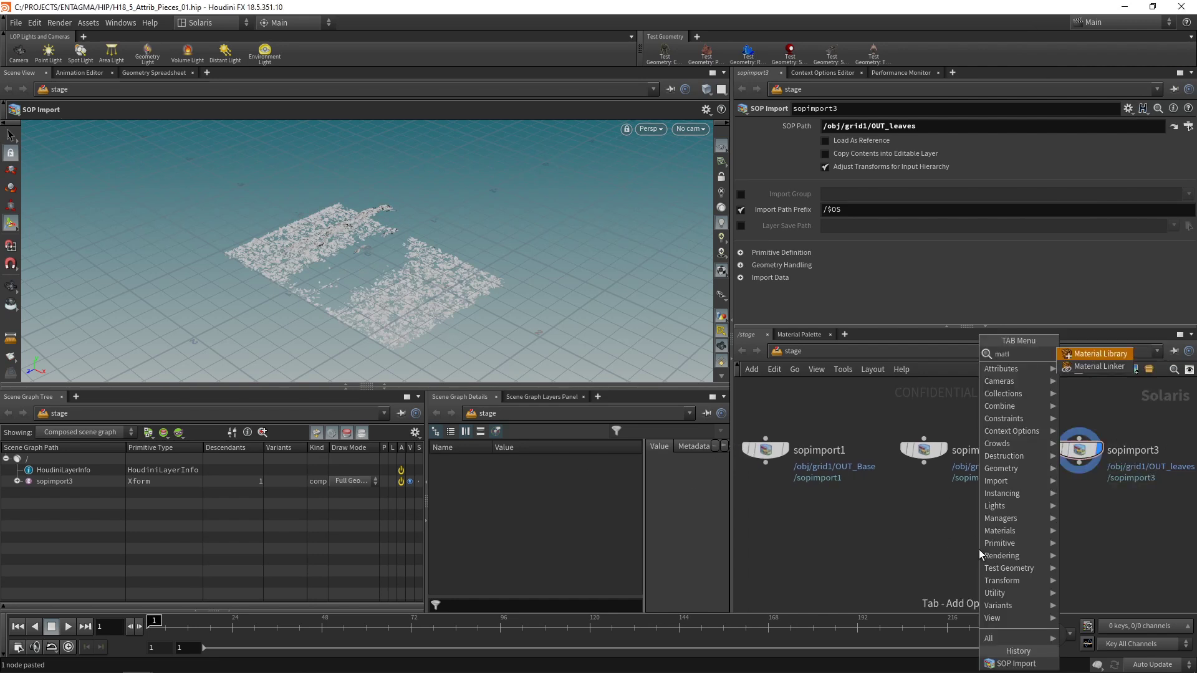
{"action": "key", "text": "Return"}
{"action": "left_click", "coordinate": [978, 550]}
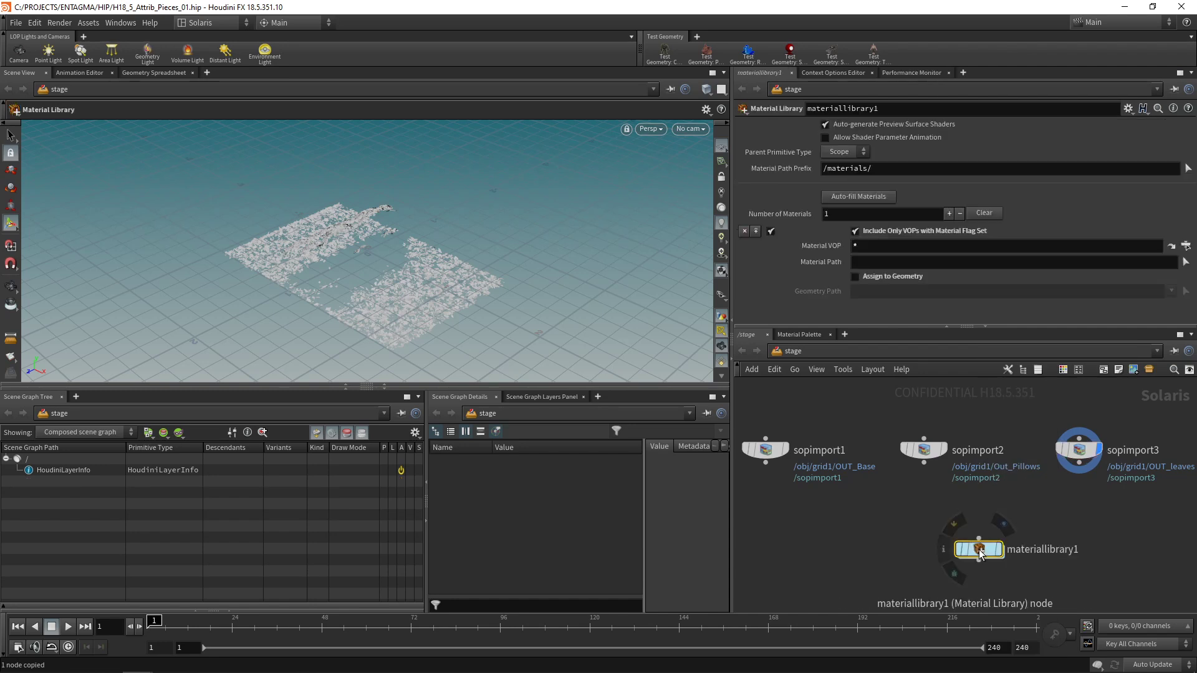
{"action": "left_click_drag", "start_coordinate": [924, 518], "coordinate": [924, 463]}
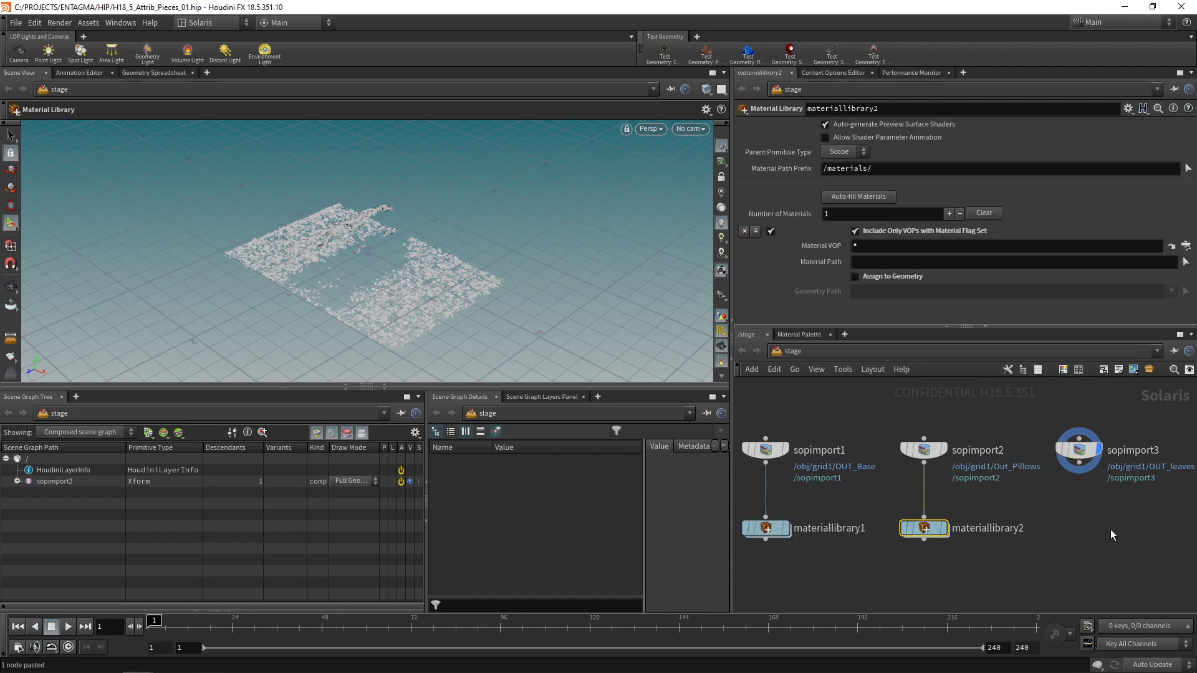
{"action": "key", "text": "ctrl+v"}
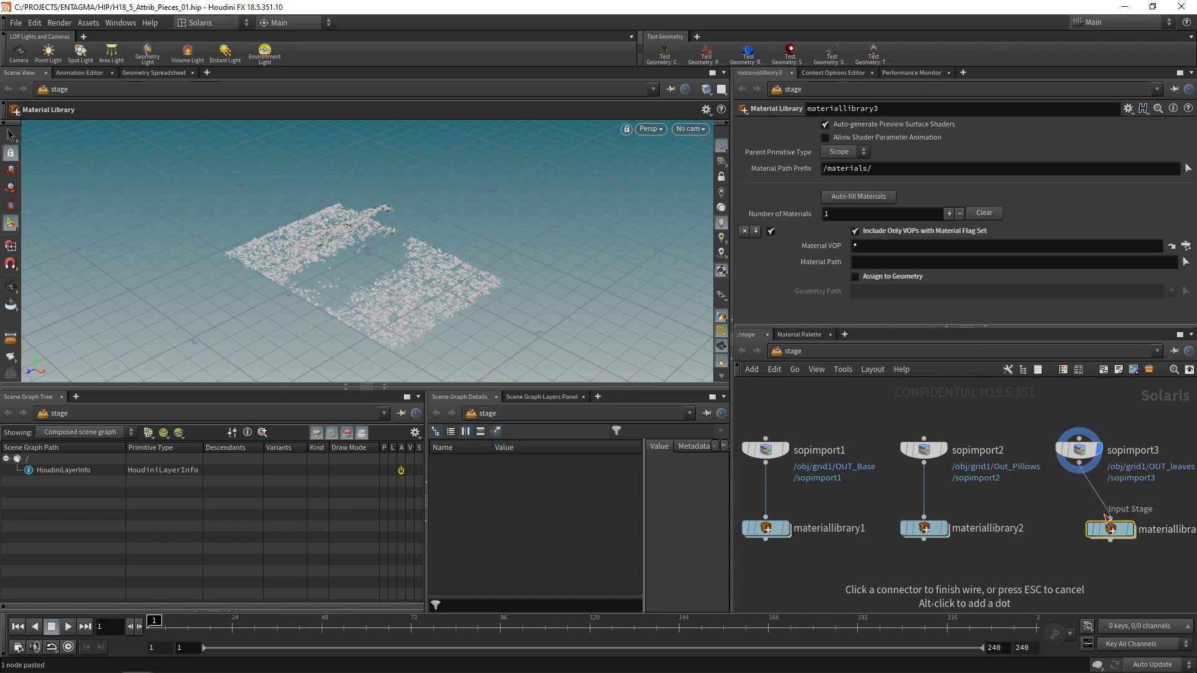
{"action": "left_click", "coordinate": [1086, 474]}
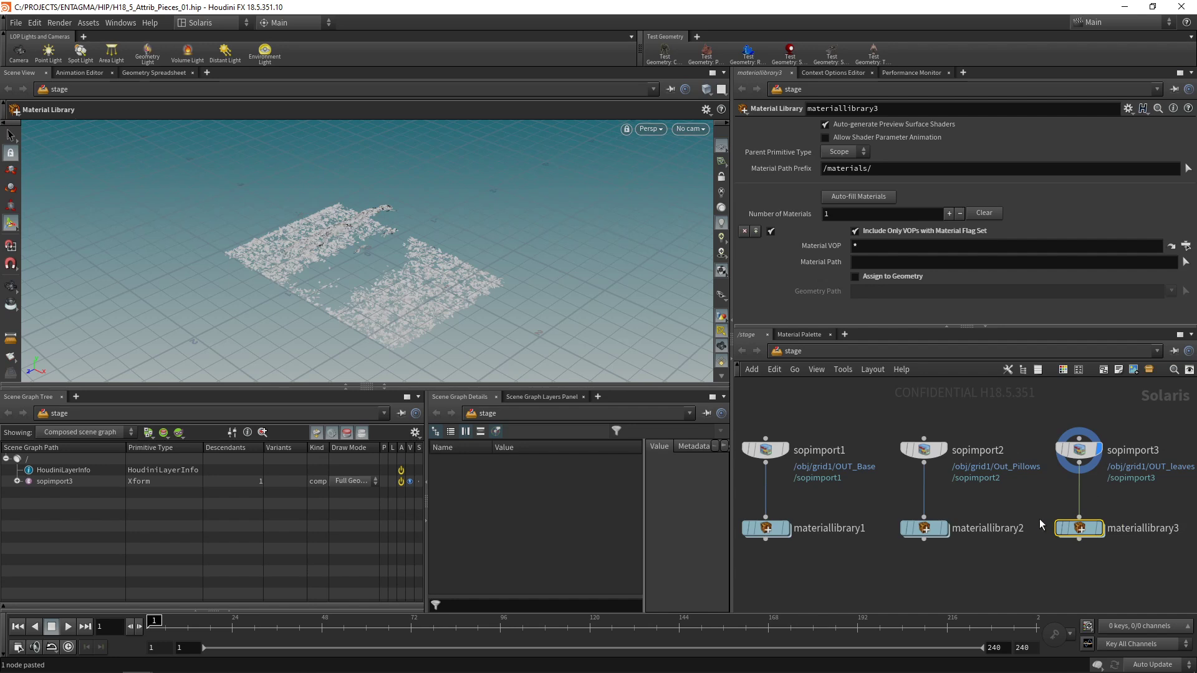
{"action": "key", "text": "ctrl+s"}
Step: Enable Assign to Geometry on materiallibrary3 and set its Geometry Path to All Geometry Primitives (%type:Boundable)
{"action": "right_click_drag", "start_coordinate": [424, 304], "coordinate": [480, 311], "text": "alt"}
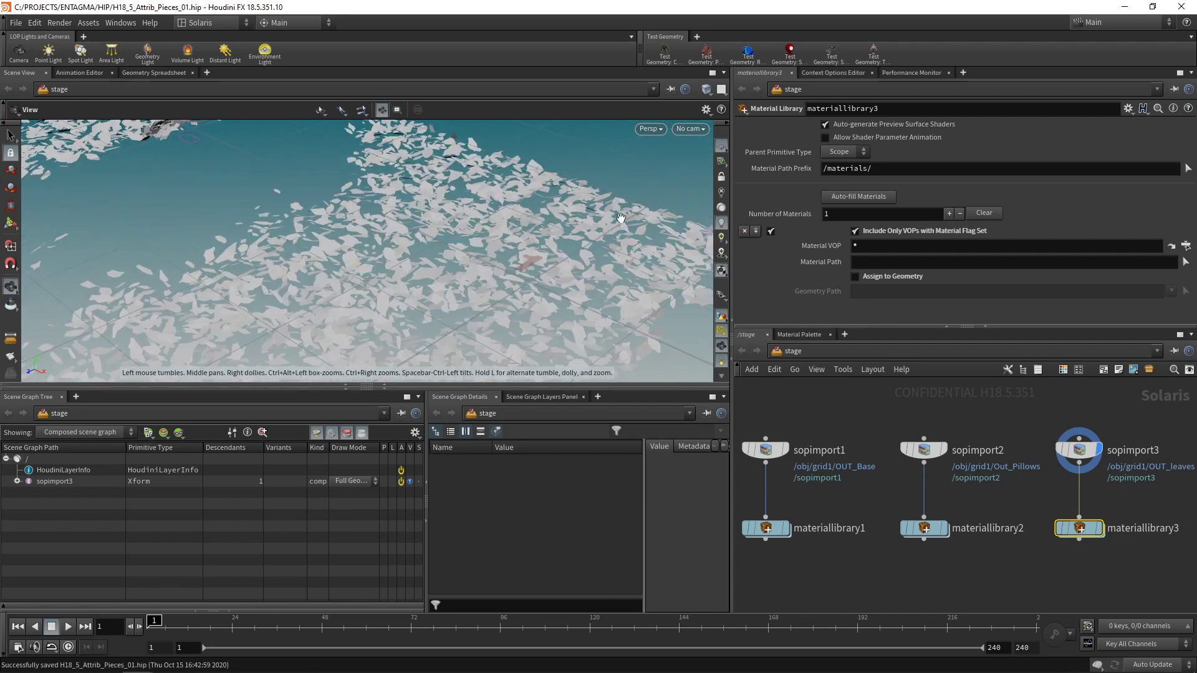
{"action": "left_click_drag", "start_coordinate": [480, 312], "coordinate": [455, 299], "text": "alt"}
{"action": "right_click_drag", "start_coordinate": [455, 299], "coordinate": [465, 334], "text": "alt"}
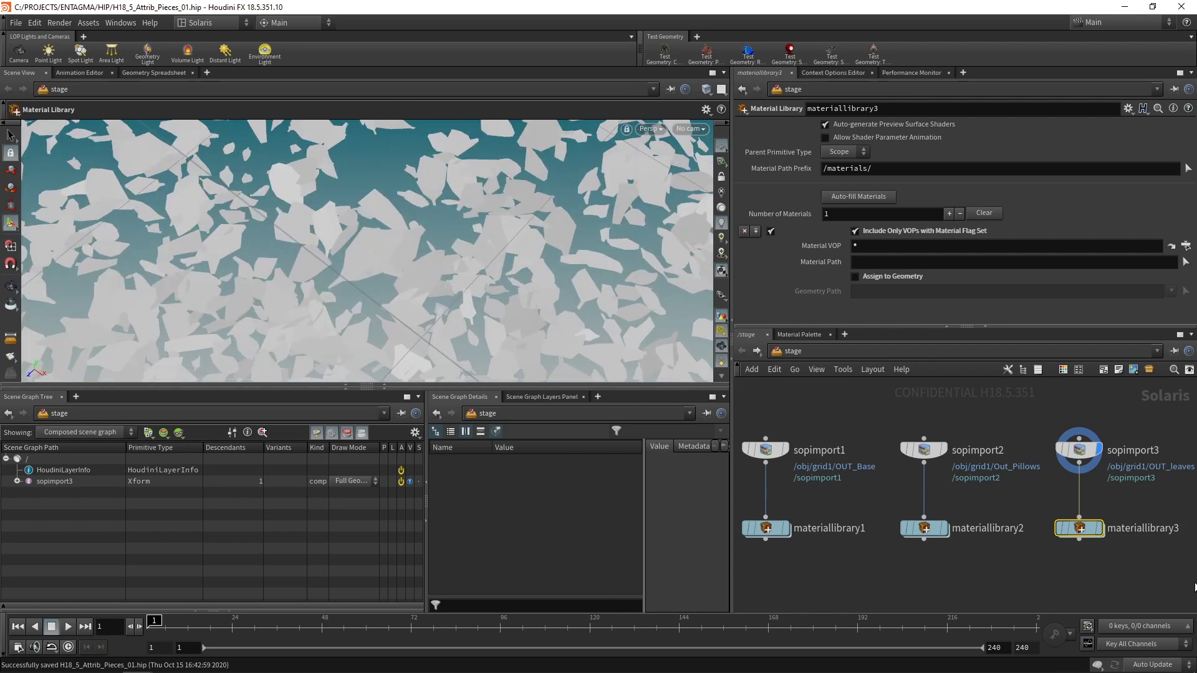
{"action": "left_click", "coordinate": [856, 277]}
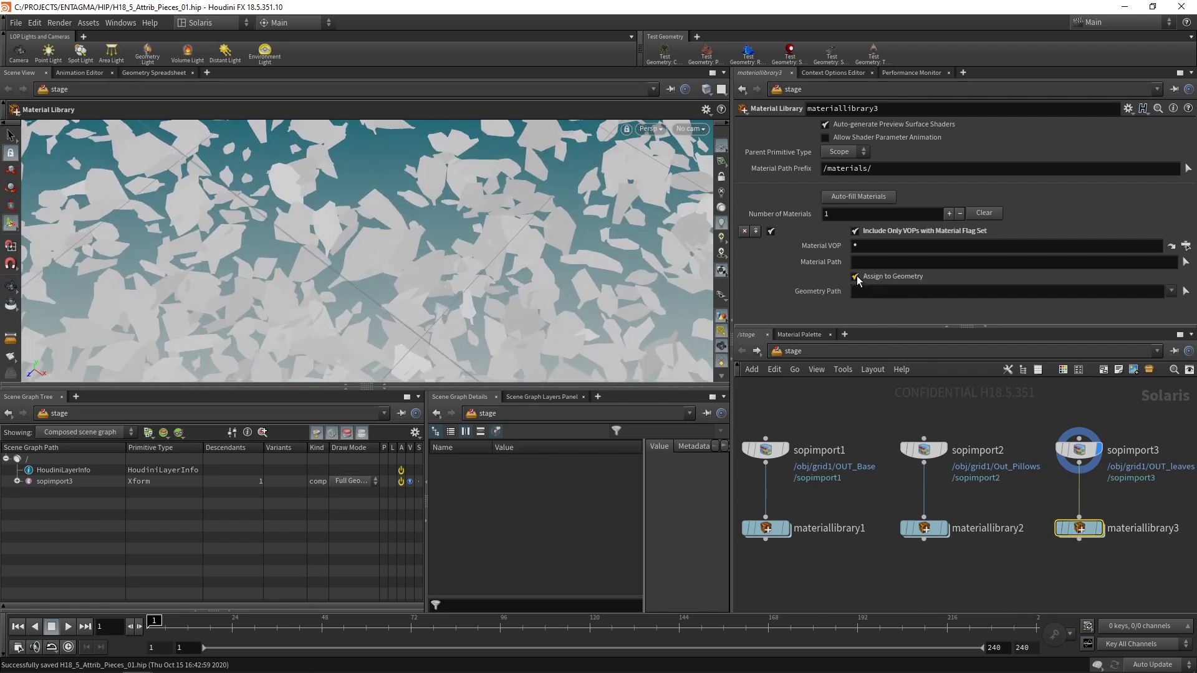
{"action": "left_click", "coordinate": [1171, 291]}
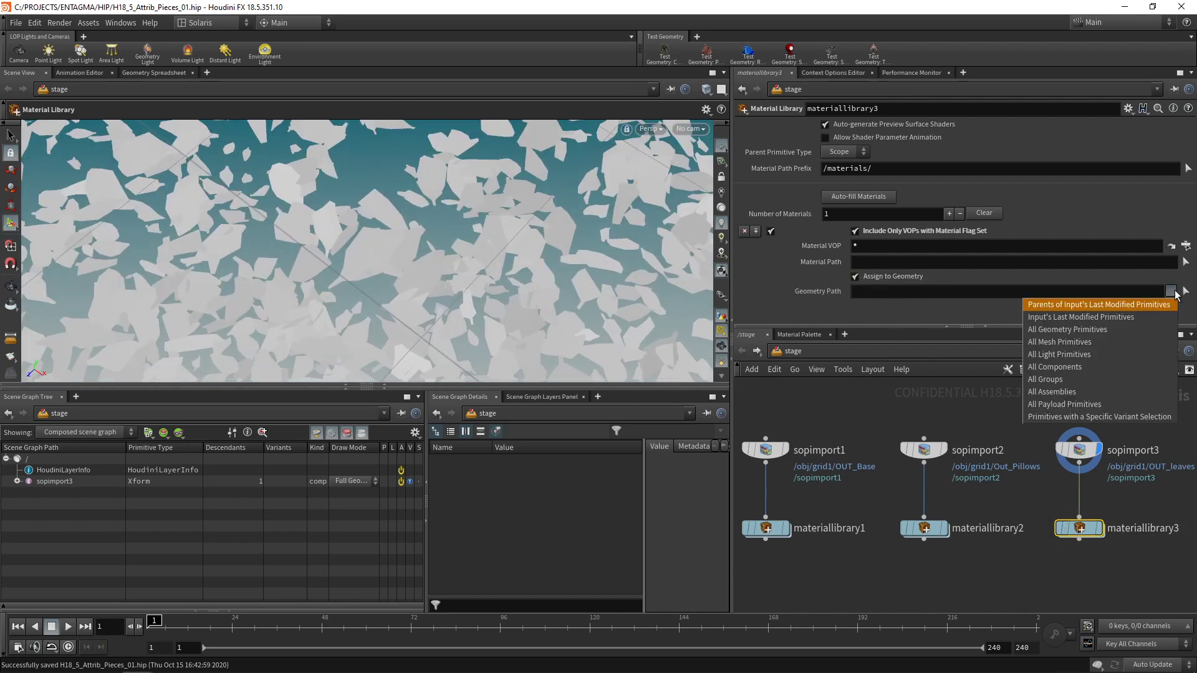
{"action": "left_click", "coordinate": [1106, 329]}
Step: Add a Principled Shader inside materiallibrary3 and return to the stage network
{"action": "double_click", "coordinate": [1082, 528]}
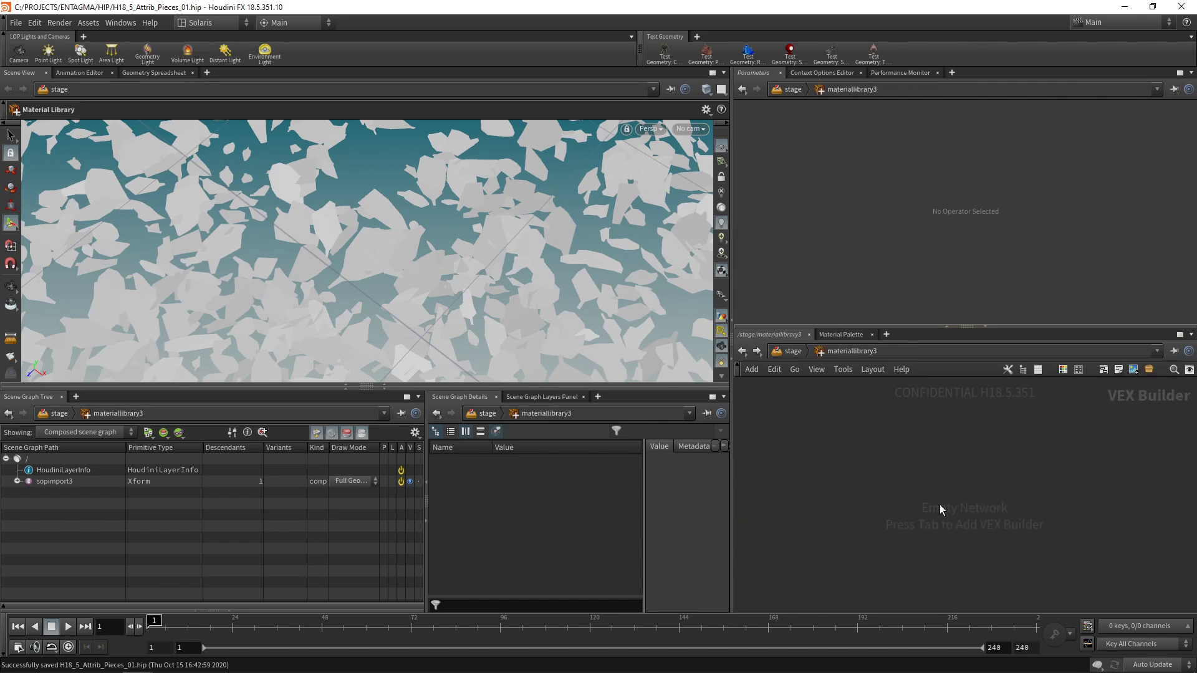
{"action": "key", "text": "Tab"}
{"action": "type", "text": "princ"}
{"action": "key", "text": "Return"}
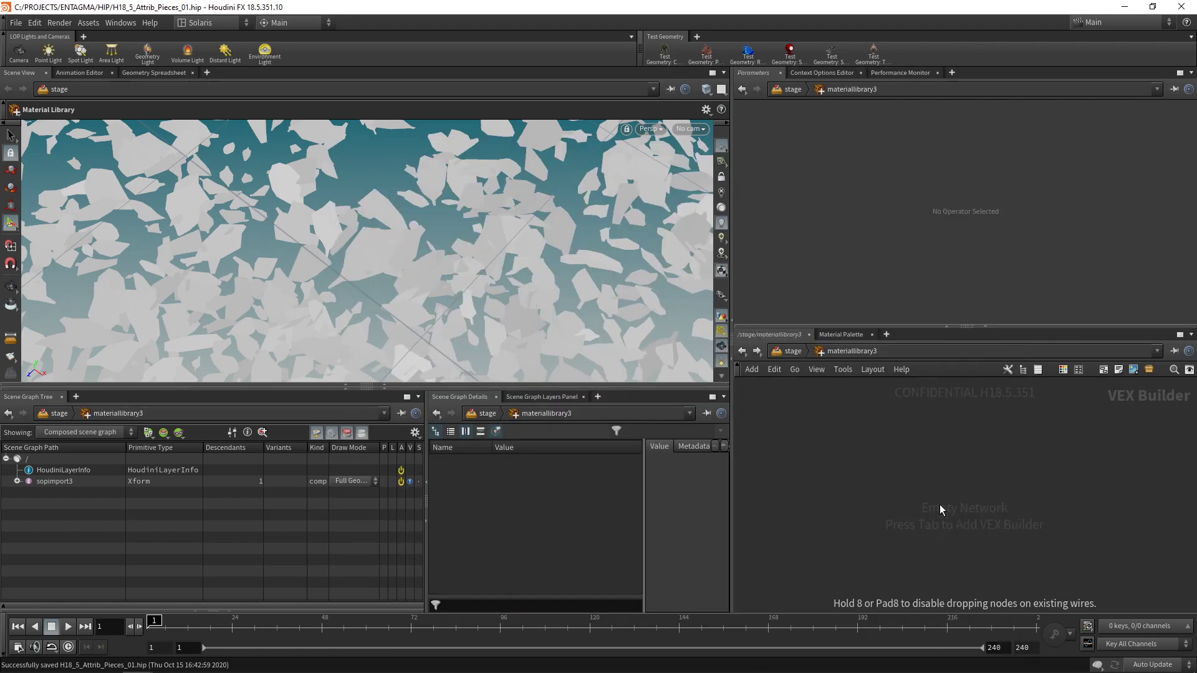
{"action": "left_click", "coordinate": [940, 510]}
{"action": "key", "text": "u"}
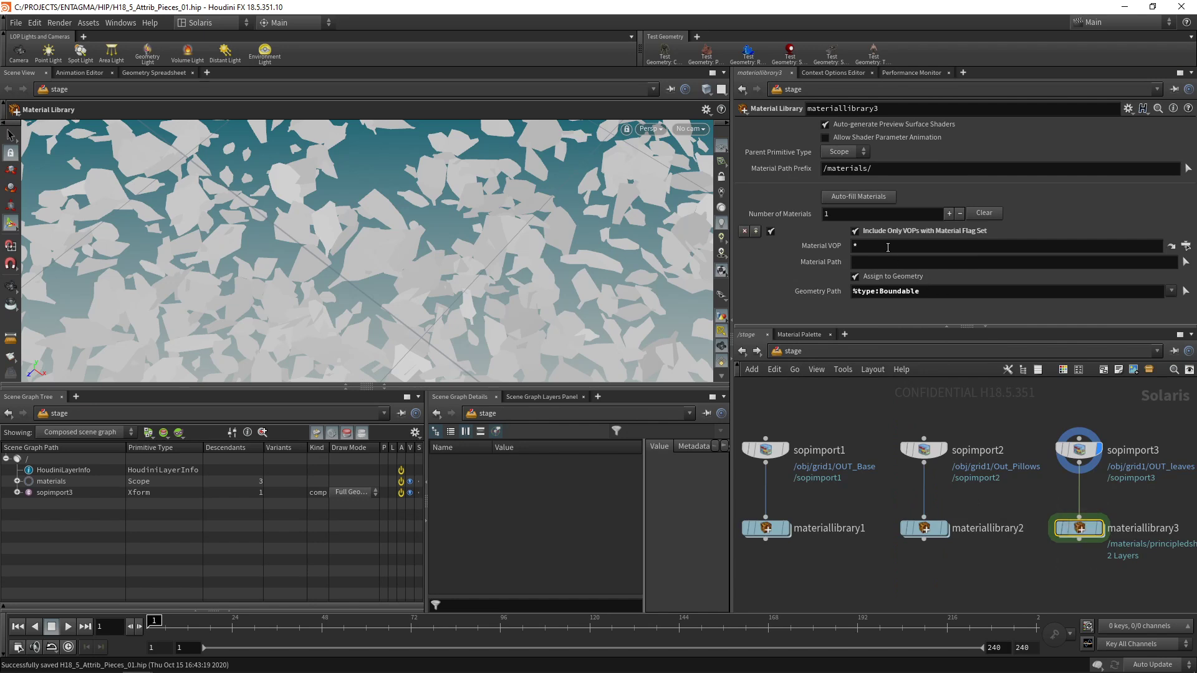
Step: Set the Material VOP of materiallibrary3 to /stage/materiallibrary3/principledshader1
{"action": "left_click", "coordinate": [887, 247]}
{"action": "left_click", "coordinate": [1185, 246]}
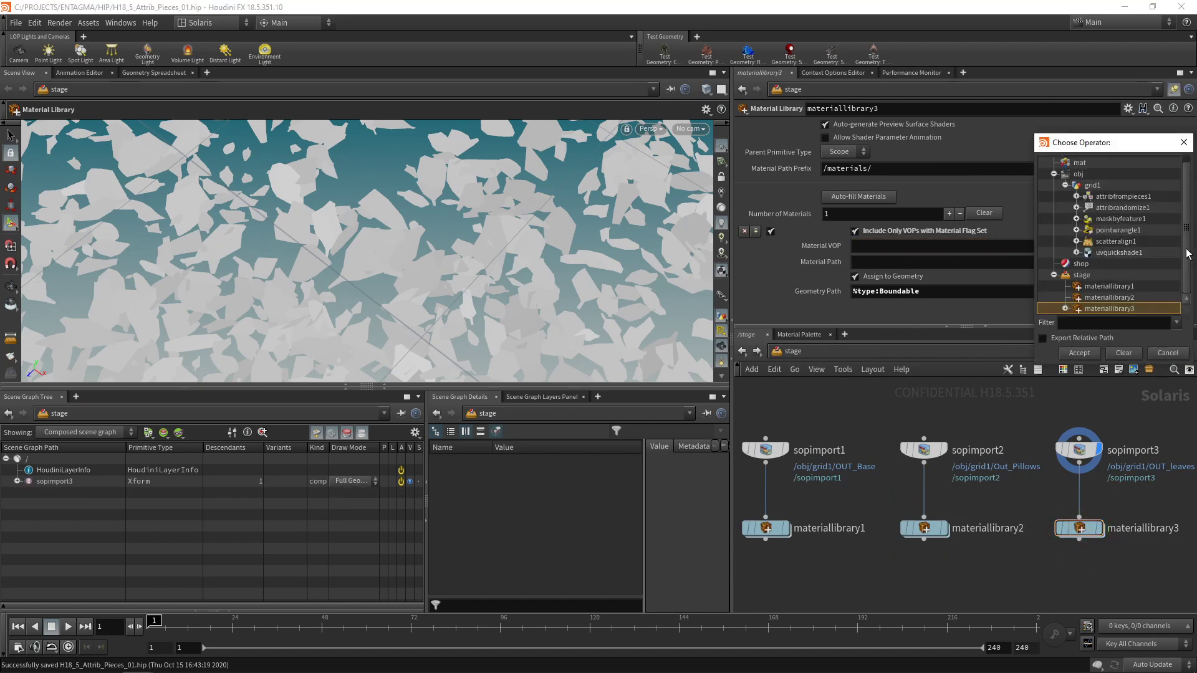
{"action": "left_click", "coordinate": [1065, 309]}
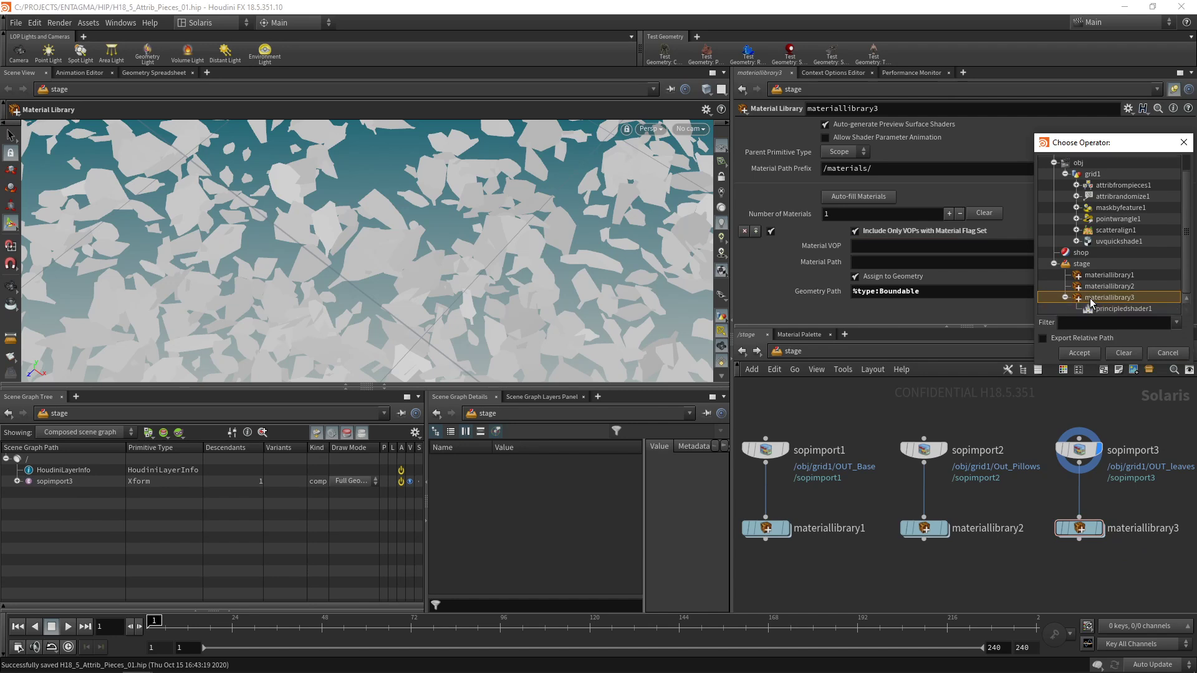
{"action": "double_click", "coordinate": [1098, 311]}
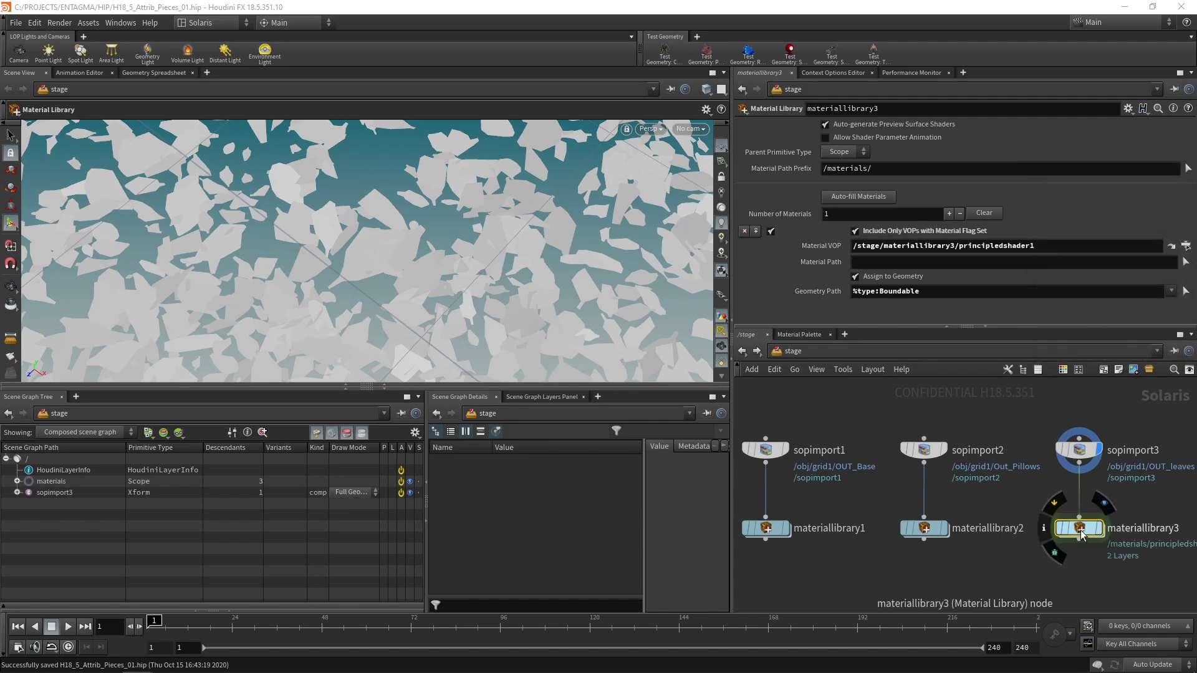
Step: Set the Base Color of principledshader1 inside materiallibrary3 to white (1, 1, 1)
{"action": "double_click", "coordinate": [1080, 530]}
{"action": "left_click", "coordinate": [845, 154]}
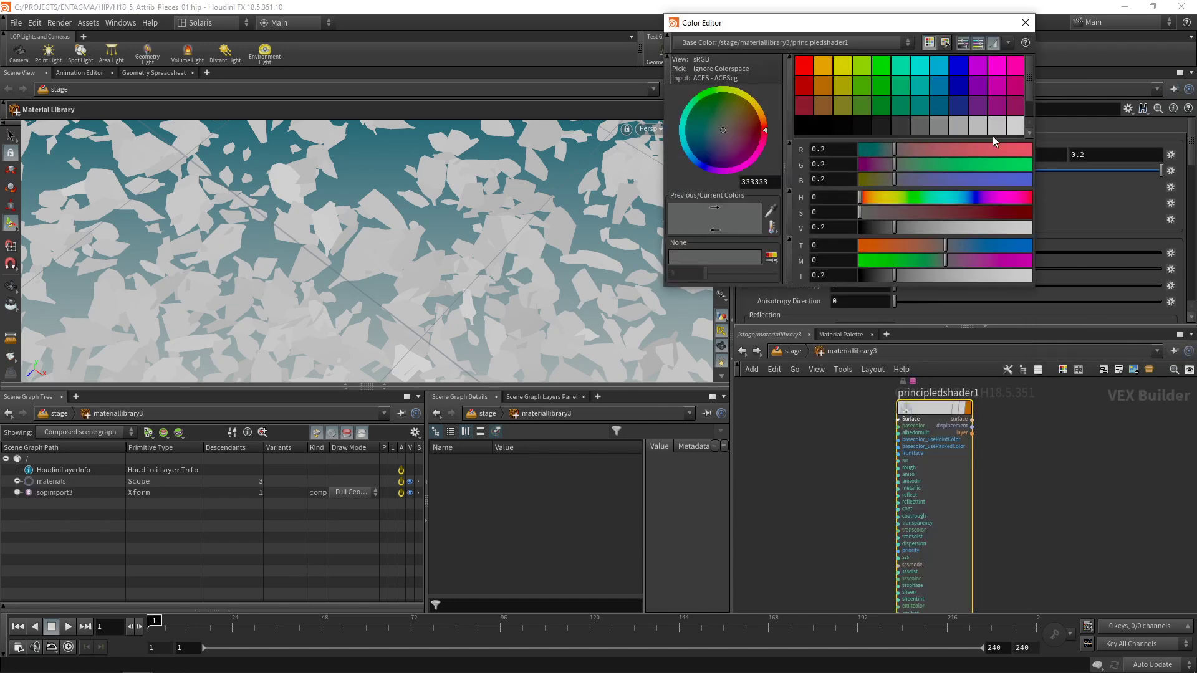
{"action": "left_click", "coordinate": [1015, 126]}
{"action": "left_click", "coordinate": [1025, 23]}
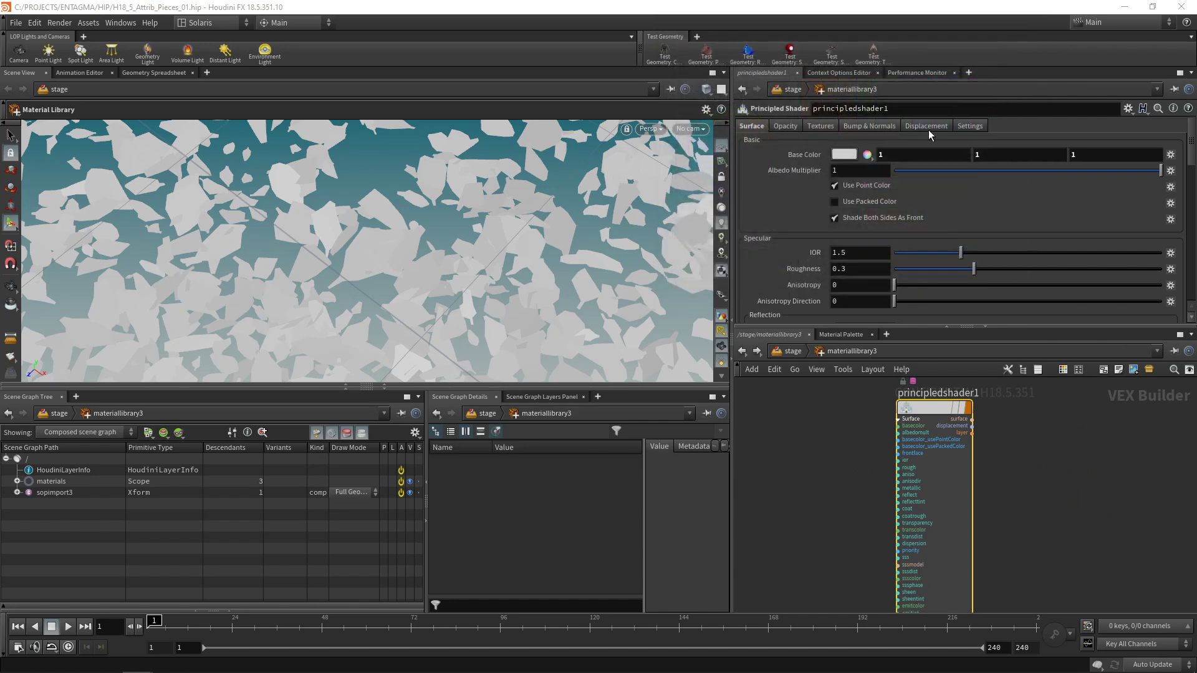
Step: Enable the shader's base color texture and load FagusSylvatica_dd948cfe_8K_Albedo.jpg into it
{"action": "left_click", "coordinate": [819, 126]}
{"action": "left_click", "coordinate": [836, 153]}
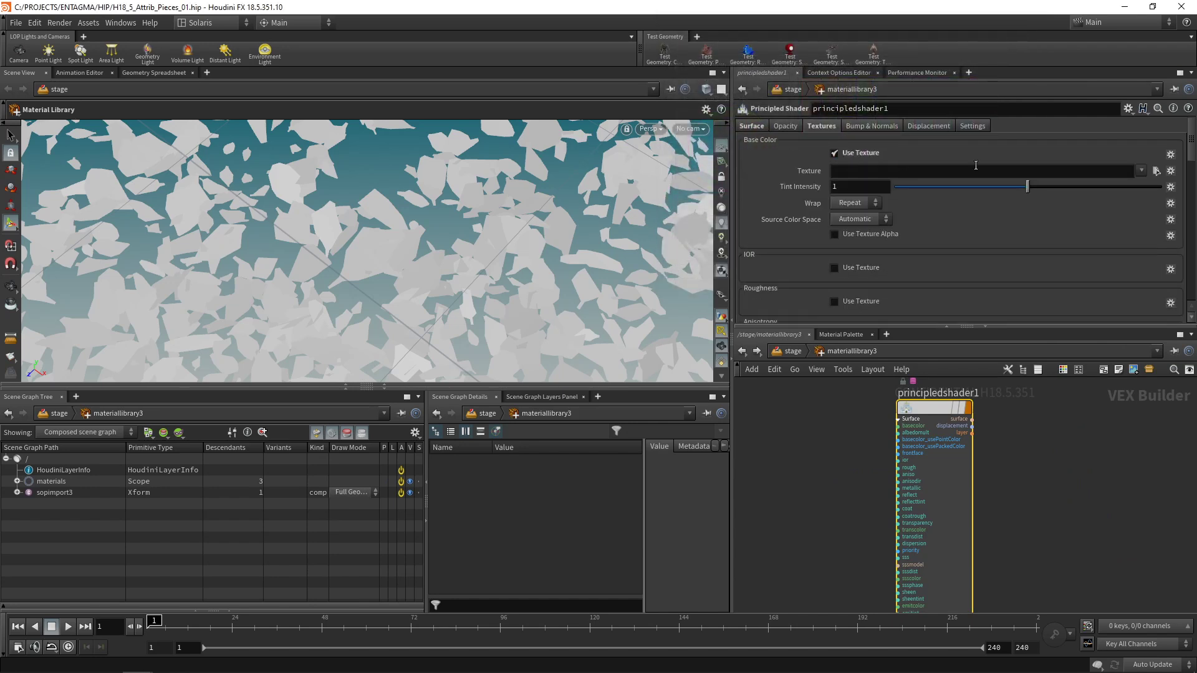
{"action": "left_click", "coordinate": [1154, 170]}
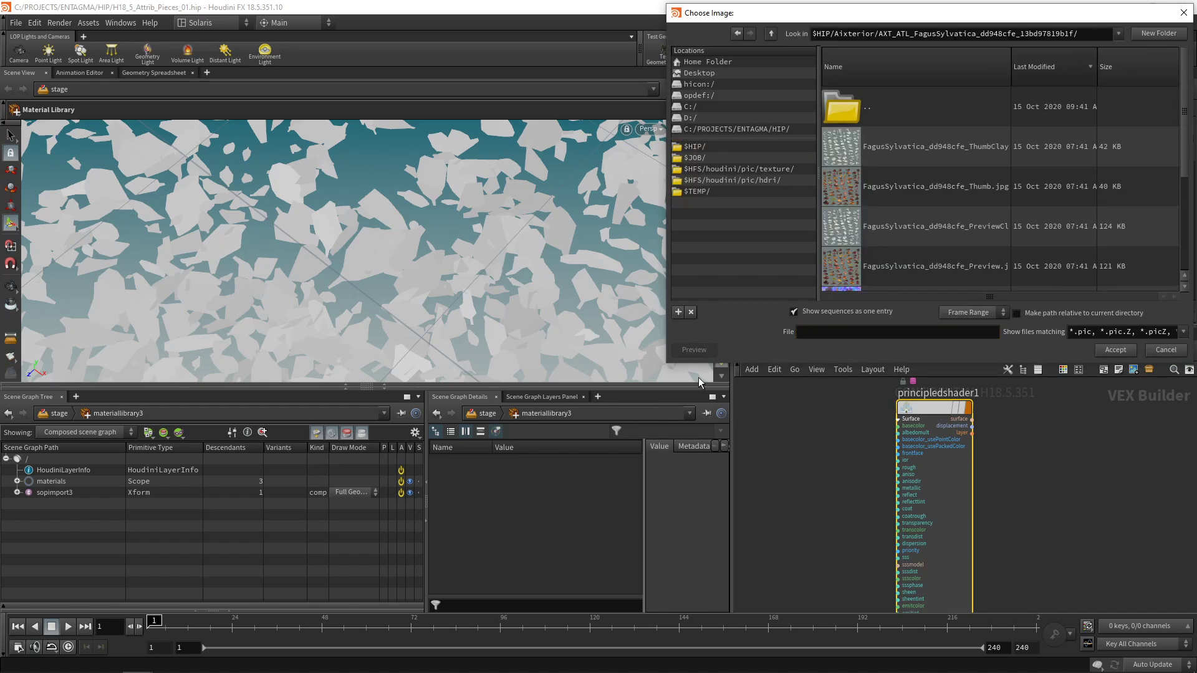
{"action": "left_click_drag", "start_coordinate": [666, 366], "coordinate": [478, 502]}
{"action": "left_click", "coordinate": [824, 387]}
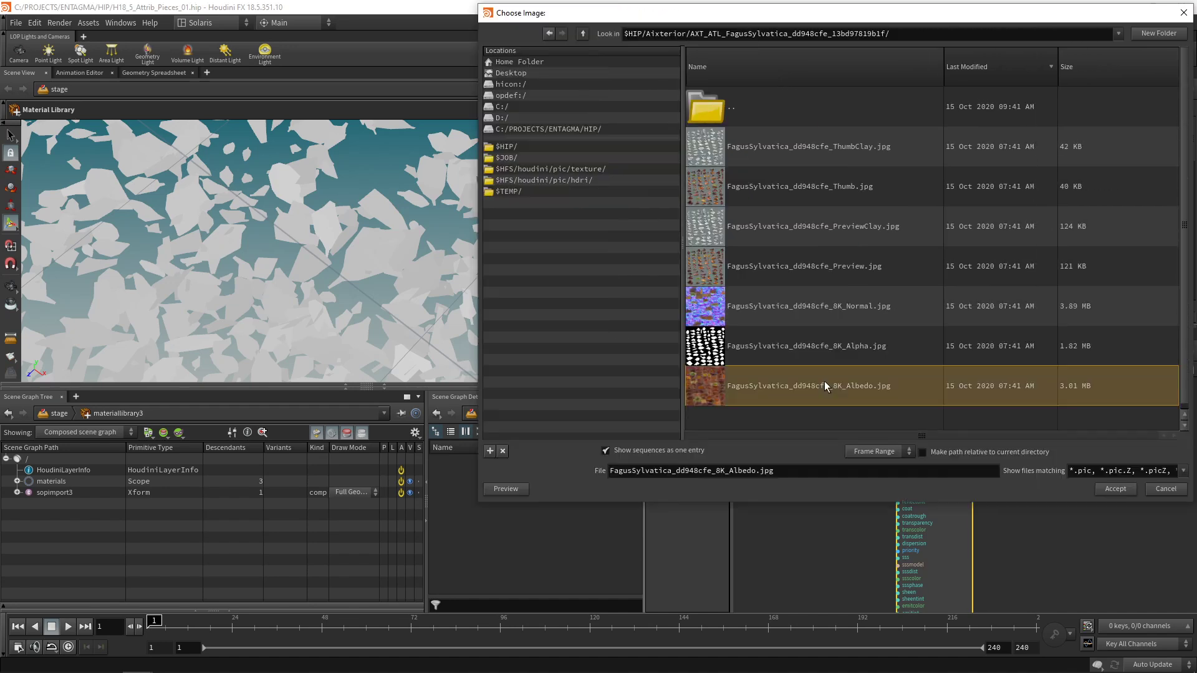
{"action": "left_click", "coordinate": [1114, 488]}
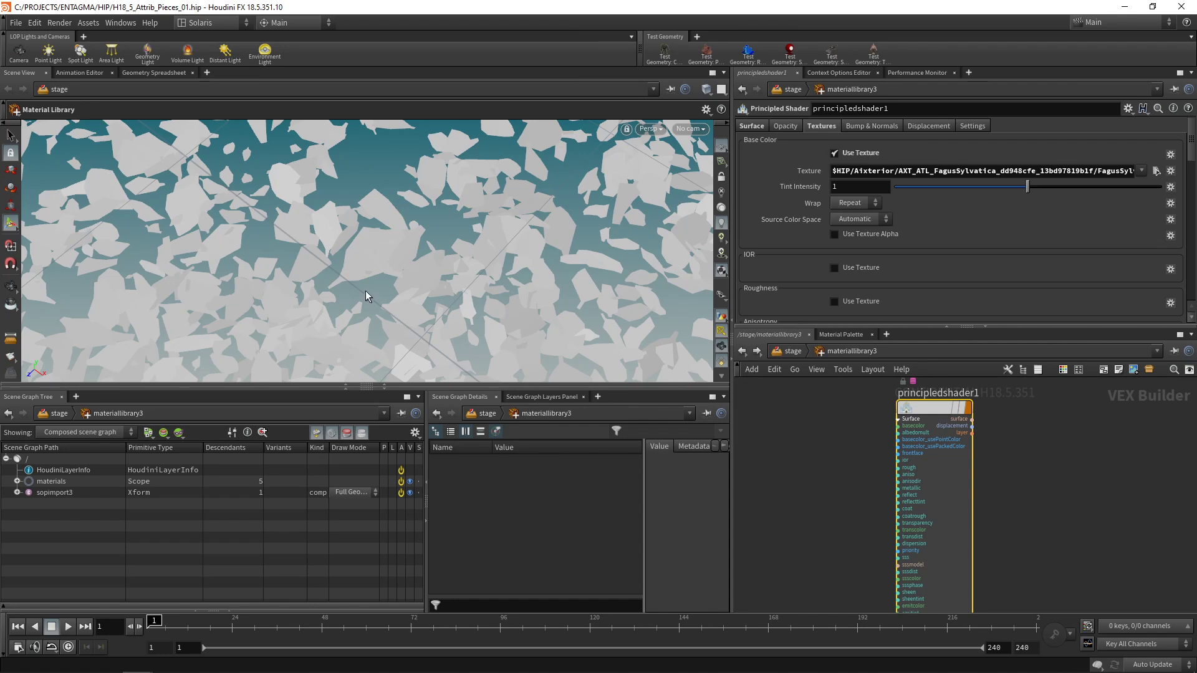
Step: Return to the stage network and add an environment dome light and a camera to the leaves branch
{"action": "left_click", "coordinate": [790, 351]}
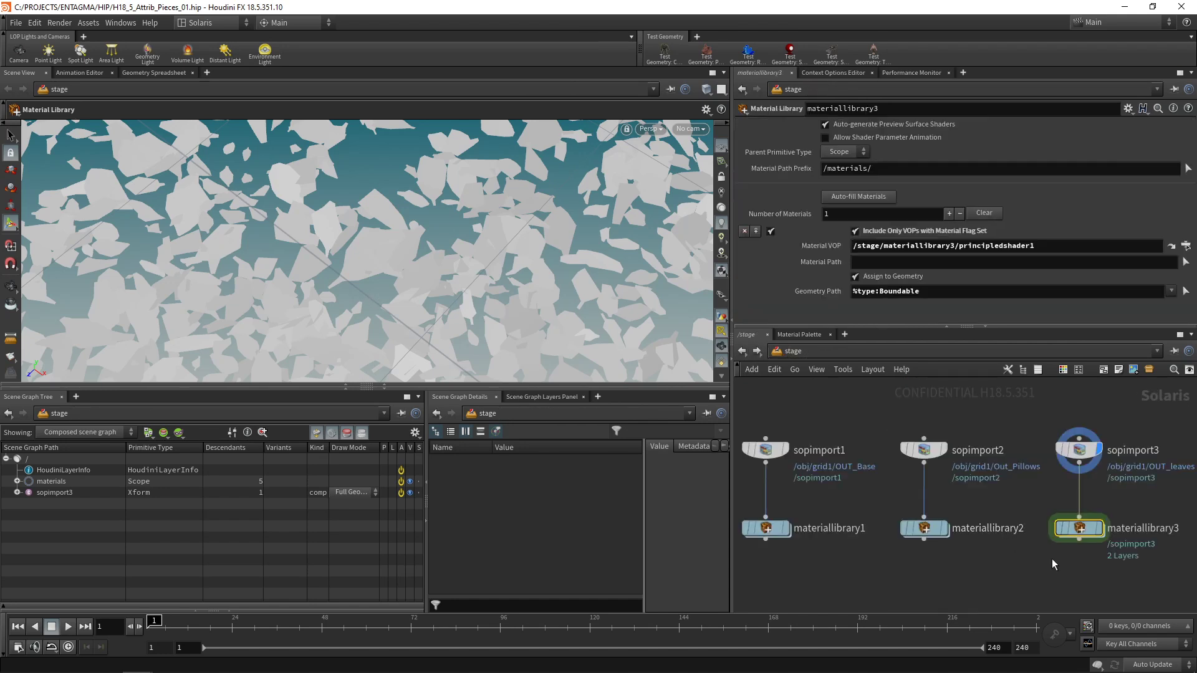
{"action": "middle_click_drag", "start_coordinate": [1097, 583], "coordinate": [1036, 548]}
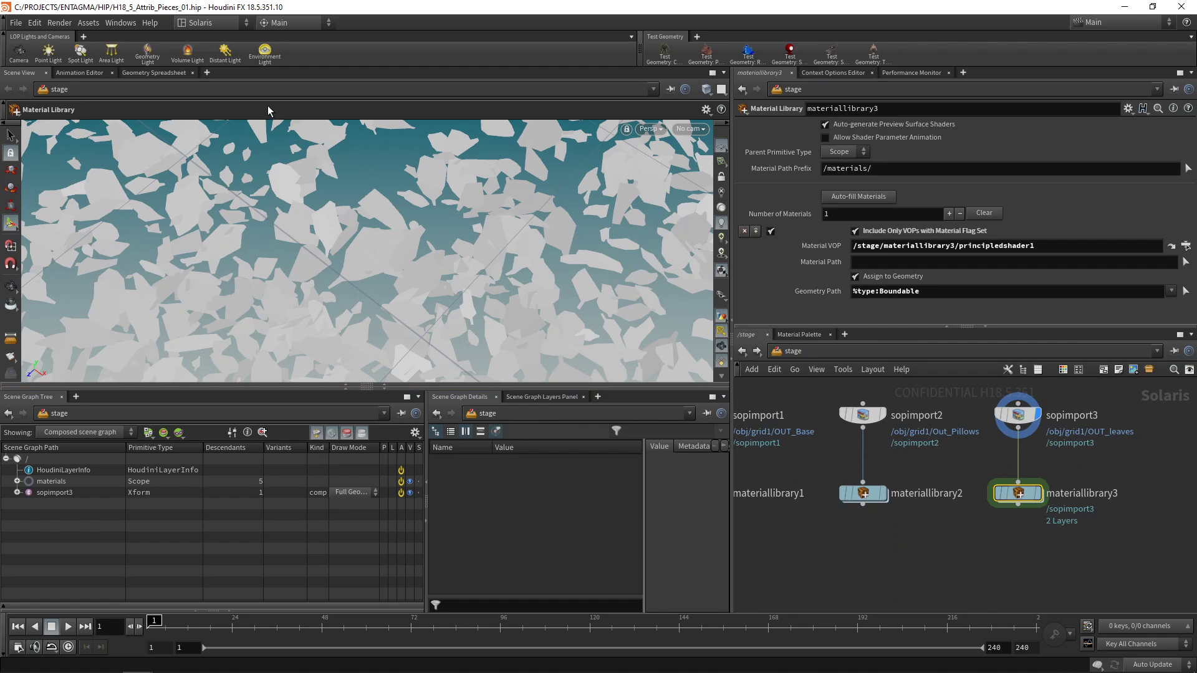
{"action": "left_click", "coordinate": [265, 52]}
{"action": "left_click", "coordinate": [20, 53]}
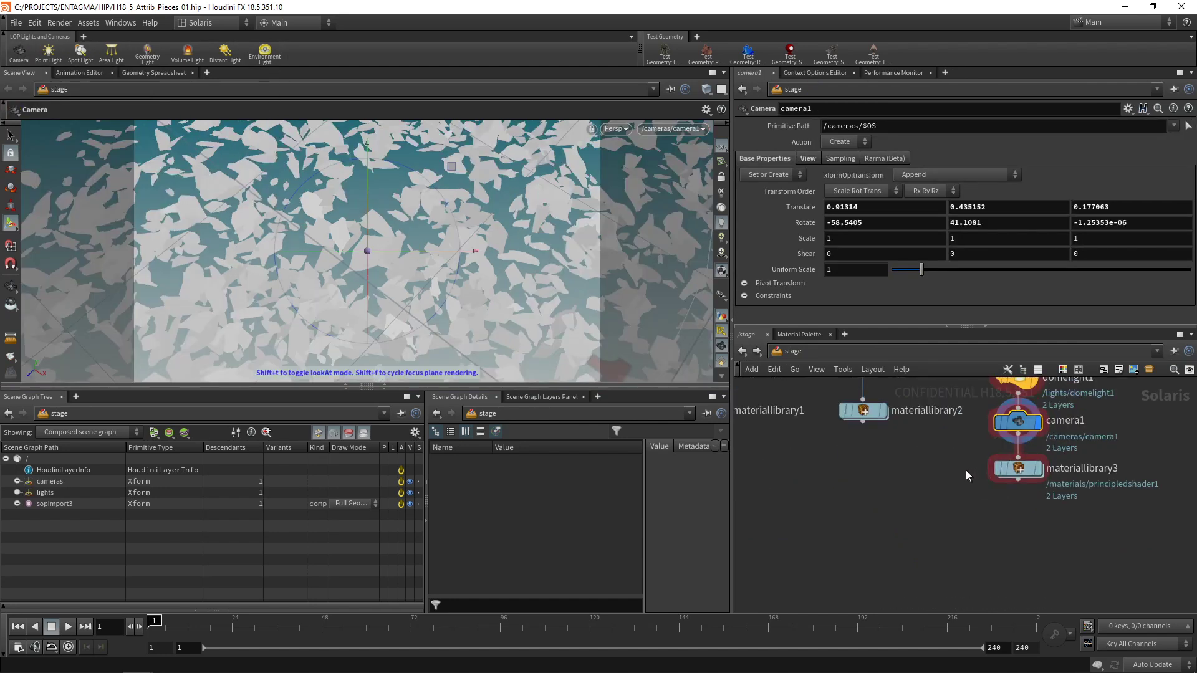
Step: Rewire the leaves branch so sopimport3 feeds materiallibrary3, followed by domelight1 and camera1, and line the nodes up below it
{"action": "scroll", "coordinate": [965, 472], "scroll_direction": "down", "scroll_amount": 3}
{"action": "middle_click_drag", "start_coordinate": [966, 473], "coordinate": [956, 510]}
{"action": "left_click_drag", "start_coordinate": [964, 437], "coordinate": [1071, 553]}
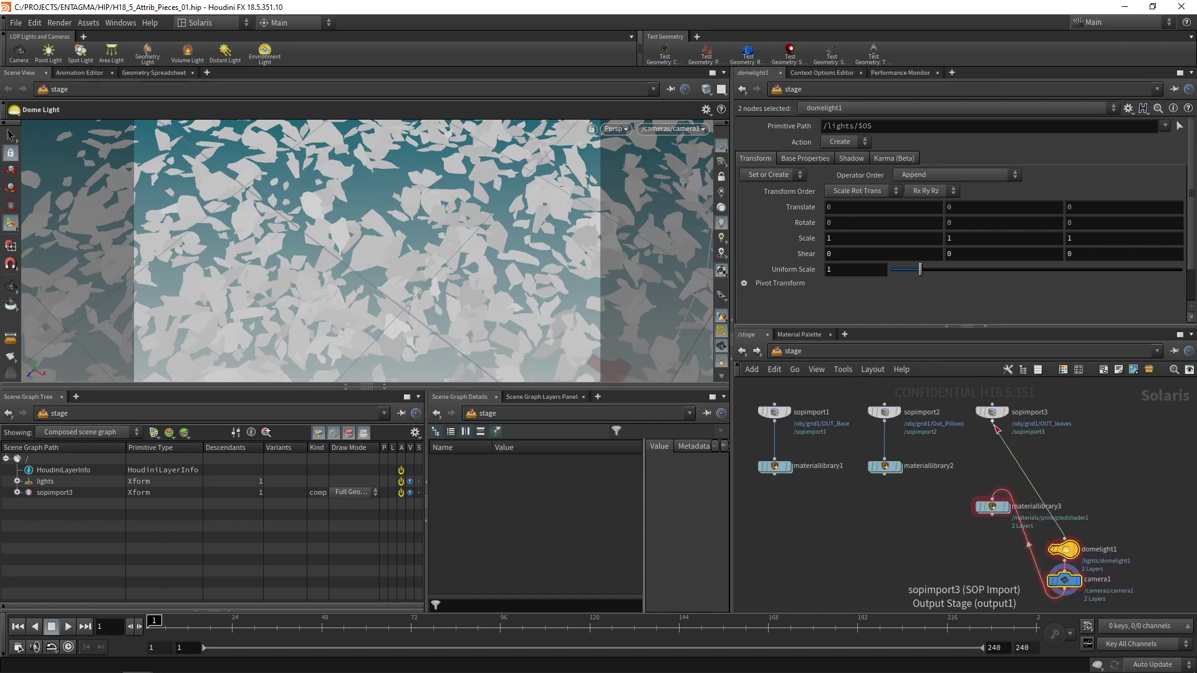
{"action": "left_click_drag", "start_coordinate": [993, 508], "coordinate": [994, 471]}
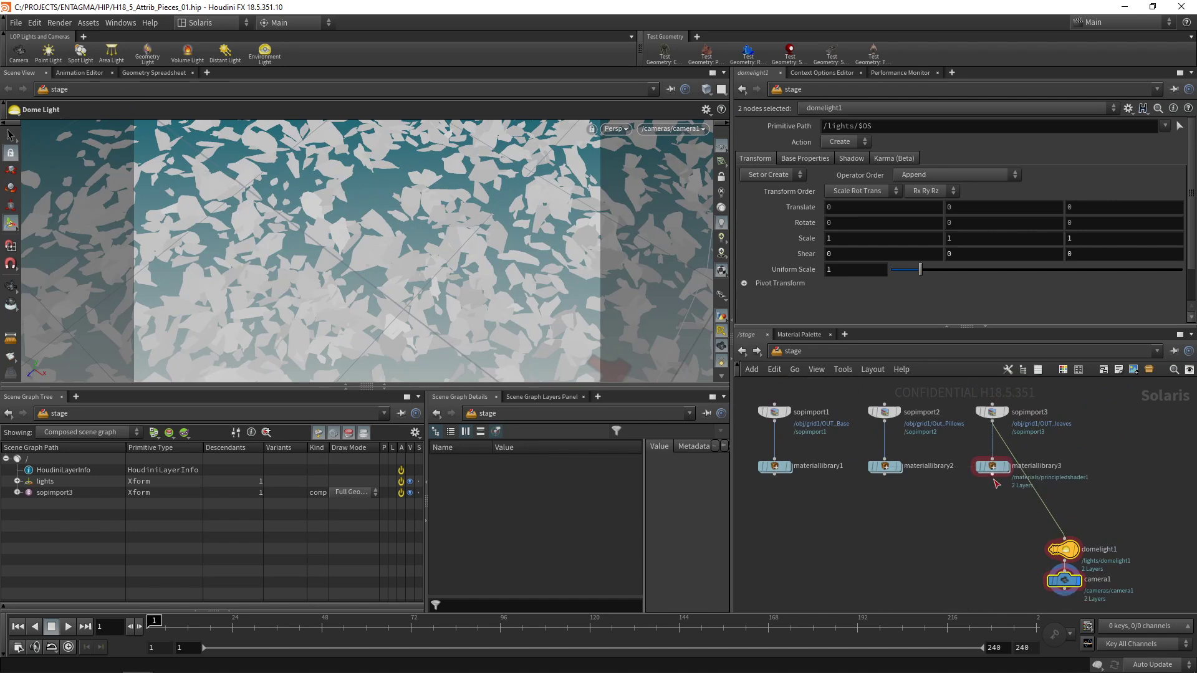
{"action": "left_click", "coordinate": [993, 475]}
{"action": "left_click", "coordinate": [1064, 537]}
{"action": "middle_click_drag", "start_coordinate": [1100, 502], "coordinate": [1084, 472]}
{"action": "left_click_drag", "start_coordinate": [1094, 478], "coordinate": [1036, 561]}
{"action": "left_click_drag", "start_coordinate": [1052, 521], "coordinate": [984, 490]}
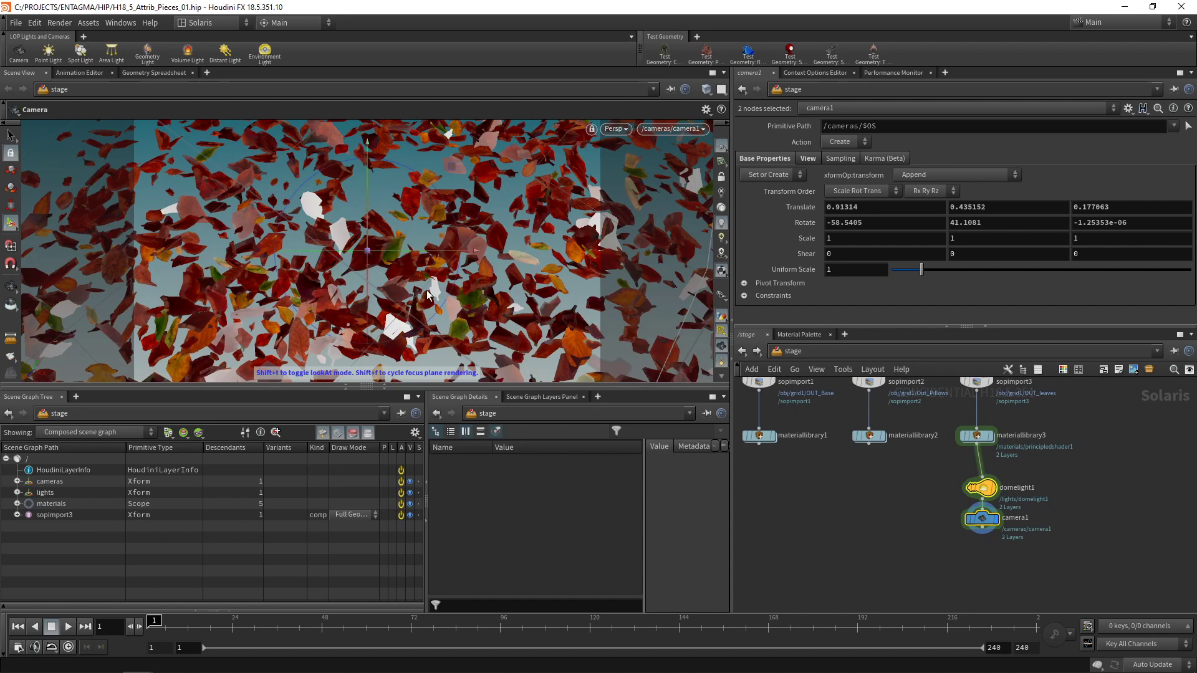
Step: Enable the opacity texture of principledshader1 in materiallibrary3 and load FagusSylvatica_dd948cfe_8K_Alpha.jpg into it
{"action": "double_click", "coordinate": [981, 436]}
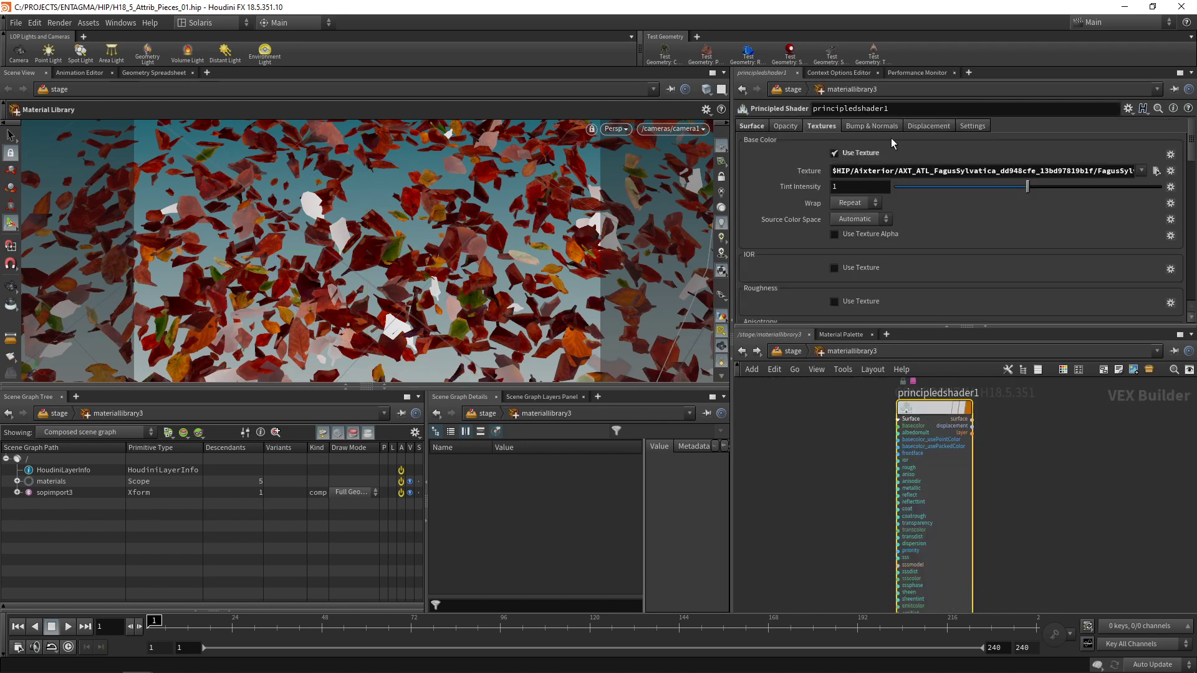
{"action": "scroll", "coordinate": [1187, 155], "scroll_direction": "down", "scroll_amount": 15}
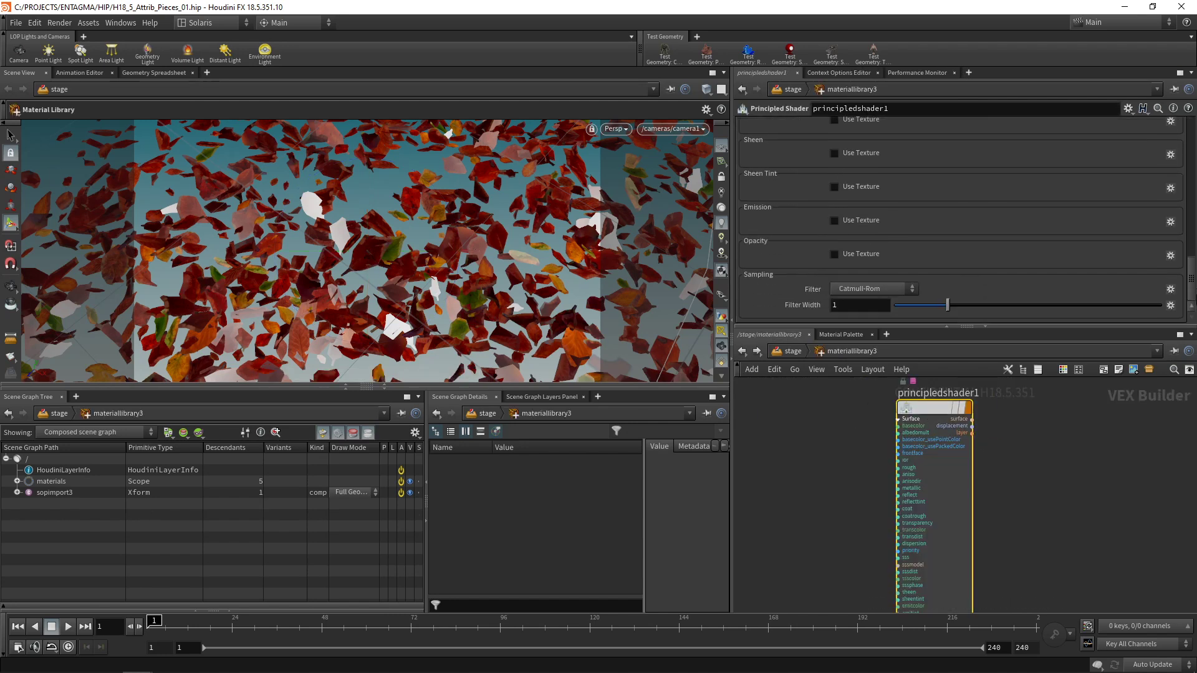
{"action": "left_click", "coordinate": [834, 254]}
{"action": "left_click", "coordinate": [1155, 273]}
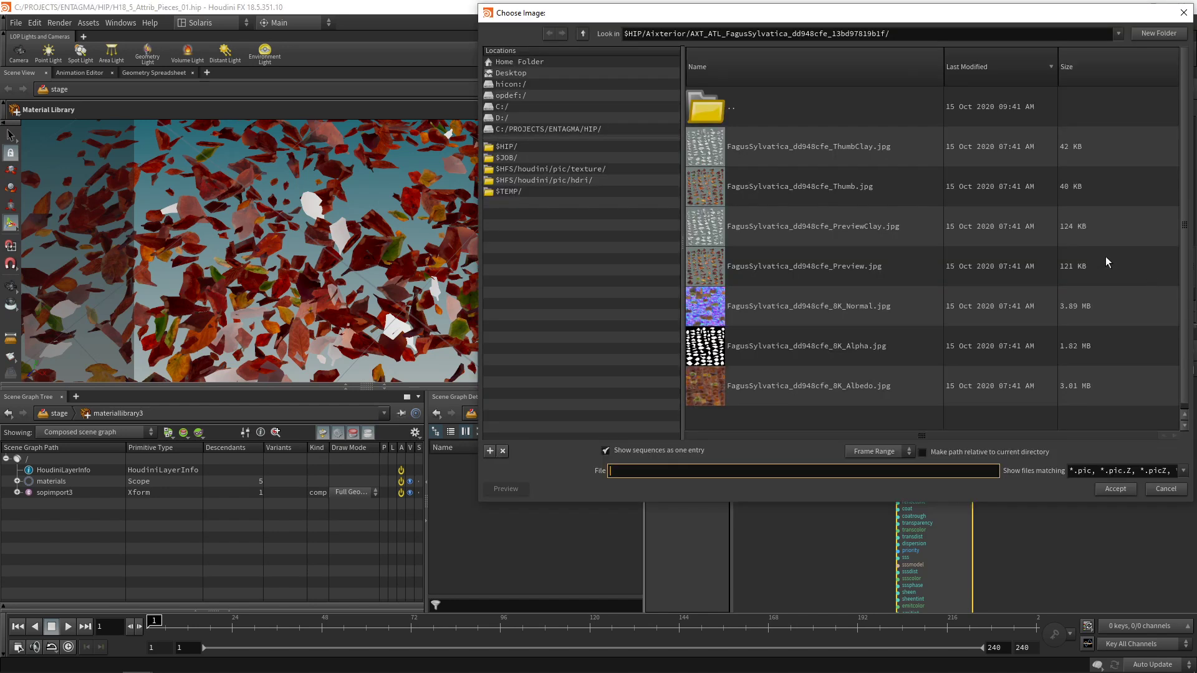
{"action": "double_click", "coordinate": [850, 345]}
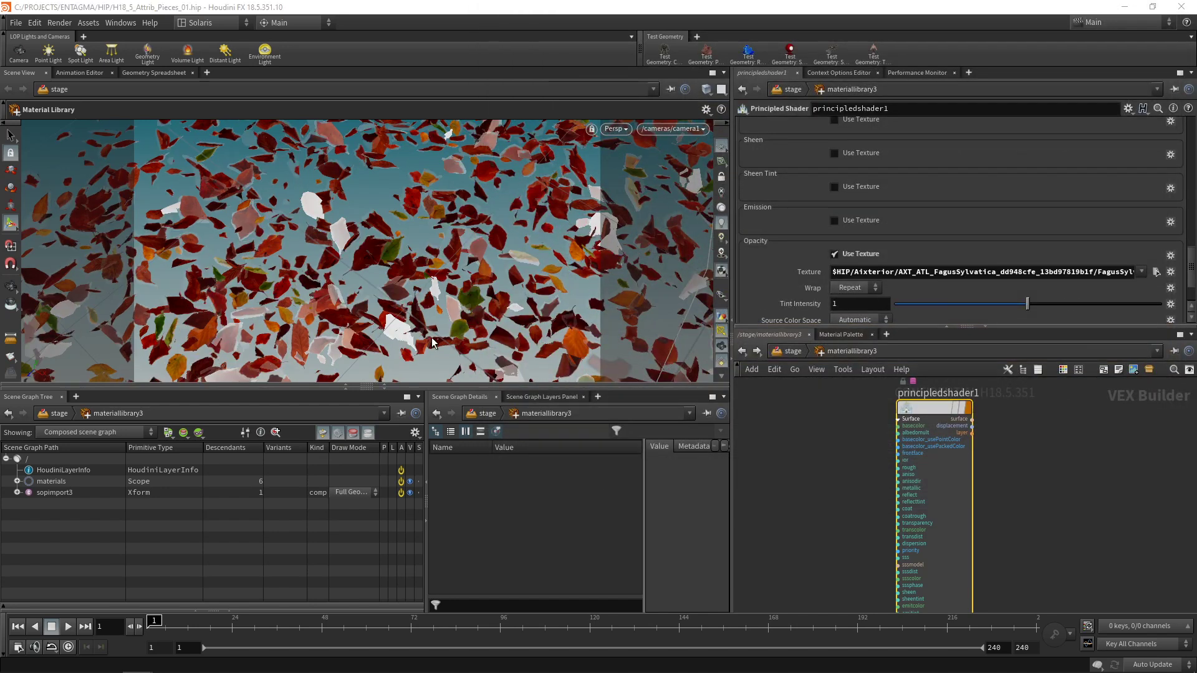
Step: Set the reflectivity of the leaf shader in materiallibrary3 to 0.2 and its roughness to 0.5
{"action": "right_click_drag", "start_coordinate": [434, 344], "coordinate": [490, 321], "text": "alt"}
{"action": "left_click_drag", "start_coordinate": [489, 321], "coordinate": [518, 333], "text": "alt"}
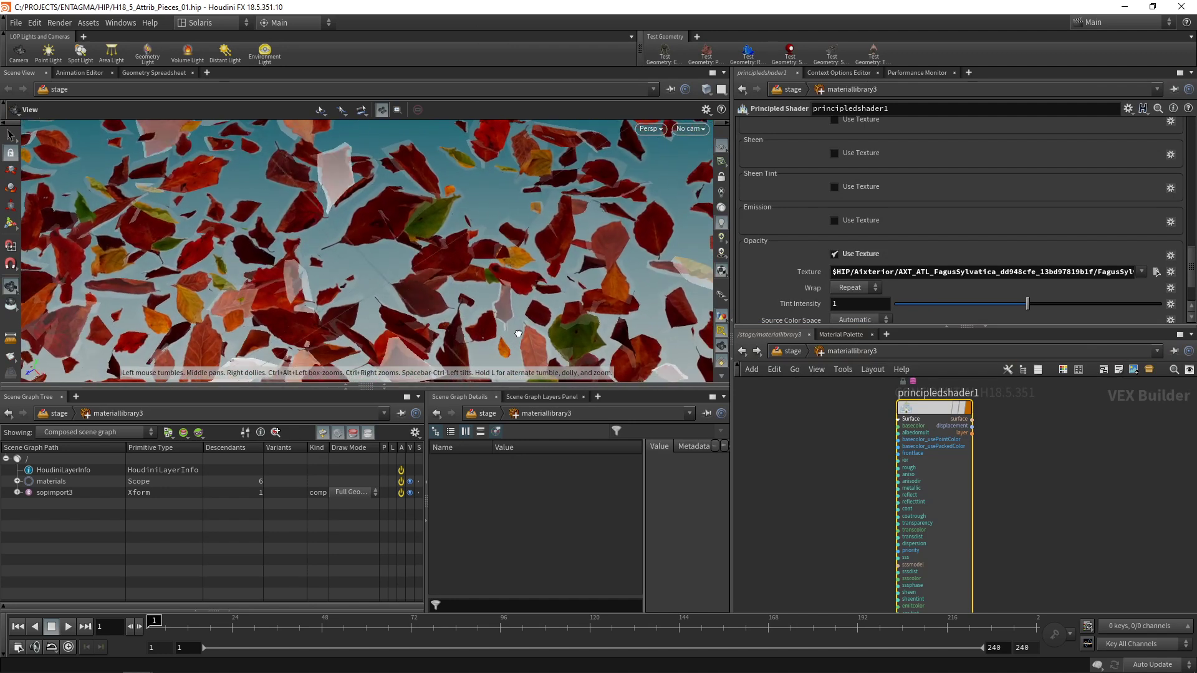
{"action": "right_click_drag", "start_coordinate": [518, 333], "coordinate": [496, 305], "text": "alt"}
{"action": "left_click_drag", "start_coordinate": [1189, 270], "coordinate": [981, 125]}
{"action": "left_click", "coordinate": [750, 126]}
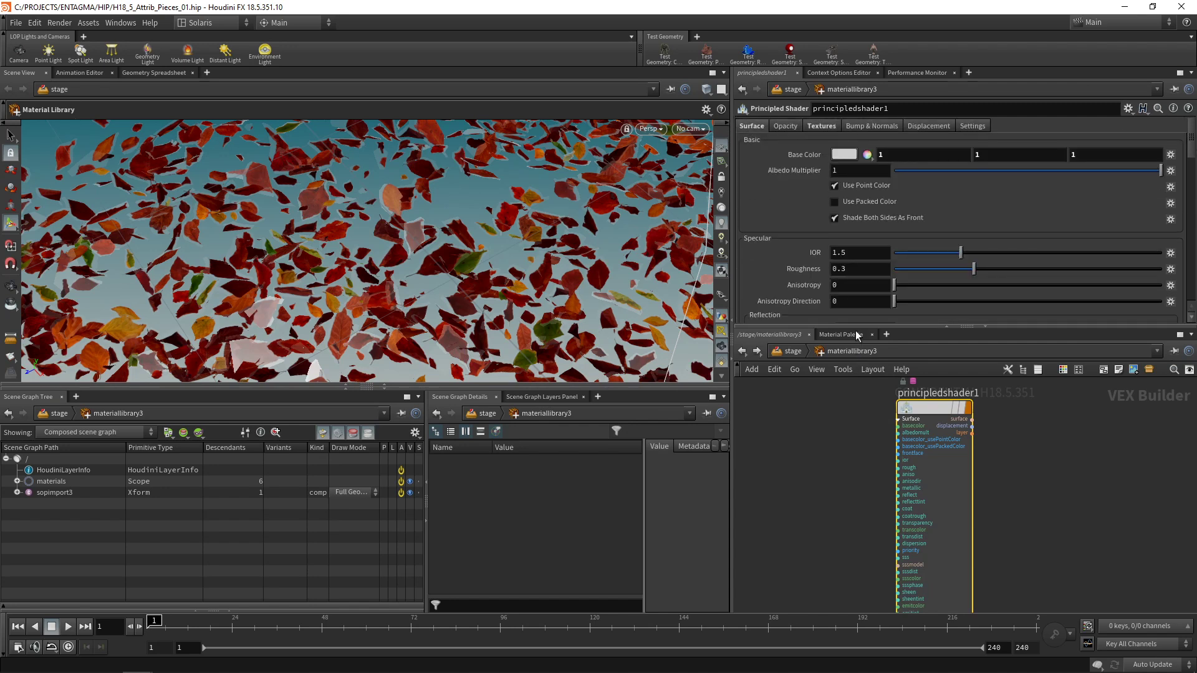
{"action": "left_click_drag", "start_coordinate": [854, 324], "coordinate": [854, 424]}
{"action": "left_click", "coordinate": [854, 346]}
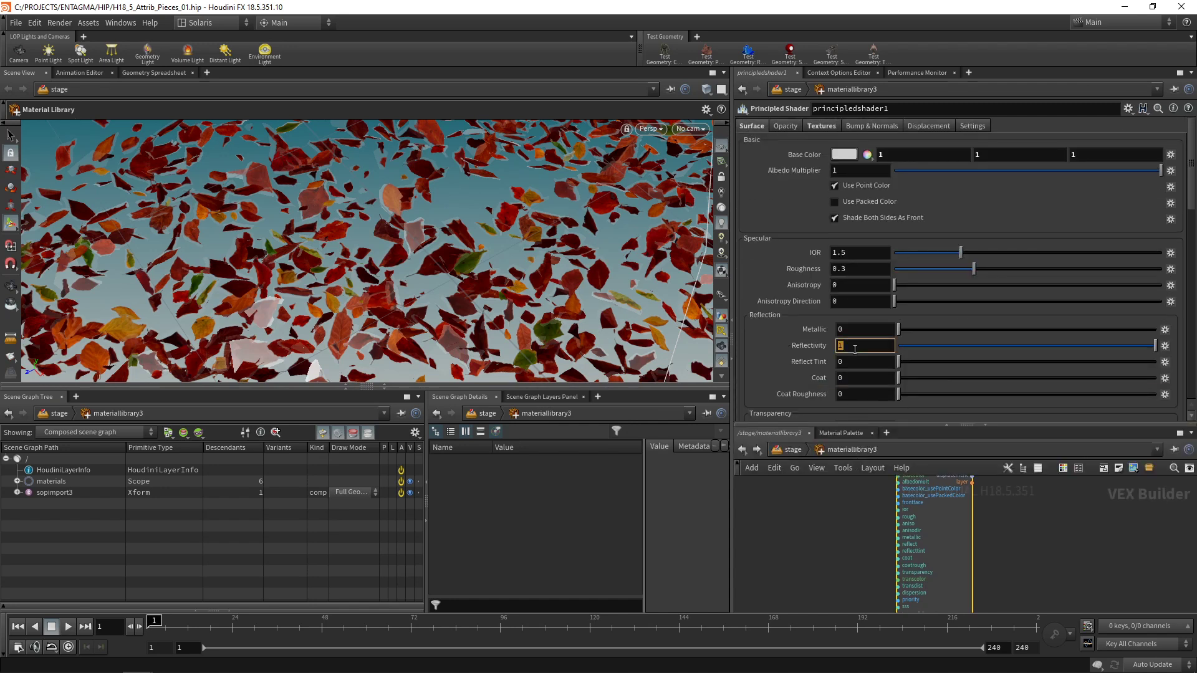
{"action": "type", "text": ".2"}
{"action": "key", "text": "Return"}
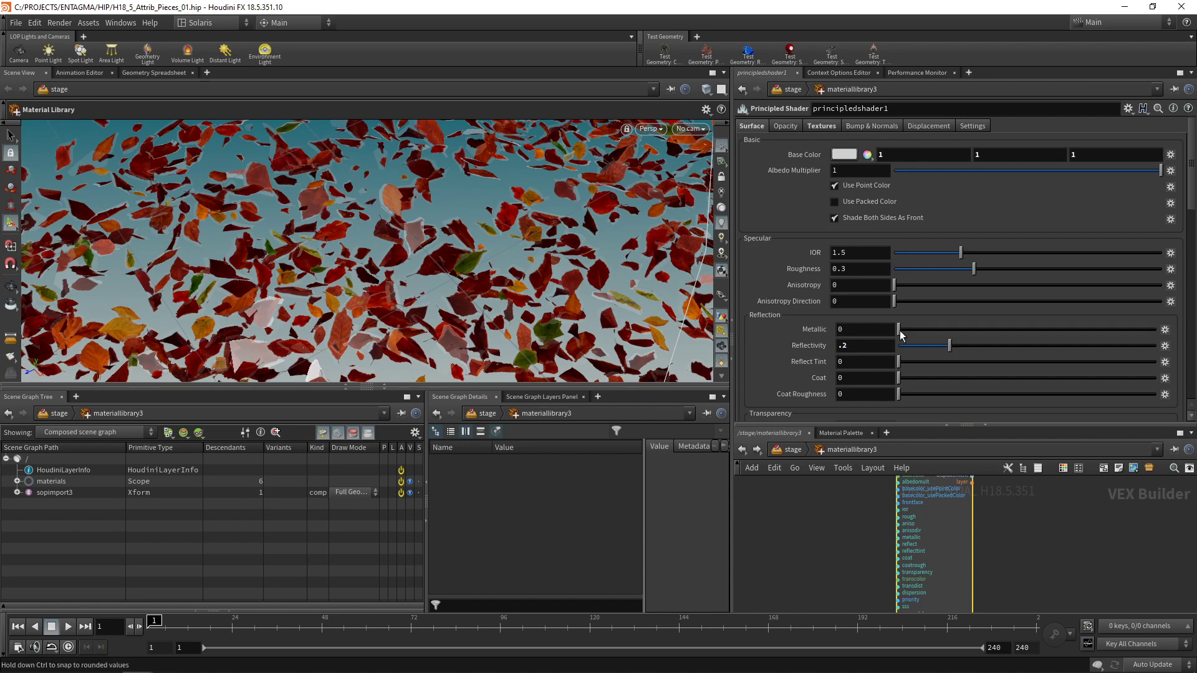
{"action": "left_click", "coordinate": [857, 269]}
{"action": "type", "text": "0.5"}
{"action": "key", "text": "Return"}
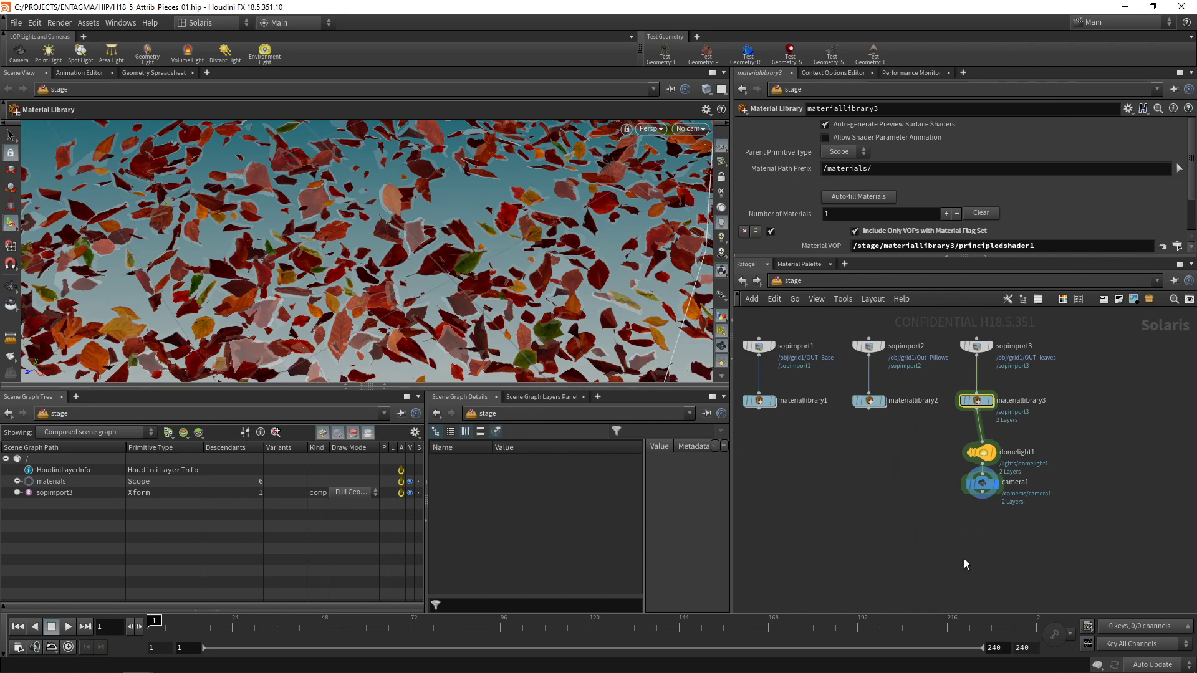
Step: Add a merge node combining materiallibrary1, materiallibrary2 and materiallibrary3, with domelight1 and camera1 moved below it, and display the merged result
{"action": "left_click", "coordinate": [939, 424]}
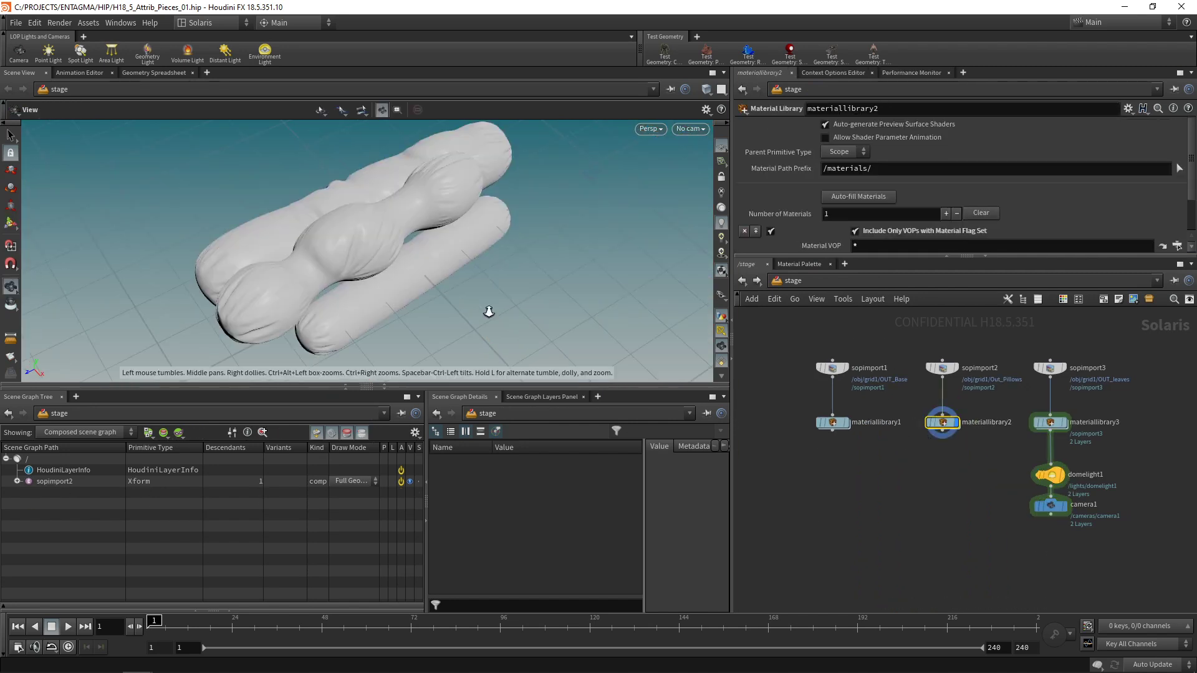
{"action": "left_click_drag", "start_coordinate": [1052, 476], "coordinate": [999, 532]}
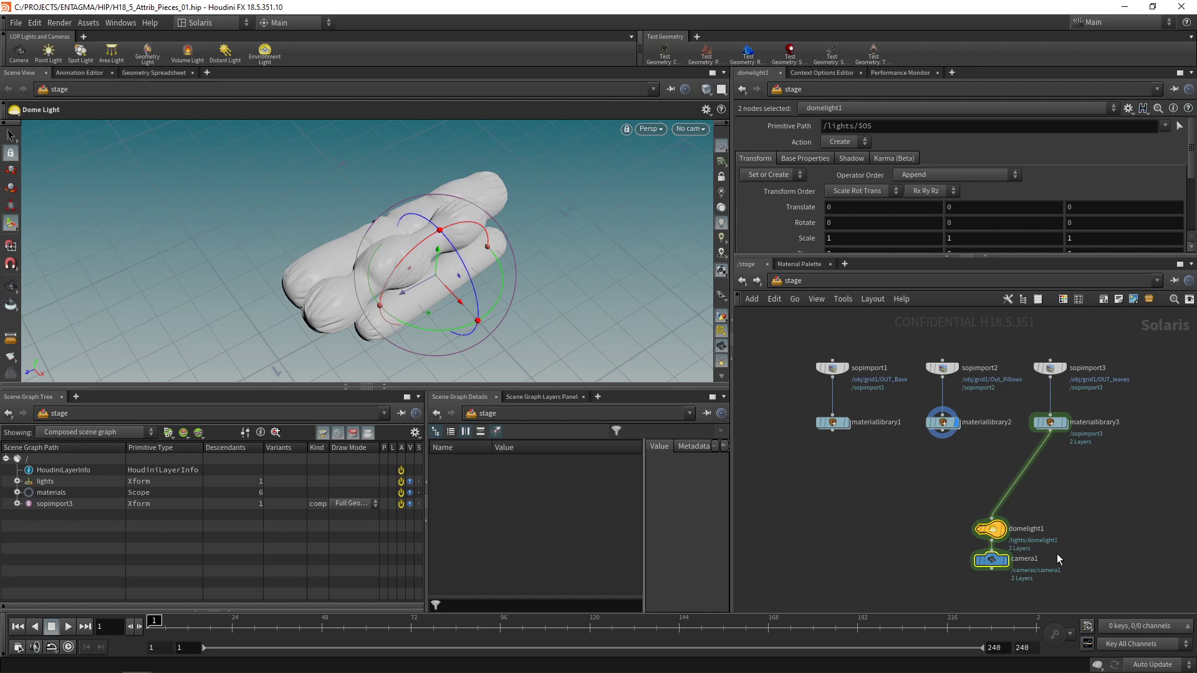
{"action": "left_click", "coordinate": [930, 462]}
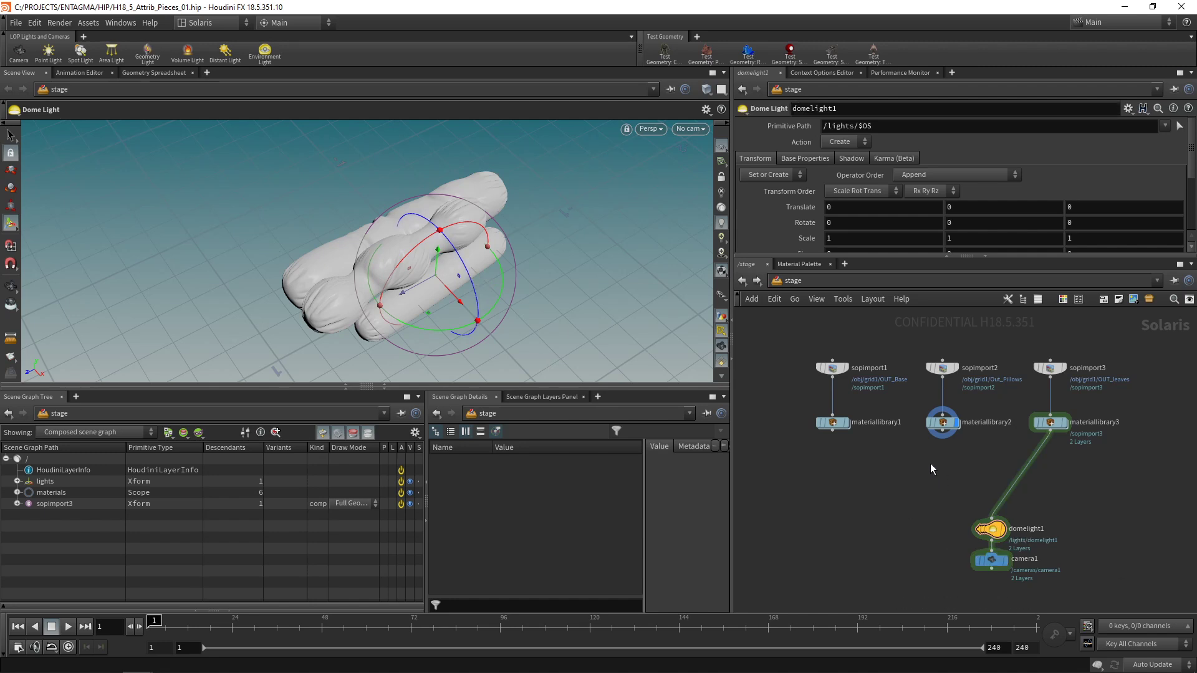
{"action": "key", "text": "Tab"}
{"action": "type", "text": "merg"}
{"action": "key", "text": "Return"}
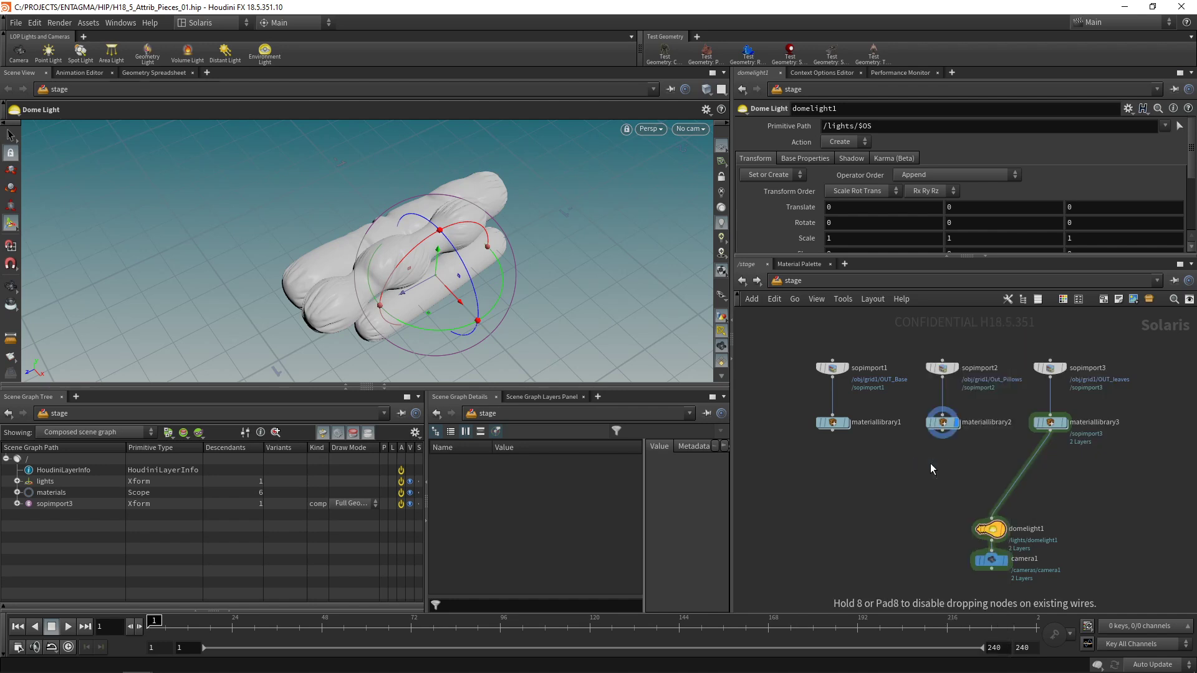
{"action": "left_click", "coordinate": [930, 462]}
{"action": "left_click_drag", "start_coordinate": [814, 413], "coordinate": [1051, 425]}
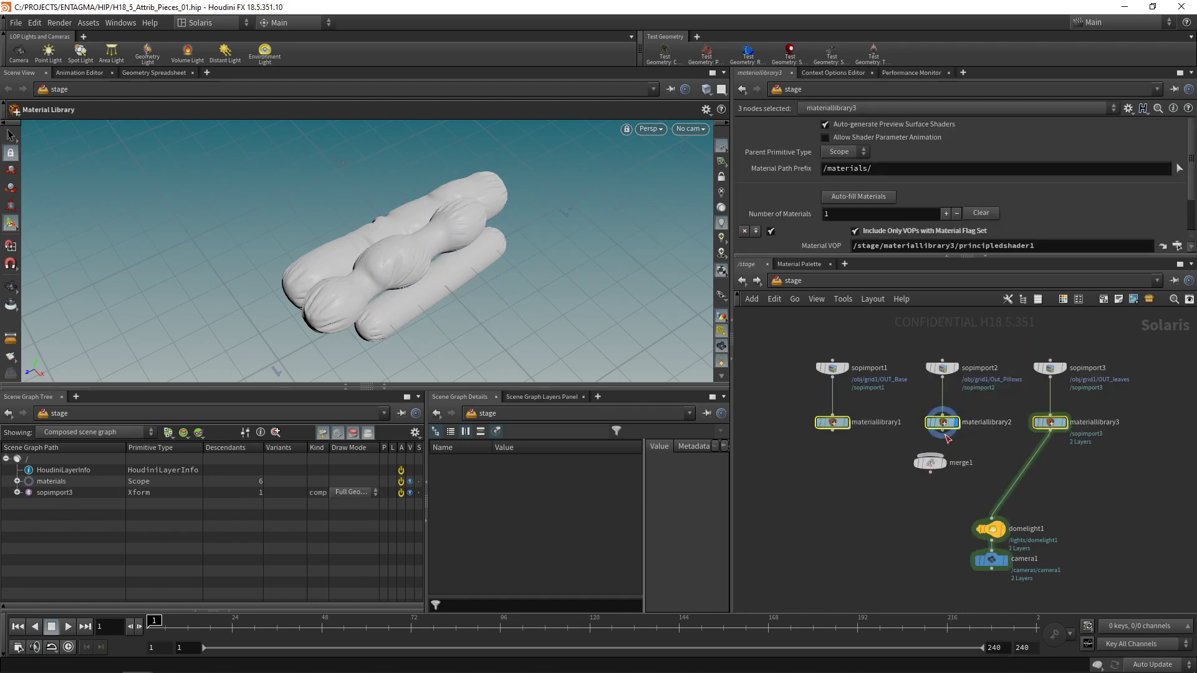
{"action": "left_click_drag", "start_coordinate": [945, 435], "coordinate": [947, 468]}
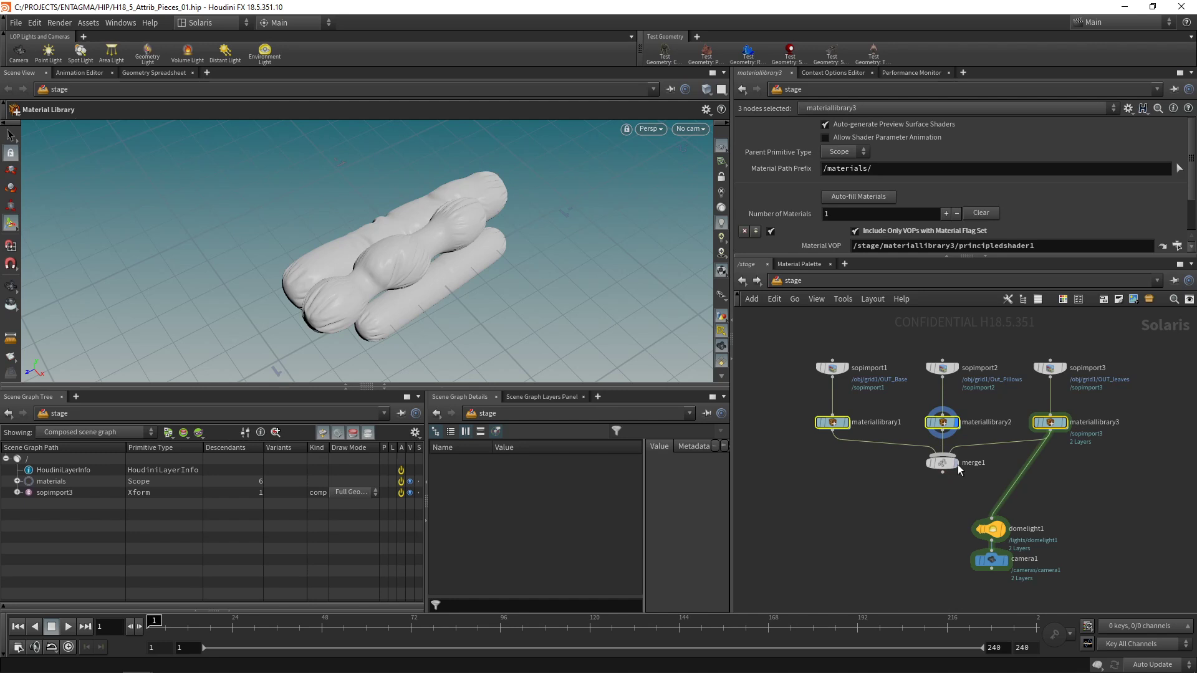
{"action": "left_click", "coordinate": [956, 464]}
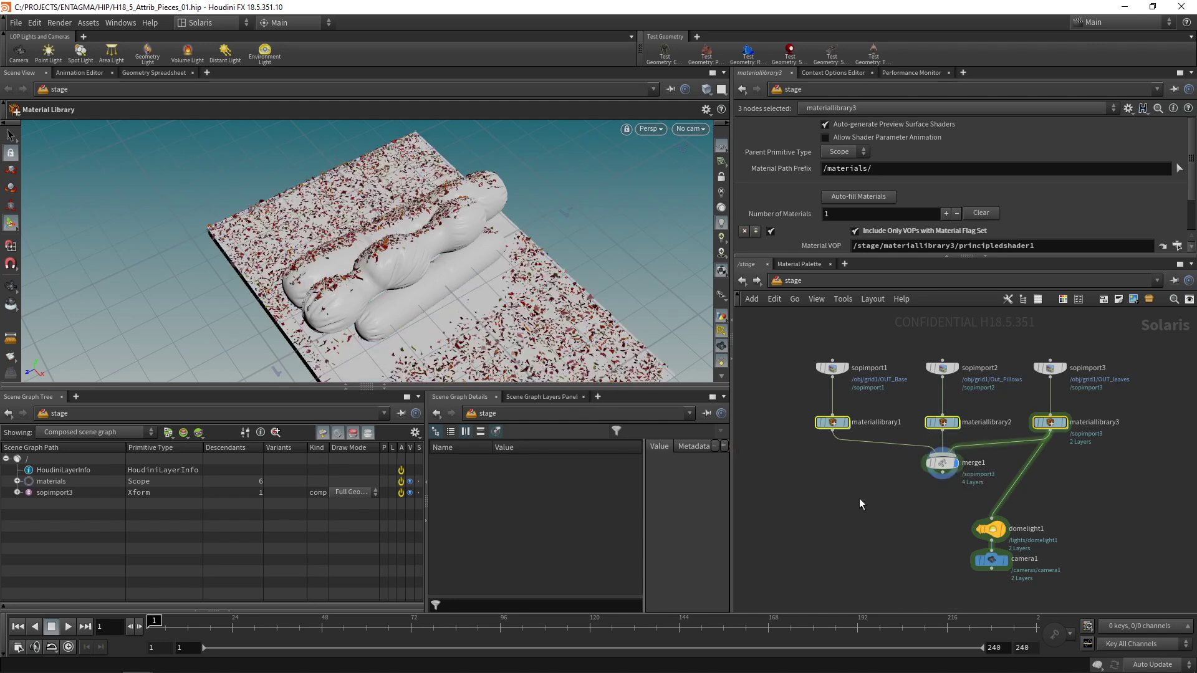
Step: Feed merge1 into domelight1 and camera1 with camera1 displayed, and save the scene file
{"action": "left_click", "coordinate": [910, 507]}
{"action": "left_click_drag", "start_coordinate": [943, 473], "coordinate": [948, 513]}
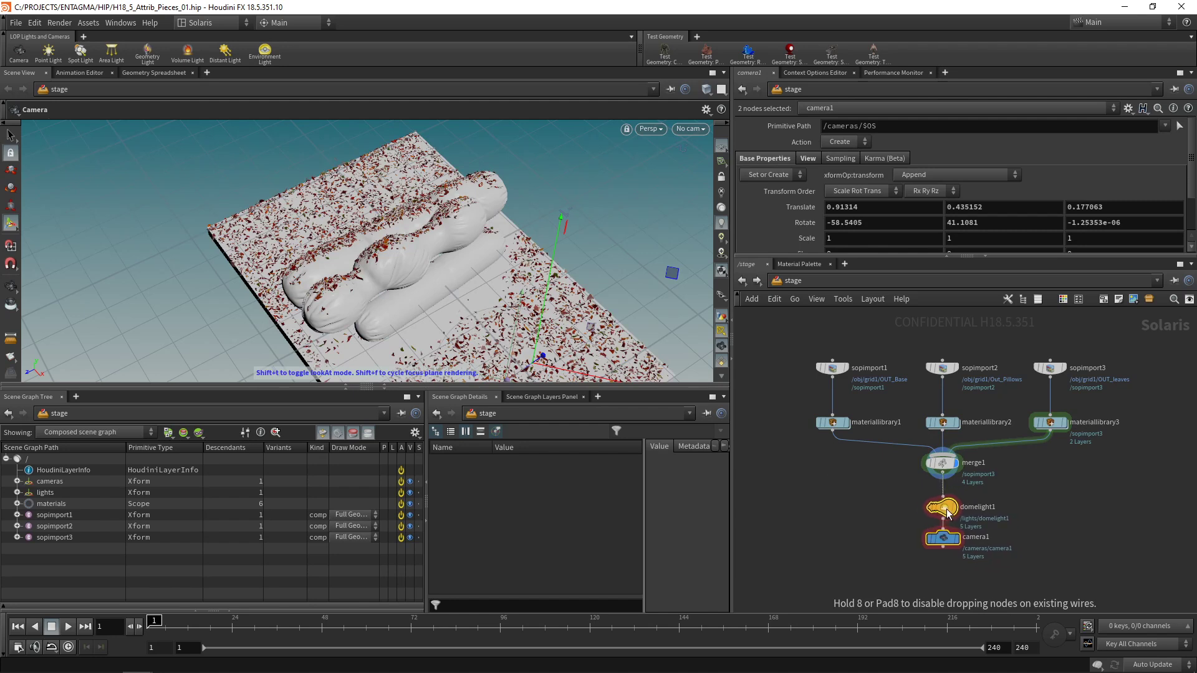
{"action": "left_click", "coordinate": [957, 539]}
{"action": "key", "text": "ctrl+s"}
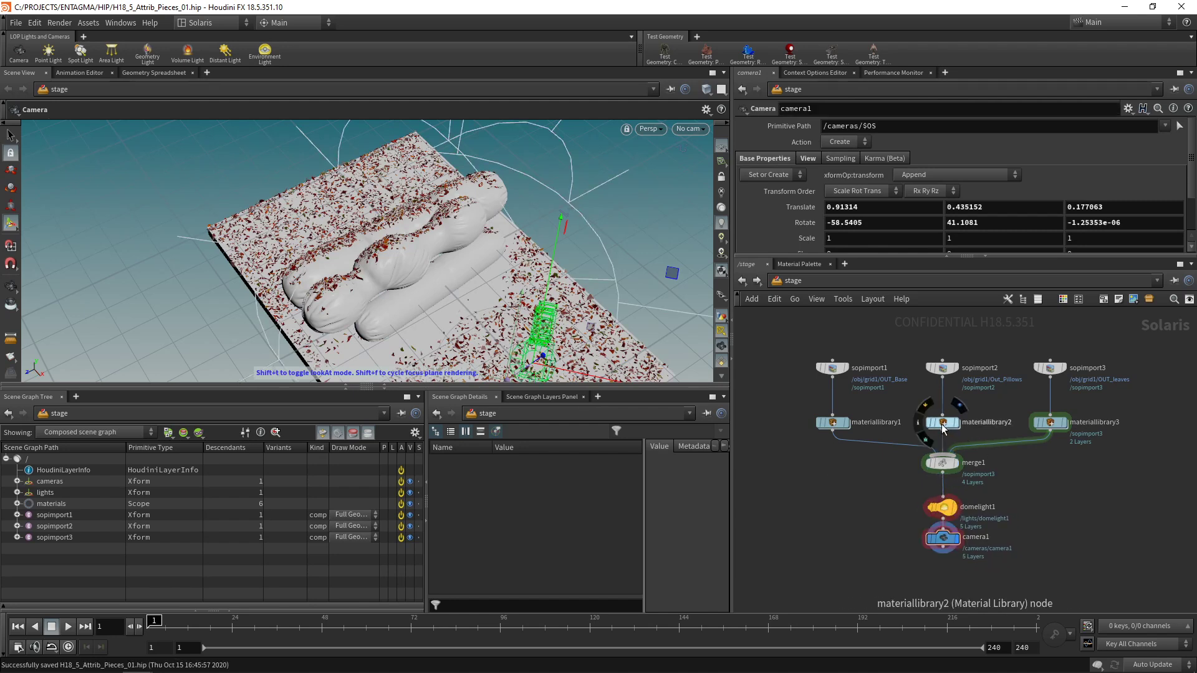
Step: Create a principled shader inside materiallibrary2 and rename it pillows
{"action": "left_click", "coordinate": [943, 423]}
{"action": "left_click_drag", "start_coordinate": [959, 258], "coordinate": [956, 363]}
{"action": "double_click", "coordinate": [940, 476]}
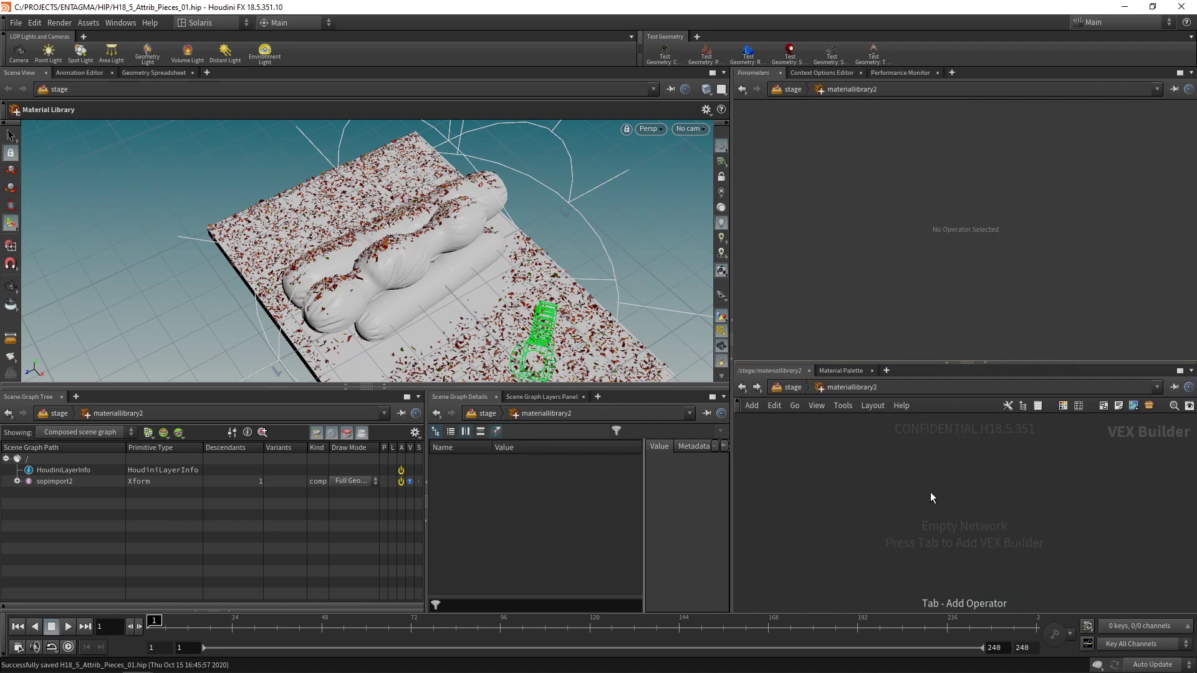
{"action": "key", "text": "Tab"}
{"action": "type", "text": "princ"}
{"action": "key", "text": "Return"}
{"action": "left_click", "coordinate": [932, 496]}
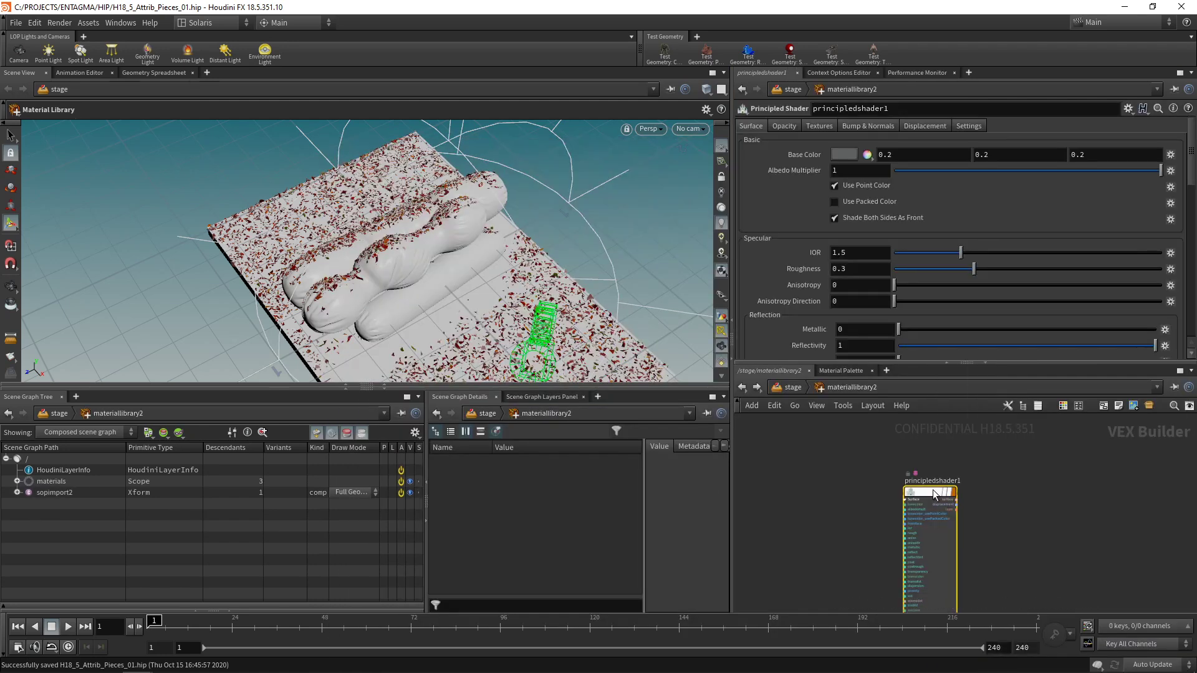
{"action": "double_click", "coordinate": [936, 482]}
{"action": "type", "text": "pillow"}
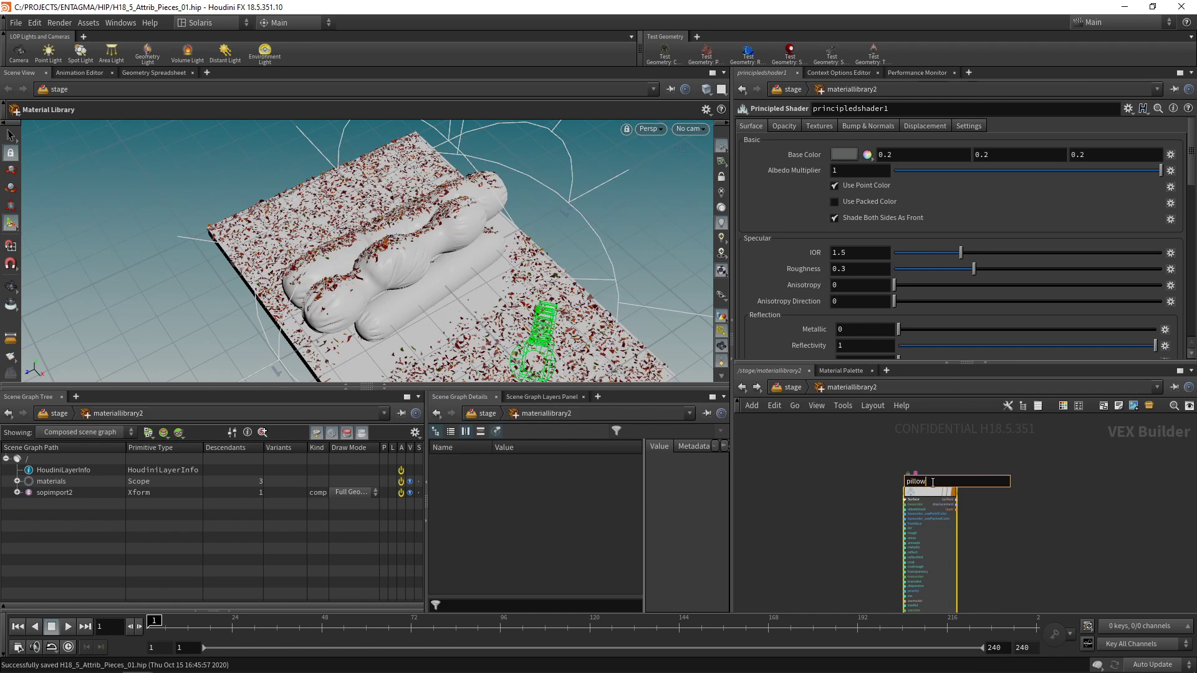
{"action": "key", "text": "Return"}
Step: Set materiallibrary2's material VOP to pillows and assign it to geometry with the path %type:Boundable
{"action": "key", "text": "u"}
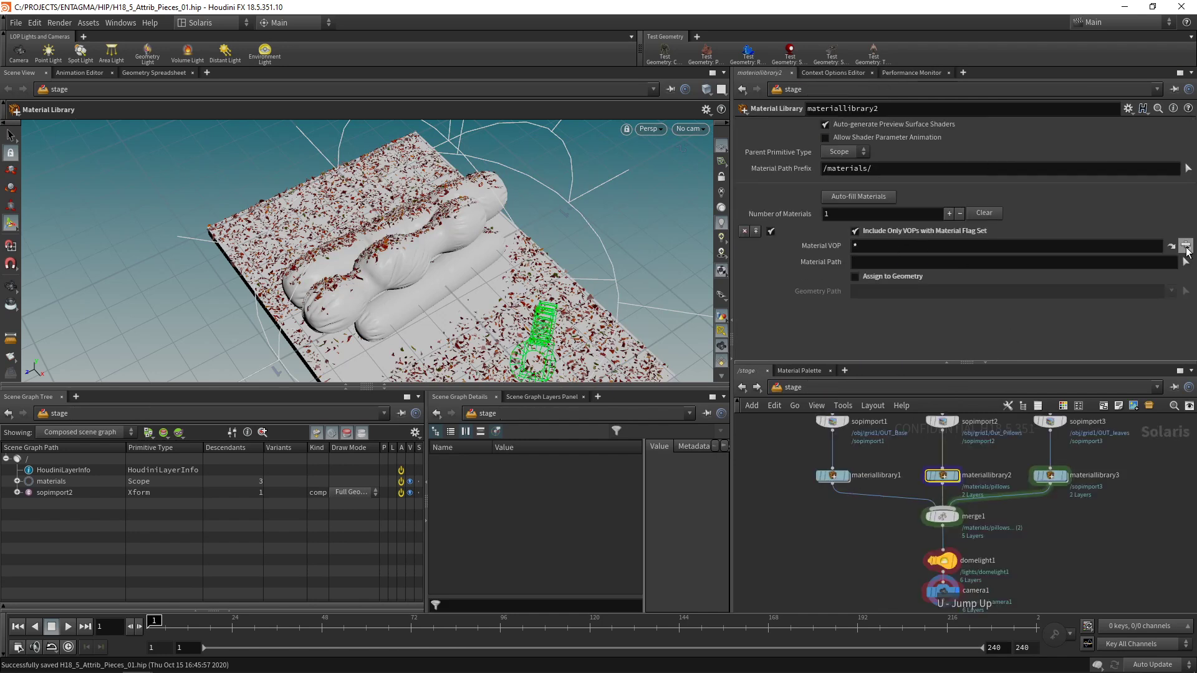
{"action": "left_click", "coordinate": [1186, 246]}
{"action": "left_click", "coordinate": [1066, 285]}
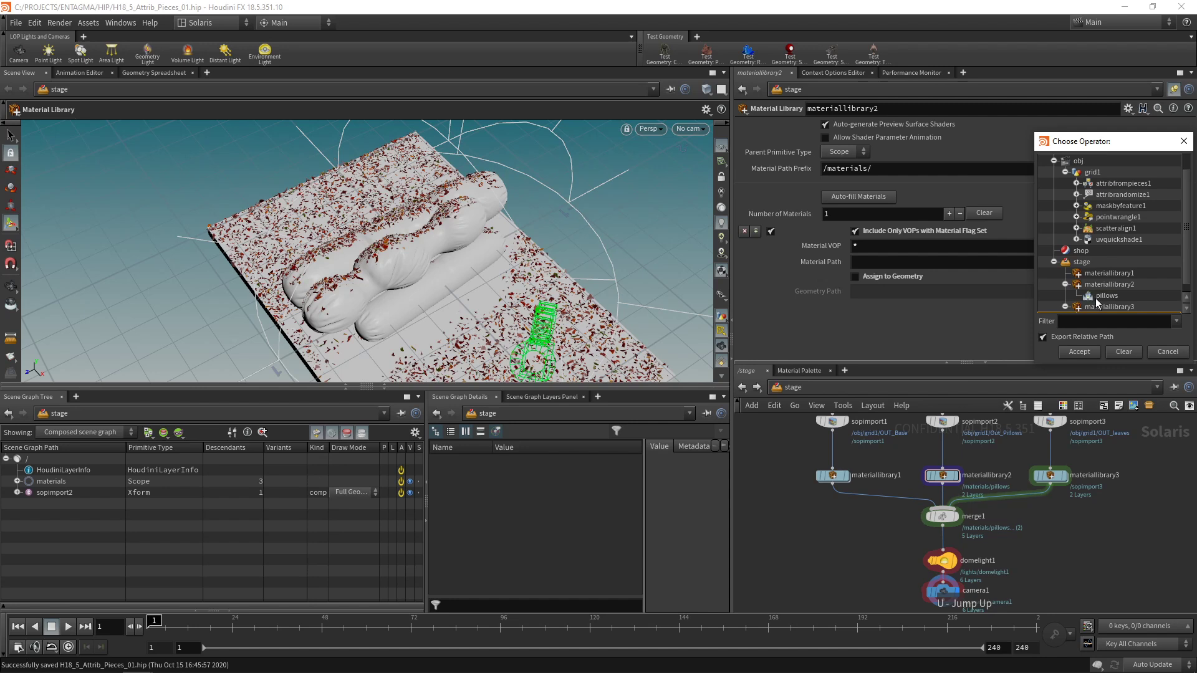
{"action": "double_click", "coordinate": [1098, 297]}
{"action": "left_click", "coordinate": [855, 276]}
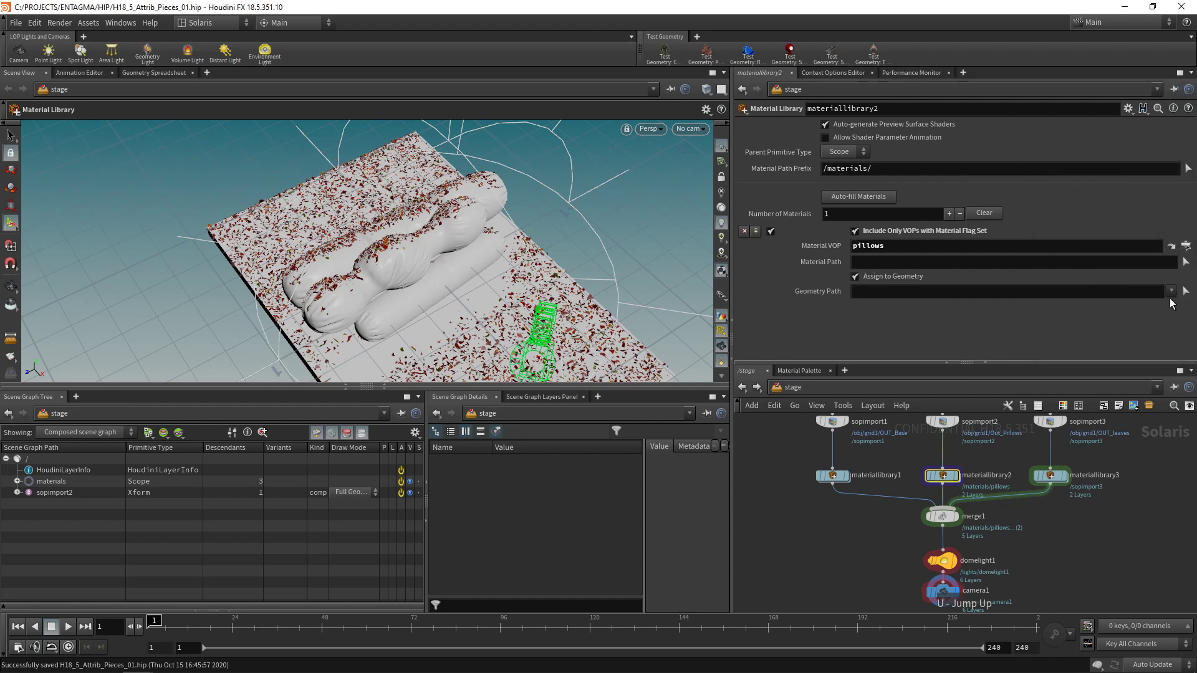
{"action": "left_click", "coordinate": [1171, 291]}
{"action": "left_click", "coordinate": [1102, 329]}
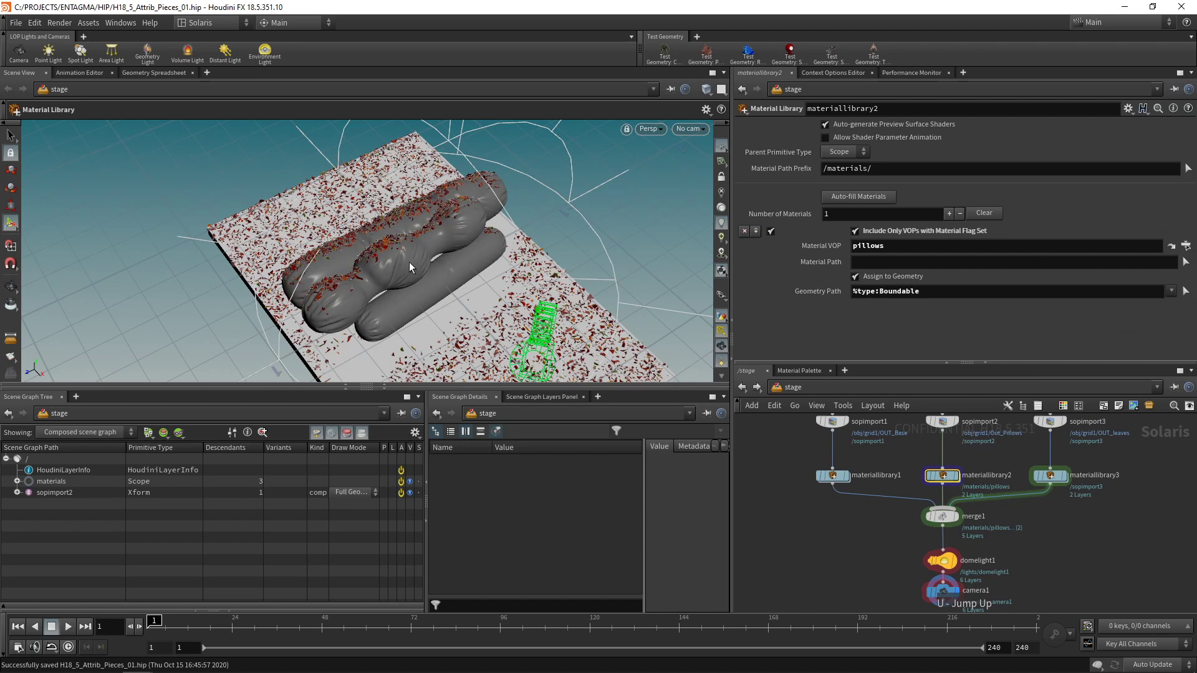
Step: Enable the base normal map of the pillows shader and load fabric_pattern_07_nor_8k.jpg from the $HIP folder
{"action": "double_click", "coordinate": [947, 477]}
{"action": "middle_click_drag", "start_coordinate": [1152, 523], "coordinate": [1137, 482]}
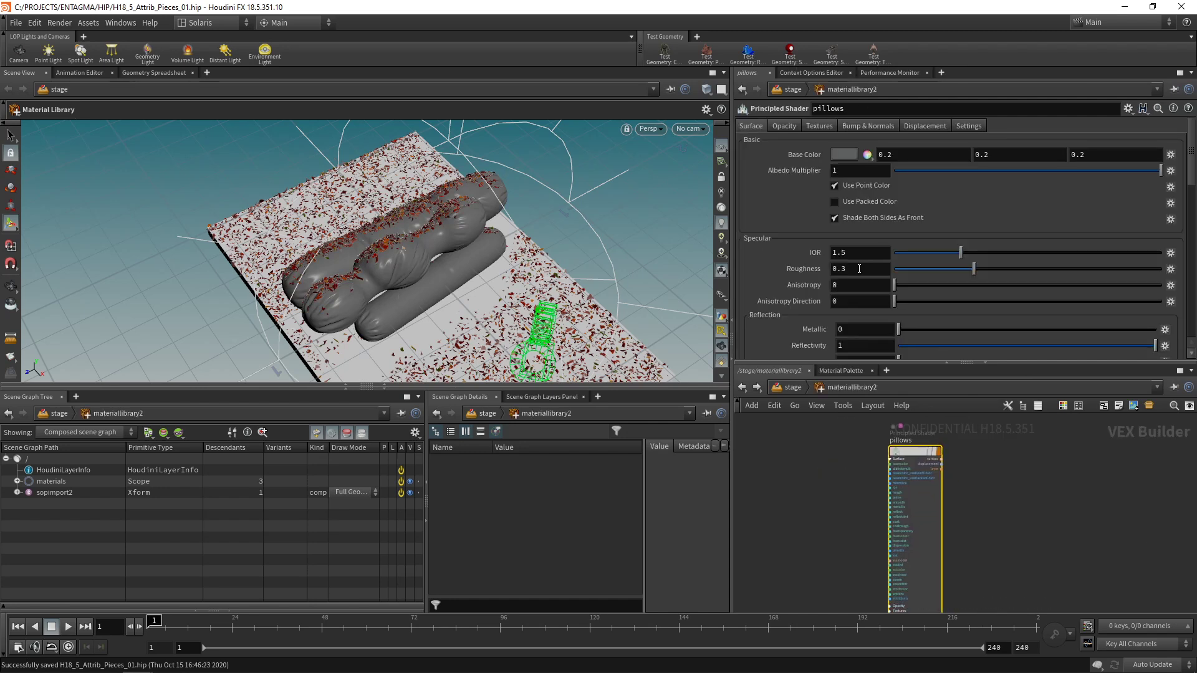
{"action": "left_click", "coordinate": [869, 126]}
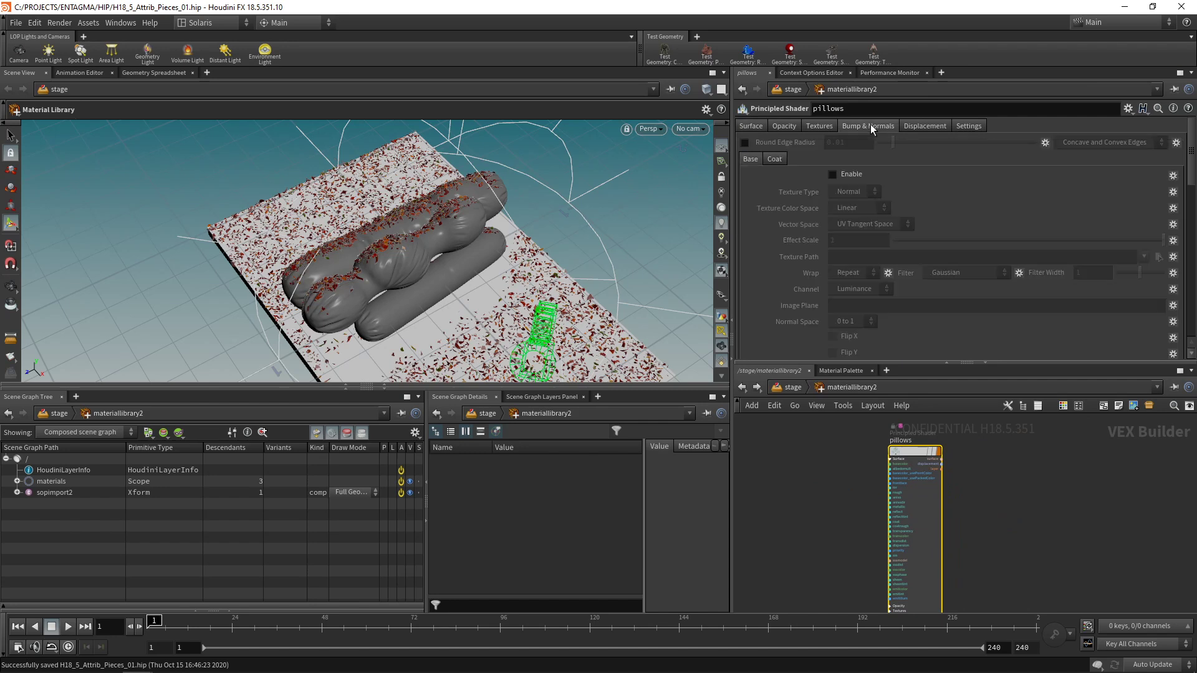
{"action": "left_click", "coordinate": [832, 175]}
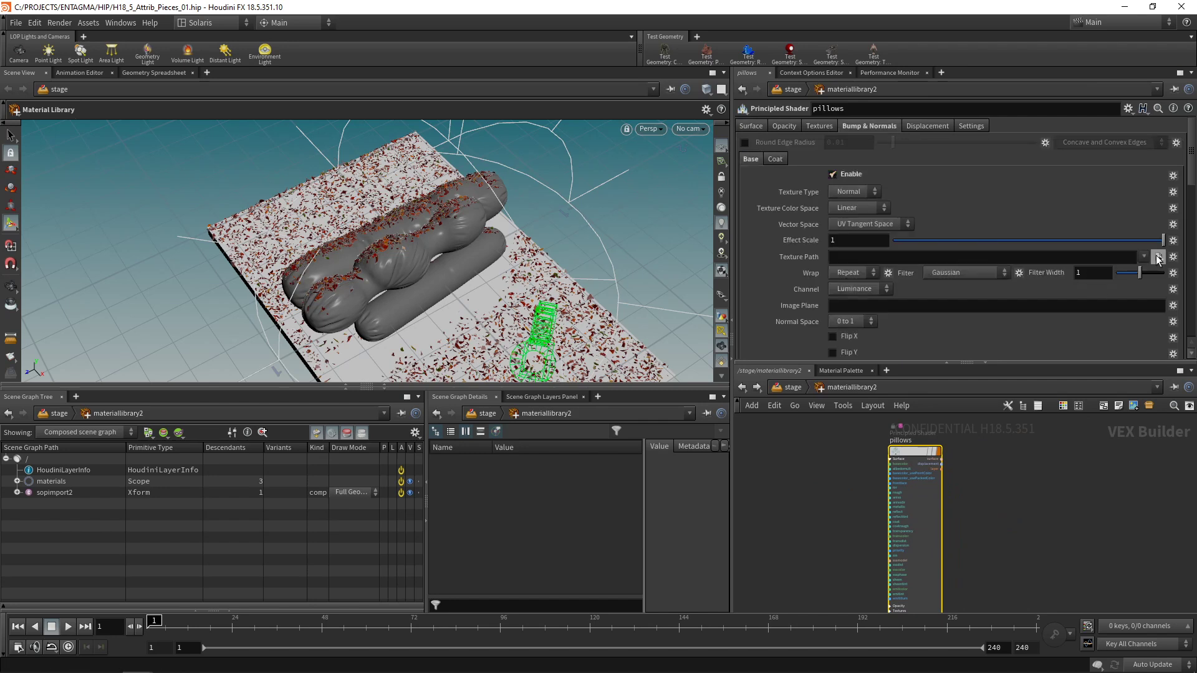
{"action": "left_click", "coordinate": [1157, 257]}
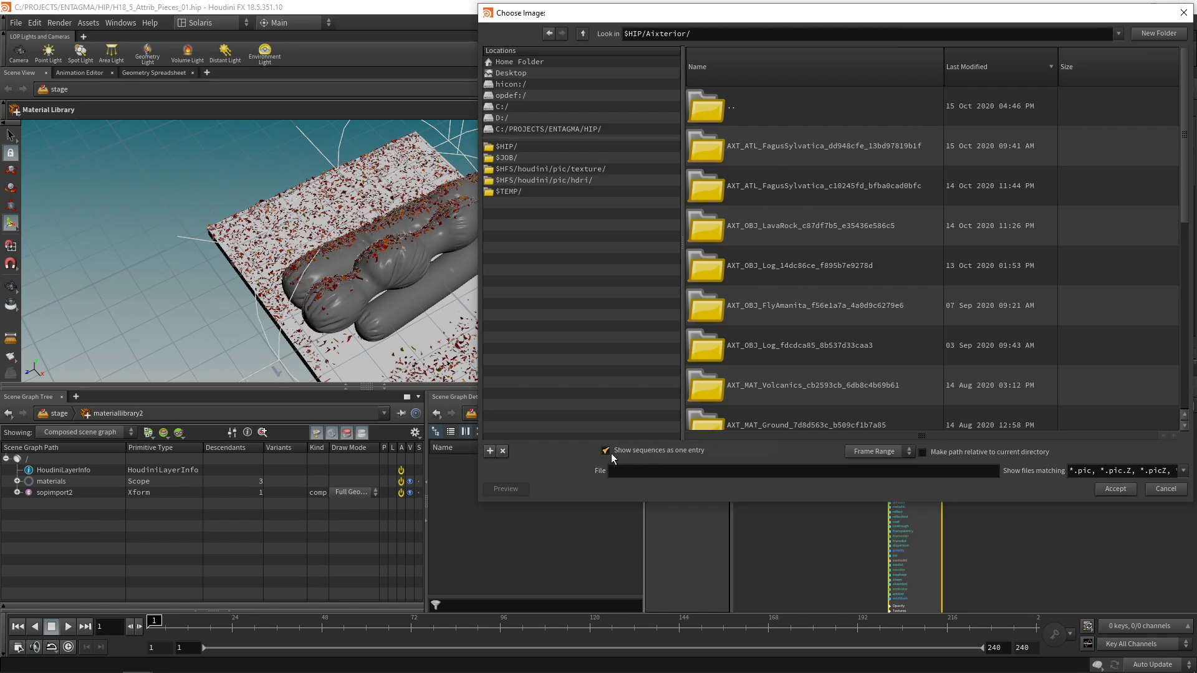
{"action": "left_click", "coordinate": [604, 451]}
{"action": "right_click", "coordinate": [891, 382]}
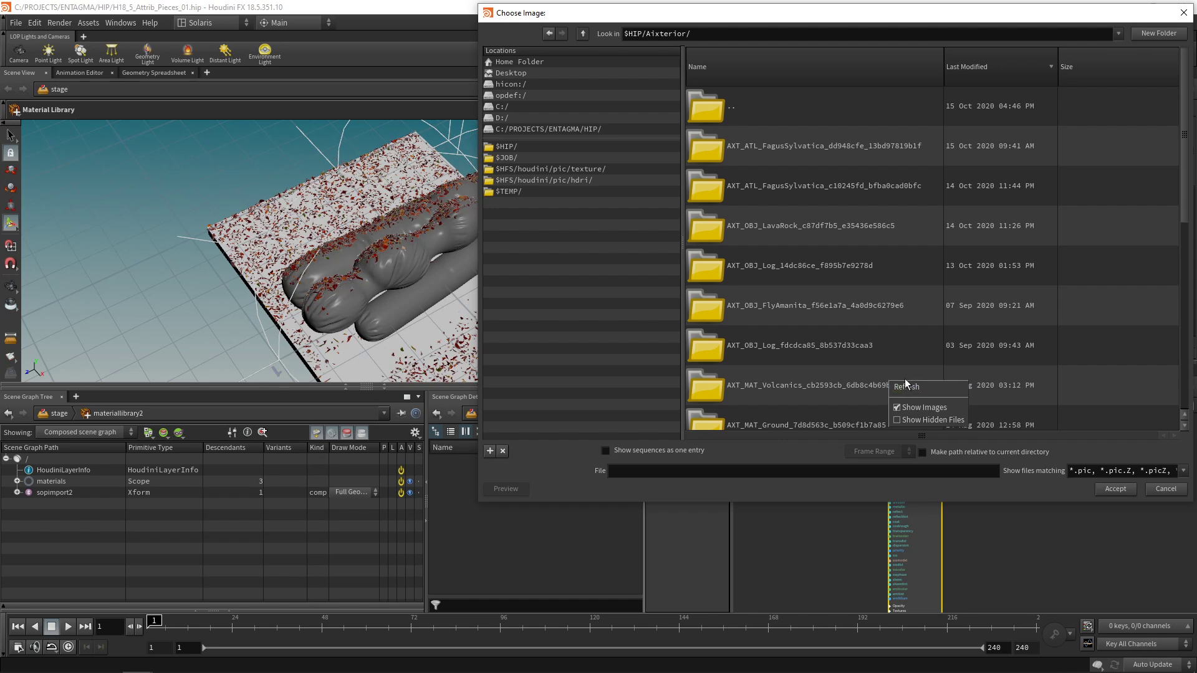
{"action": "left_click", "coordinate": [911, 408]}
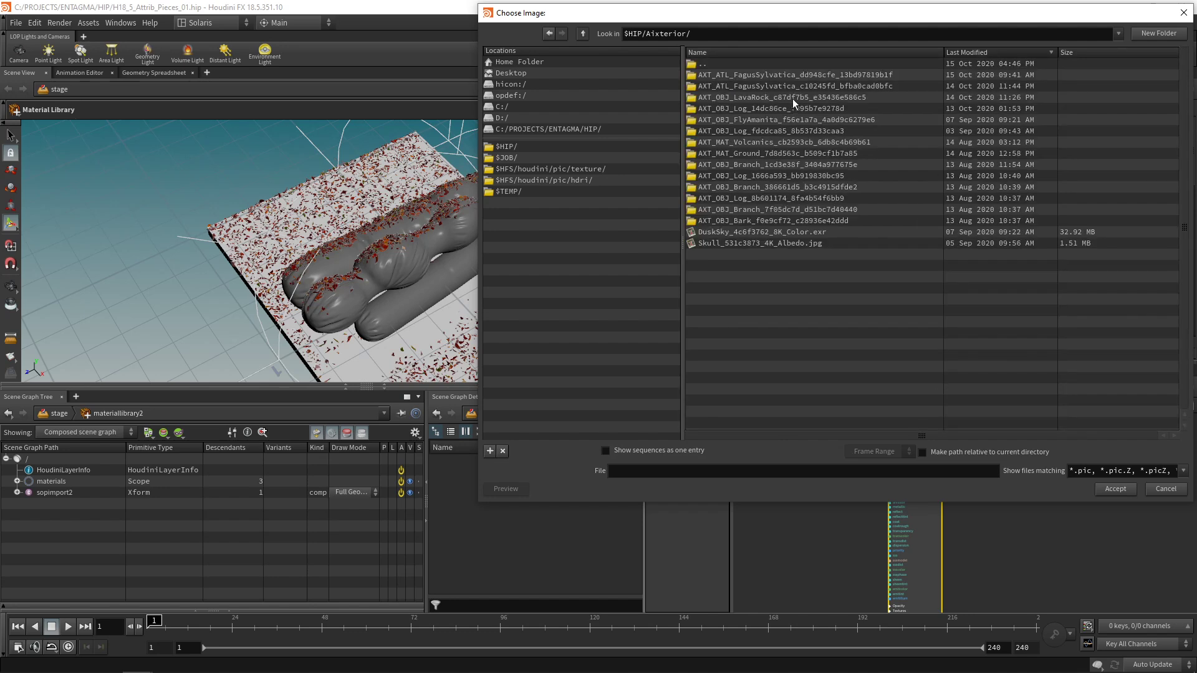
{"action": "left_click", "coordinate": [581, 35]}
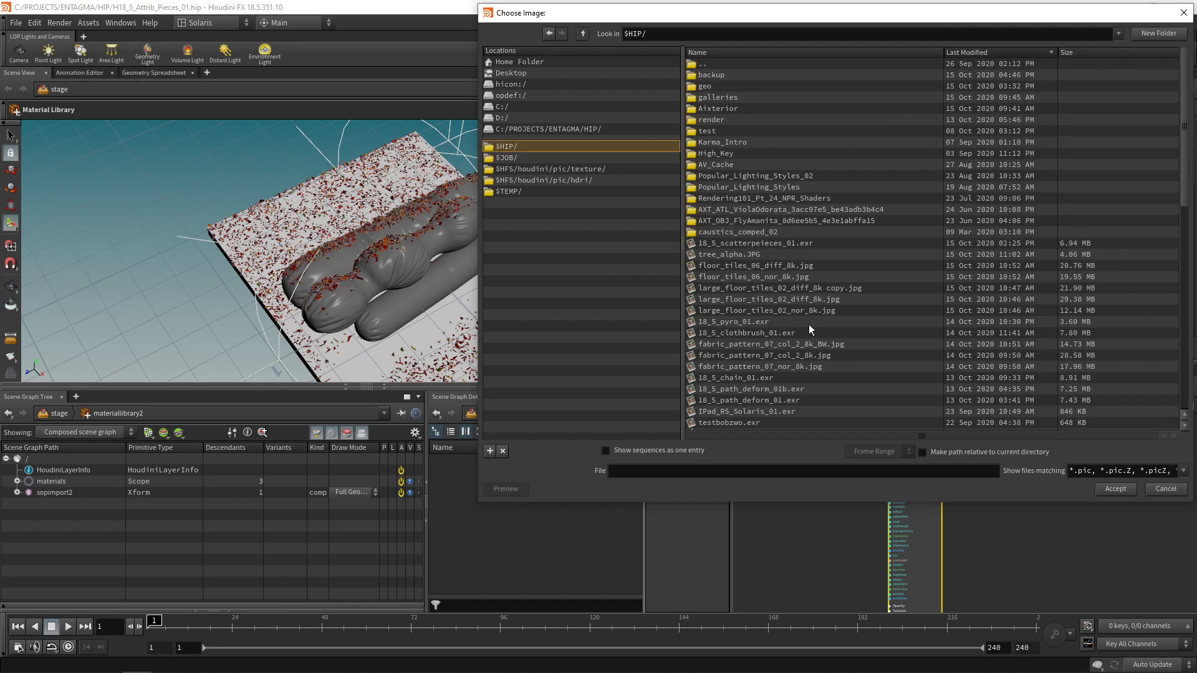
{"action": "left_click", "coordinate": [801, 368]}
{"action": "left_click", "coordinate": [1115, 490]}
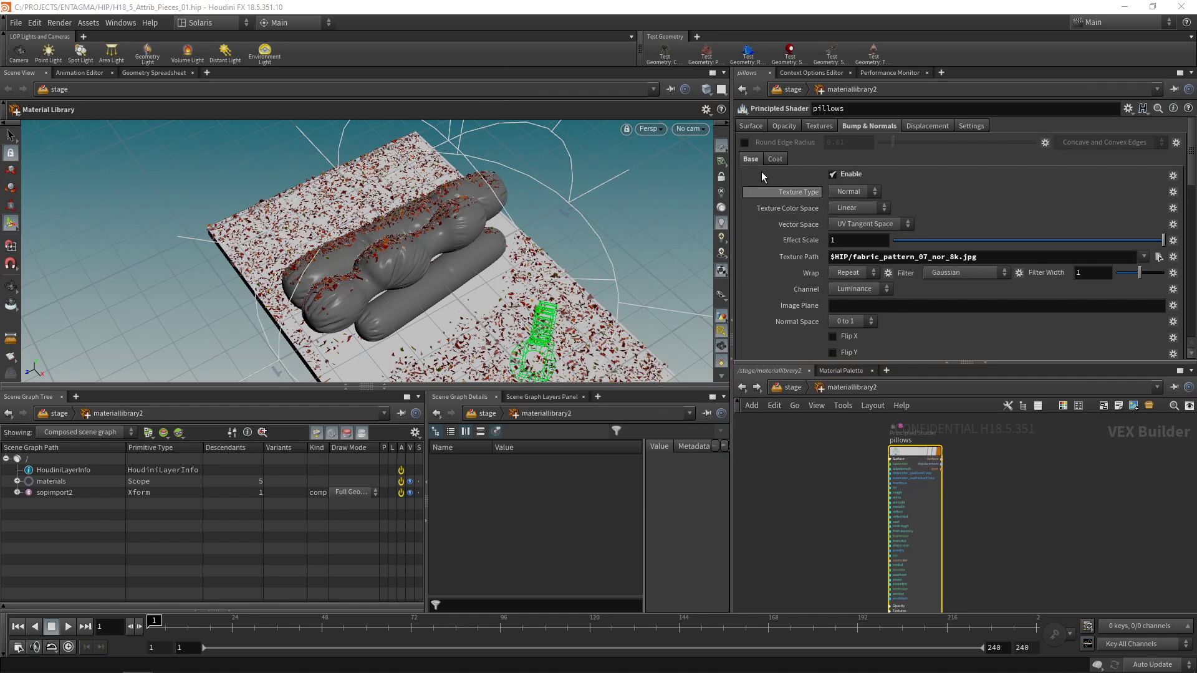
Step: Set the pillows shader's metallic to 1 and its base color to a 0.5 grey
{"action": "left_click", "coordinate": [752, 126]}
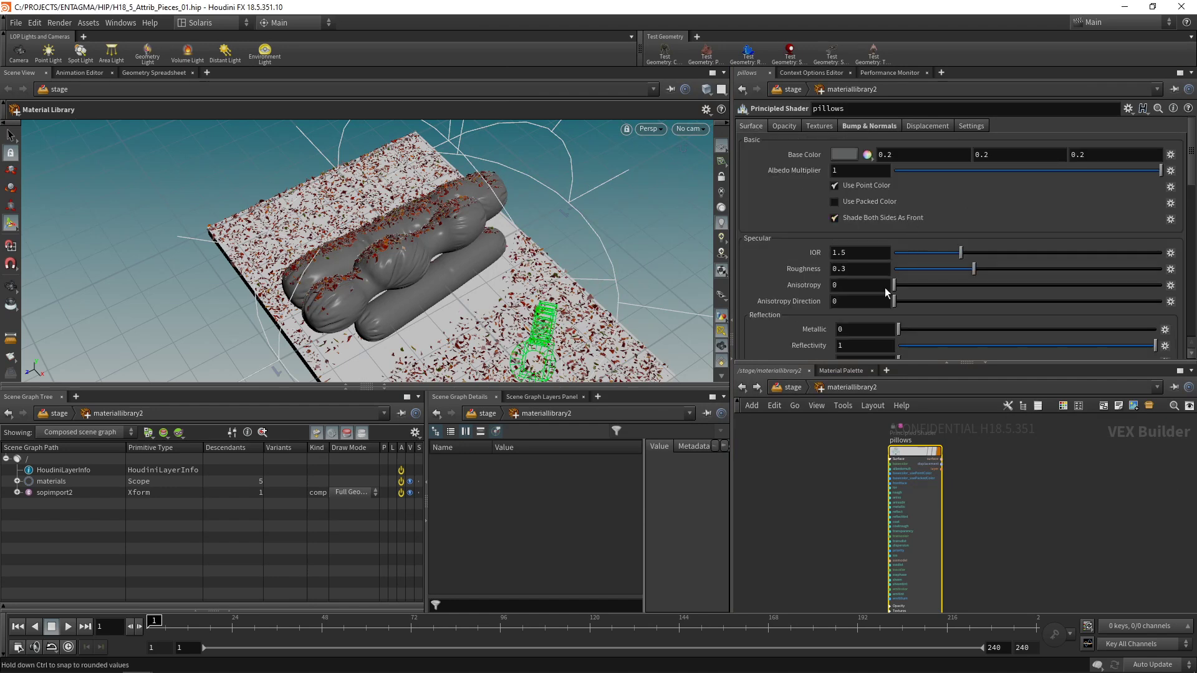
{"action": "left_click", "coordinate": [879, 332]}
{"action": "key", "text": "Return"}
{"action": "left_click", "coordinate": [844, 155]}
{"action": "left_click", "coordinate": [938, 125]}
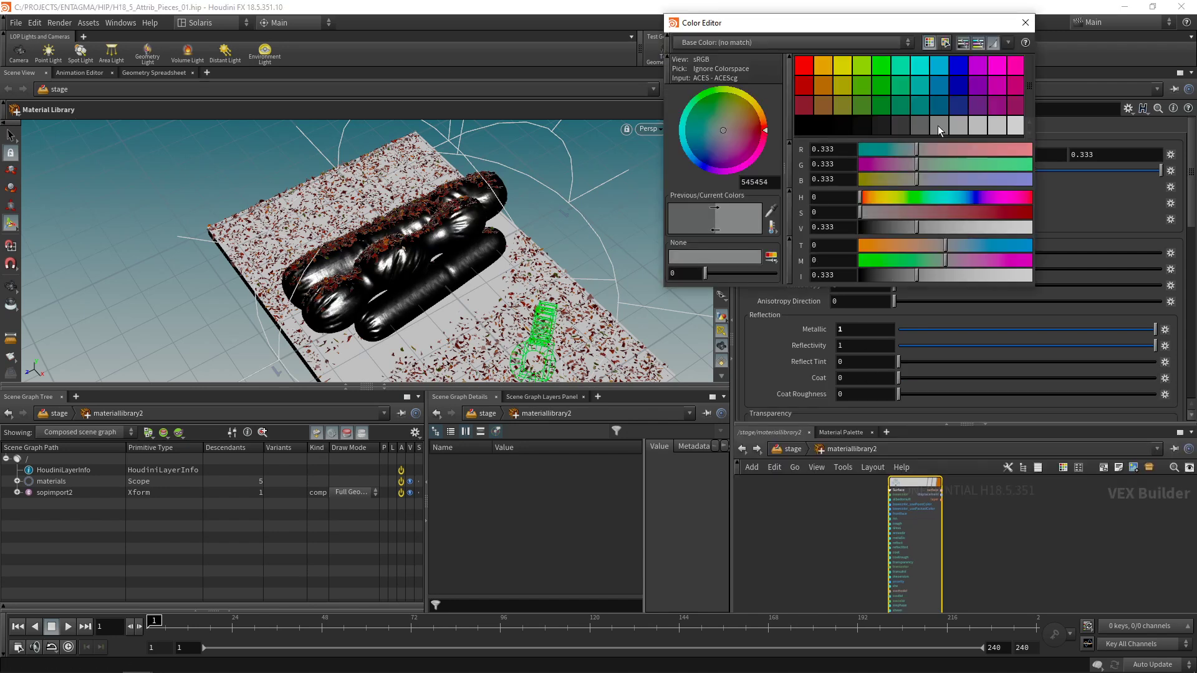
{"action": "left_click", "coordinate": [957, 127]}
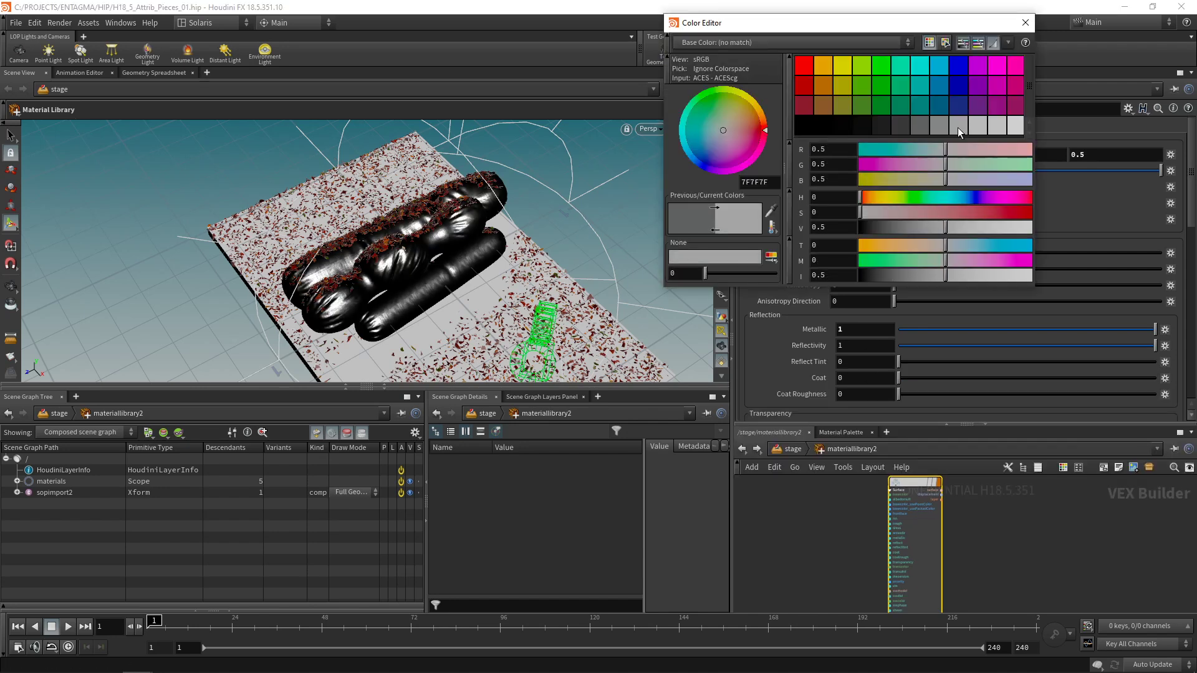
{"action": "left_click", "coordinate": [1024, 23]}
Step: Set the pillows shader's roughness to 0.2, check the fabric bump up close, and return to the stage network
{"action": "left_click", "coordinate": [862, 268]}
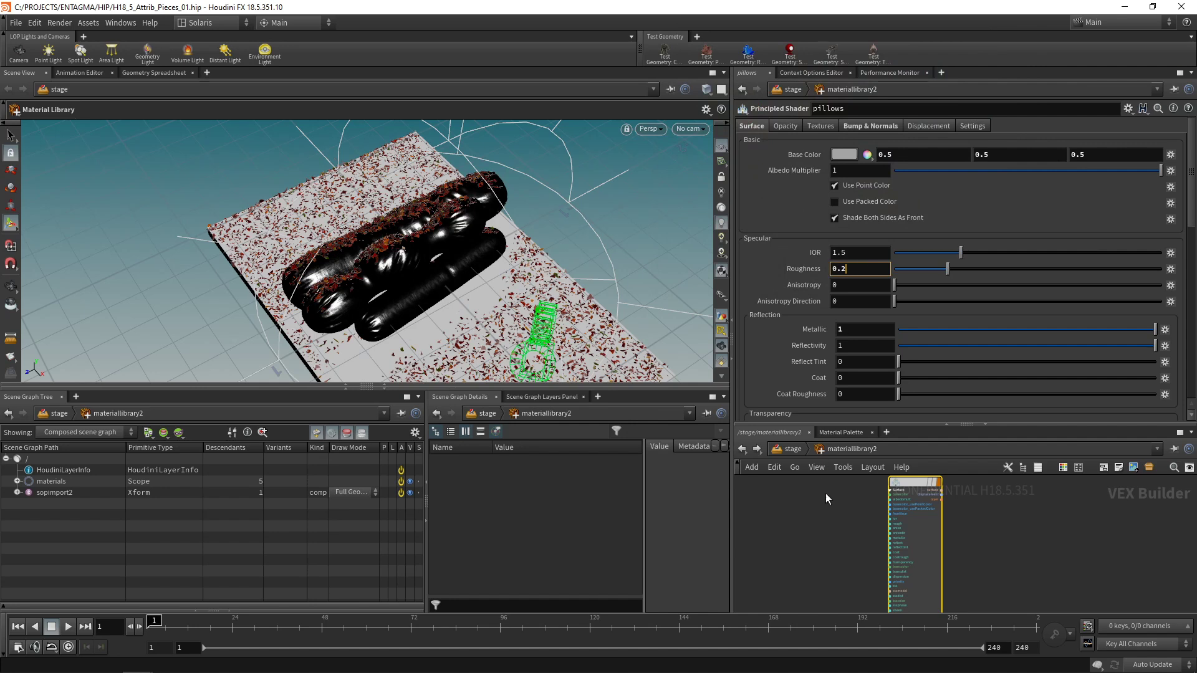
{"action": "left_click", "coordinate": [760, 502]}
{"action": "scroll", "coordinate": [410, 298], "scroll_direction": "up", "scroll_amount": 5}
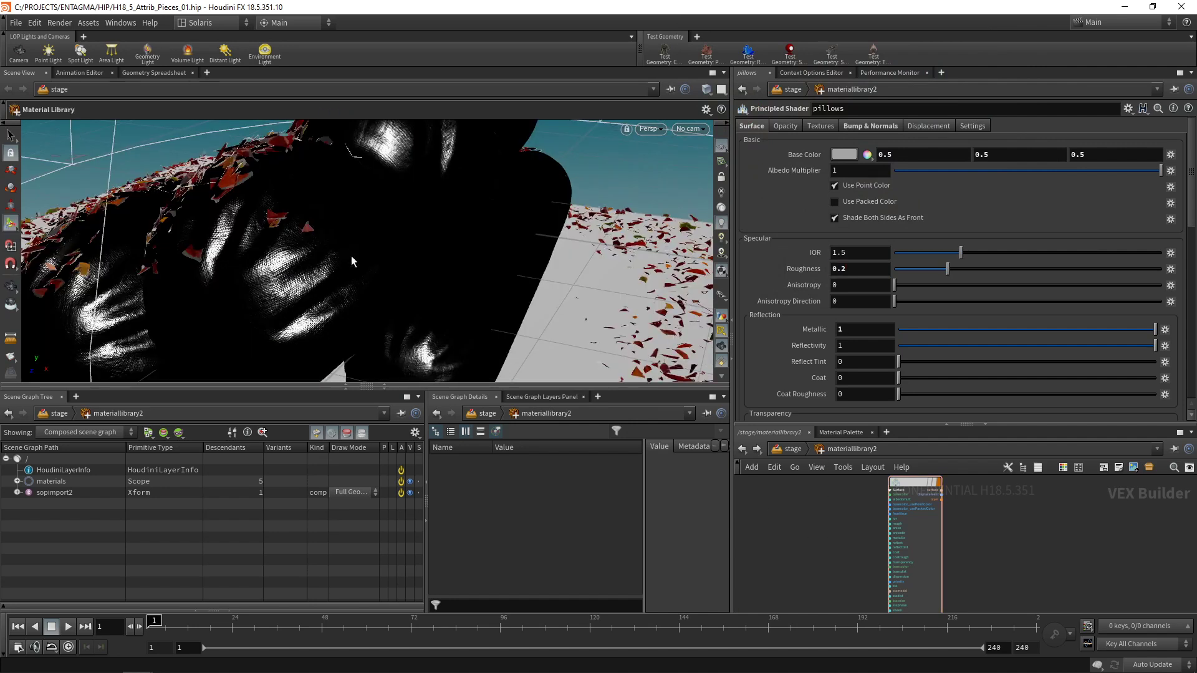
{"action": "key", "text": "u"}
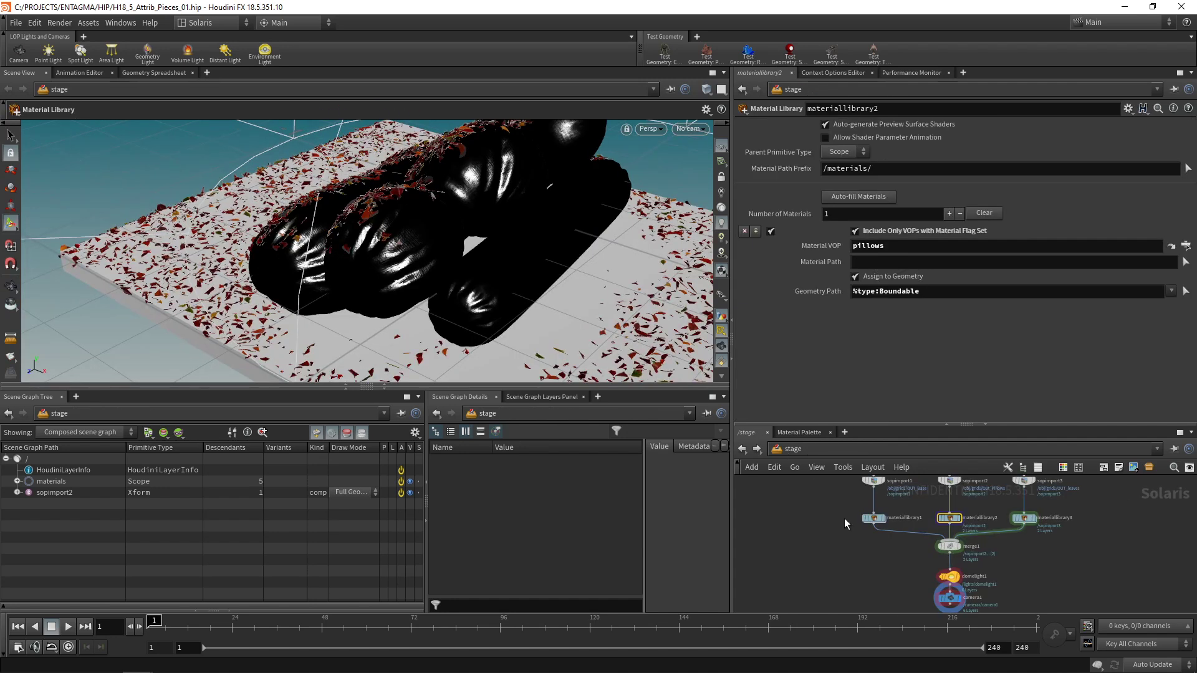
Step: Set materiallibrary1 to assign its material to all geometry primitives
{"action": "scroll", "coordinate": [848, 530], "scroll_direction": "up", "scroll_amount": 3}
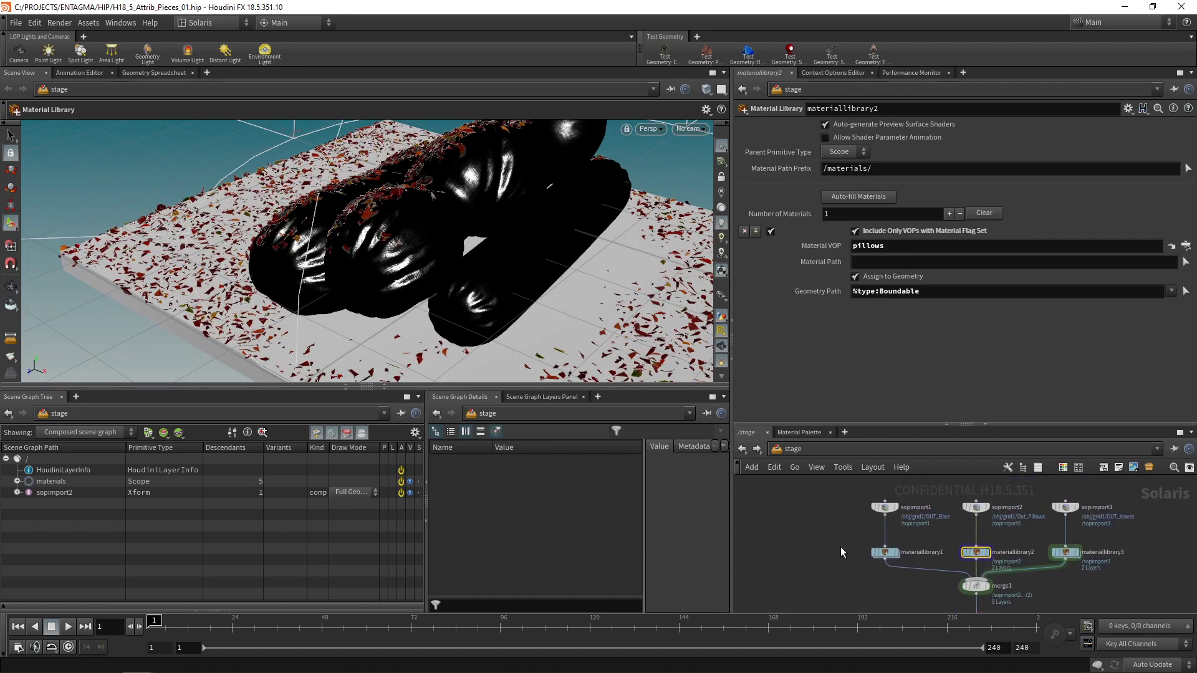
{"action": "left_click_drag", "start_coordinate": [829, 544], "coordinate": [918, 577]}
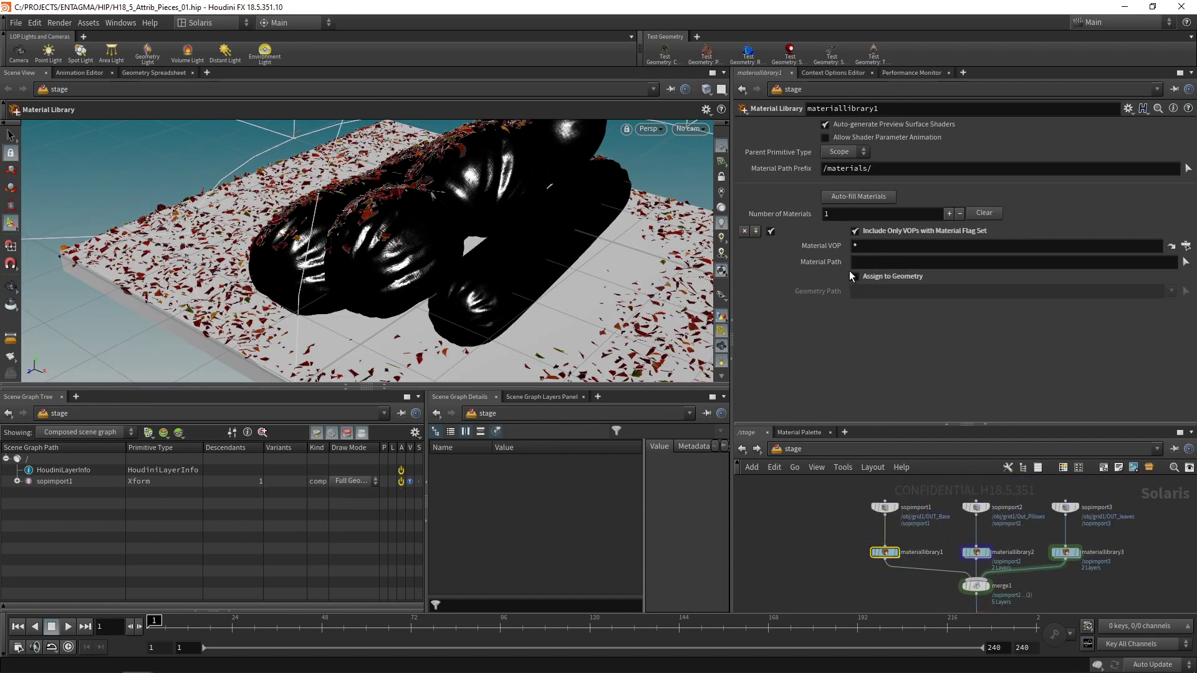
{"action": "left_click", "coordinate": [1172, 291]}
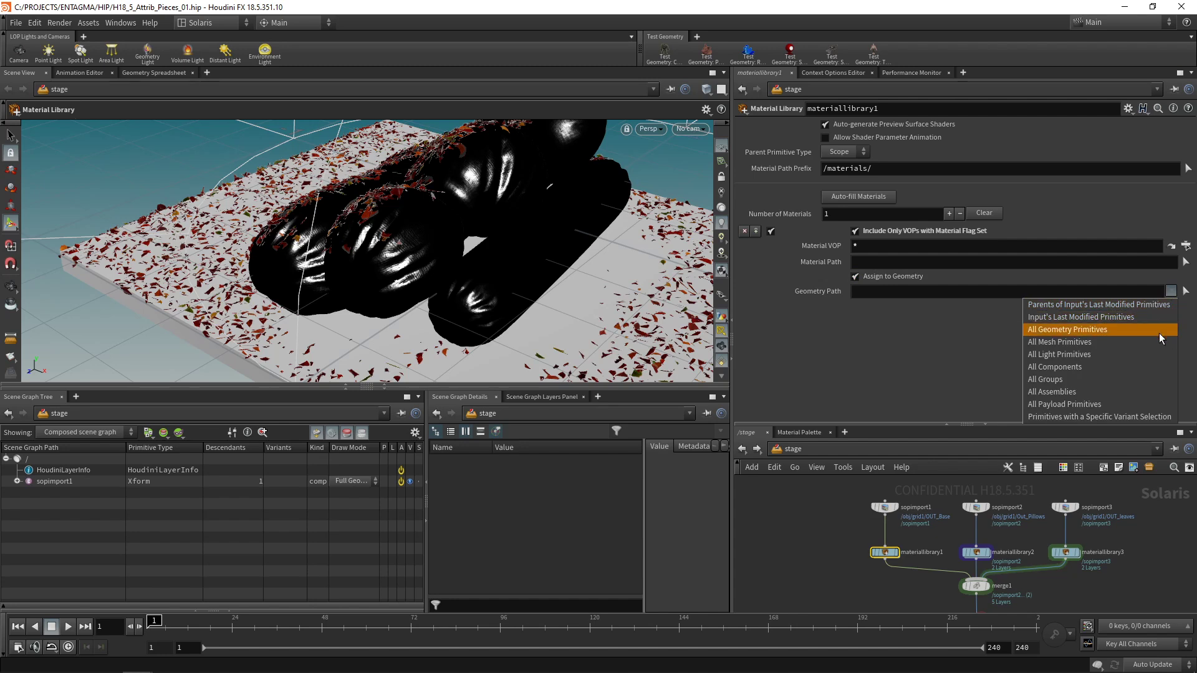
{"action": "left_click", "coordinate": [1156, 333]}
Step: Add a Principled Shader inside materiallibrary1 and name it base
{"action": "double_click", "coordinate": [885, 553]}
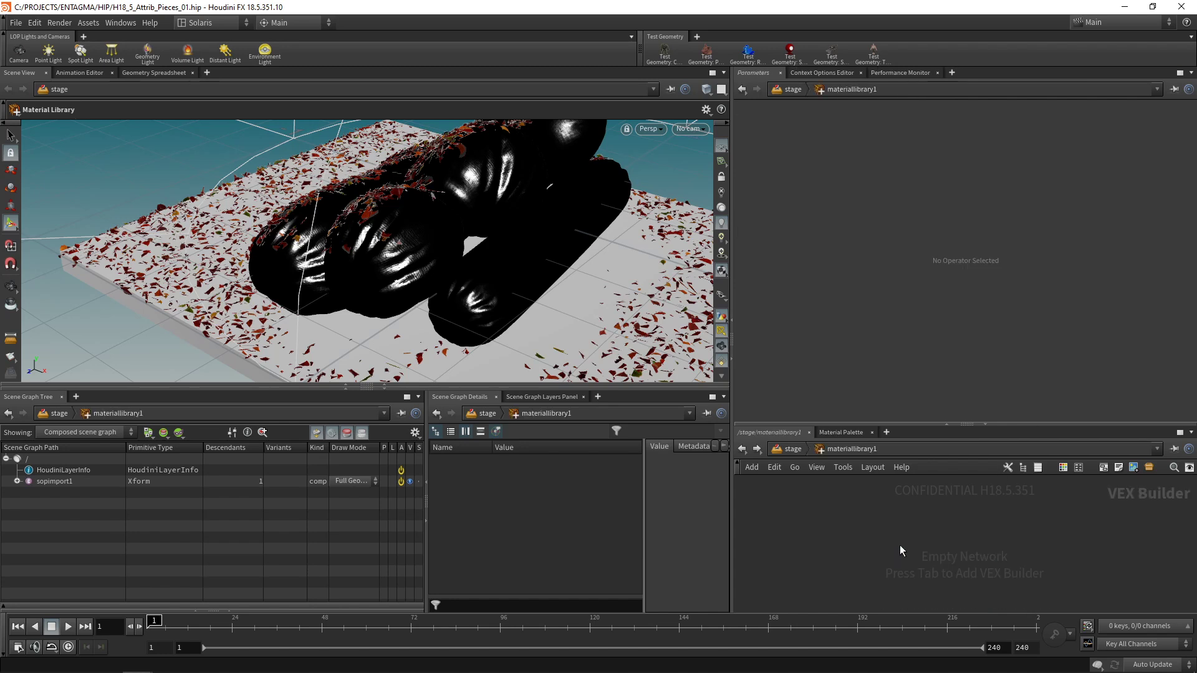
{"action": "key", "text": "Tab"}
{"action": "type", "text": "princ"}
{"action": "key", "text": "Return"}
{"action": "left_click", "coordinate": [899, 545]}
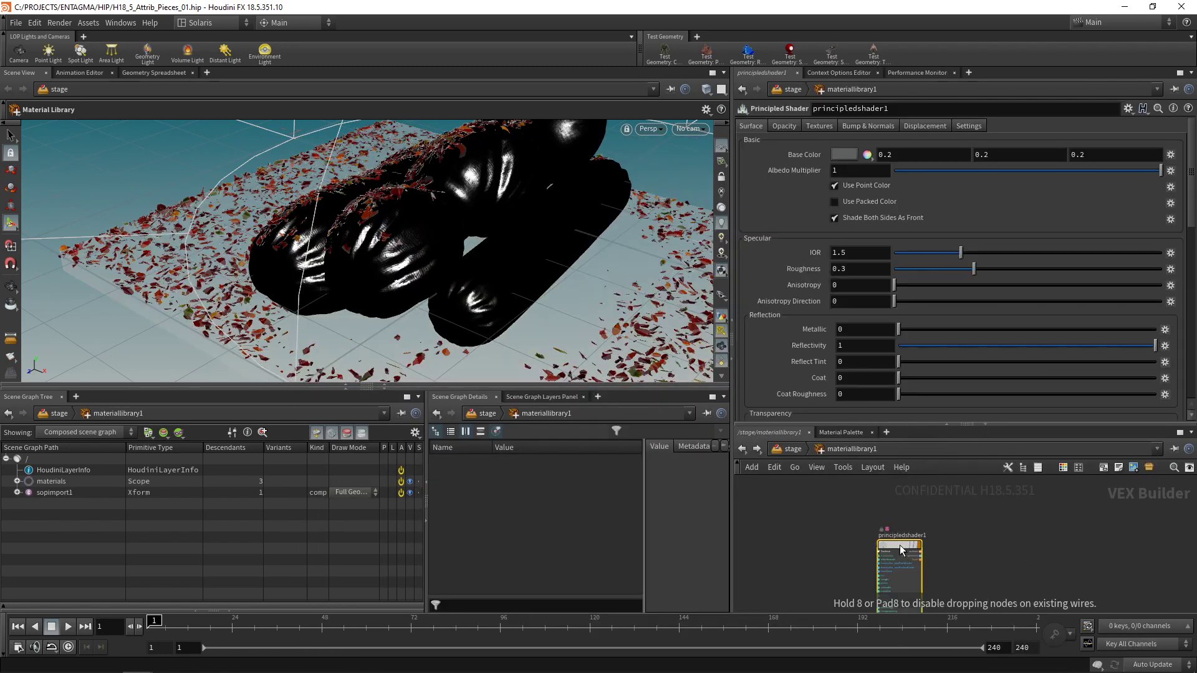
{"action": "left_click", "coordinate": [899, 534]}
{"action": "type", "text": "base"}
{"action": "key", "text": "Return"}
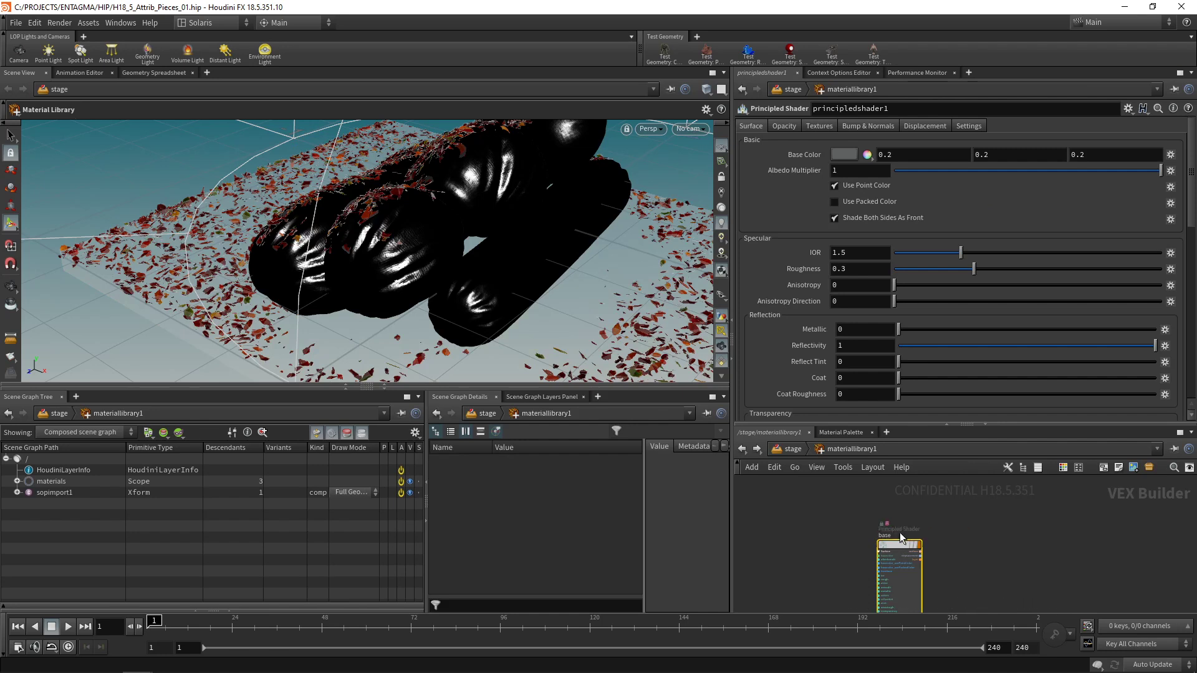
Step: Set the base shader's base color to 0.05 grey, reflectivity to 0.5 and roughness to 0.4, and return to the stage network
{"action": "left_click", "coordinate": [843, 154]}
{"action": "left_click", "coordinate": [870, 130]}
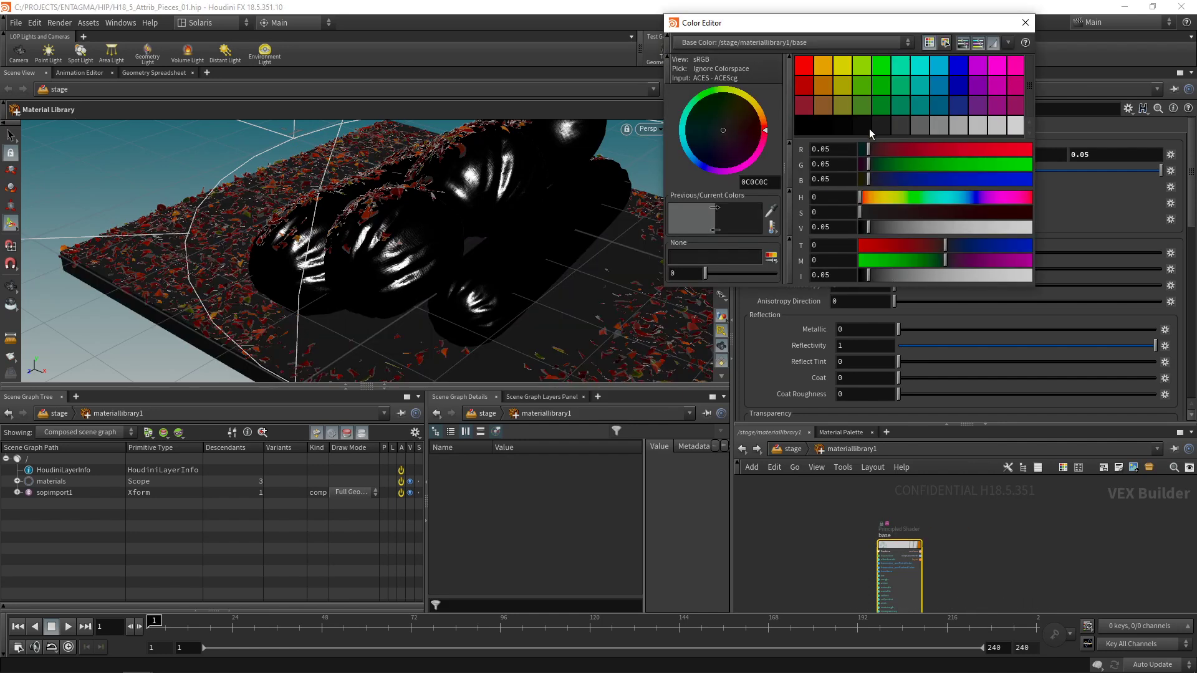
{"action": "left_click", "coordinate": [1027, 26]}
{"action": "left_click", "coordinate": [859, 345]}
{"action": "scroll", "coordinate": [859, 345], "scroll_direction": "down", "scroll_amount": 5}
{"action": "left_click", "coordinate": [862, 270]}
{"action": "scroll", "coordinate": [861, 270], "scroll_direction": "up", "scroll_amount": 1}
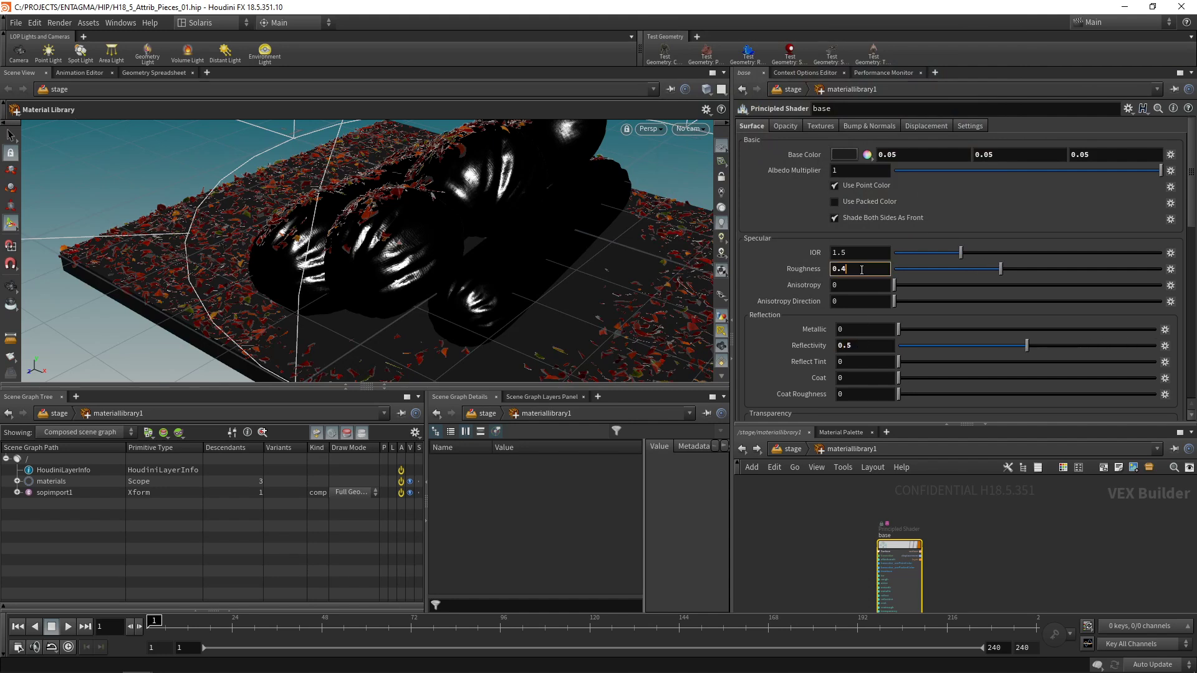
{"action": "left_click", "coordinate": [787, 526]}
{"action": "left_click", "coordinate": [787, 449]}
Step: Add a Grid node to the stage network beside sopimport3 as a ground plane
{"action": "left_click_drag", "start_coordinate": [933, 424], "coordinate": [933, 293]}
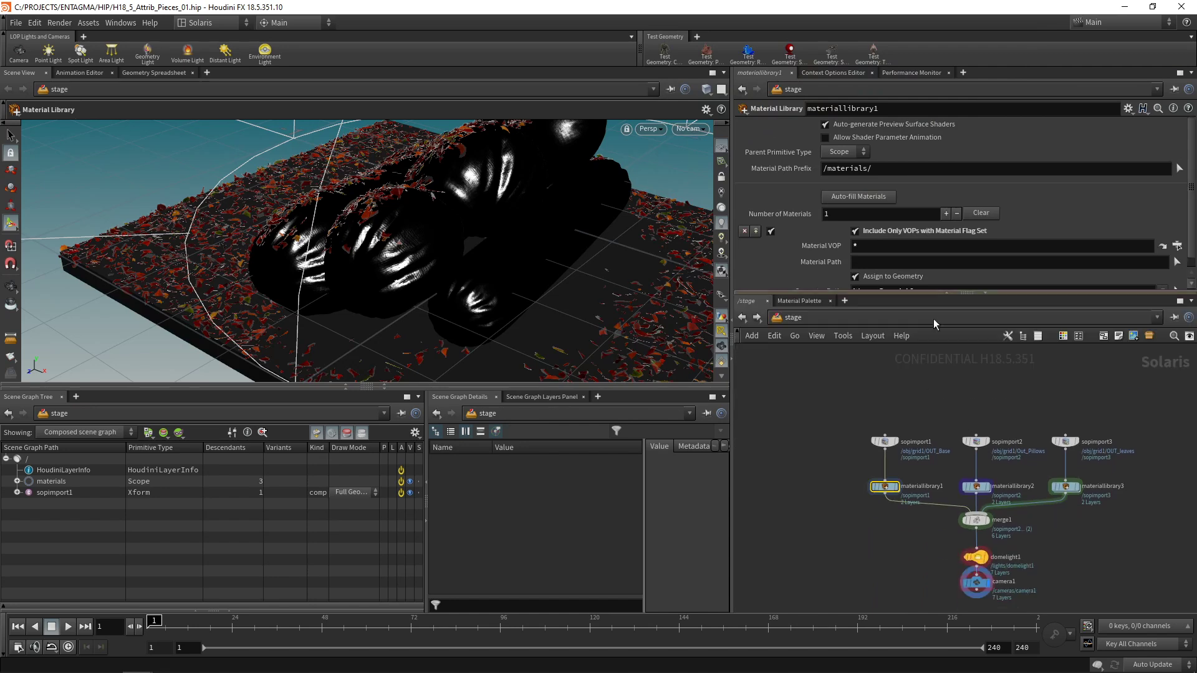
{"action": "left_click", "coordinate": [1048, 476]}
{"action": "key", "text": "Tab"}
{"action": "type", "text": "groun"}
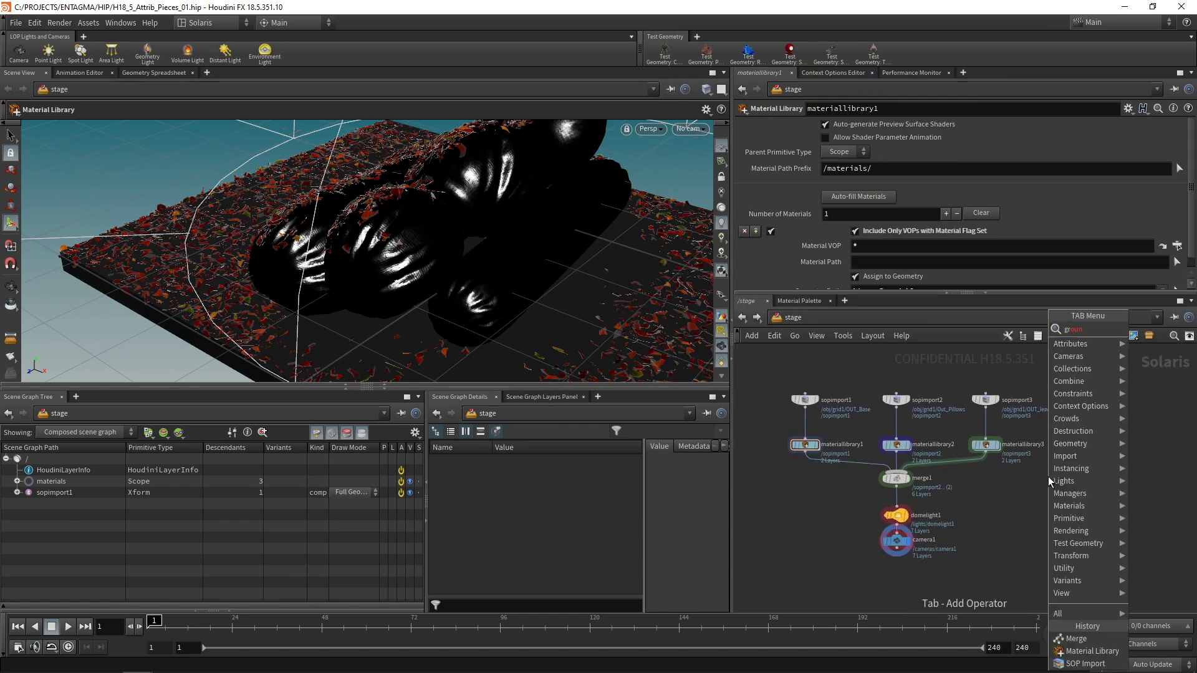
{"action": "key", "text": "Return"}
{"action": "left_click_drag", "start_coordinate": [1049, 481], "coordinate": [1100, 399]}
Step: Duplicate materiallibrary1 beneath the grid node, wire the copy between the grid and merge1, and display merge1
{"action": "left_click_drag", "start_coordinate": [774, 491], "coordinate": [825, 438]}
{"action": "key", "text": "ctrl+c"}
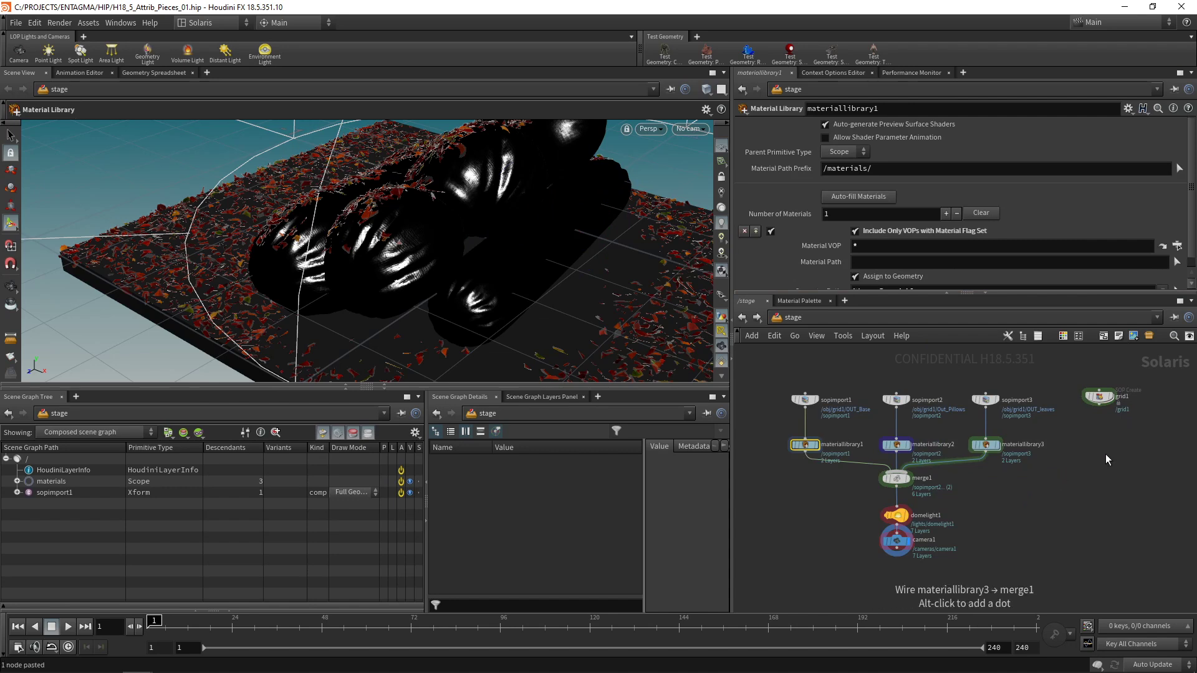
{"action": "key", "text": "ctrl+v"}
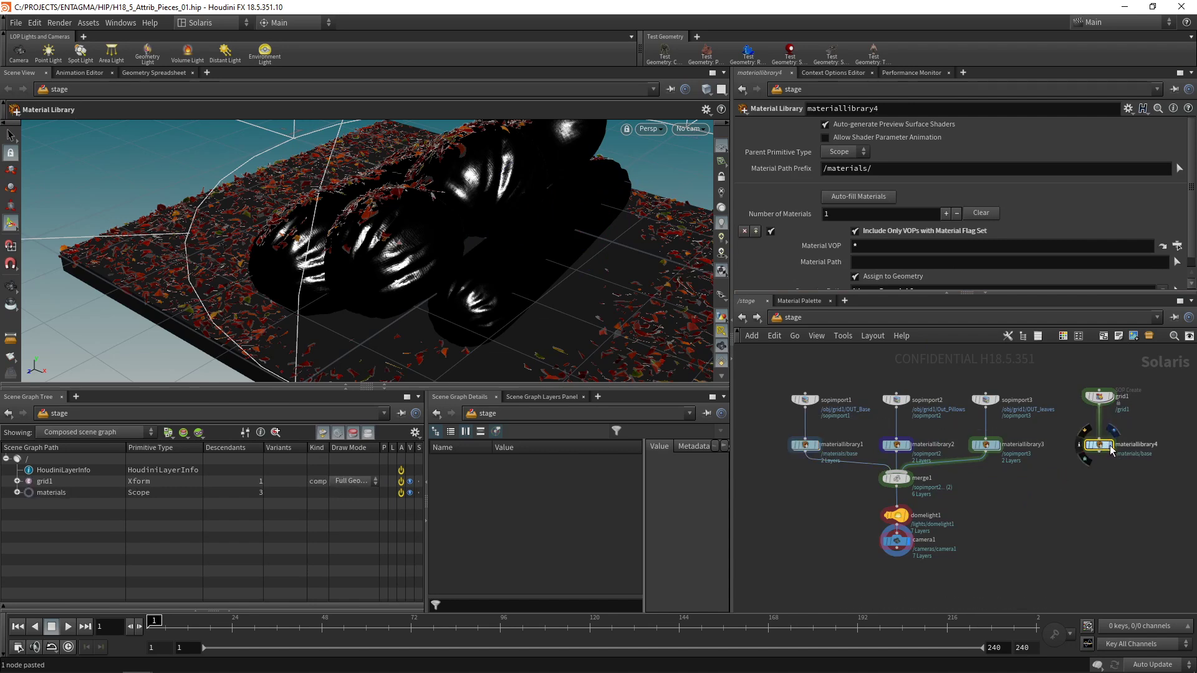
{"action": "left_click", "coordinate": [1099, 452]}
{"action": "left_click", "coordinate": [895, 480]}
{"action": "left_click", "coordinate": [895, 481]}
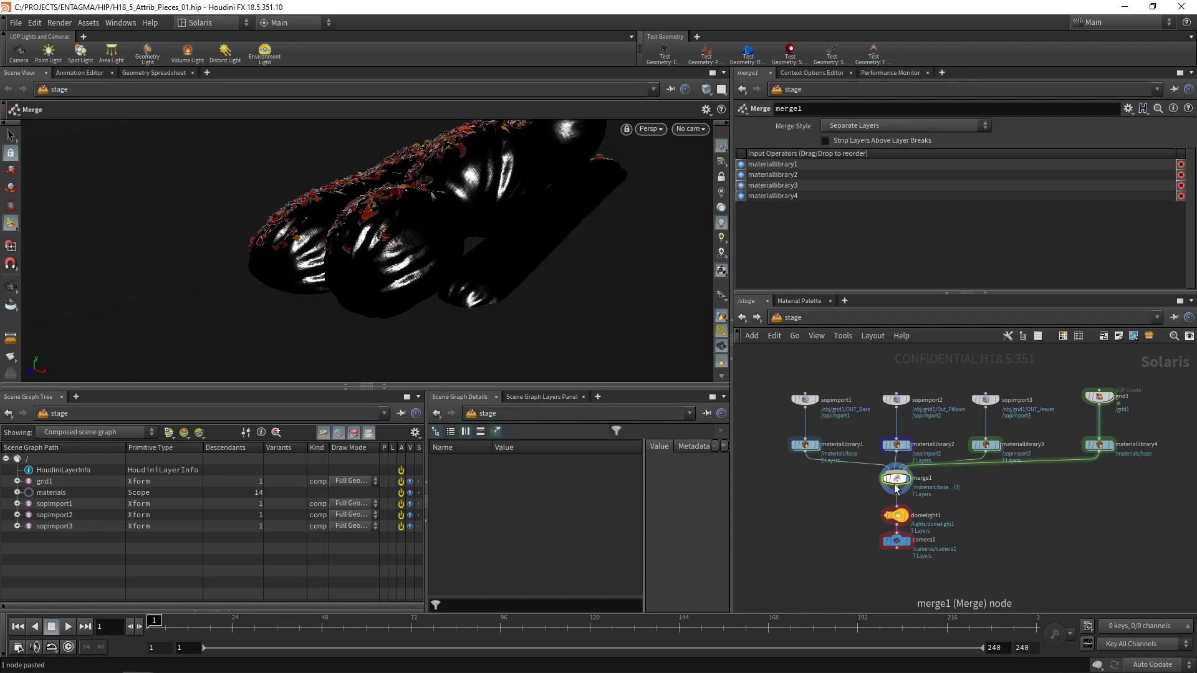
Step: Lower the ground grid to about -0.228 in Y so it sits beneath the base
{"action": "left_click", "coordinate": [1100, 399]}
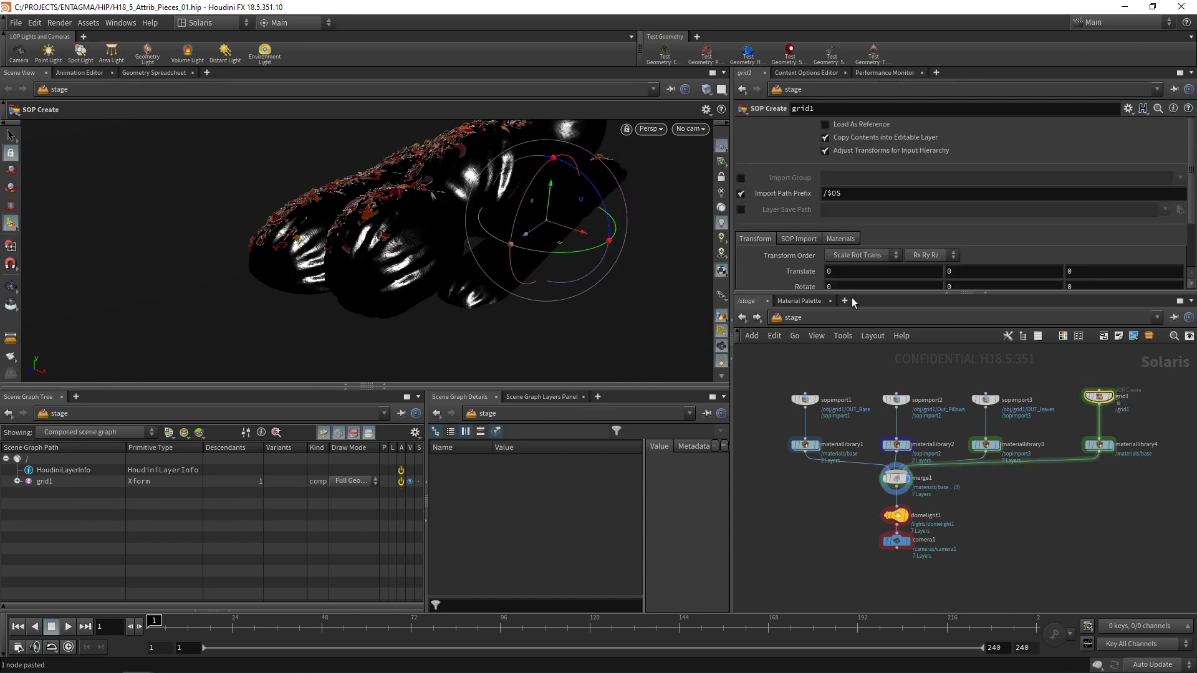
{"action": "left_click_drag", "start_coordinate": [854, 292], "coordinate": [854, 332]}
{"action": "left_click_drag", "start_coordinate": [557, 194], "coordinate": [553, 265]}
Step: Display camera1, look through it with the camera locked to the view, and pull back to frame the whole base
{"action": "left_click", "coordinate": [701, 129]}
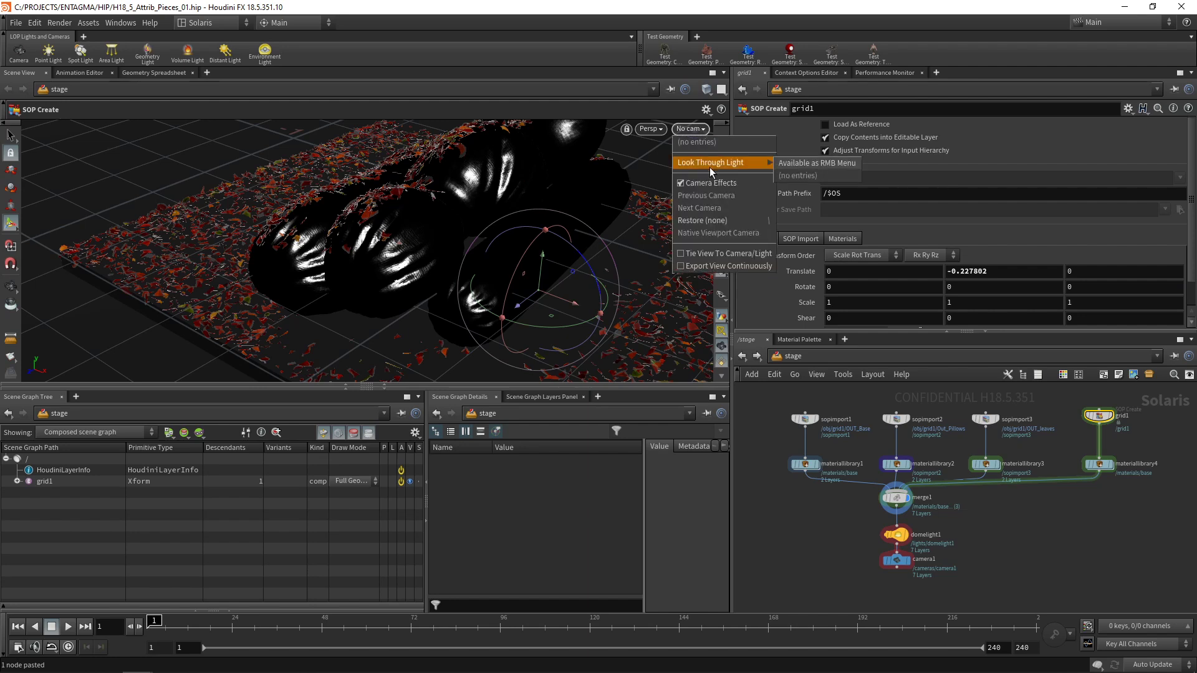
{"action": "left_click", "coordinate": [909, 559]}
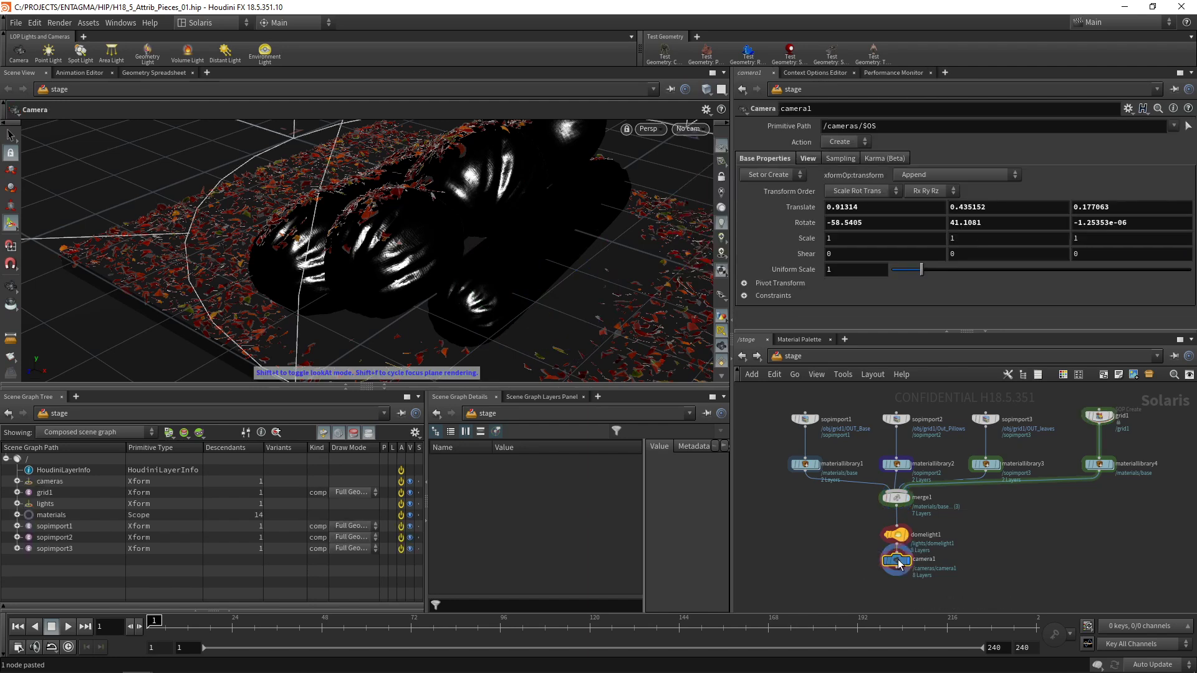
{"action": "left_click", "coordinate": [692, 129]}
{"action": "left_click", "coordinate": [693, 145]}
{"action": "left_click", "coordinate": [721, 176]}
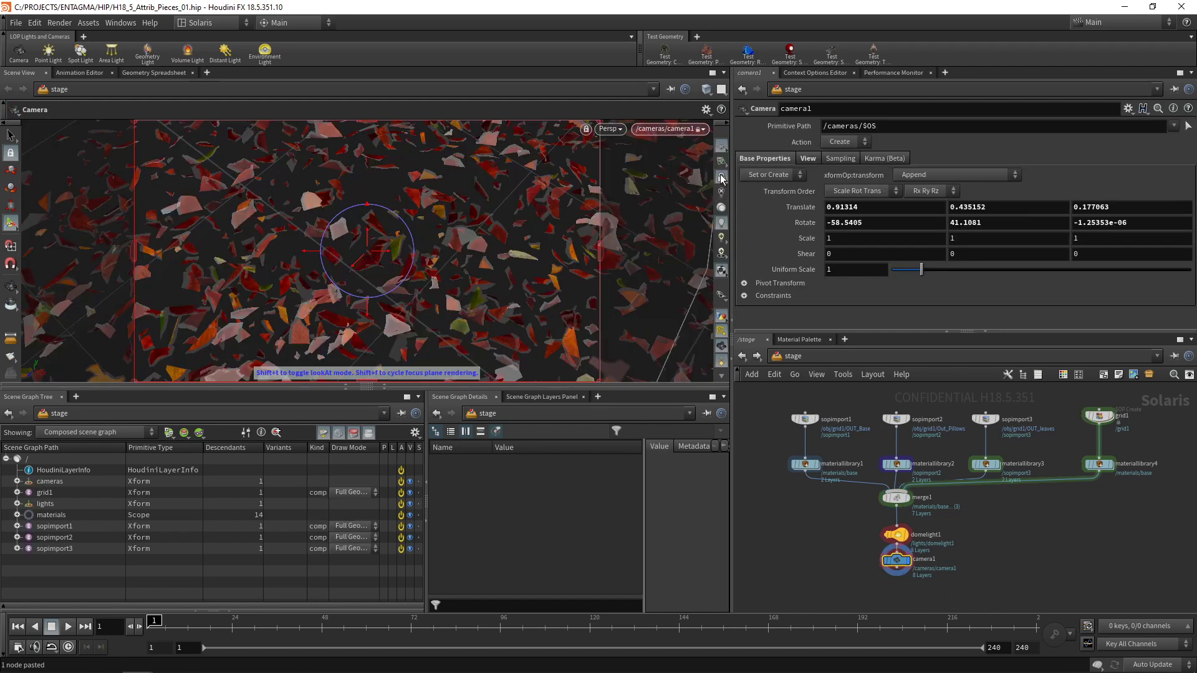
{"action": "right_click_drag", "start_coordinate": [476, 272], "coordinate": [302, 294], "text": "alt"}
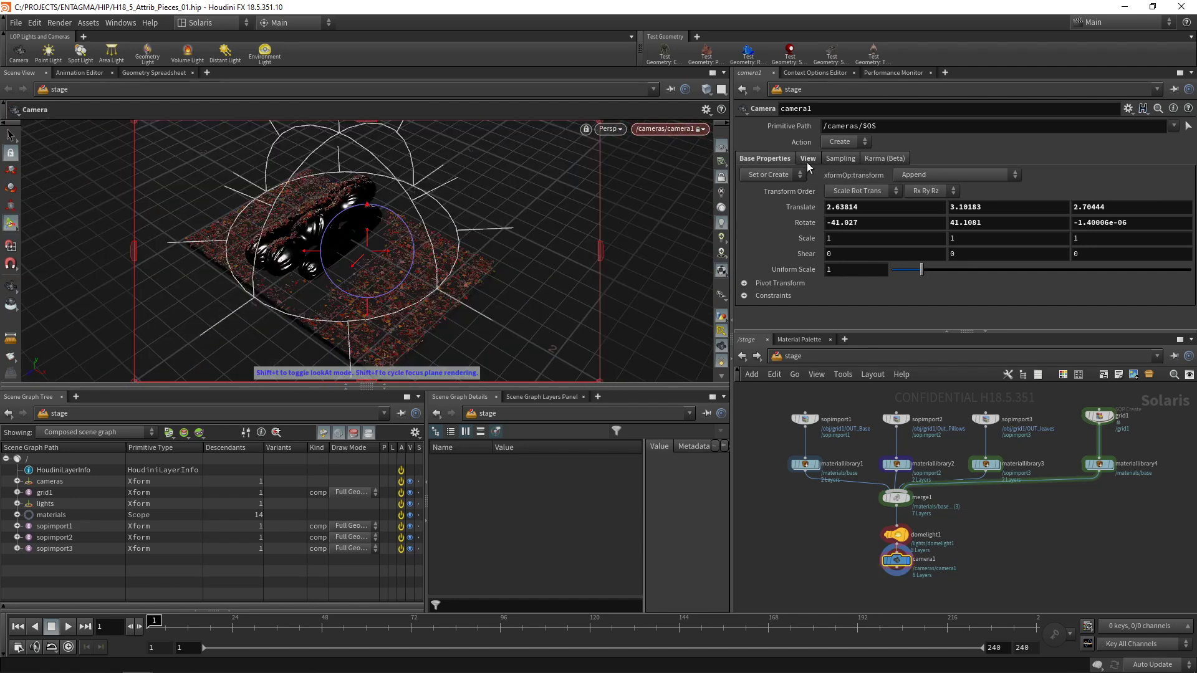
Step: Set camera1's focal length to 85 and reframe the pillows from a lower angle
{"action": "left_click", "coordinate": [808, 160]}
{"action": "left_click", "coordinate": [905, 208]}
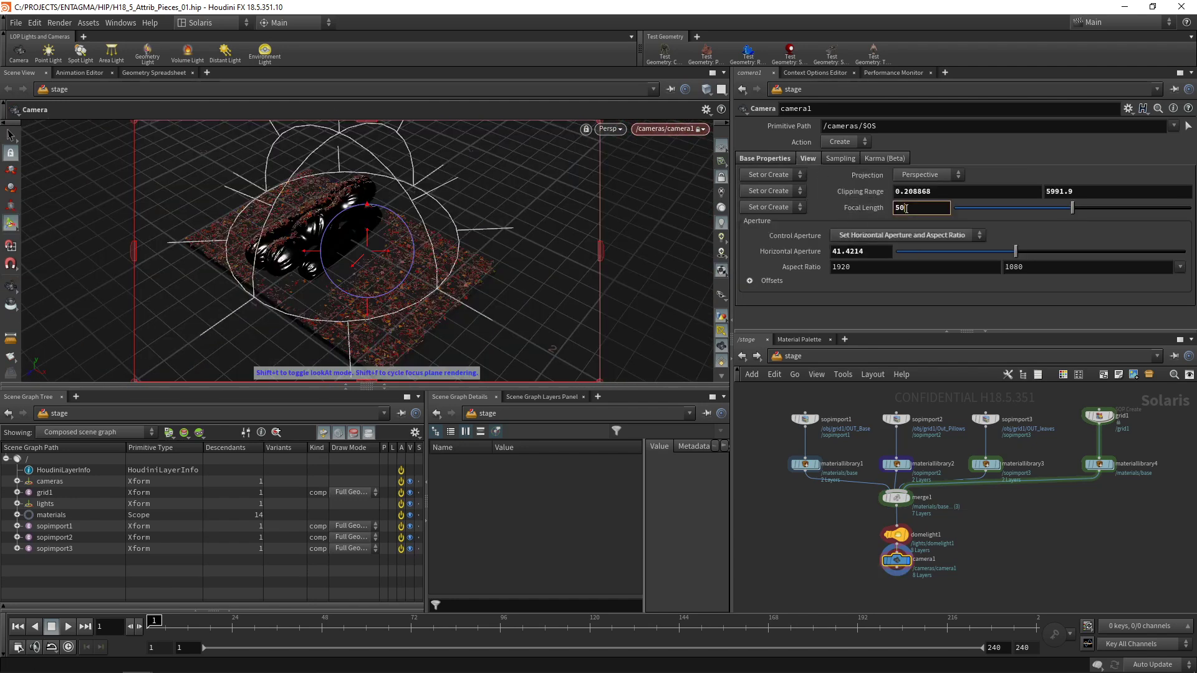
{"action": "type", "text": "85"}
{"action": "key", "text": "Return"}
{"action": "left_click_drag", "start_coordinate": [432, 272], "coordinate": [389, 269], "text": "alt"}
{"action": "right_click_drag", "start_coordinate": [390, 269], "coordinate": [385, 258], "text": "alt"}
{"action": "mouse_move", "coordinate": [385, 258]}
{"action": "left_mouse_down", "text": "alt"}
{"action": "mouse_move", "coordinate": [414, 261]}
{"action": "mouse_move", "coordinate": [393, 267]}
{"action": "left_mouse_up", "text": "alt"}
Step: Set the ground grid's uniform scale to 4
{"action": "left_click", "coordinate": [1098, 416]}
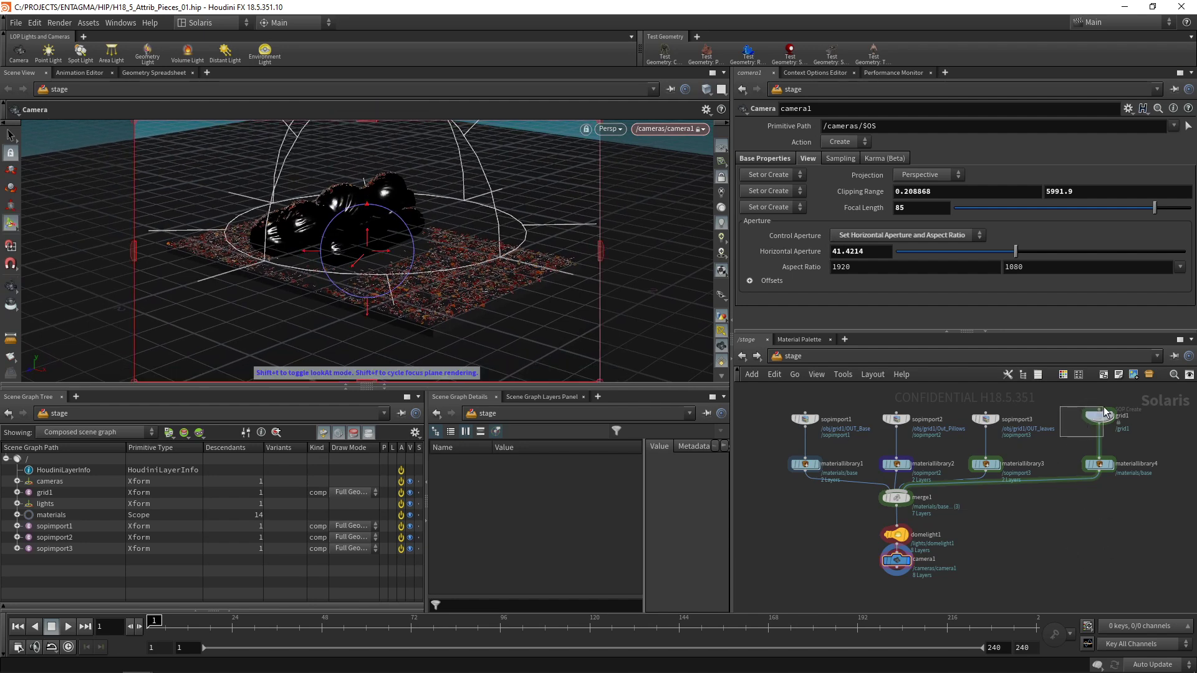
{"action": "scroll", "coordinate": [865, 305], "scroll_direction": "down", "scroll_amount": 2}
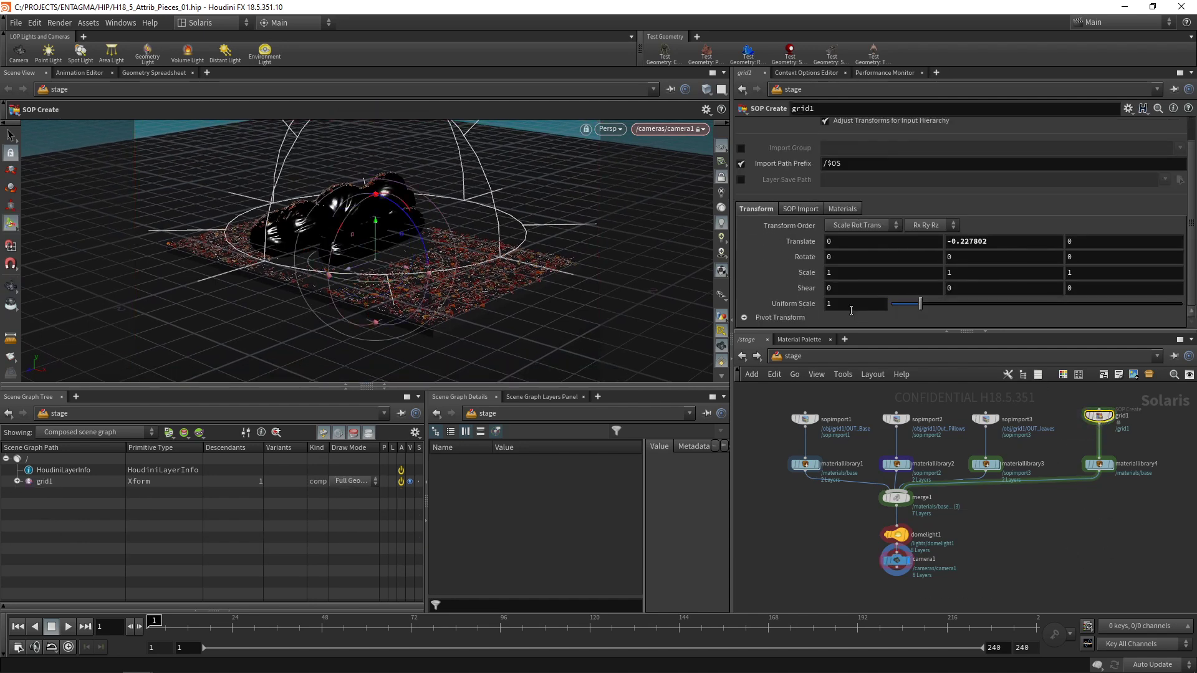
{"action": "left_click", "coordinate": [850, 309]}
{"action": "key", "text": "Return"}
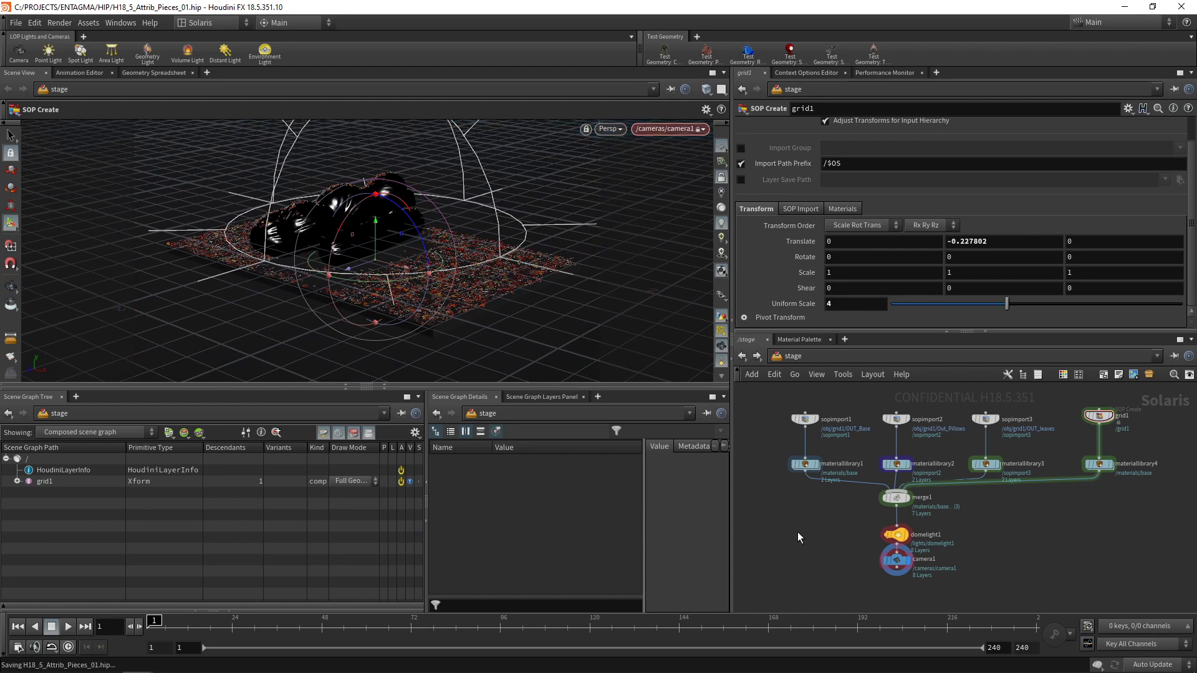
Step: Load Sierra_Madre_B_Ref.hdr as the dome light's texture and save the scene
{"action": "left_click", "coordinate": [895, 534]}
{"action": "left_click", "coordinate": [805, 159]}
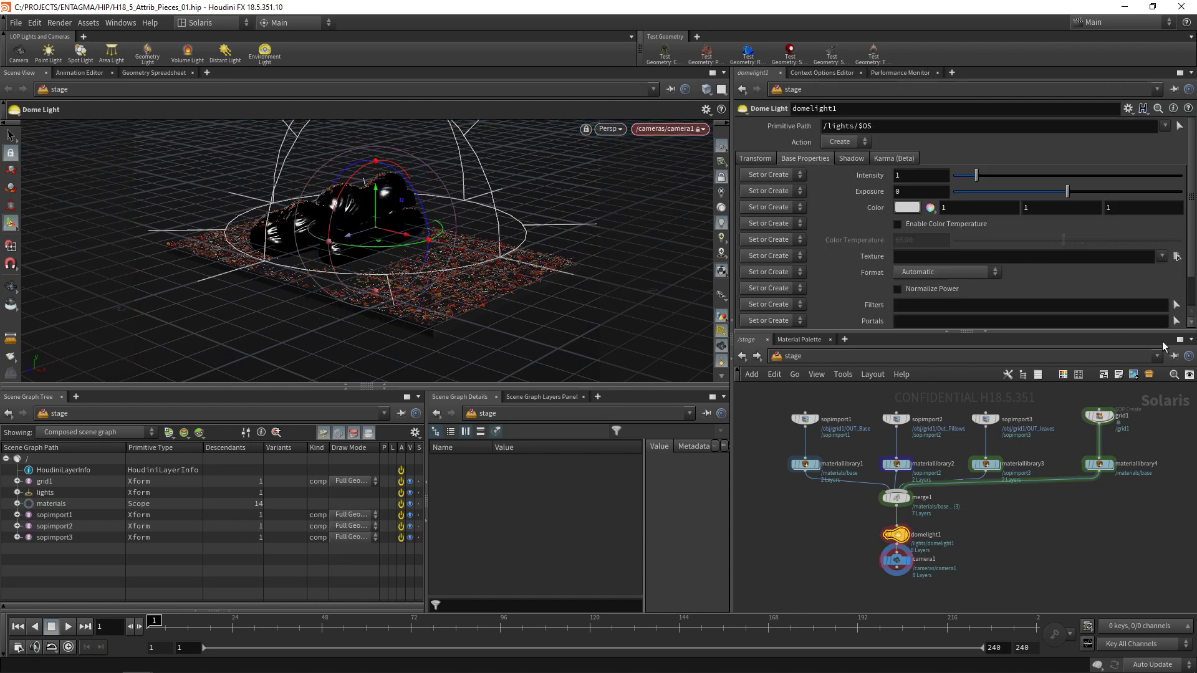
{"action": "left_click", "coordinate": [1162, 256]}
{"action": "left_click", "coordinate": [1094, 308]}
{"action": "key", "text": "ctrl+s"}
Step: Add a Karma Render Properties node after camera1
{"action": "left_click_drag", "start_coordinate": [858, 550], "coordinate": [930, 580]}
{"action": "key", "text": "Tab"}
{"action": "type", "text": "karm"}
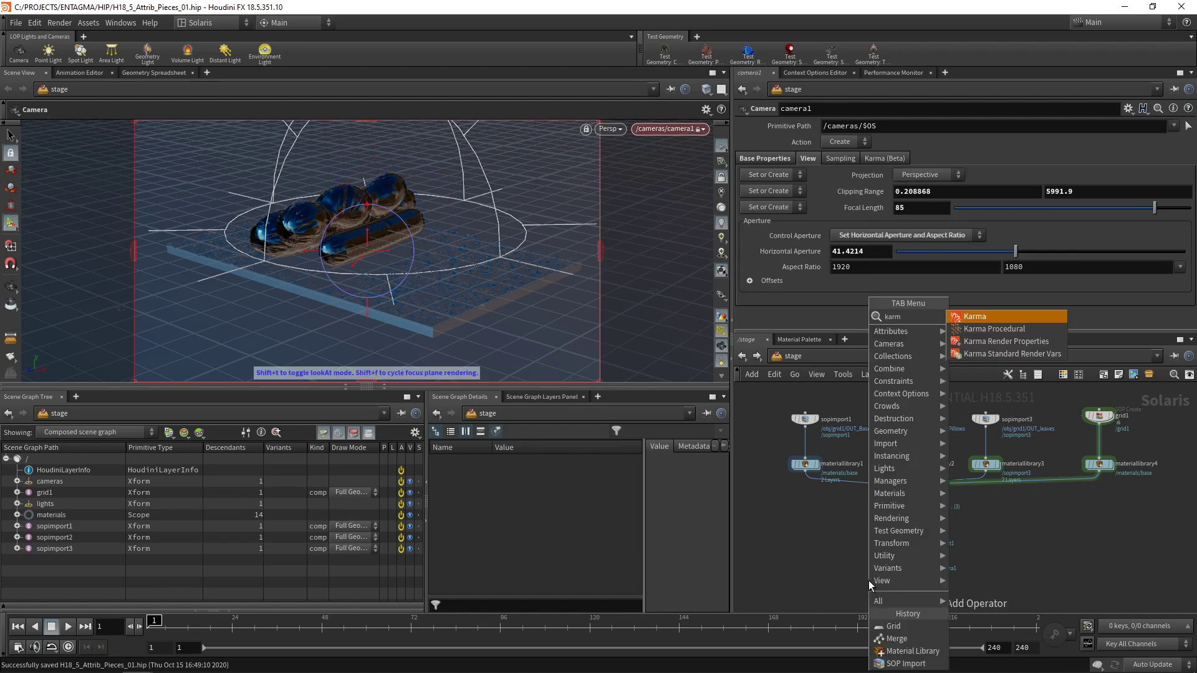
{"action": "key", "text": "Down"}
{"action": "key", "text": "Down"}
{"action": "key", "text": "Return"}
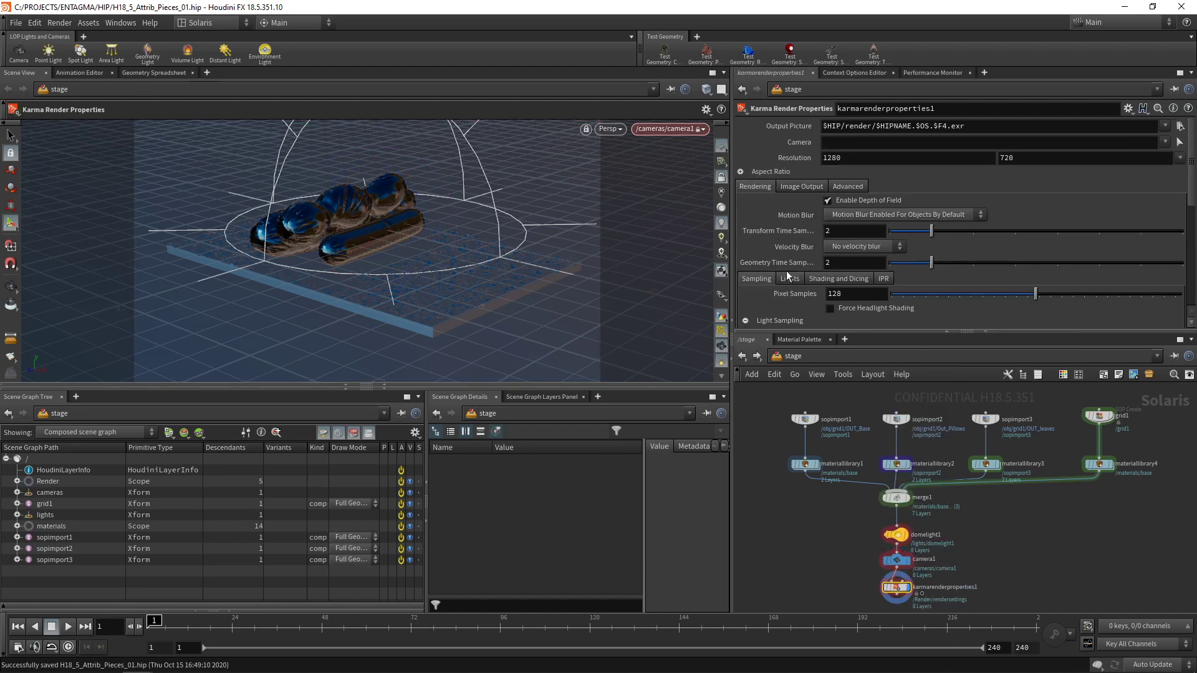
Step: Set the Karma render's diffuse limit to 4 and reflection limit to 8
{"action": "scroll", "coordinate": [1158, 206], "scroll_direction": "down", "scroll_amount": 3}
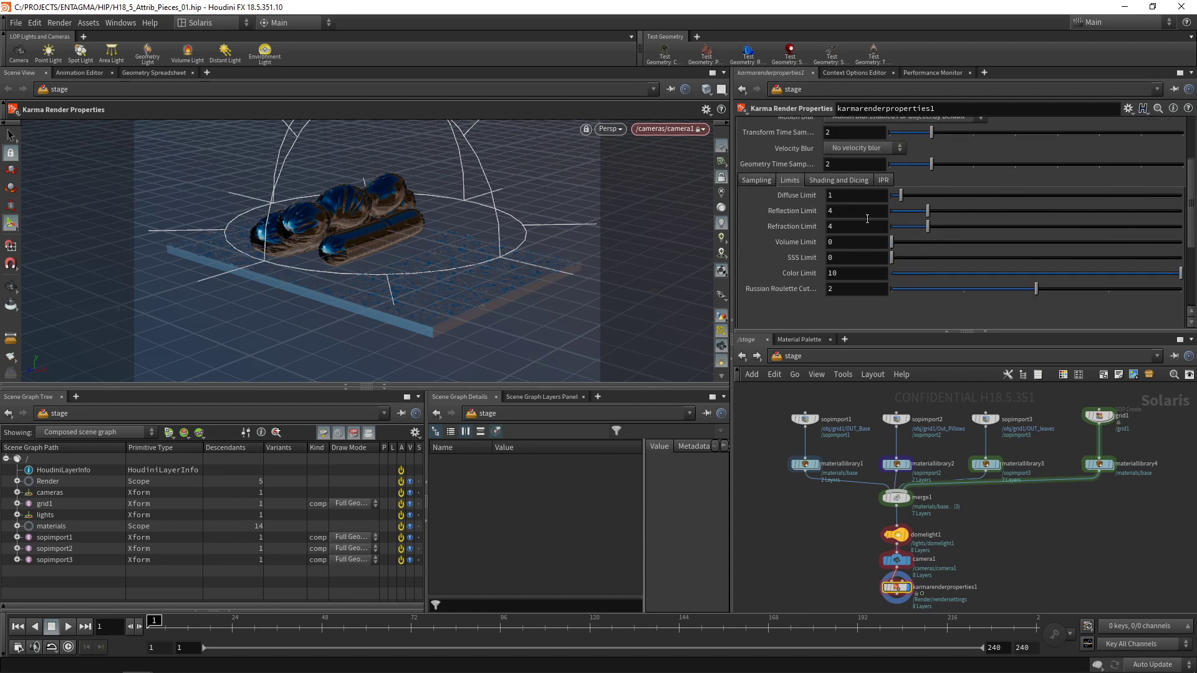
{"action": "left_click", "coordinate": [831, 197]}
{"action": "key", "text": "Tab"}
{"action": "type", "text": "8"}
{"action": "key", "text": "Return"}
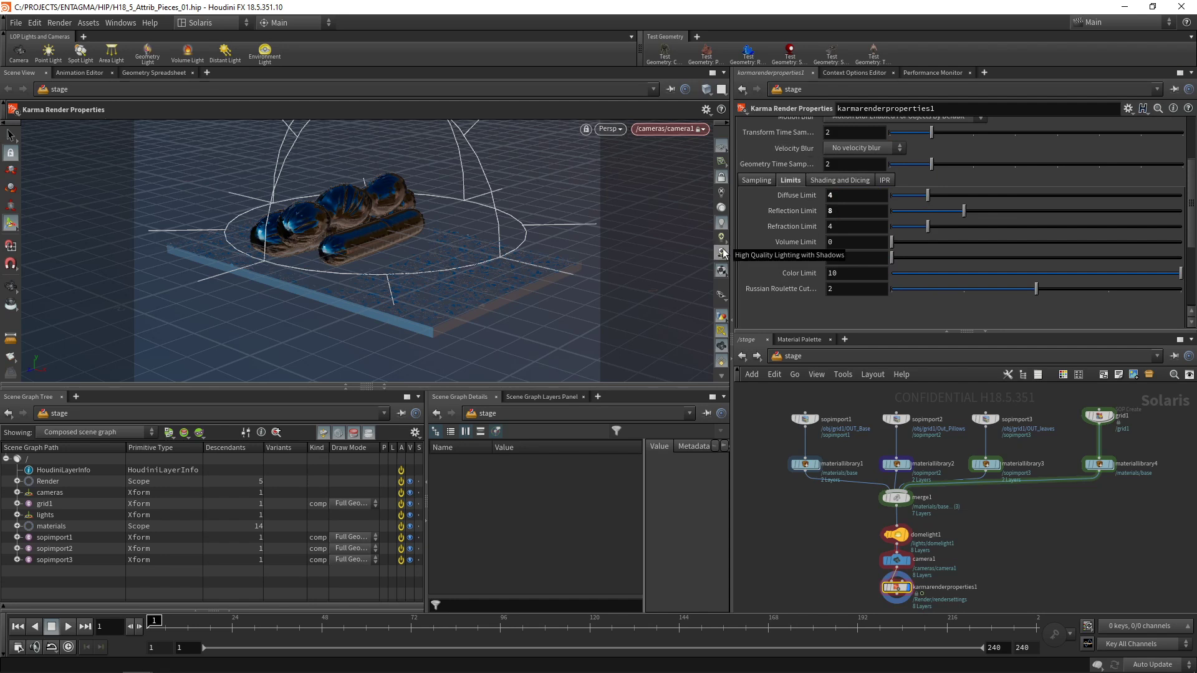
Step: Save the scene and switch the viewport renderer to Karma (Beta)
{"action": "key", "text": "ctrl+s"}
{"action": "left_click", "coordinate": [620, 131]}
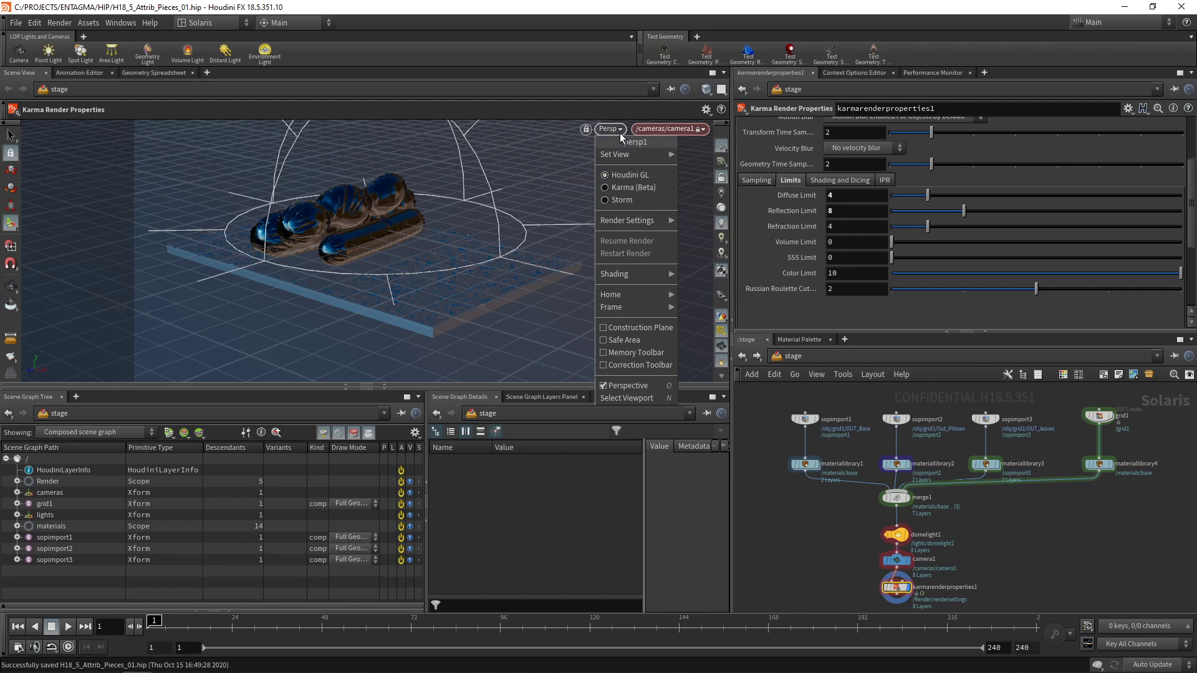
{"action": "left_click", "coordinate": [619, 190]}
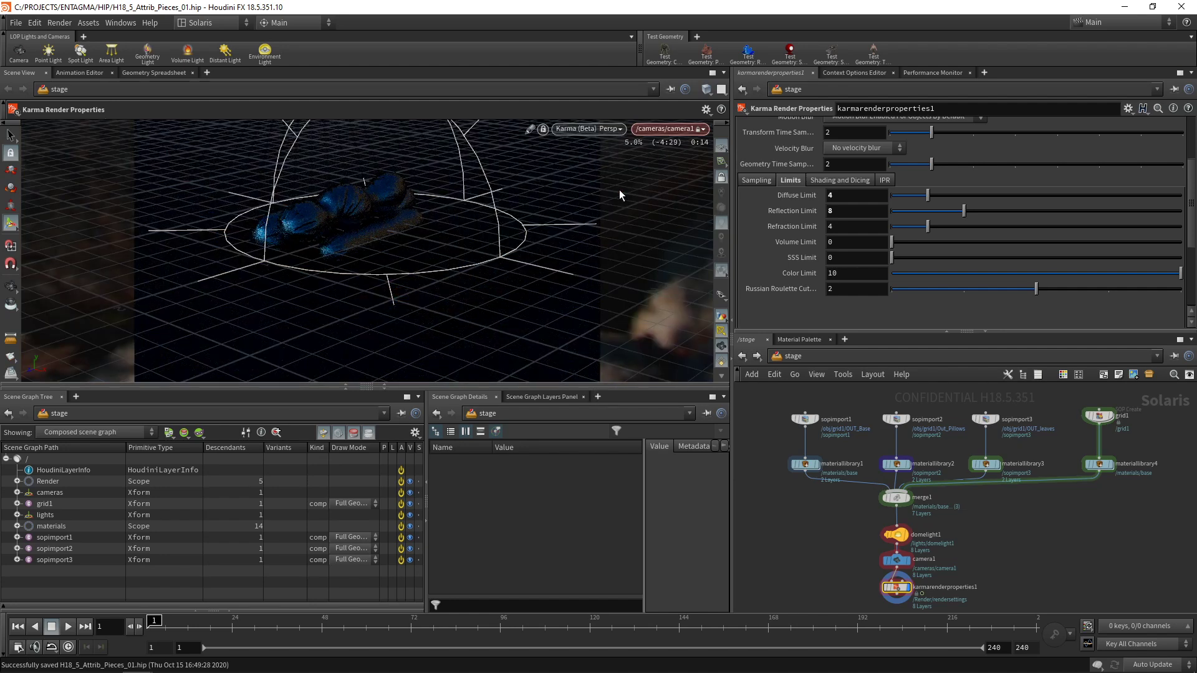
{"action": "left_click_drag", "start_coordinate": [905, 331], "coordinate": [906, 288]}
Step: Try dome light intensities of 10 and 15, and set the intensity to 20
{"action": "left_click", "coordinate": [896, 514]}
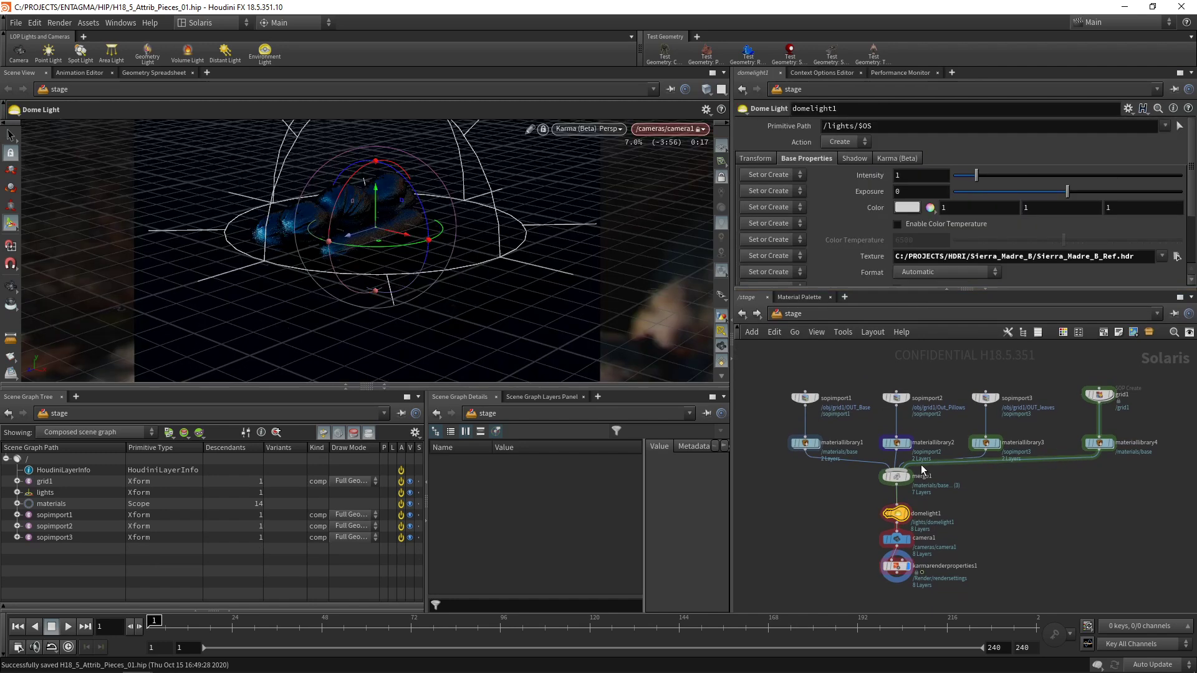
{"action": "left_click", "coordinate": [916, 175]}
{"action": "type", "text": "0"}
{"action": "key", "text": "Return"}
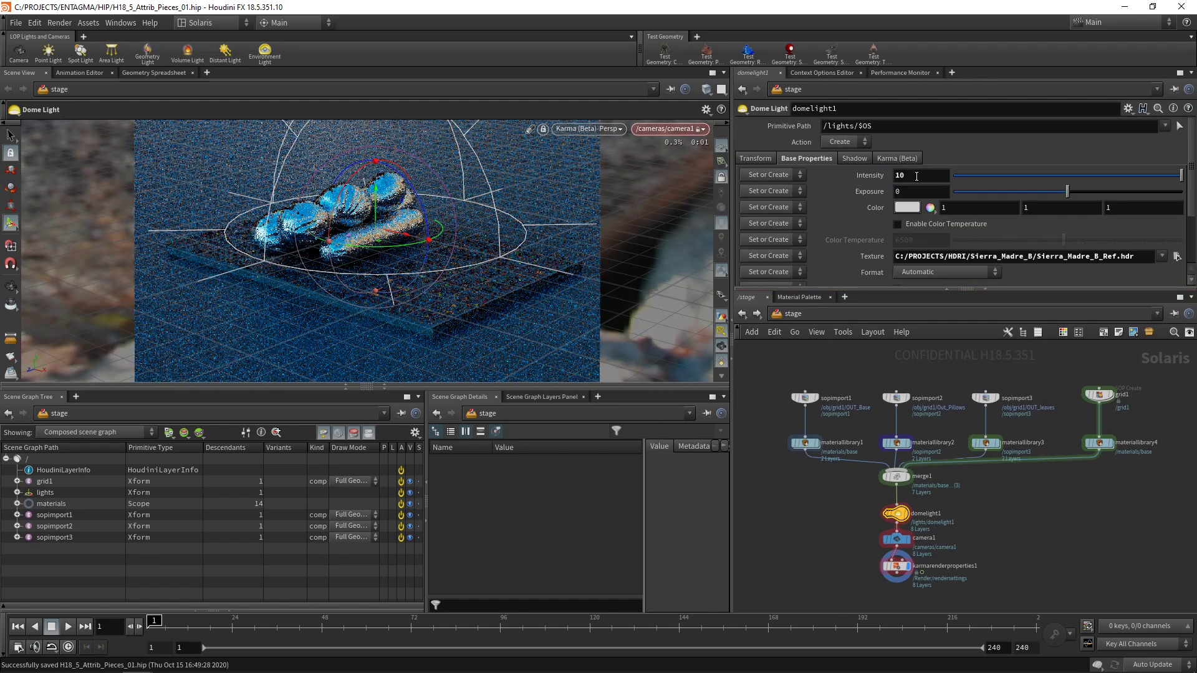
{"action": "double_click", "coordinate": [917, 176]}
{"action": "type", "text": "15"}
{"action": "key", "text": "Return"}
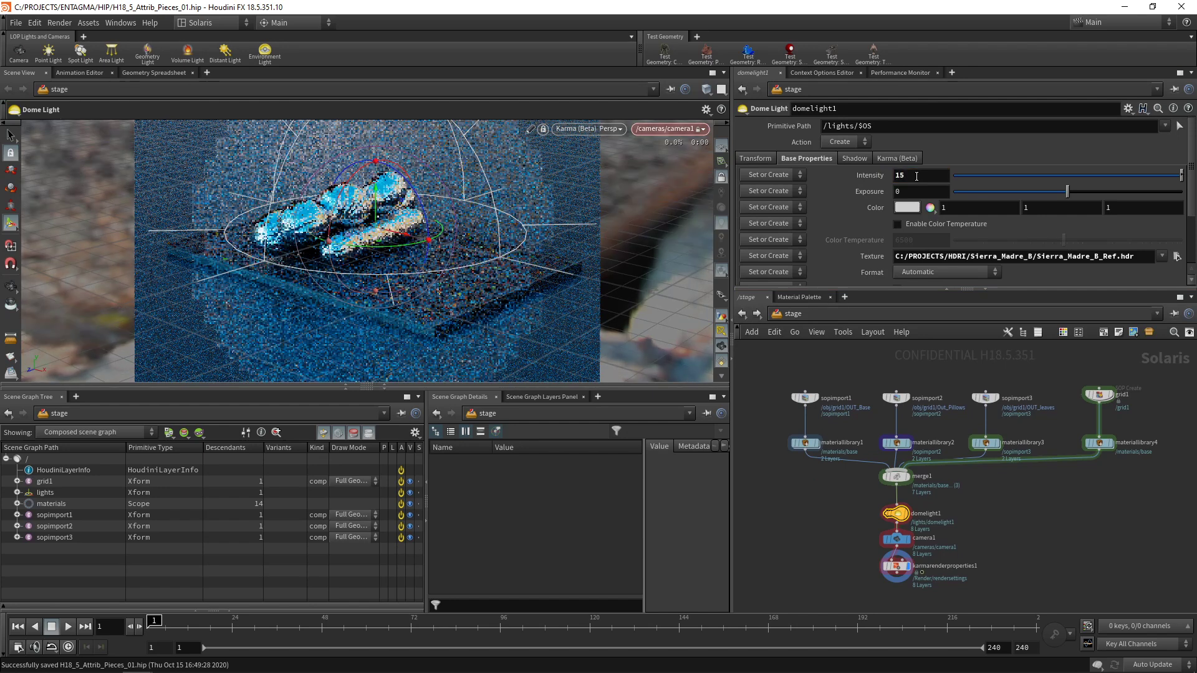
{"action": "double_click", "coordinate": [916, 176]}
{"action": "type", "text": "20"}
{"action": "key", "text": "Return"}
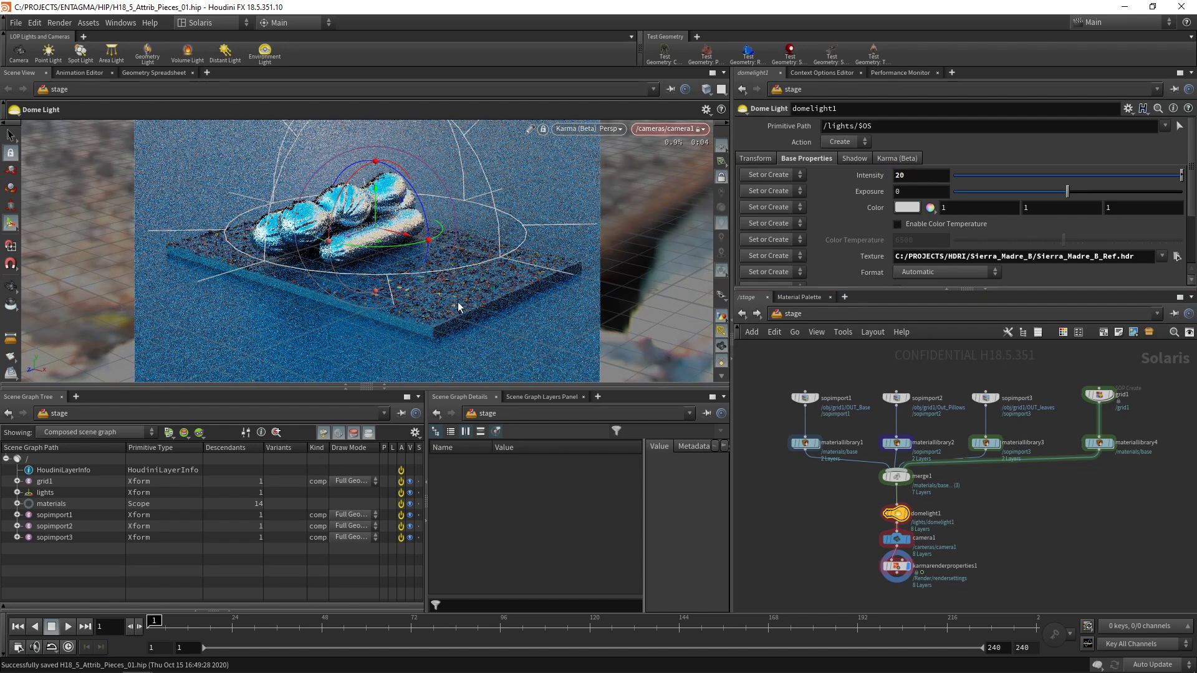
Step: In the grid1 object's geometry network, set attribrandomize1's pscale range to a minimum of .6 and a maximum of 1.4
{"action": "left_click", "coordinate": [796, 319]}
{"action": "left_click", "coordinate": [822, 372]}
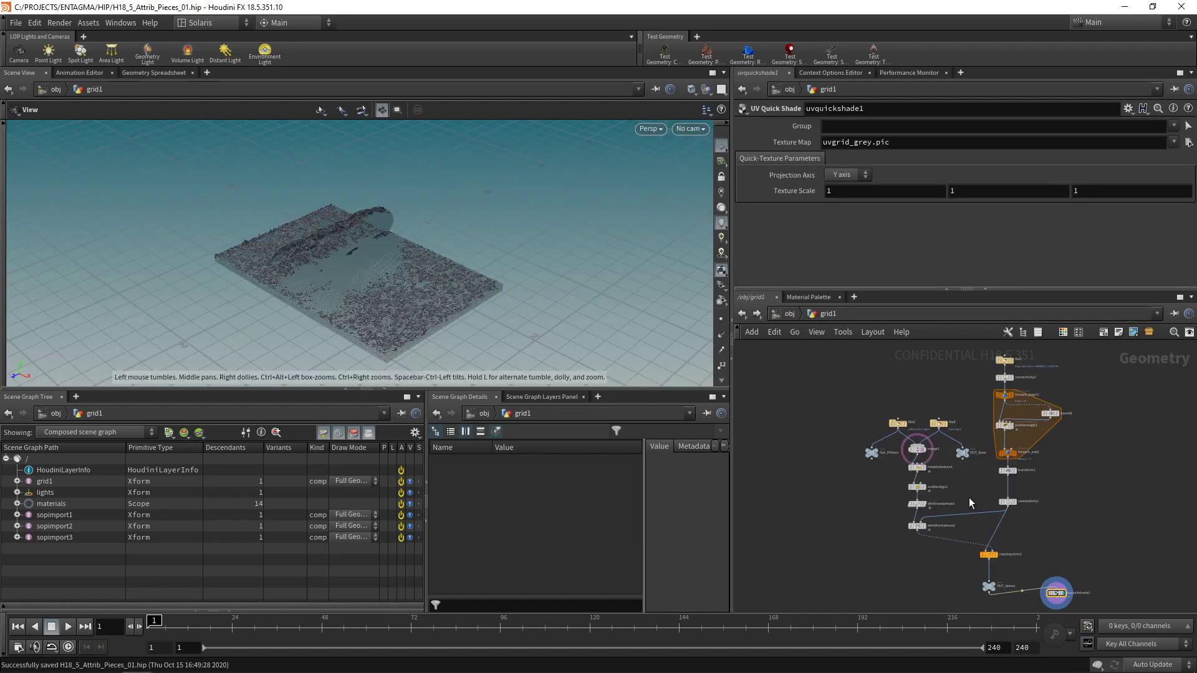
{"action": "scroll", "coordinate": [985, 590], "scroll_direction": "up", "scroll_amount": 5}
{"action": "left_click", "coordinate": [841, 409]}
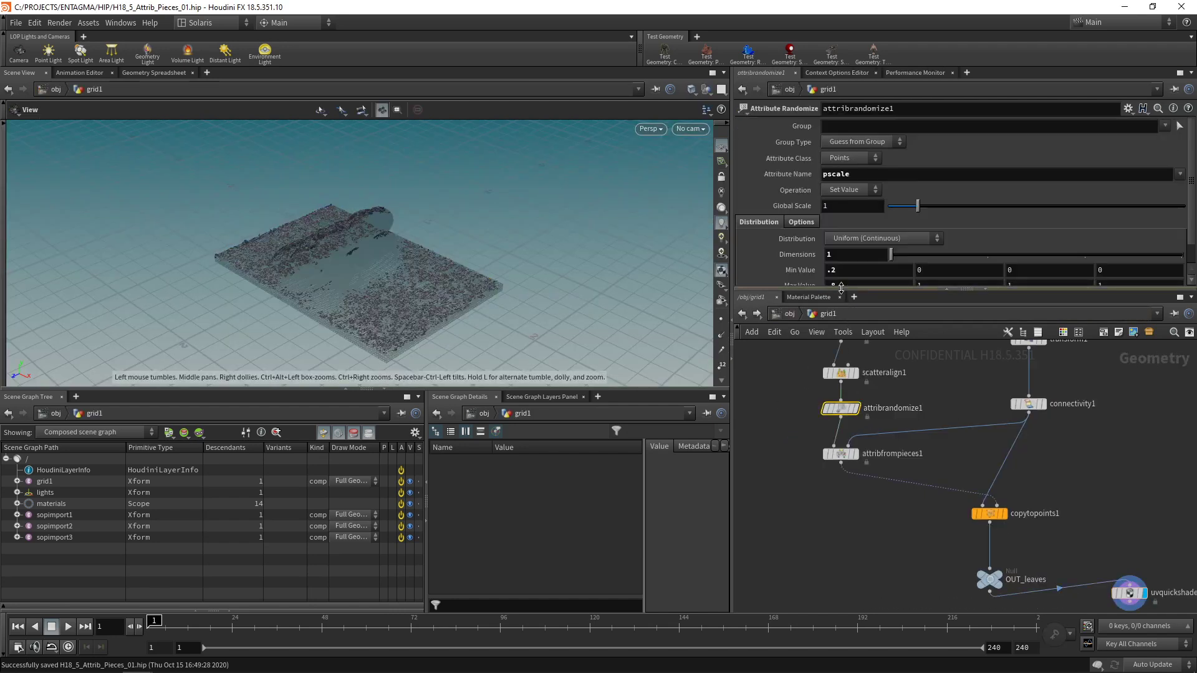
{"action": "left_click_drag", "start_coordinate": [841, 287], "coordinate": [841, 362]}
{"action": "left_click", "coordinate": [856, 272]}
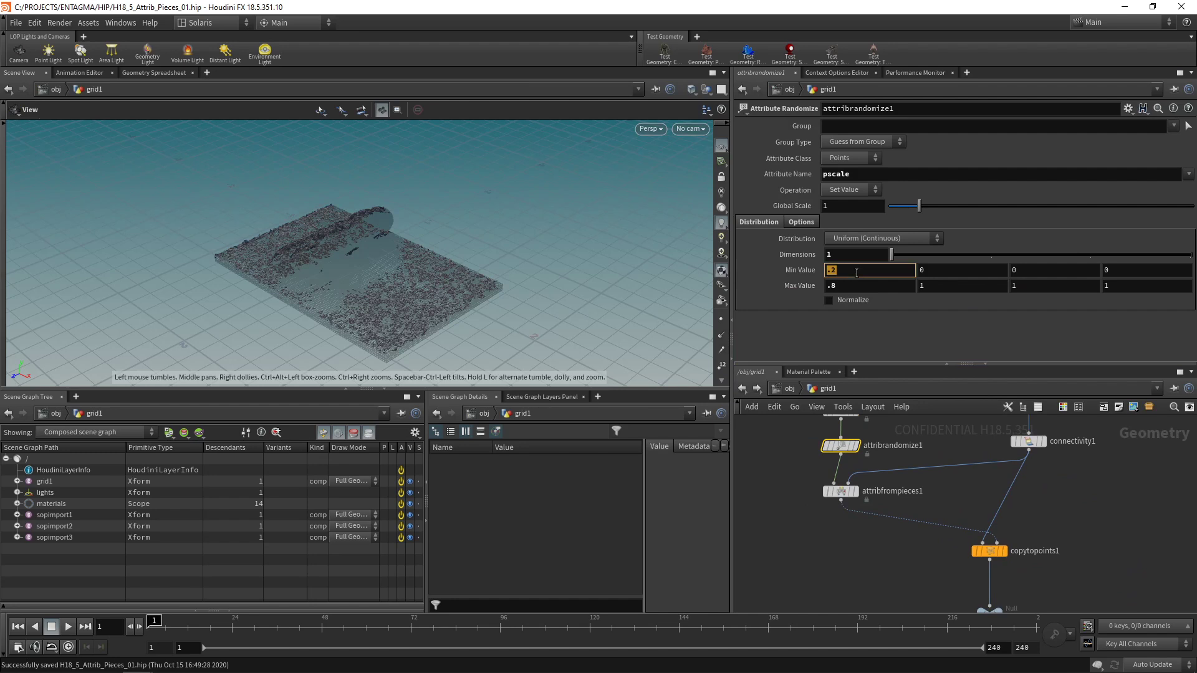
{"action": "type", "text": ".6"}
{"action": "key", "text": "Tab"}
{"action": "key", "text": "Tab"}
{"action": "key", "text": "Tab"}
{"action": "key", "text": "Tab"}
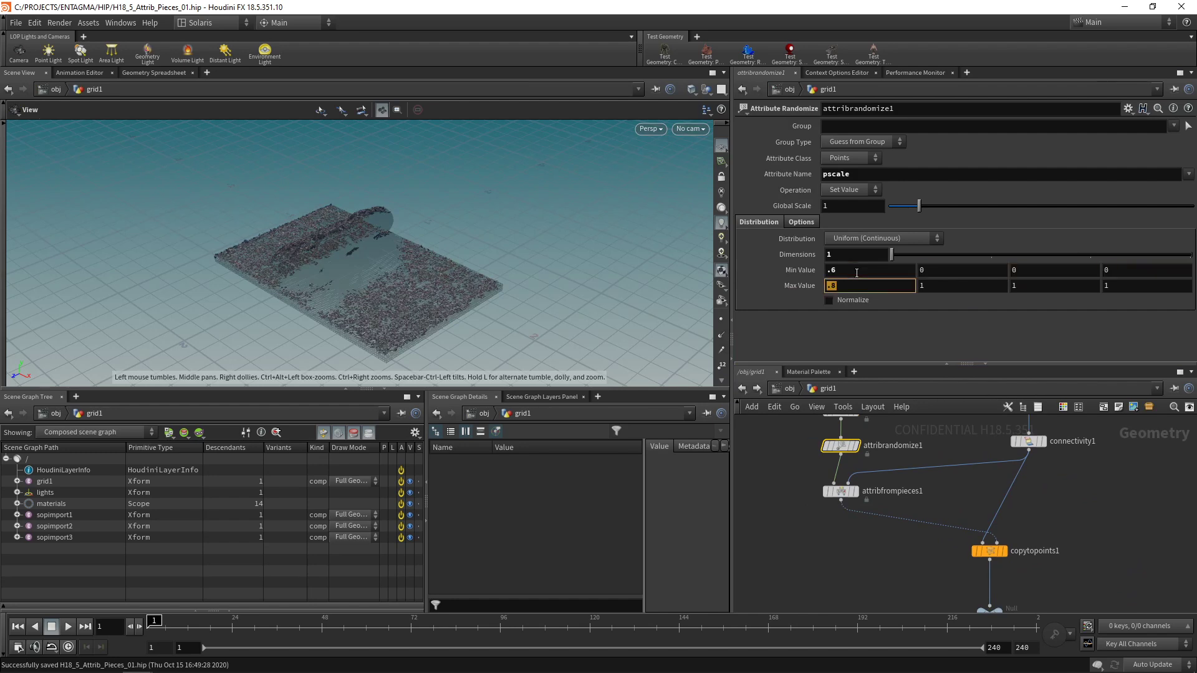
{"action": "type", "text": "1.4"}
{"action": "key", "text": "Return"}
Step: Return to the stage network to check the resized leaves in the Karma viewport render
{"action": "left_click", "coordinate": [777, 391]}
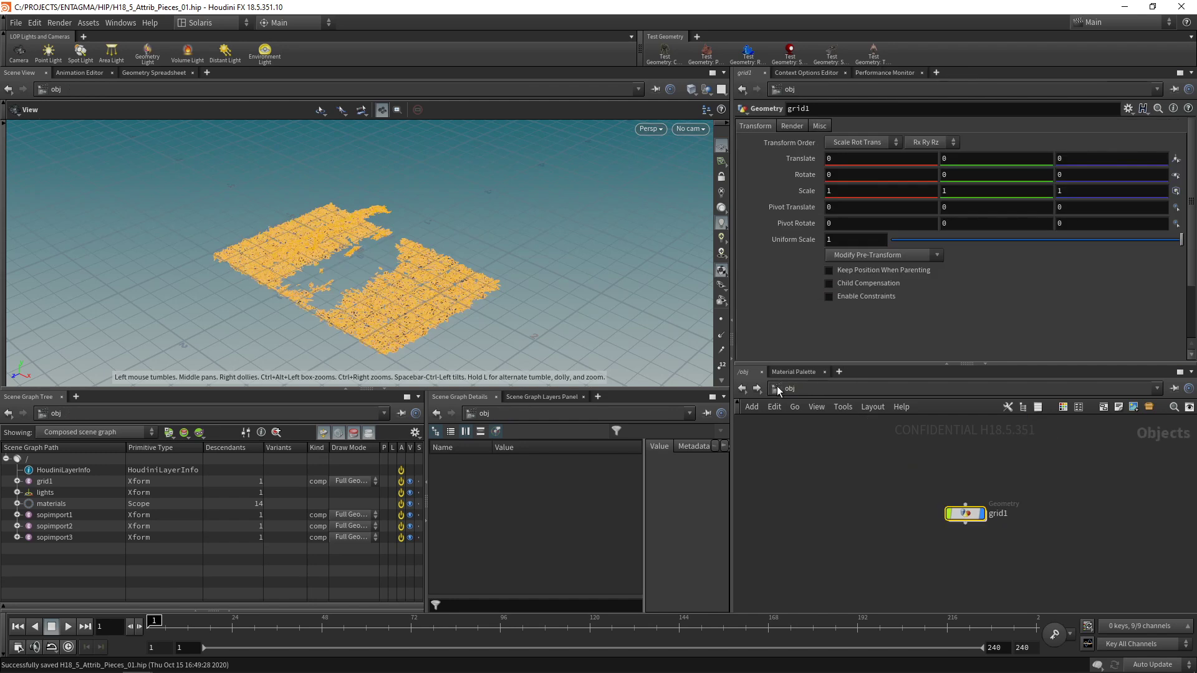
{"action": "left_click", "coordinate": [779, 388]}
{"action": "left_click", "coordinate": [801, 485]}
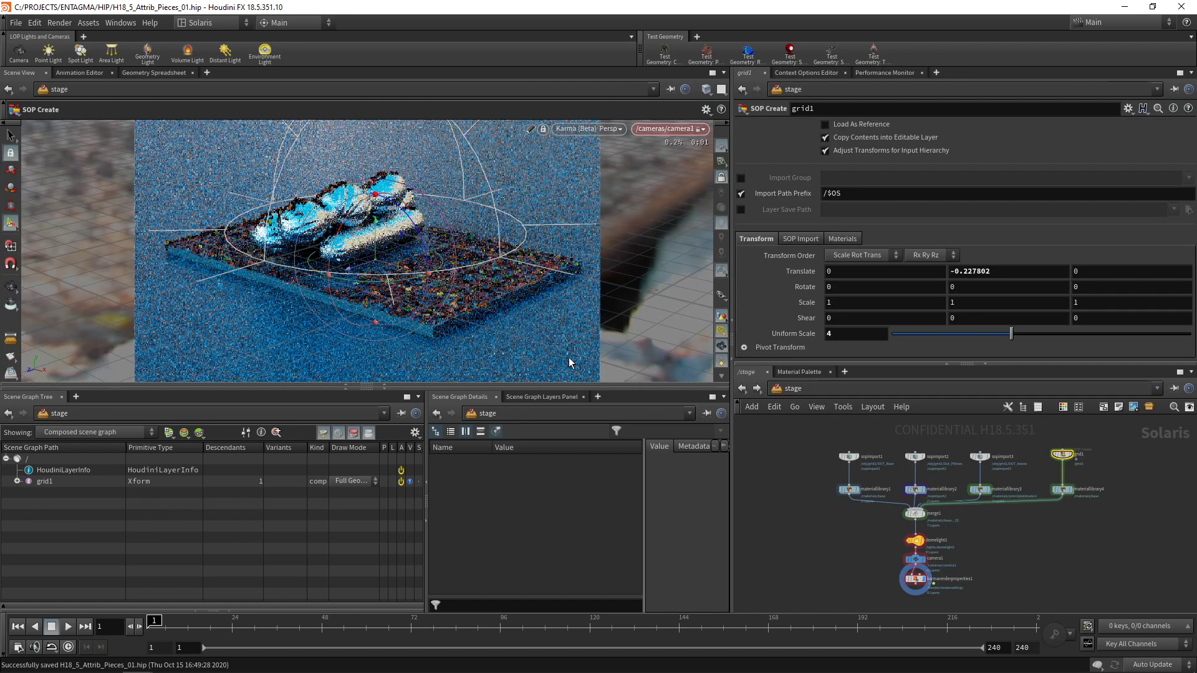
Step: Set scatteralign1's total points to 12000 in the grid1 geometry network and return to the stage network
{"action": "left_click", "coordinate": [789, 390]}
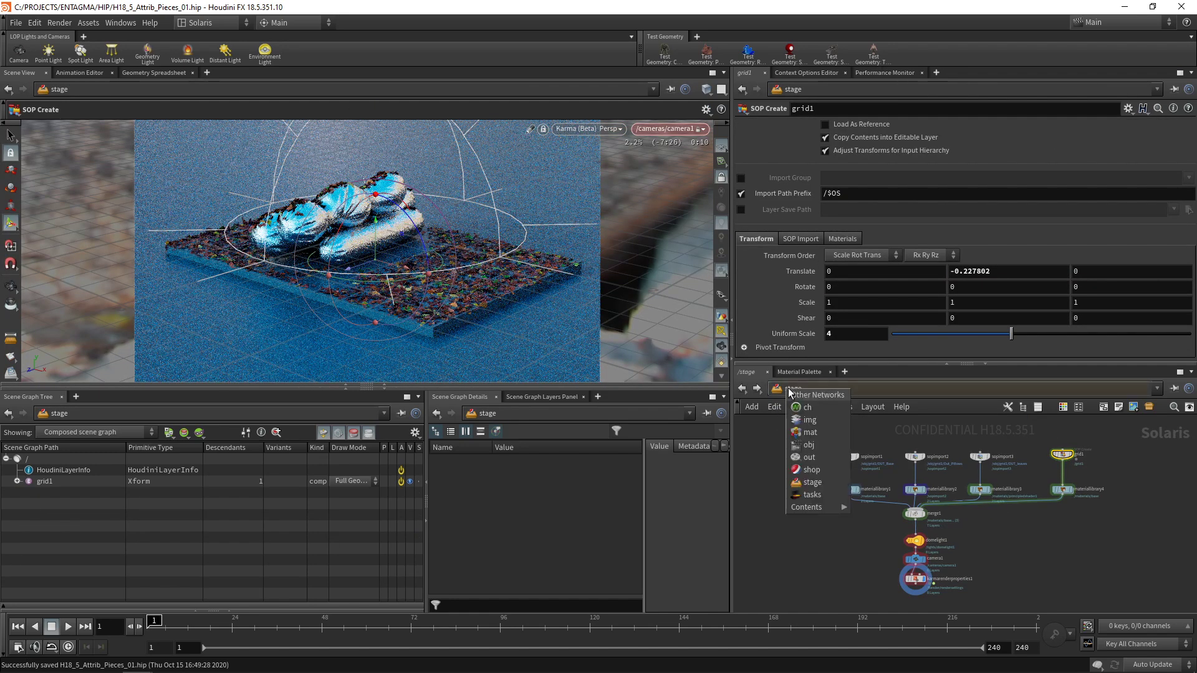
{"action": "left_click", "coordinate": [809, 444]}
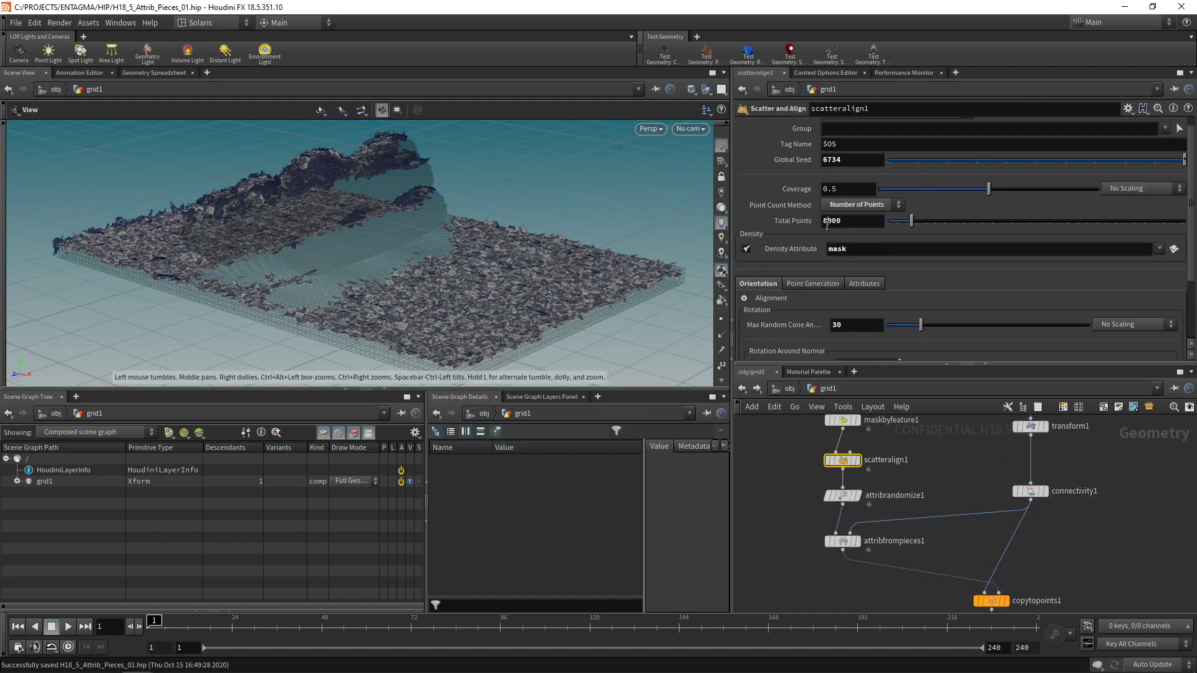
{"action": "left_click_drag", "start_coordinate": [826, 224], "coordinate": [811, 232]}
{"action": "key", "text": "Return"}
{"action": "left_click", "coordinate": [787, 390]}
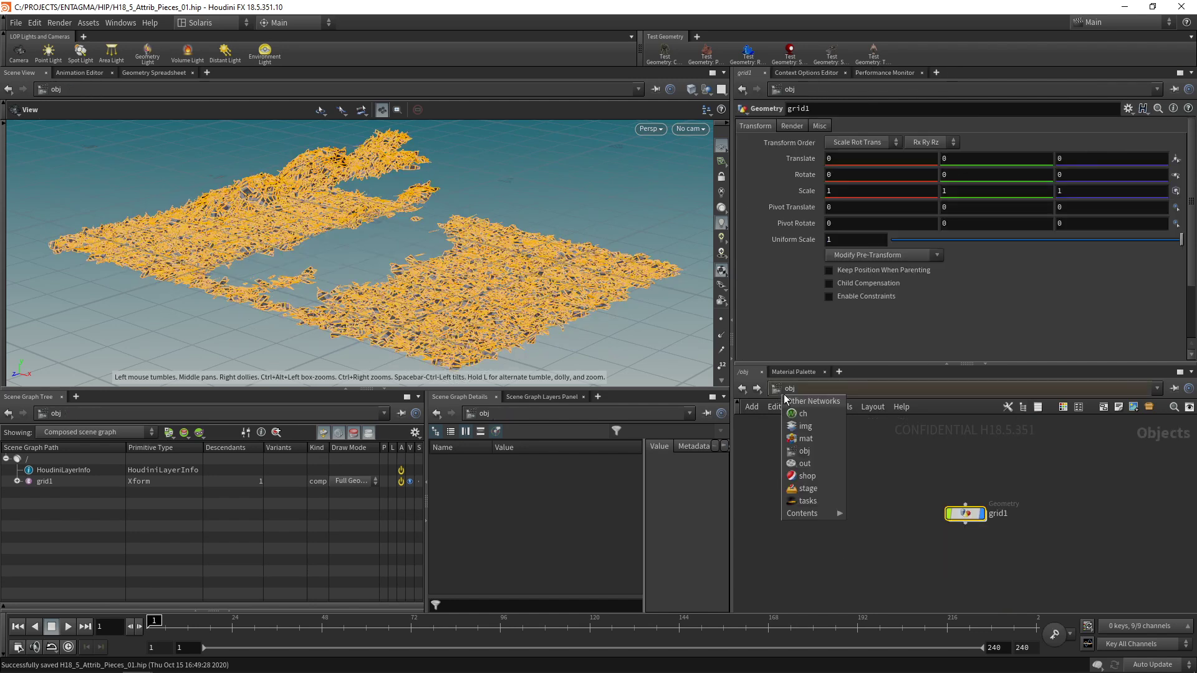
{"action": "left_click", "coordinate": [804, 486]}
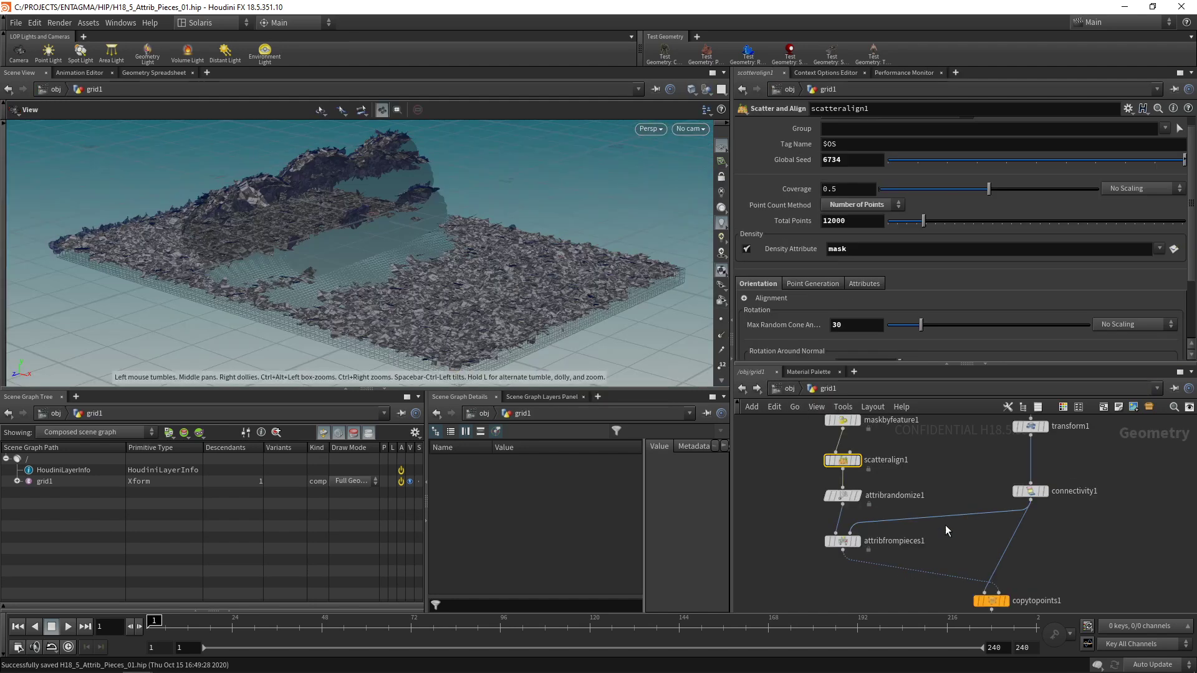
Step: Review the attribfrompieces1 and scatteralign1 nodes and their connections in the grid1 geometry network
{"action": "scroll", "coordinate": [835, 533], "scroll_direction": "down", "scroll_amount": 2}
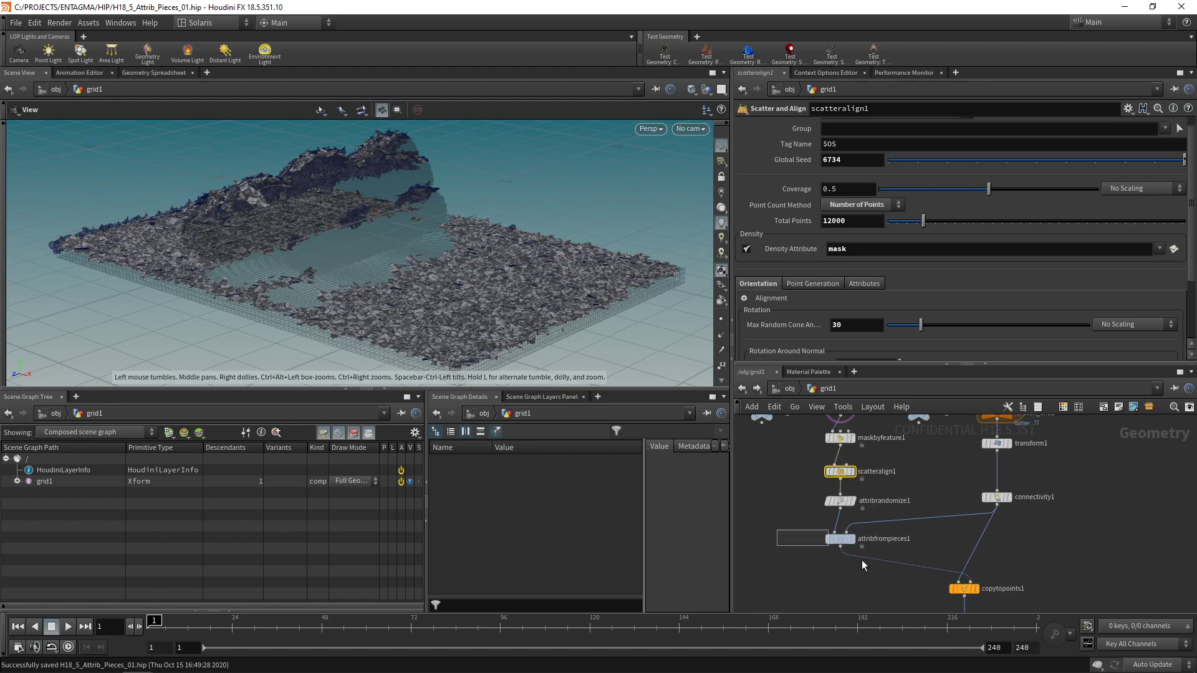
{"action": "left_click", "coordinate": [840, 539]}
{"action": "scroll", "coordinate": [997, 481], "scroll_direction": "down", "scroll_amount": 4}
{"action": "middle_click_drag", "start_coordinate": [1030, 483], "coordinate": [1019, 514]}
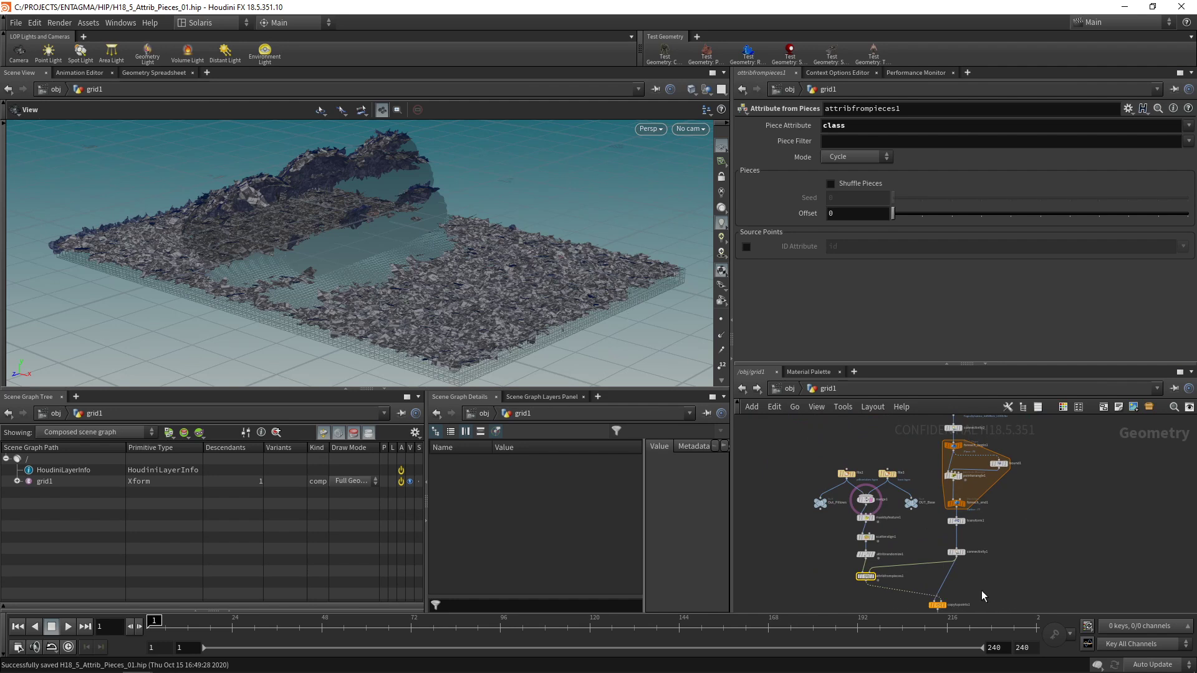
{"action": "scroll", "coordinate": [974, 598], "scroll_direction": "up", "scroll_amount": 2}
{"action": "middle_click_drag", "start_coordinate": [972, 599], "coordinate": [973, 542]}
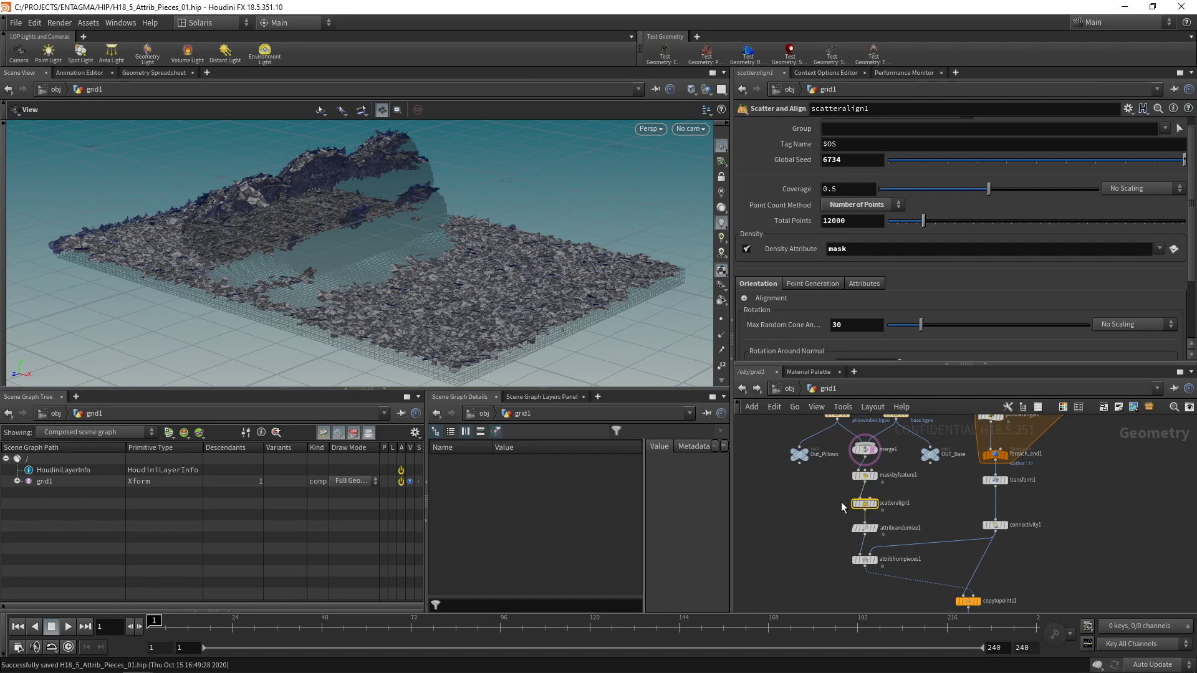
Step: Display the maskbyfeature1 node's result on the pillows and base, with its parameters and viewport handles active
{"action": "middle_click_drag", "start_coordinate": [841, 503], "coordinate": [831, 531]}
{"action": "left_click", "coordinate": [865, 504]}
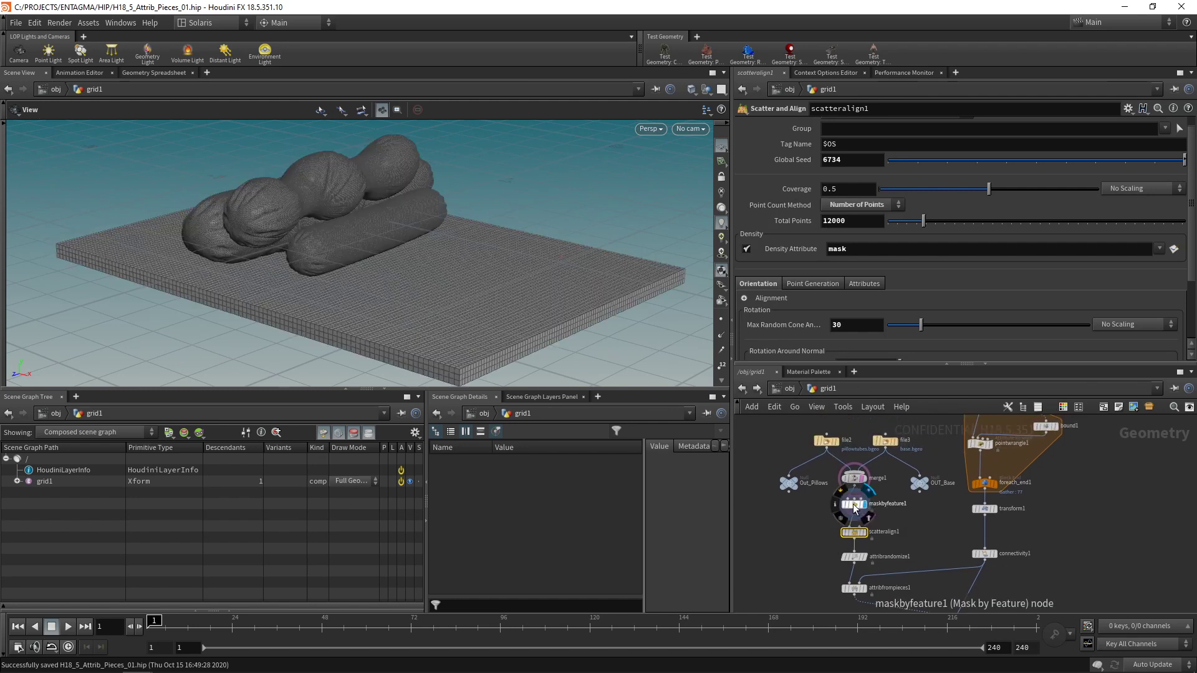
{"action": "left_click", "coordinate": [854, 506]}
{"action": "key", "text": "Return"}
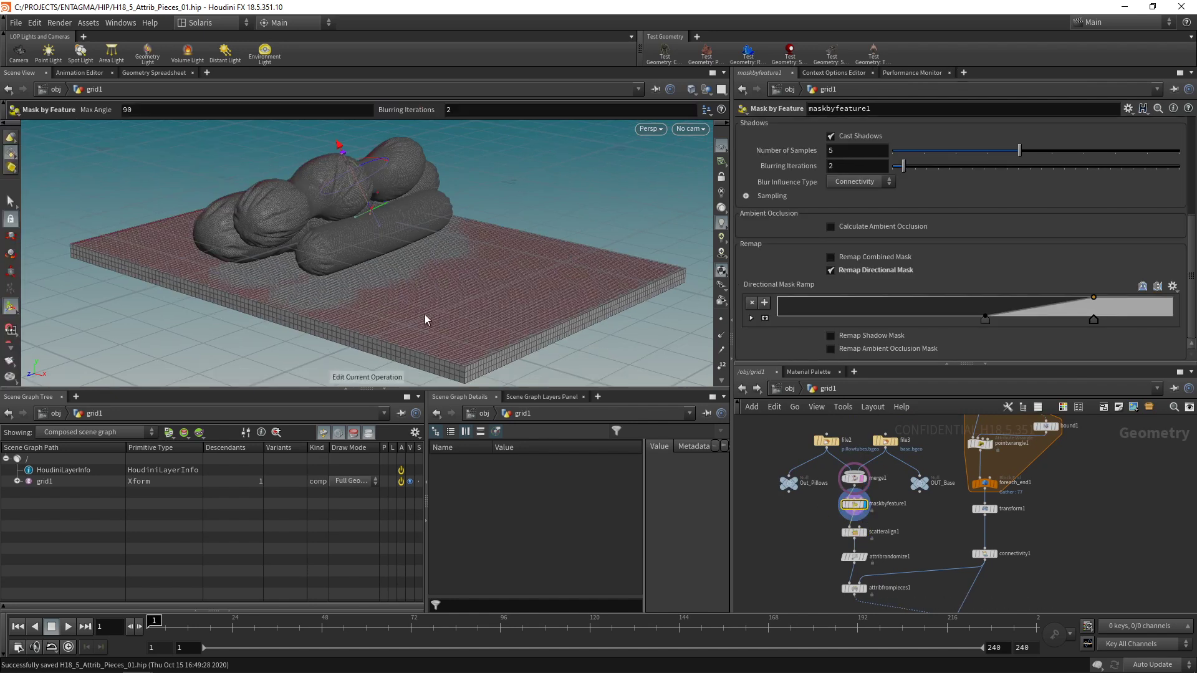